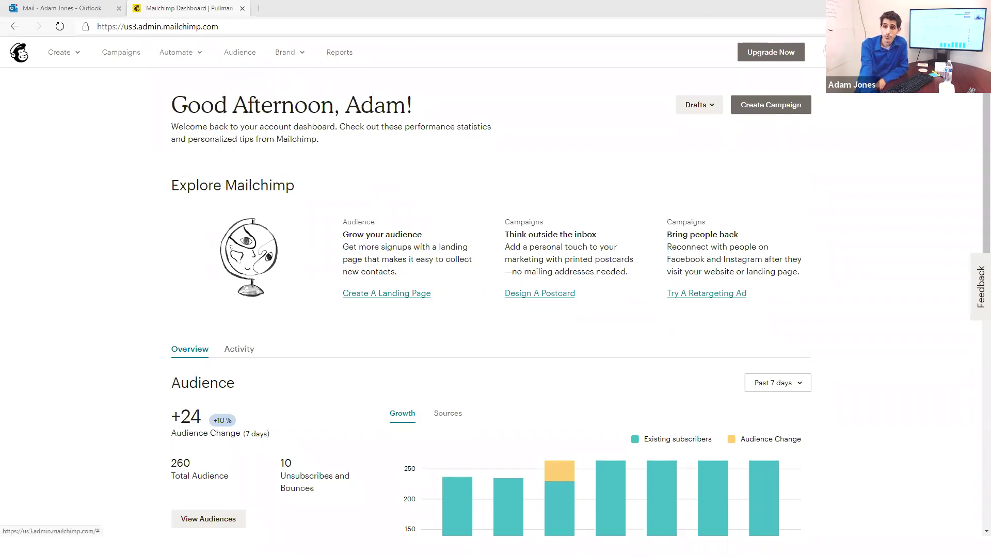
# Step: View the account profile page from the avatar menu, then go to the Campaigns list
pyautogui.click(832, 53)
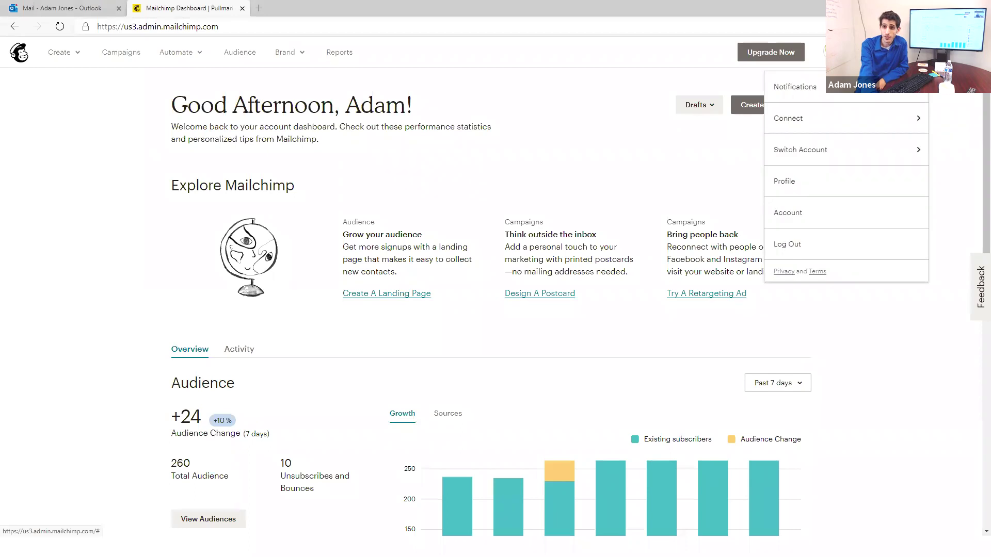
pyautogui.click(823, 186)
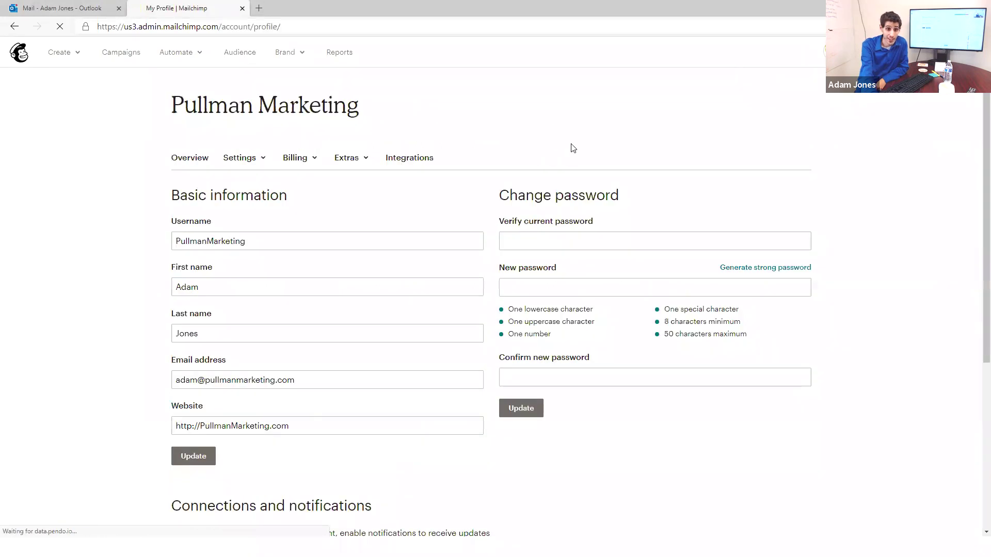
pyautogui.scroll(-4, 507, 154)
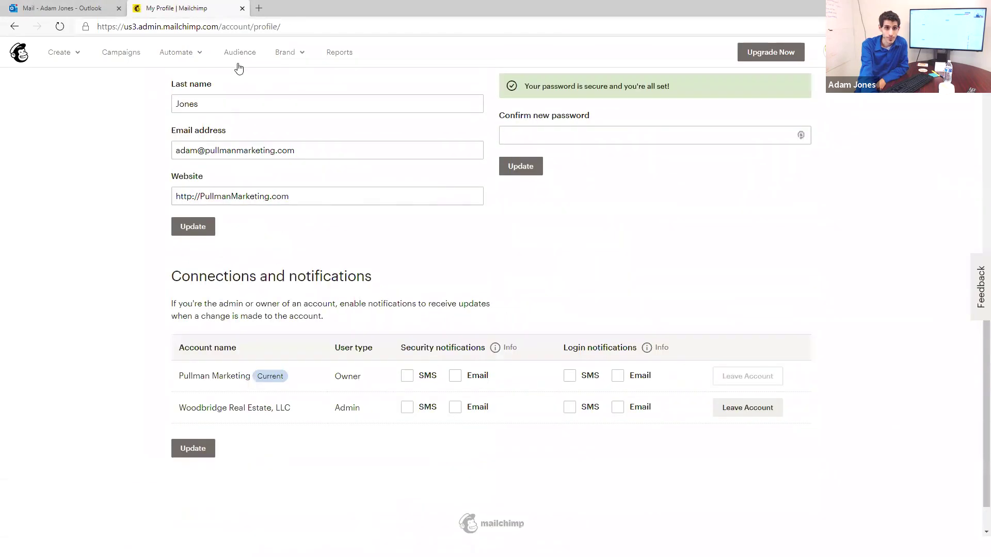
pyautogui.click(122, 53)
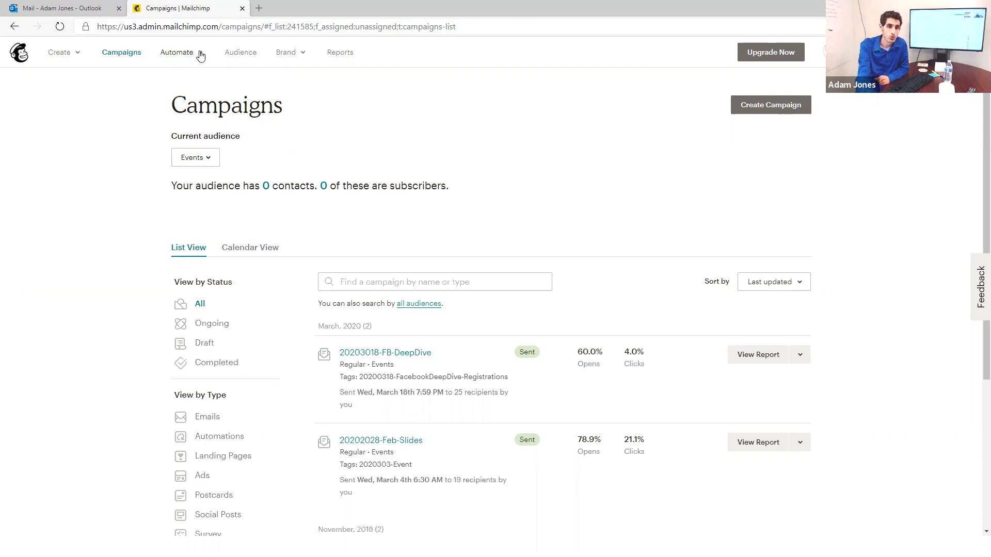
# Step: Open the Events audience dashboard and check the dropdown of other available audiences
pyautogui.click(129, 56)
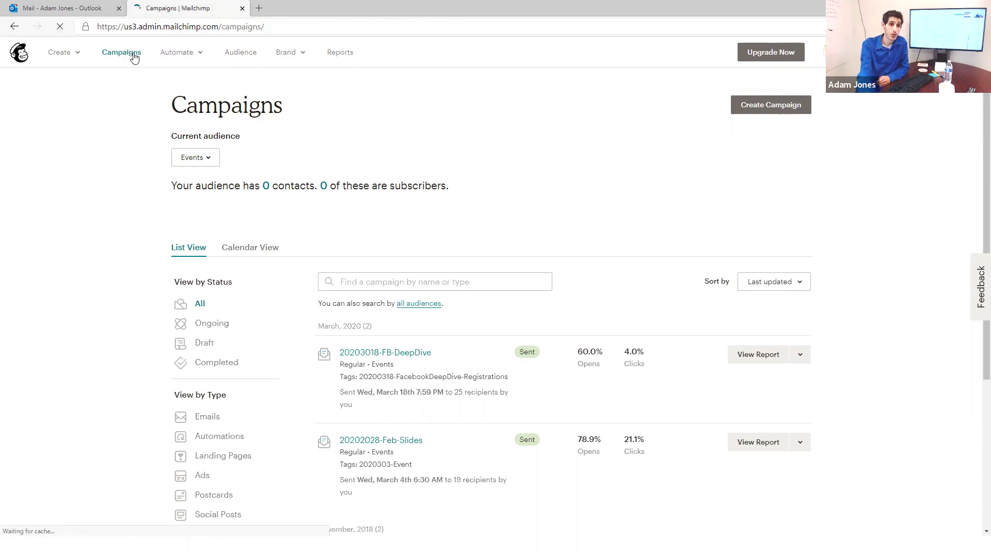
pyautogui.click(240, 57)
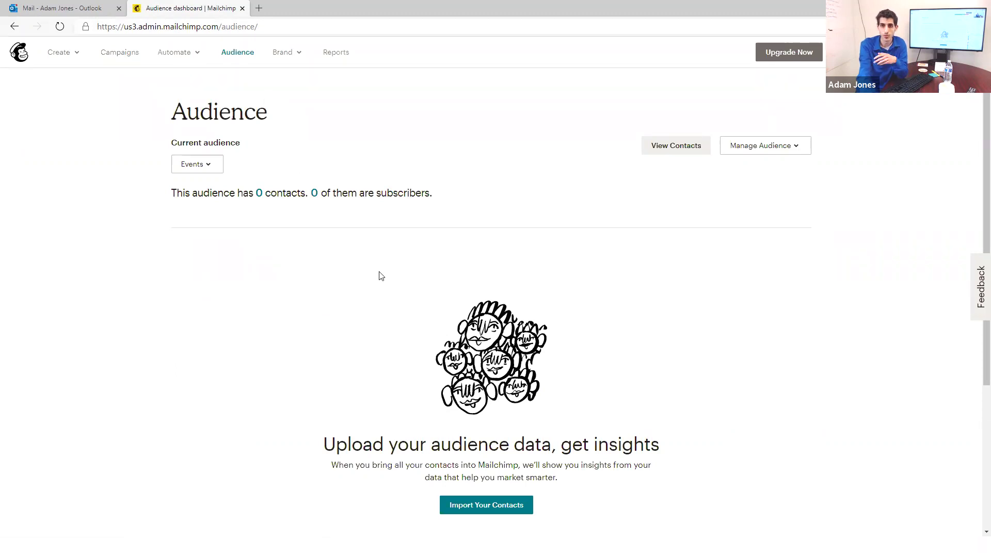
pyautogui.scroll(-1, 534, 284)
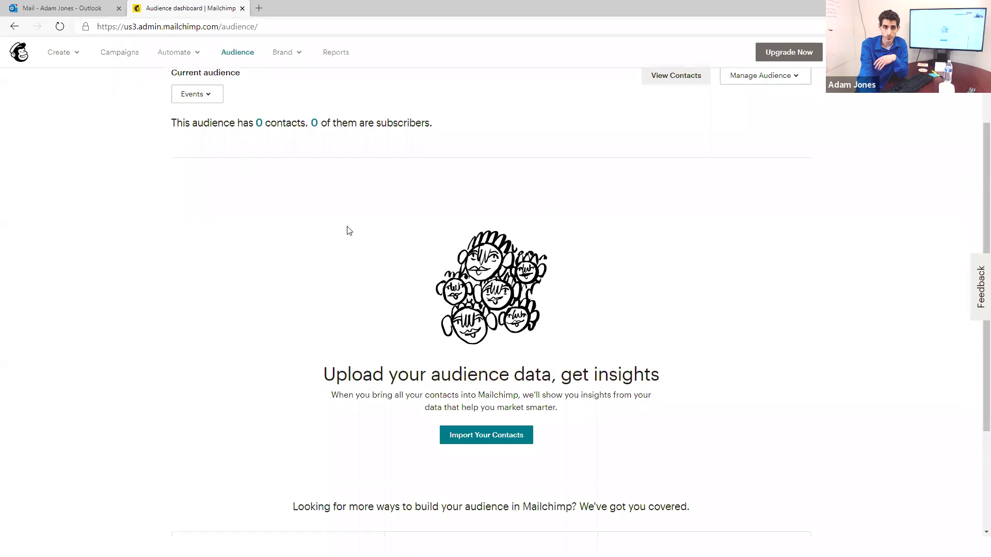
pyautogui.click(196, 96)
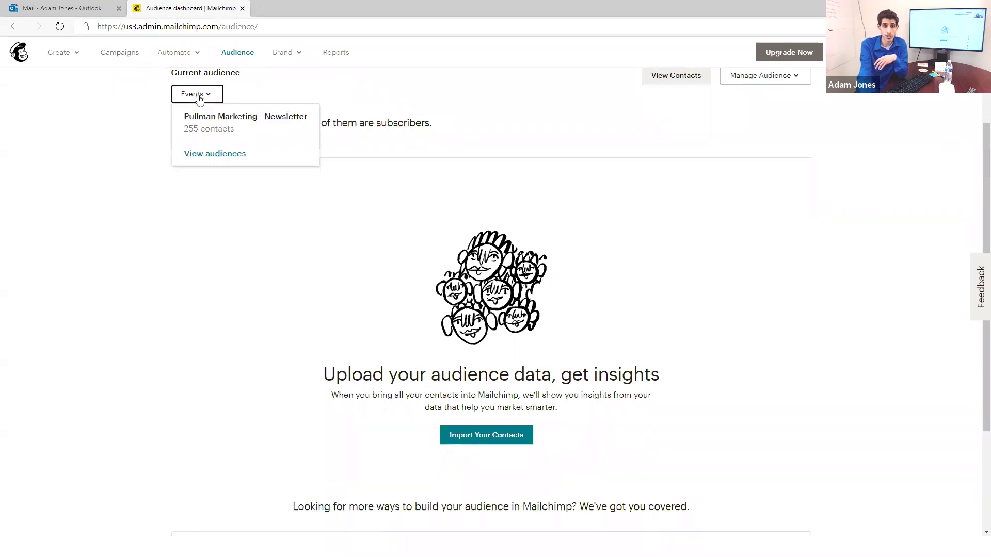
pyautogui.scroll(1, 199, 98)
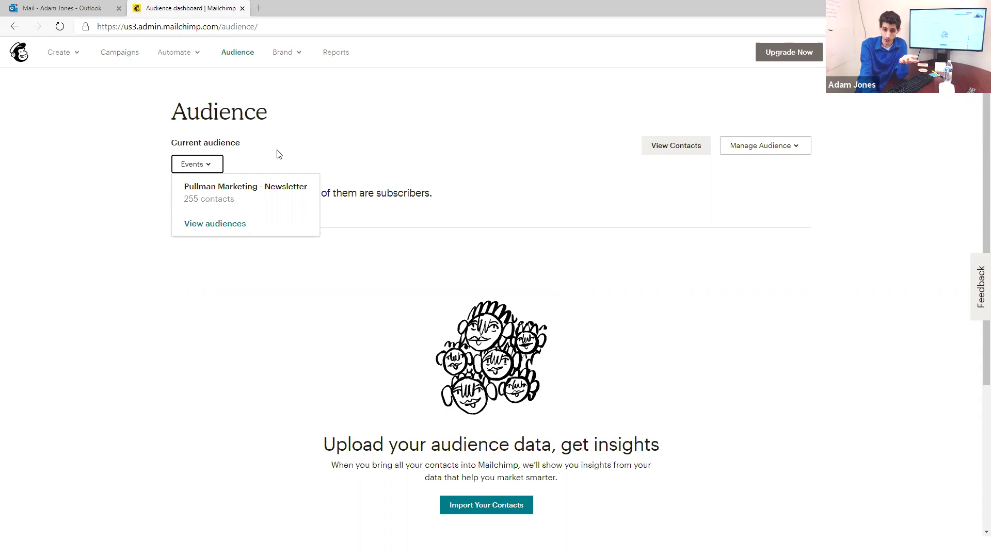
pyautogui.click(317, 153)
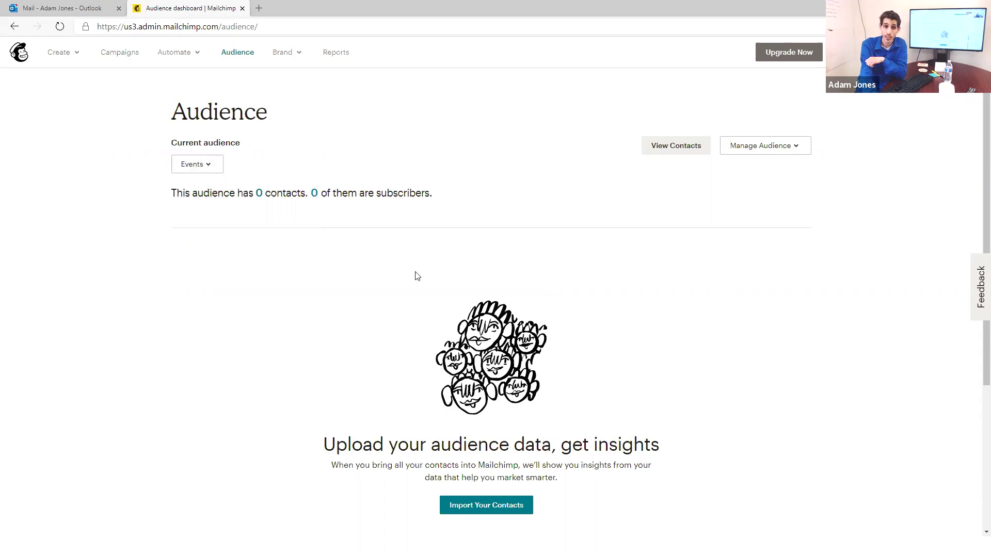
pyautogui.scroll(-3, 413, 309)
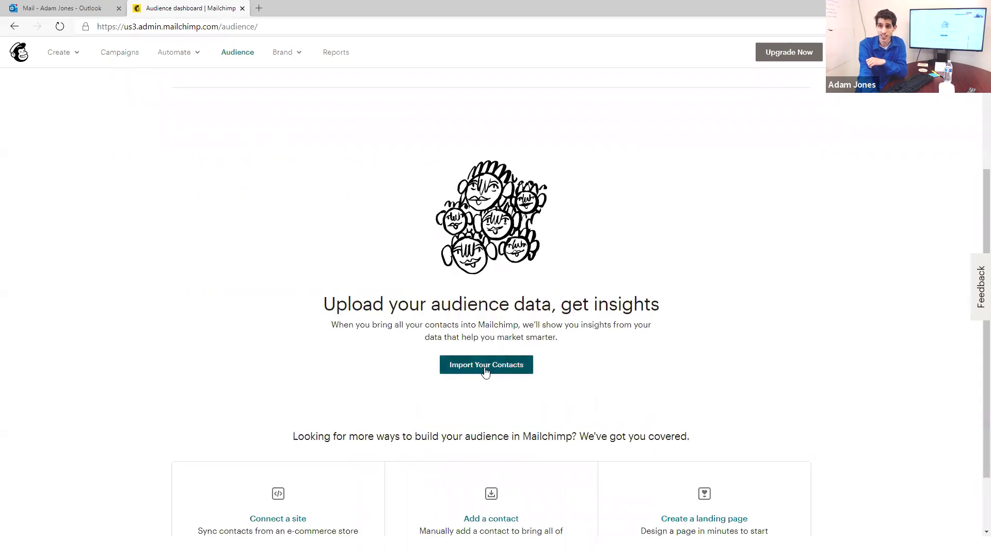
# Step: Zoom the page to 125% and start a Copy/paste from file contact import
pyautogui.hotkey('ctrl', '+')
pyautogui.hotkey('ctrl', '+')
pyautogui.click(478, 449)
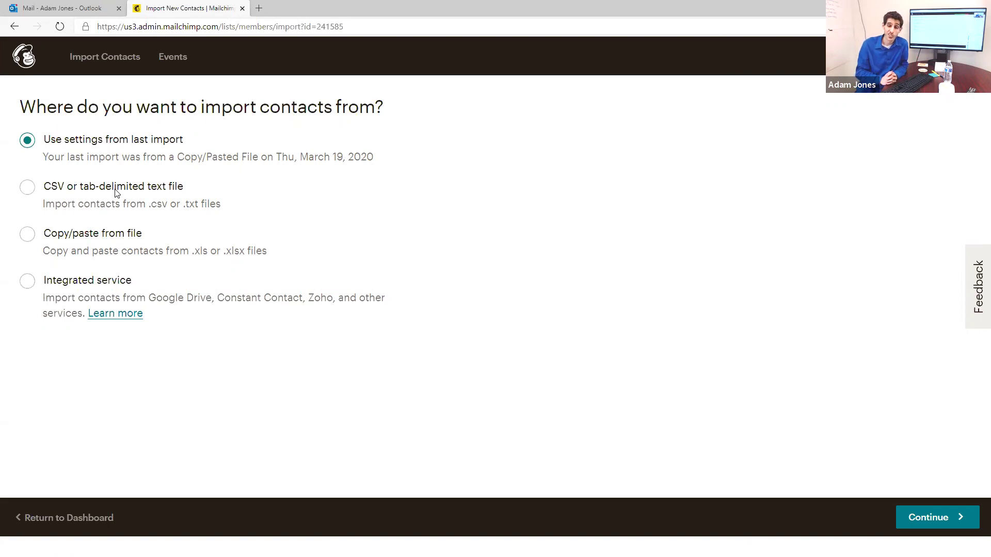
pyautogui.click(94, 234)
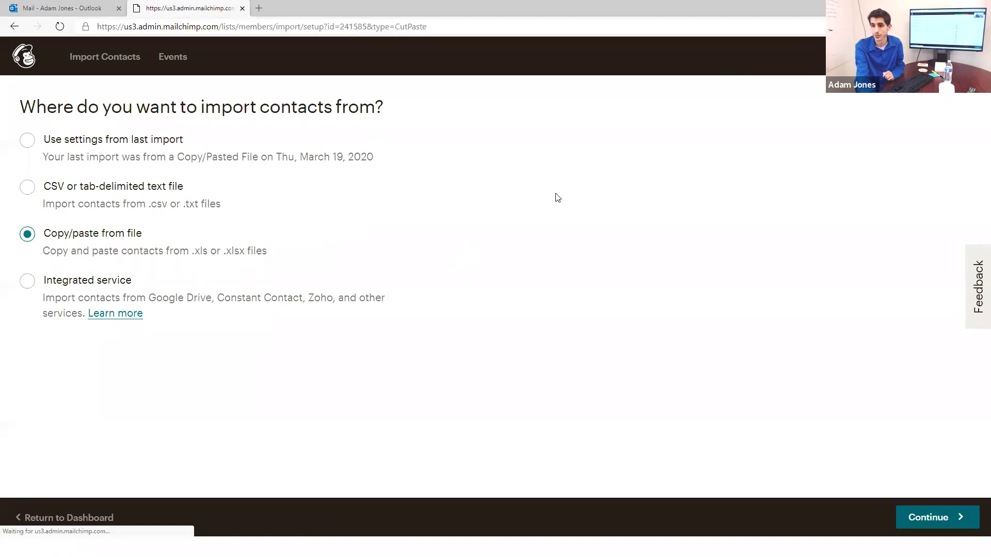
pyautogui.click(943, 513)
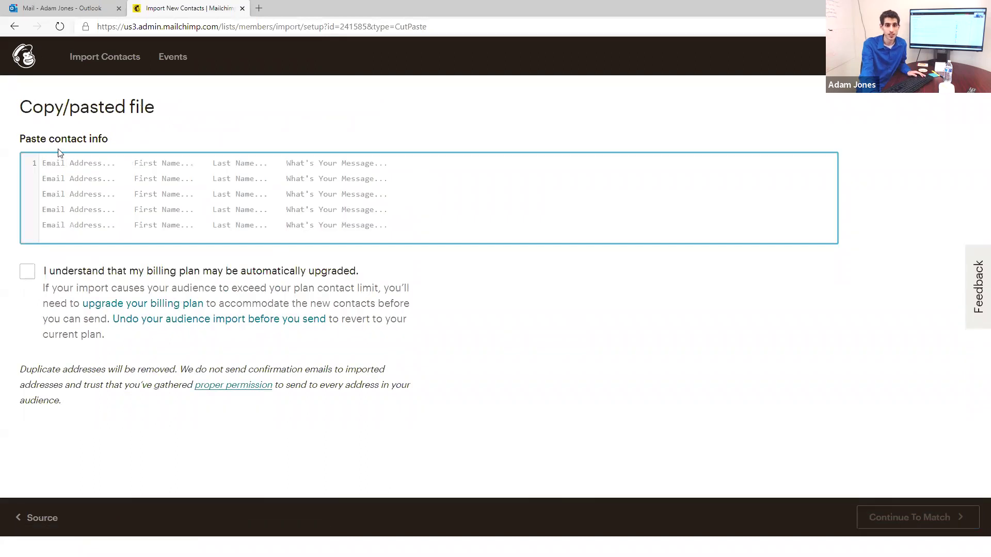
# Step: Copy the three contact lines from Notepad++ into the Paste contact info box
pyautogui.hotkey('alt', 'Tab')
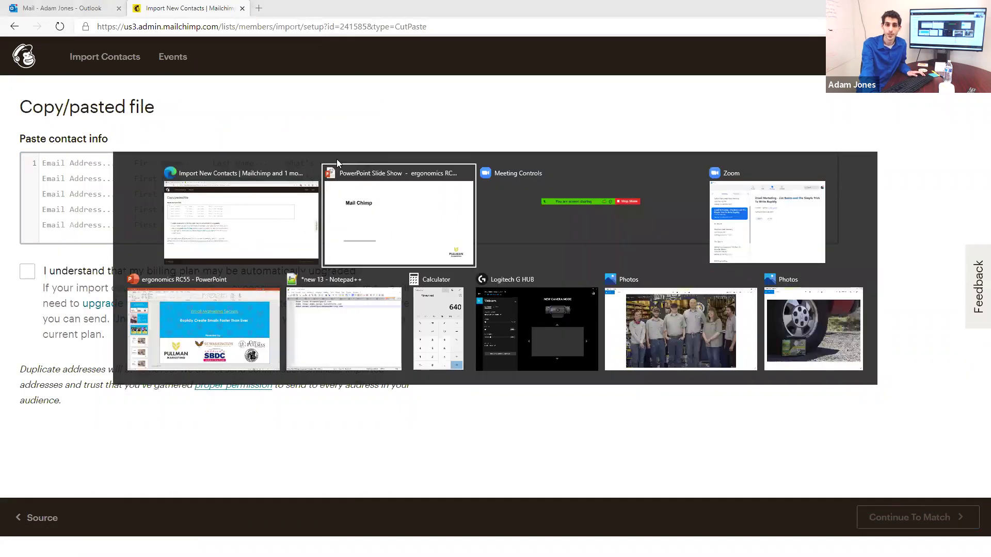
pyautogui.click(367, 310)
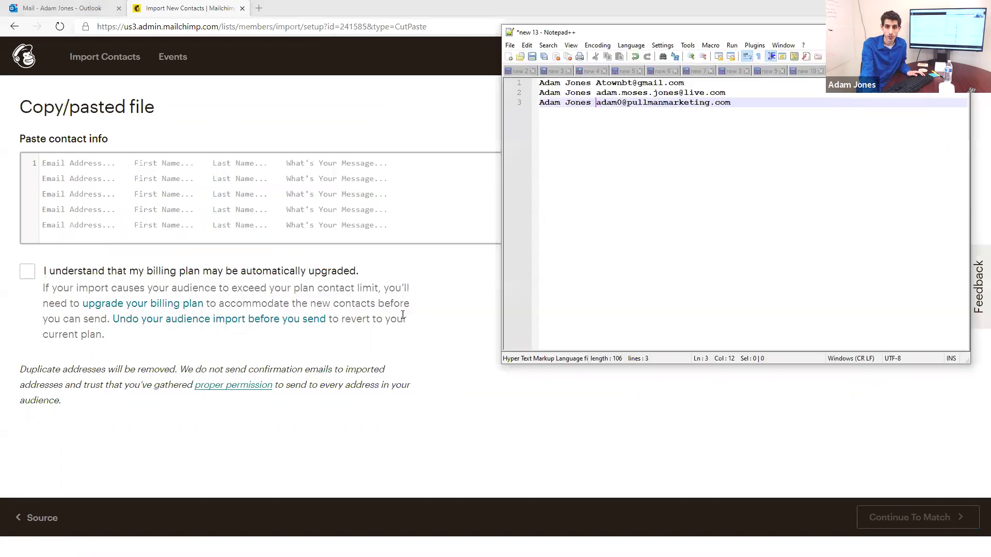
pyautogui.hotkey('ctrl', 'a')
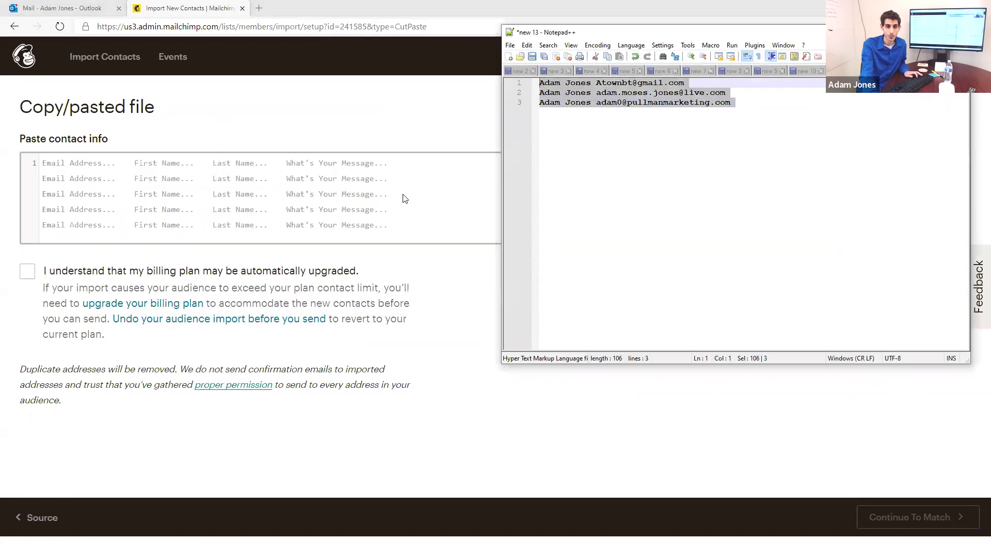
pyautogui.click(406, 199)
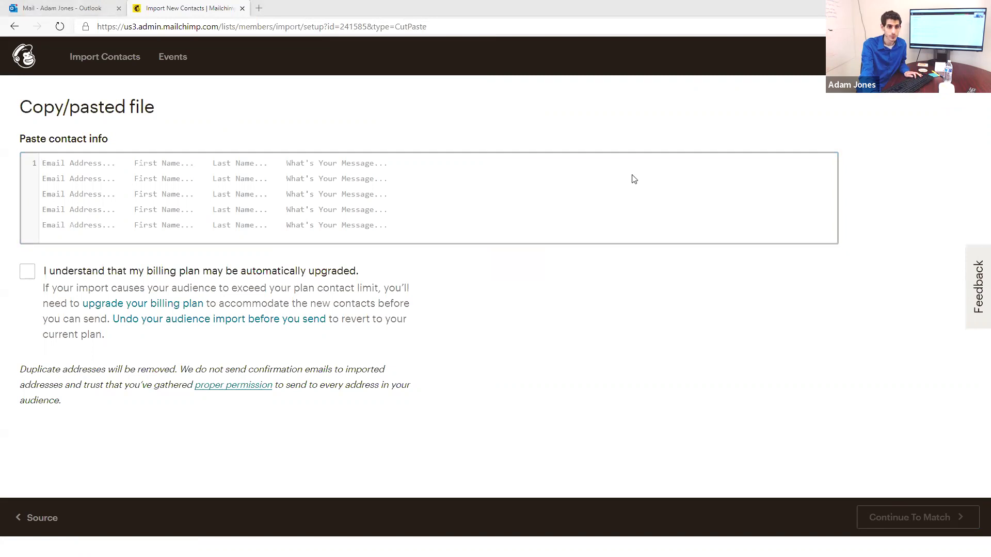
pyautogui.click(307, 191)
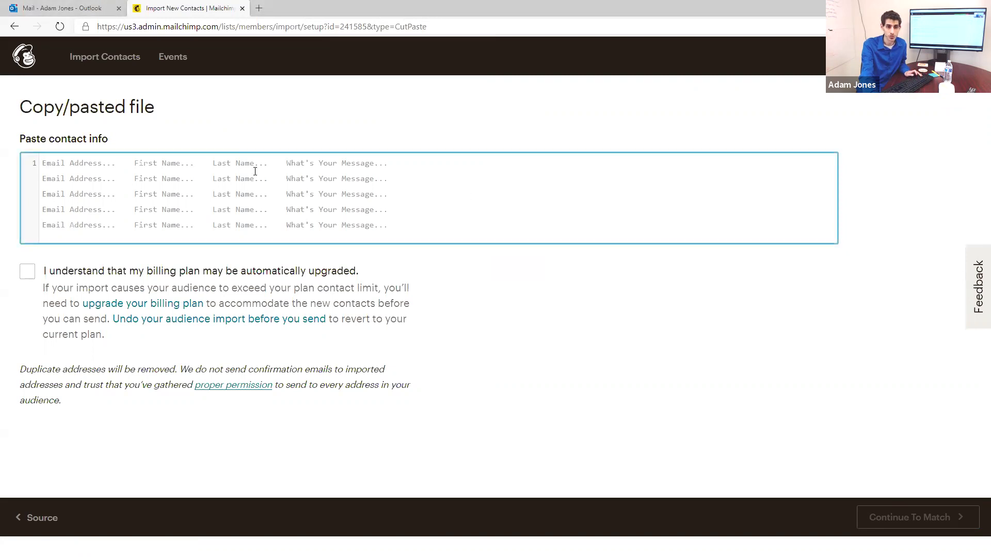
pyautogui.hotkey('ctrl', 'v')
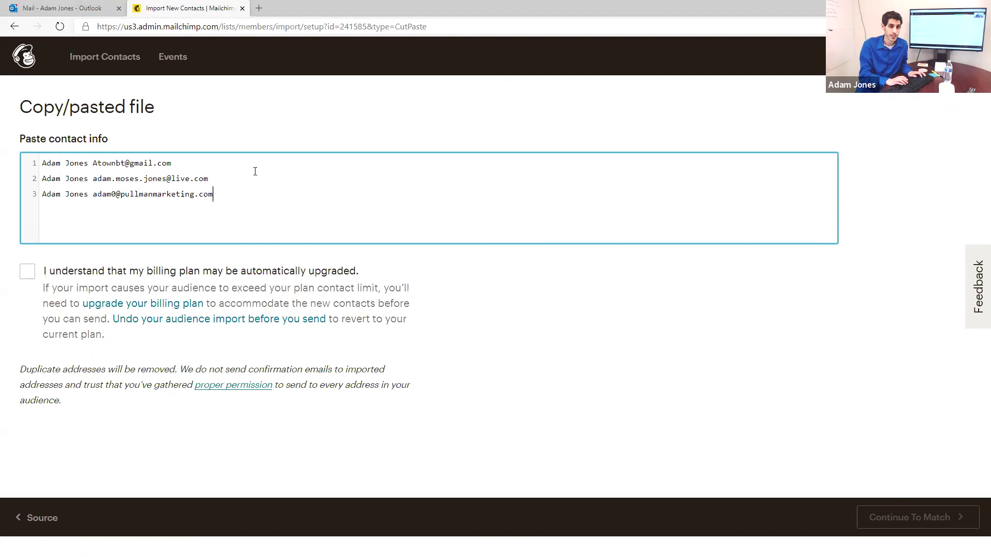
# Step: Add two more contact lines, each with a name and email address
pyautogui.write('First Last ')
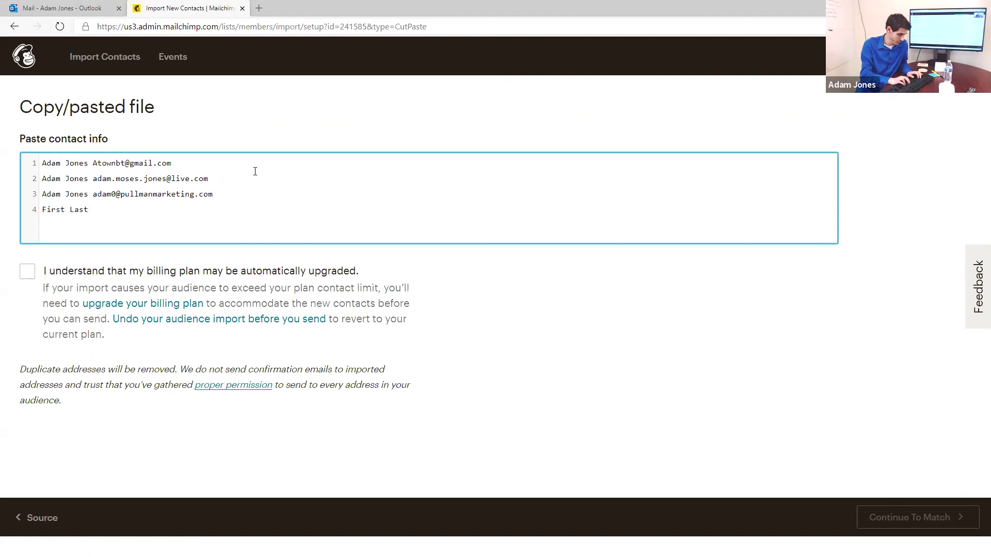
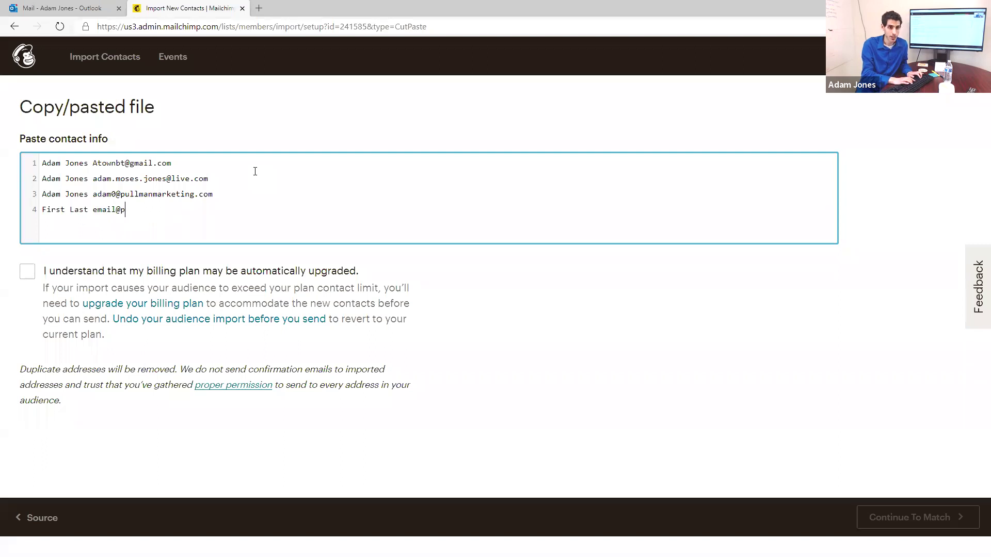
pyautogui.press('Return')
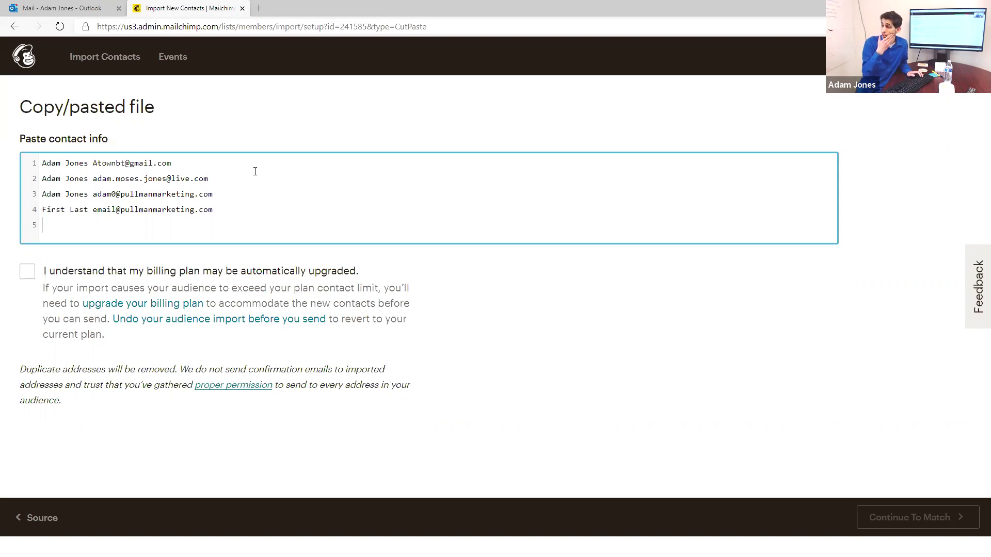
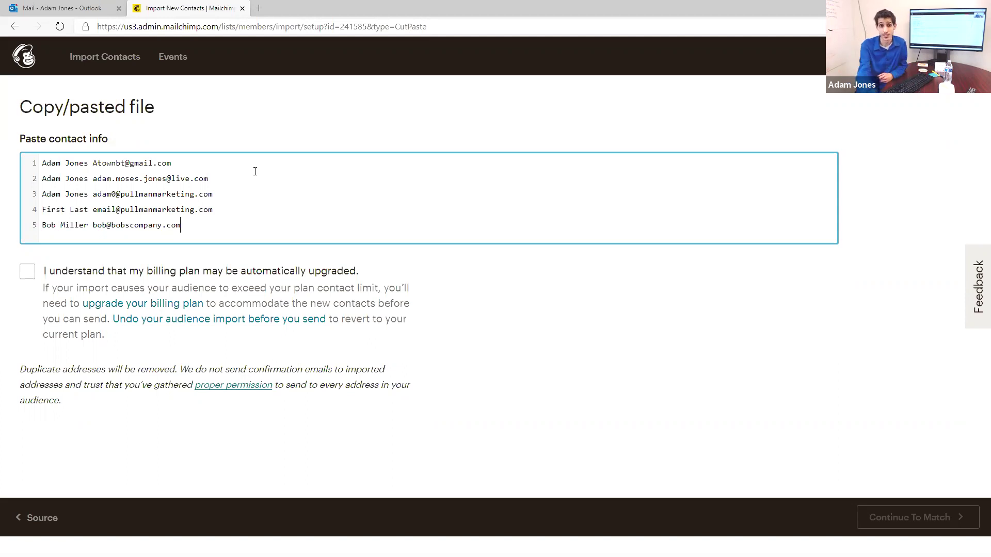
pyautogui.click(44, 273)
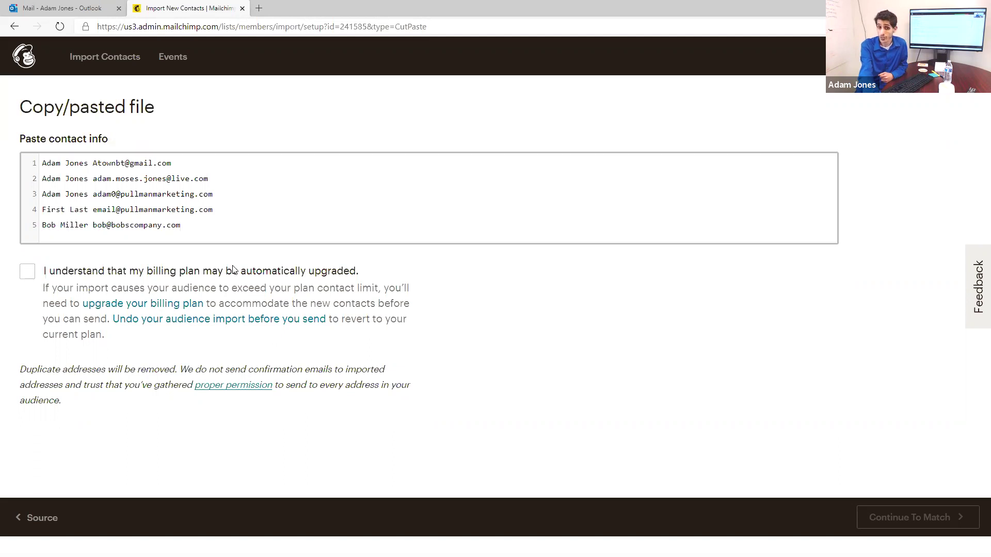
pyautogui.click(146, 279)
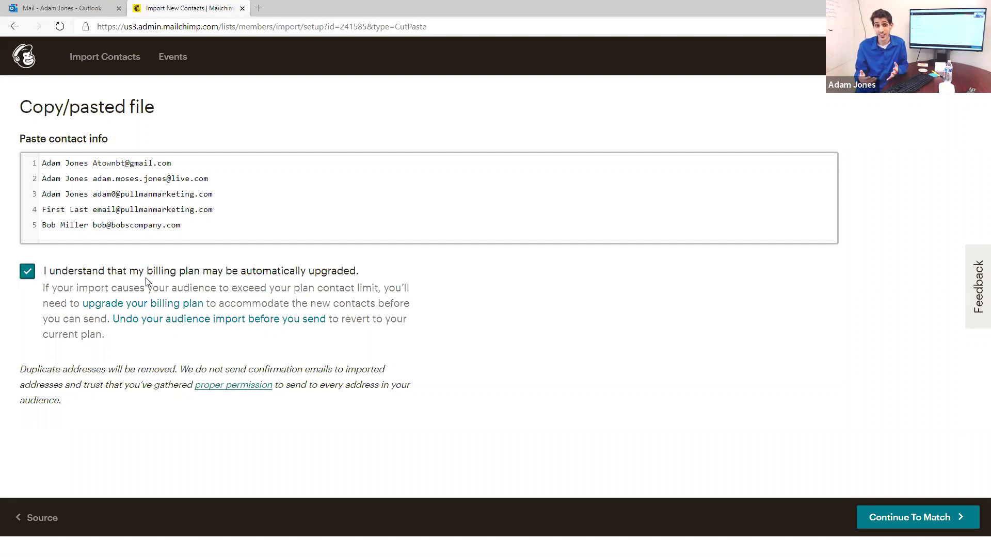
pyautogui.click(890, 523)
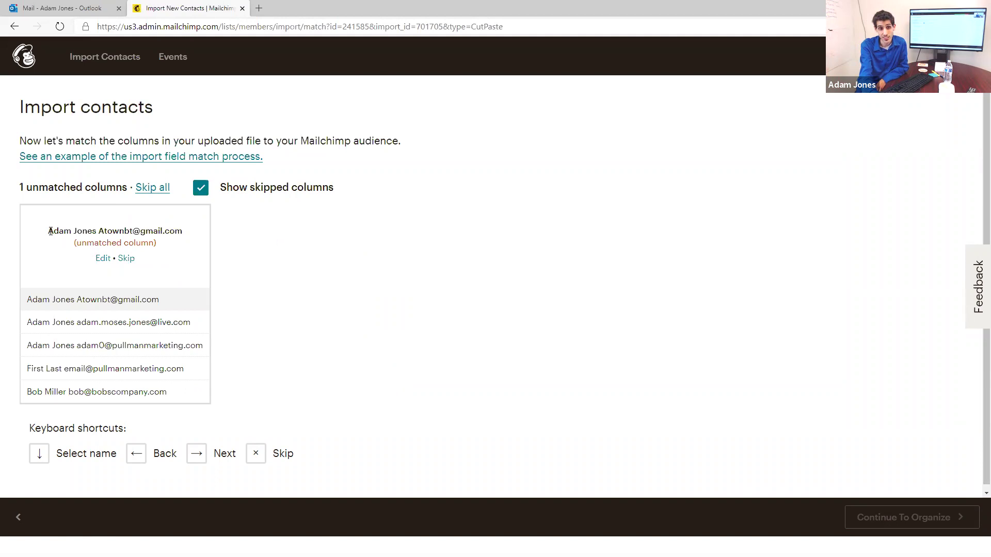
pyautogui.tripleClick(135, 231)
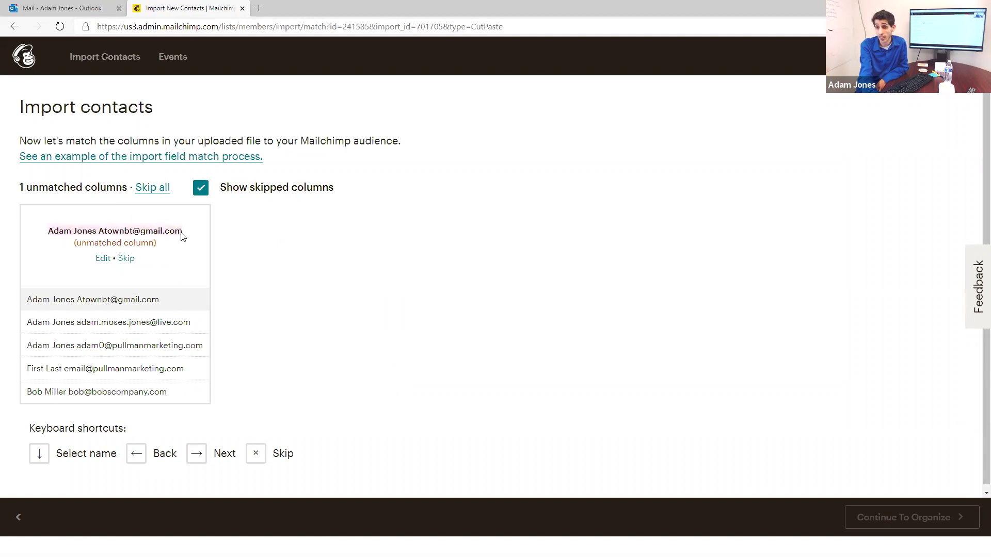
pyautogui.click(138, 452)
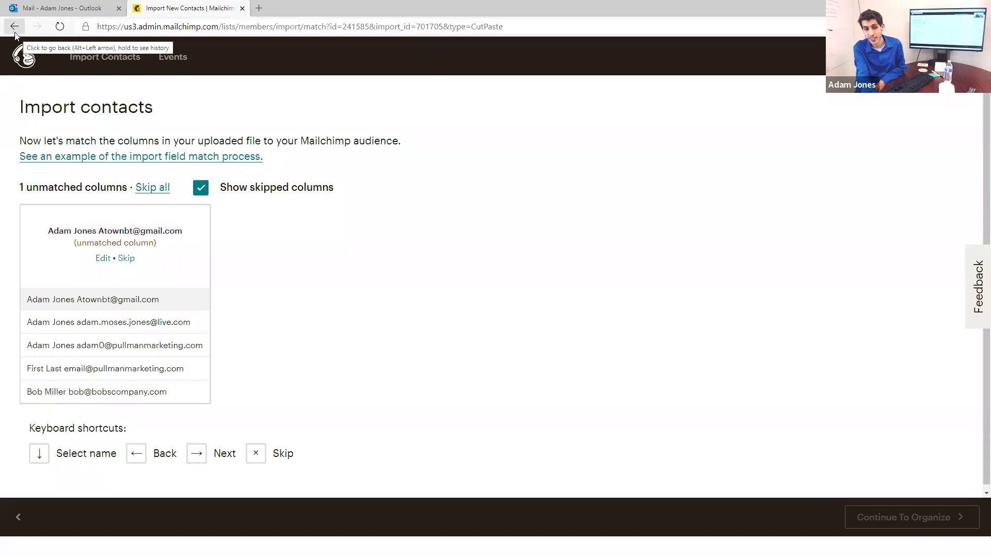
# Step: Return to the paste step, repaste the contacts, and begin separating fields with commas
pyautogui.click(10, 519)
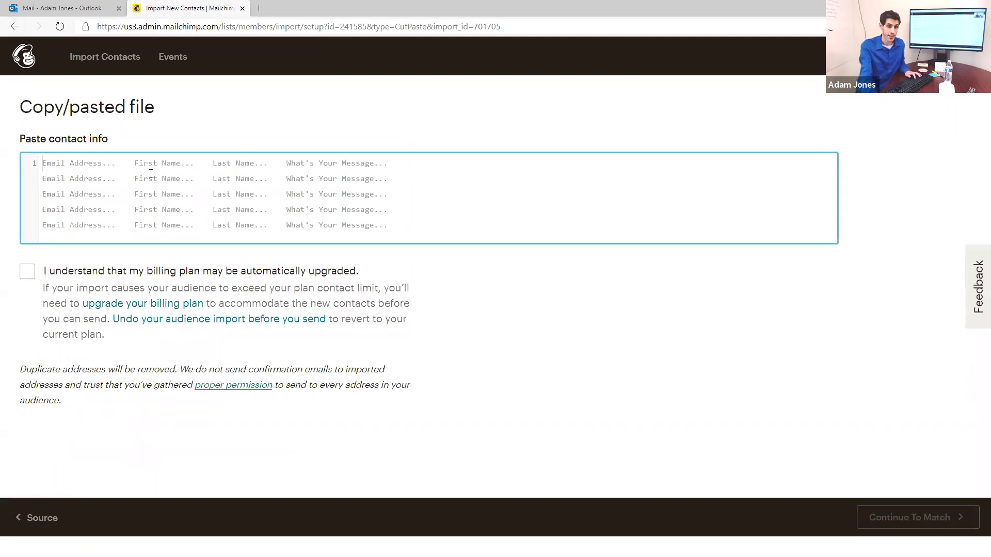
pyautogui.hotkey('ctrl', 'v')
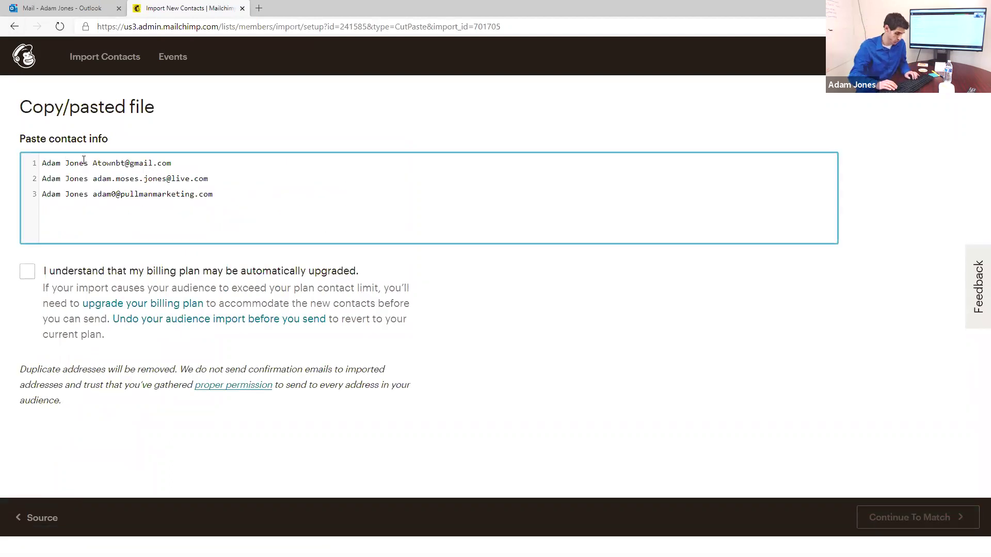
pyautogui.write(',')
pyautogui.press('Down')
pyautogui.press('Left')
pyautogui.write(',')
pyautogui.write(',')
pyautogui.press('Right')
pyautogui.press('Right')
pyautogui.press('Right')
pyautogui.write(',')
# Step: Finish comma-separating the remaining lines, acknowledge the billing upgrade notice, and continue to matching
pyautogui.press('Up')
pyautogui.press('Left')
pyautogui.write(',')
pyautogui.press('Up')
pyautogui.press('Left')
pyautogui.write(',')
pyautogui.press('Down')
pyautogui.press('Down')
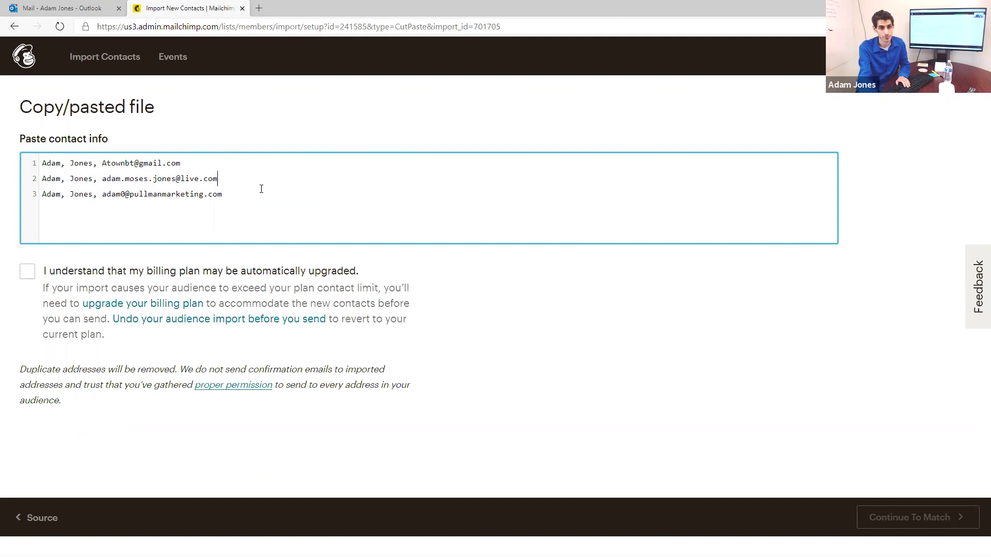
pyautogui.click(28, 272)
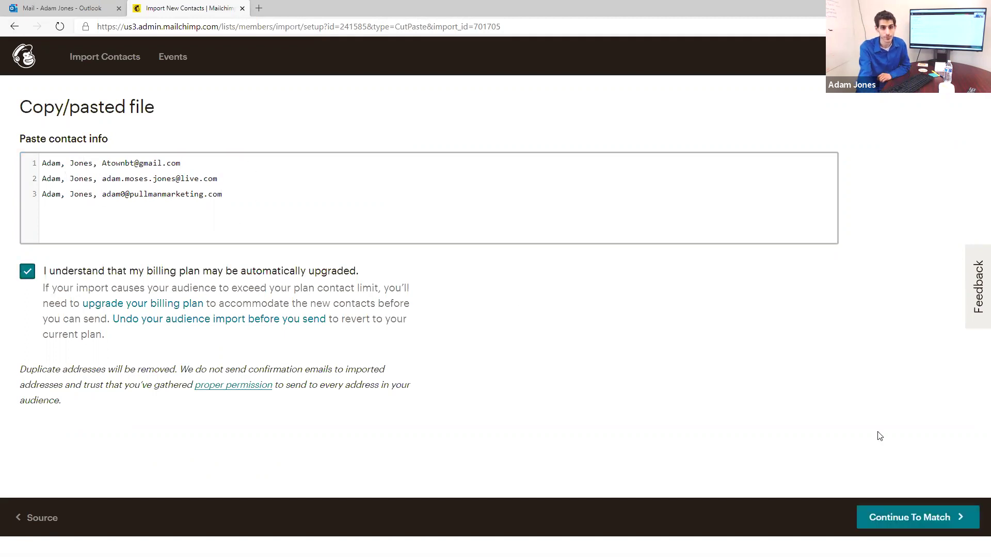
pyautogui.click(937, 529)
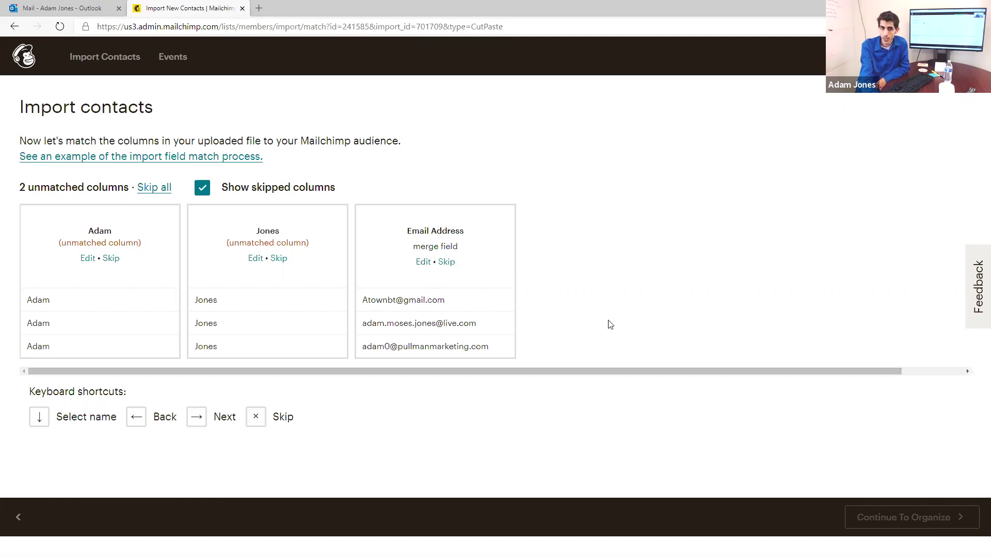
# Step: Map the three columns to First Name, Last Name and Email Address, then continue to Organize
pyautogui.click(87, 259)
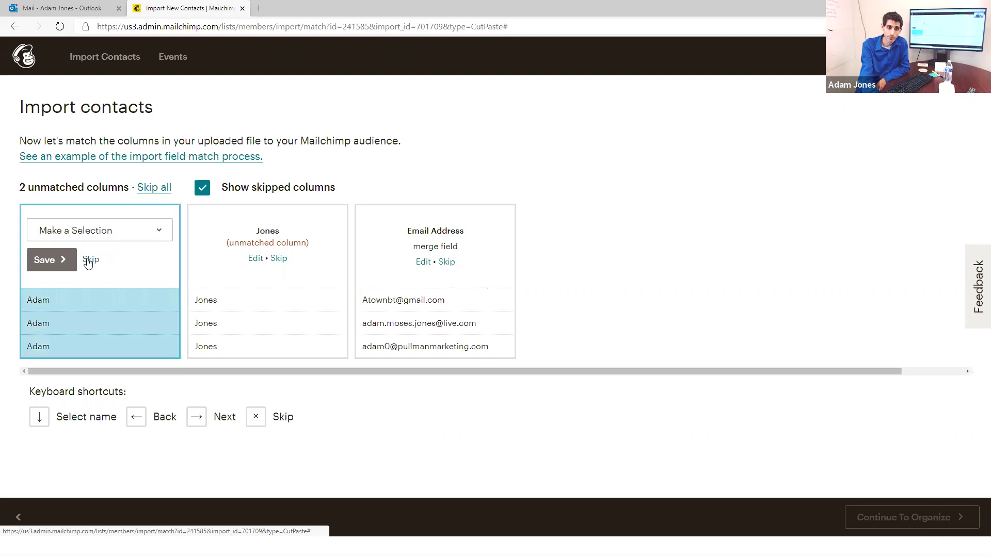
pyautogui.click(89, 235)
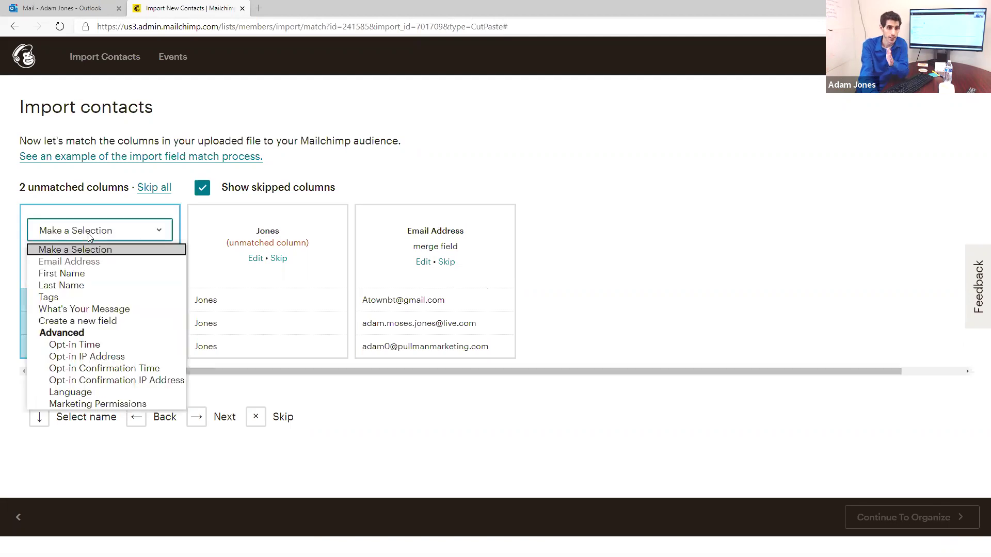
pyautogui.click(90, 276)
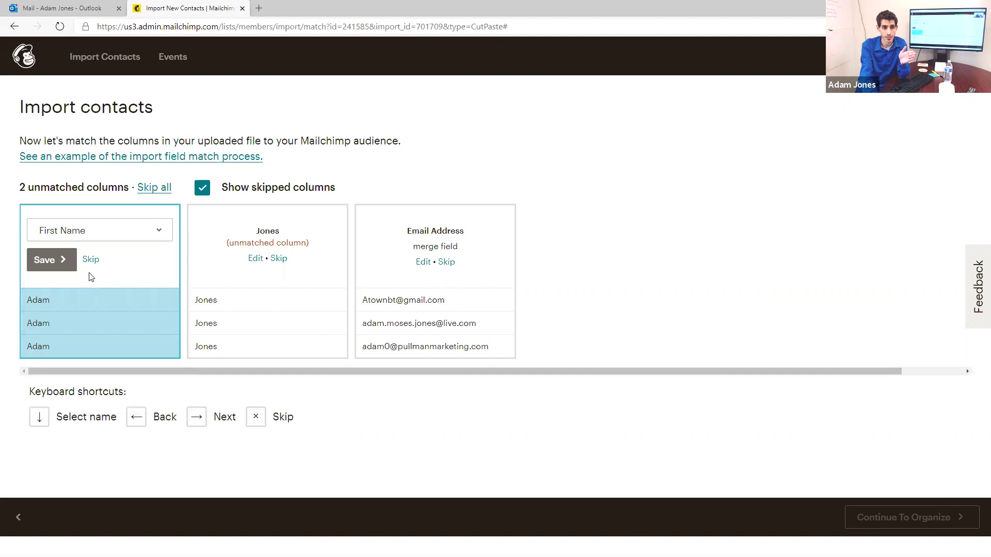
pyautogui.click(65, 261)
pyautogui.click(222, 235)
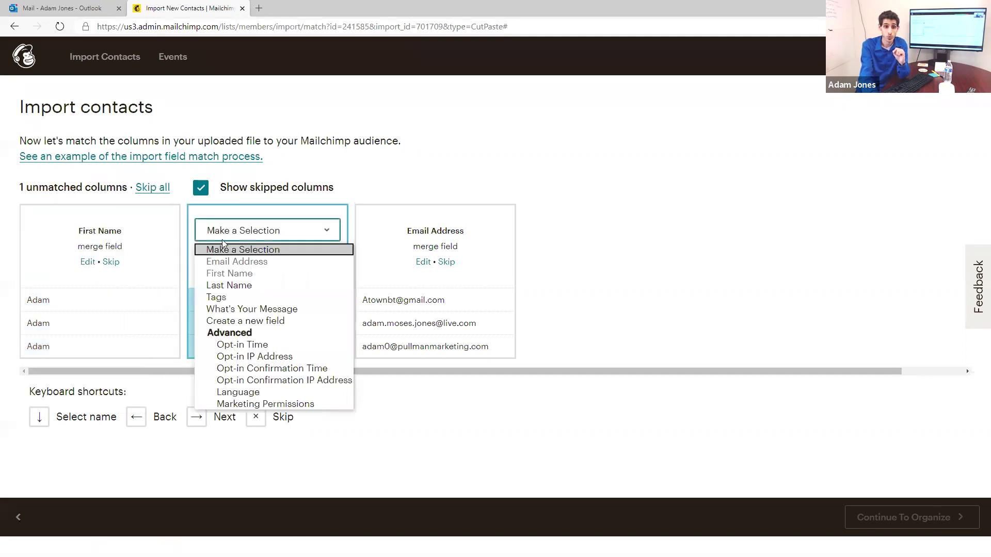
pyautogui.click(242, 285)
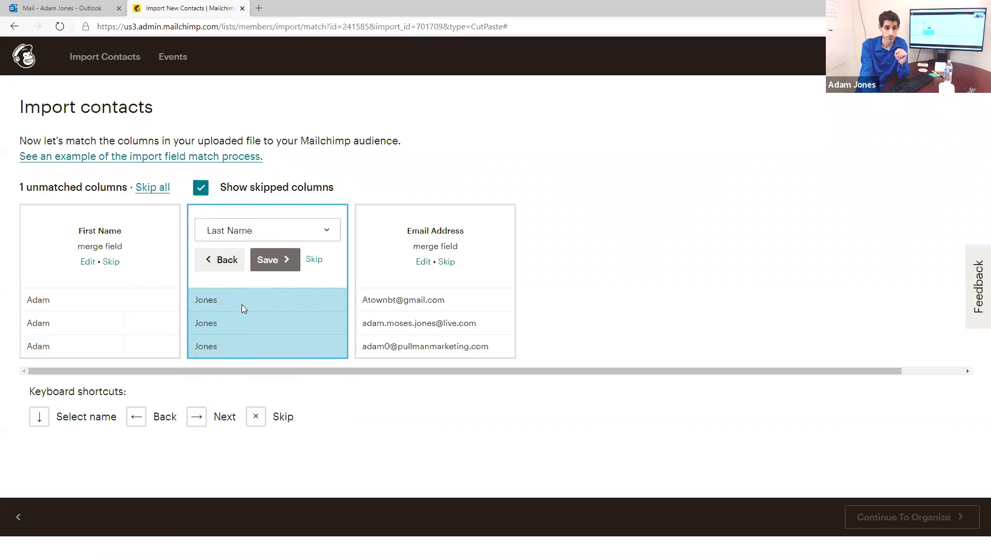
pyautogui.click(275, 261)
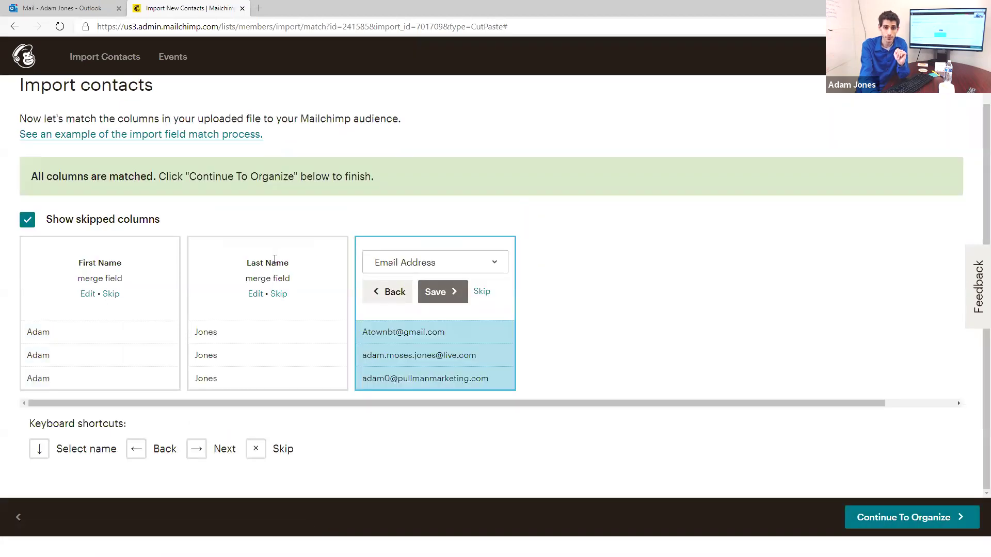
pyautogui.click(440, 297)
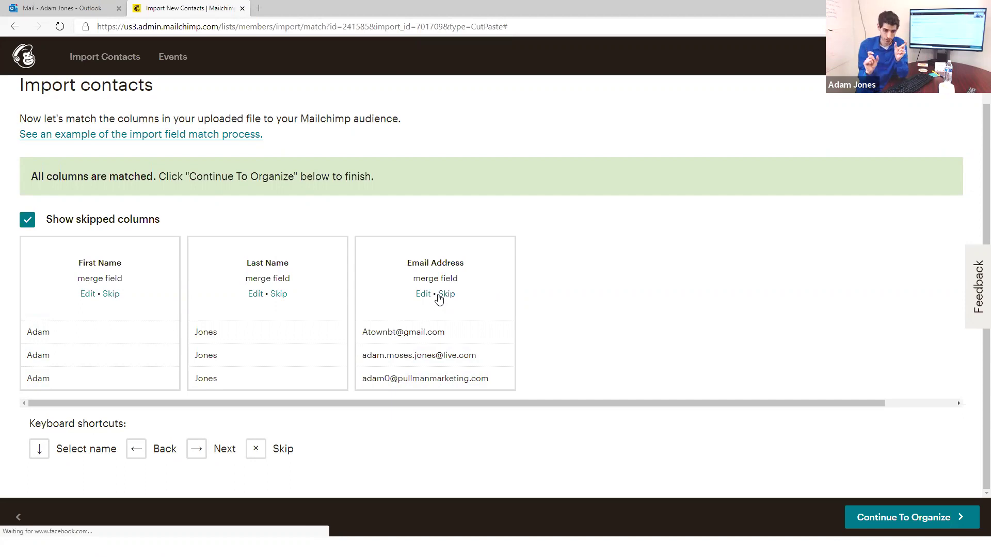
pyautogui.click(904, 521)
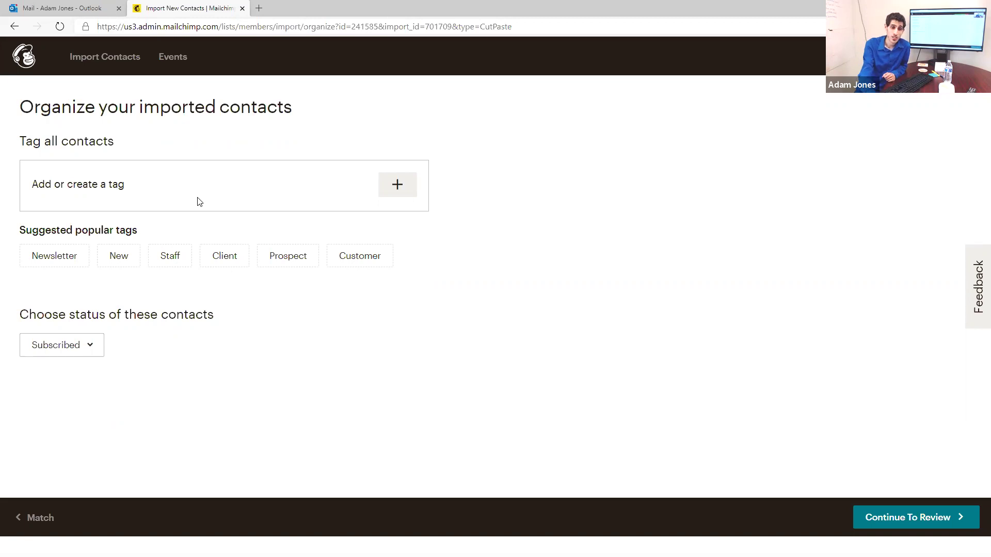
# Step: Apply the suggested Newsletter and Prospect tags to all imported contacts
pyautogui.click(52, 261)
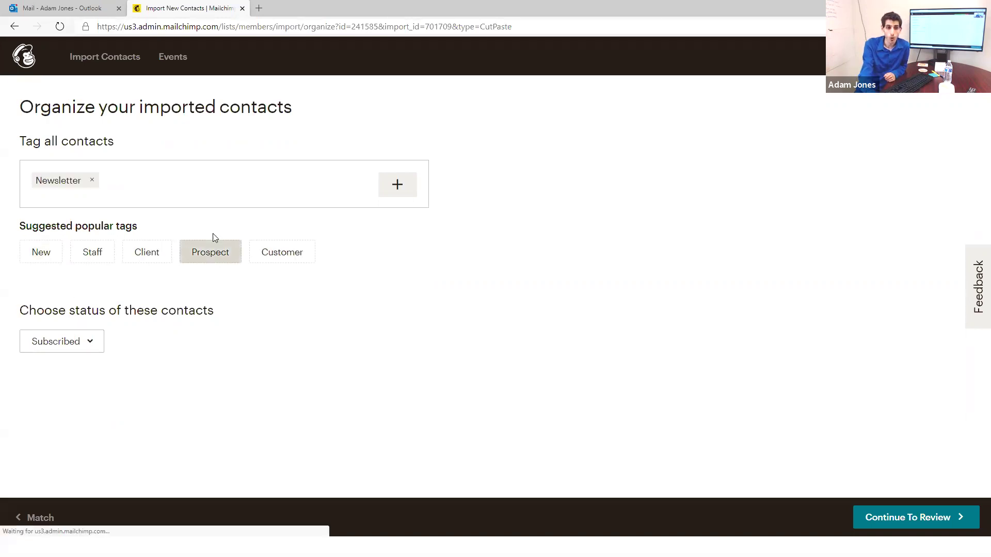
pyautogui.click(217, 254)
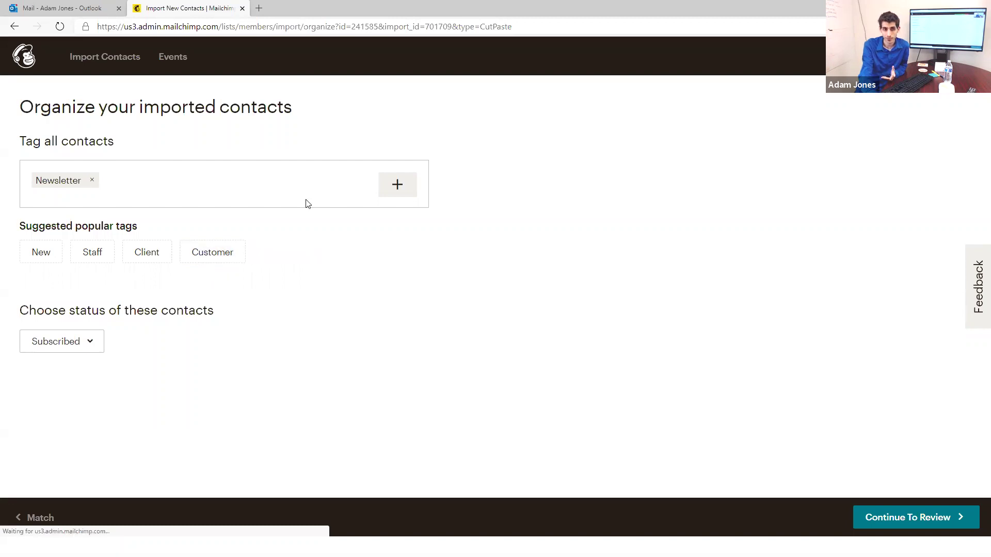
pyautogui.click(398, 185)
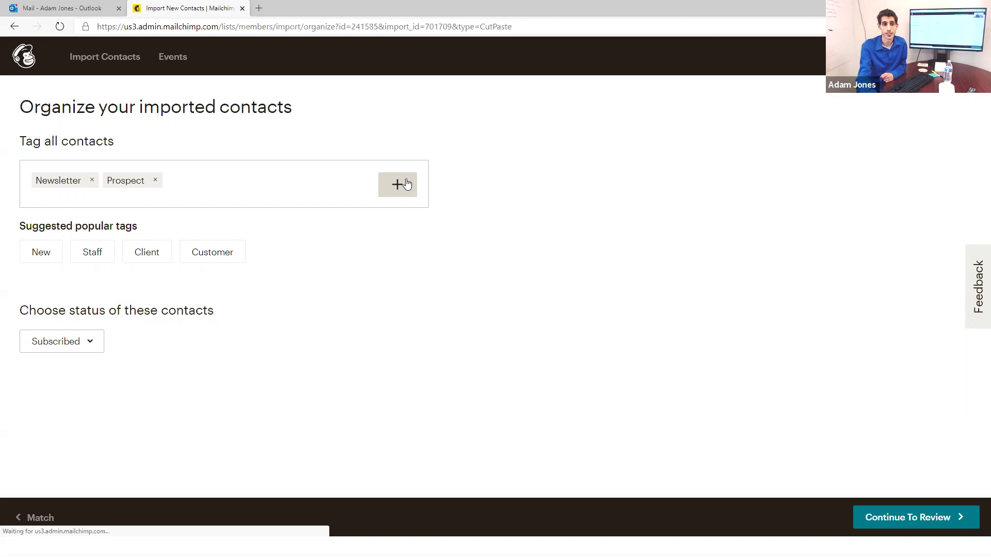
pyautogui.click(407, 185)
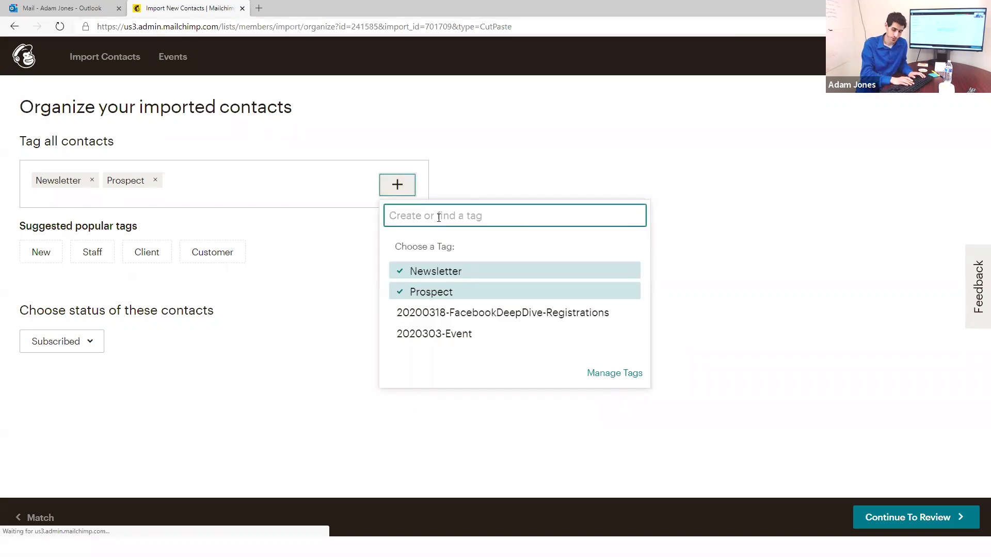
# Step: Create the tag 20200505_Webinar_EmailMarketing in the tag search
pyautogui.write('2020')
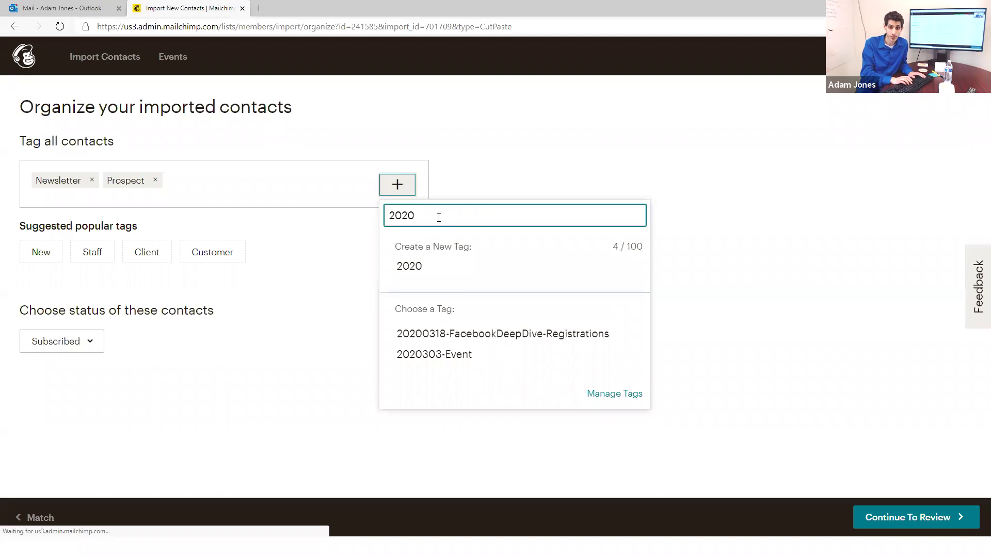
pyautogui.write('05')
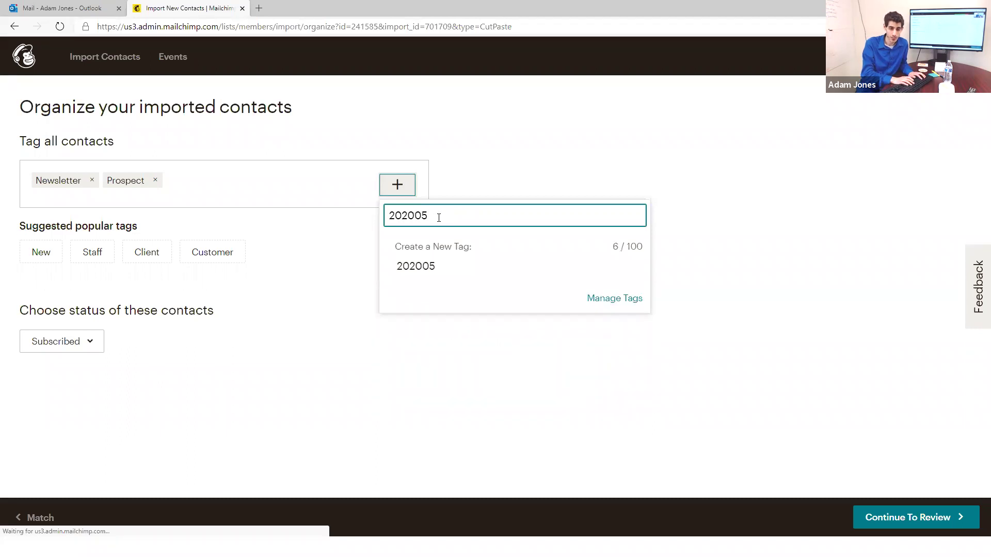
pyautogui.write('05_')
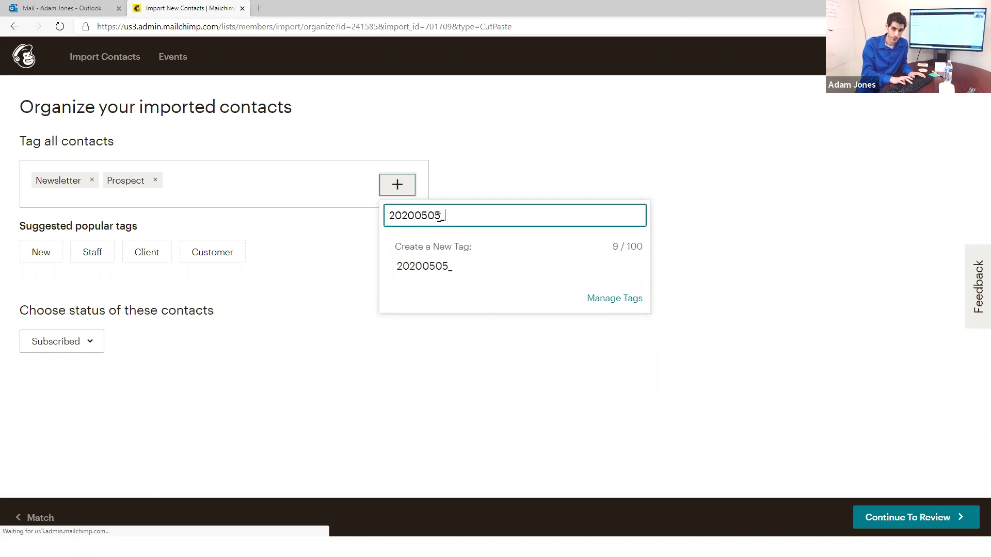
pyautogui.write('Webinar')
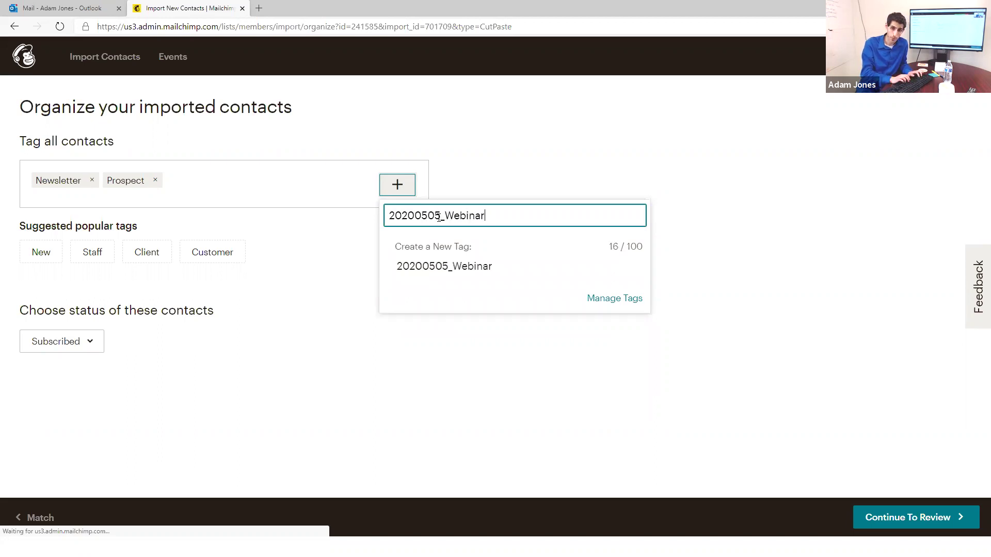
pyautogui.write('_')
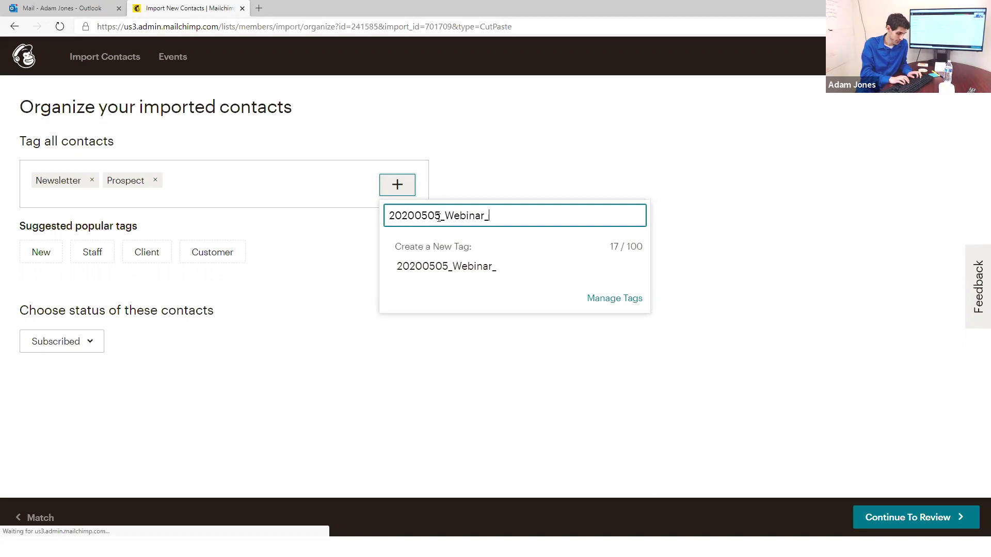
pyautogui.write('EmailMarketing')
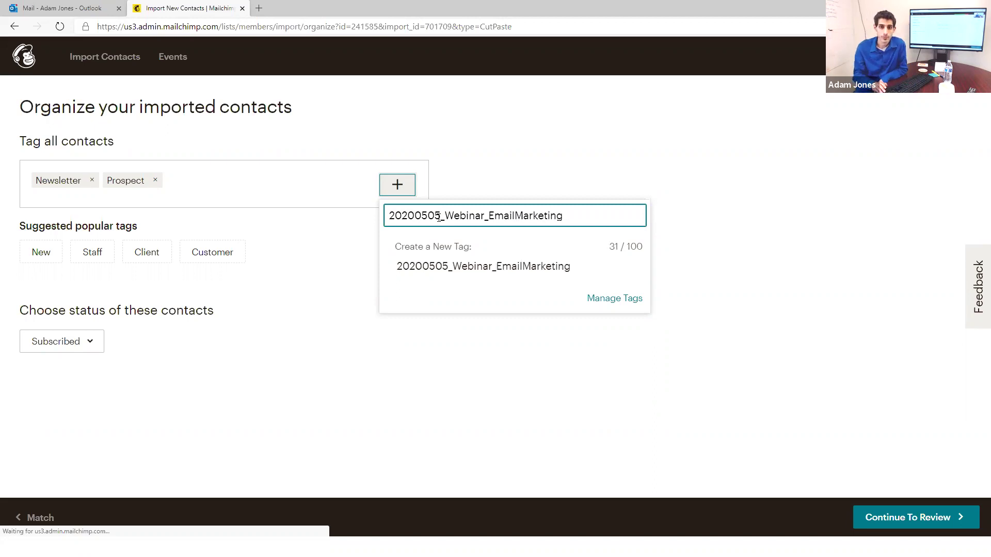
pyautogui.press('Return')
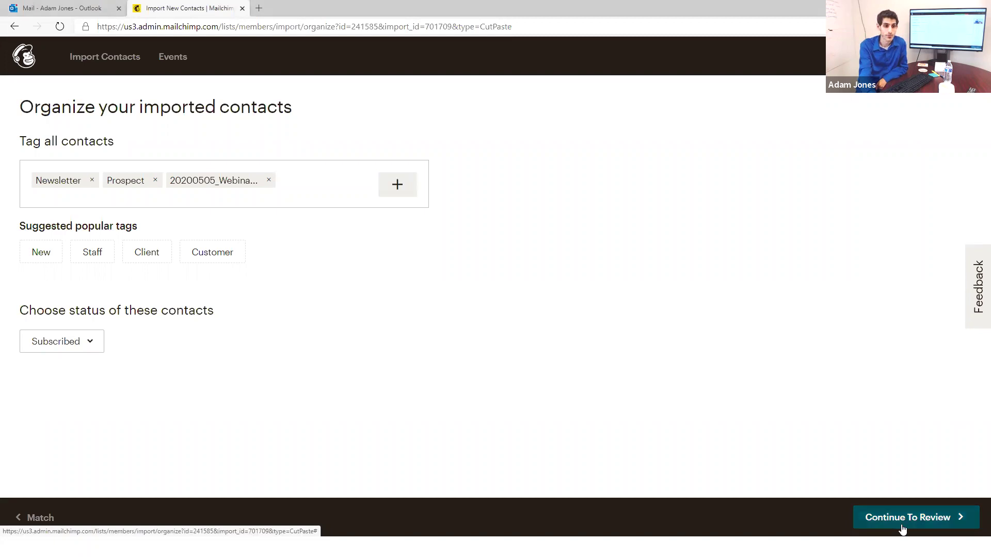
# Step: Keep Subscribed as the contact status and proceed to the import review
pyautogui.click(92, 341)
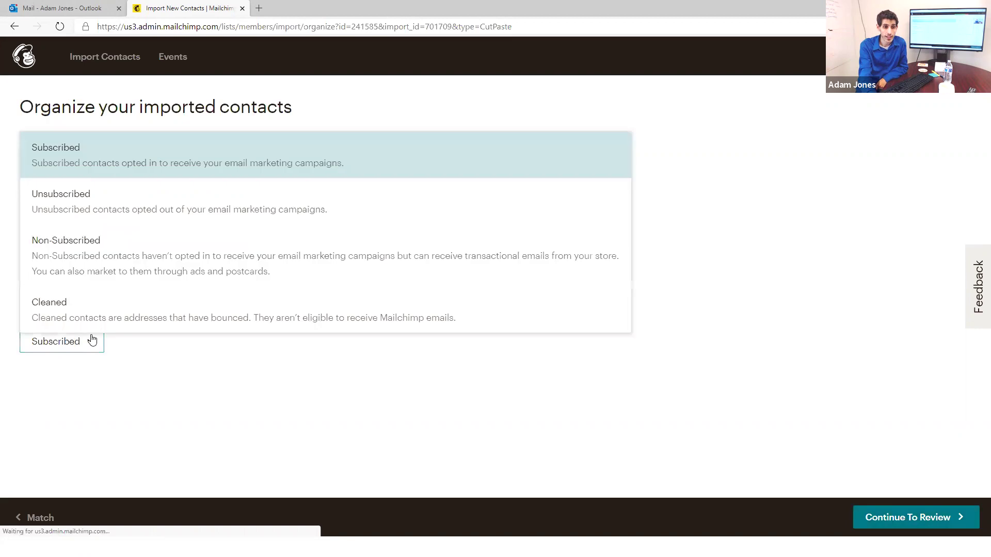
pyautogui.click(94, 158)
pyautogui.click(922, 513)
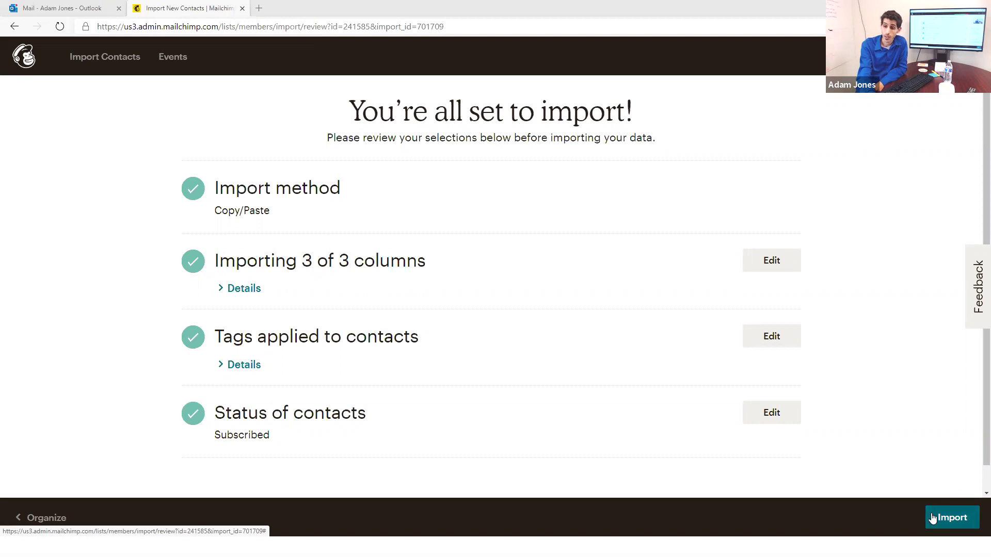
# Step: Import the three contacts into the Events audience, look over the result, and go to Campaigns
pyautogui.click(960, 520)
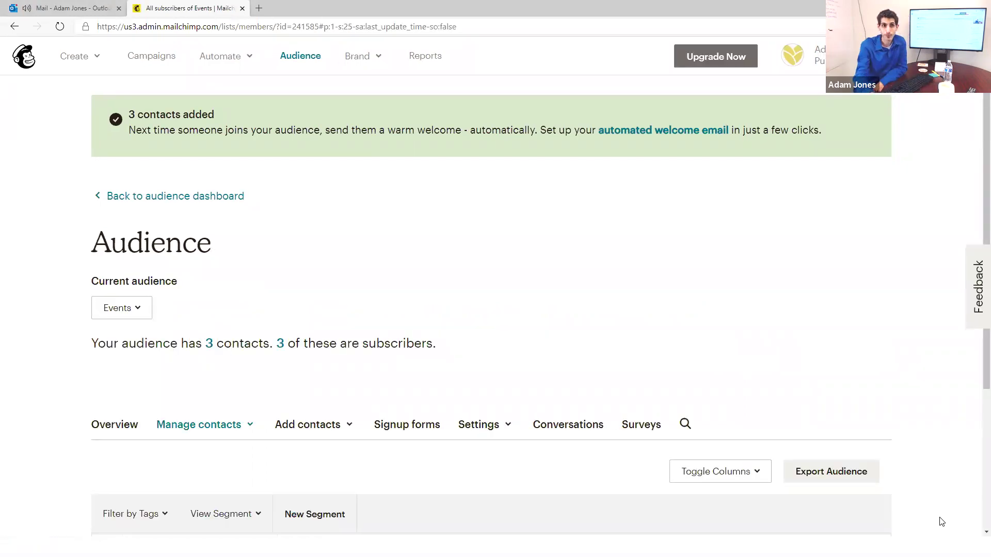
pyautogui.scroll(-2, 405, 233)
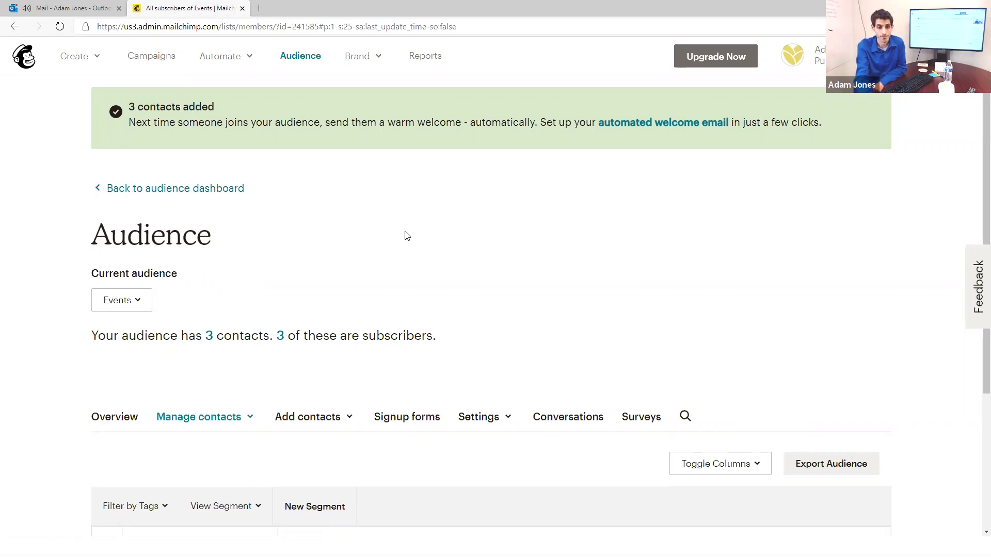
pyautogui.scroll(-3, 416, 228)
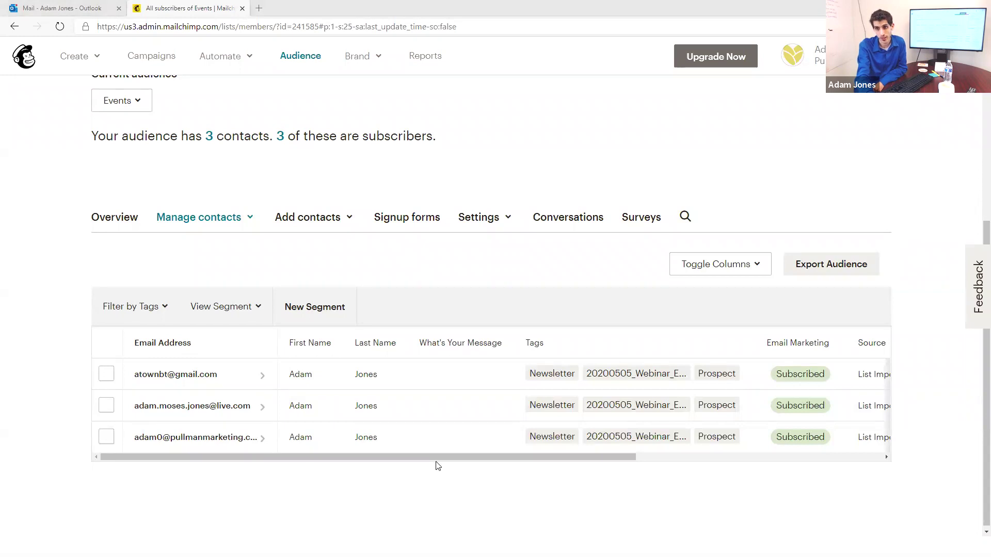
pyautogui.moveTo(463, 461); pyautogui.dragTo(299, 496)
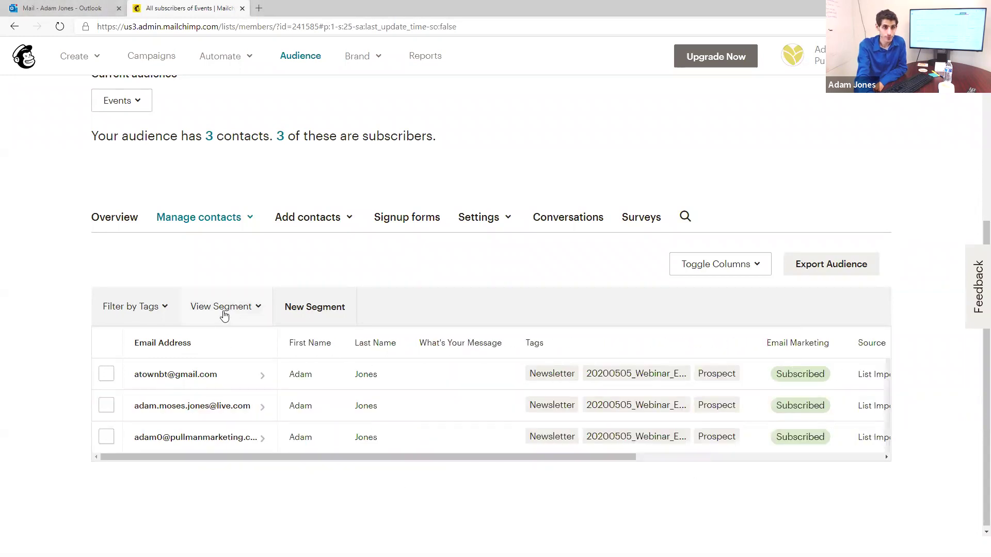
pyautogui.scroll(1, 220, 153)
pyautogui.scroll(2, 221, 153)
pyautogui.click(151, 56)
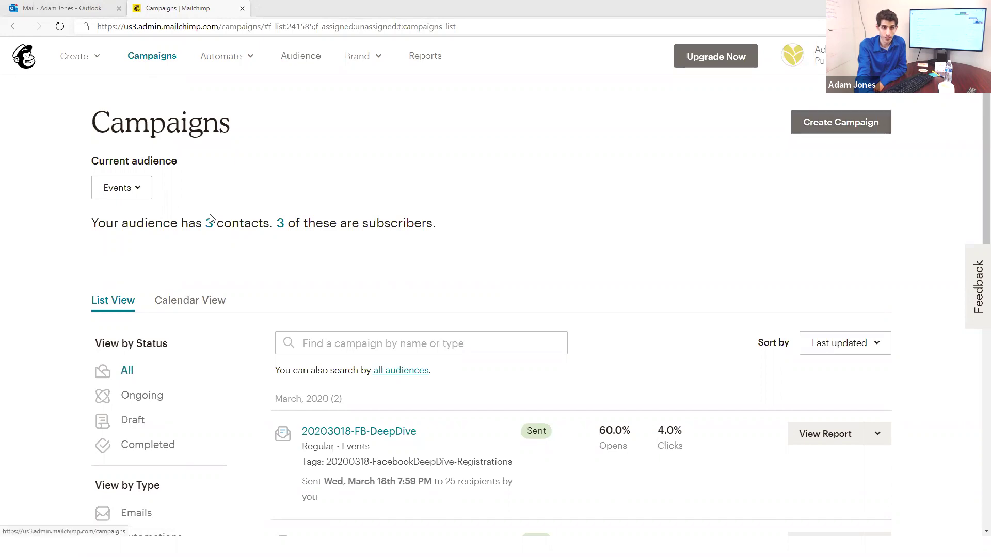
pyautogui.scroll(-1, 466, 226)
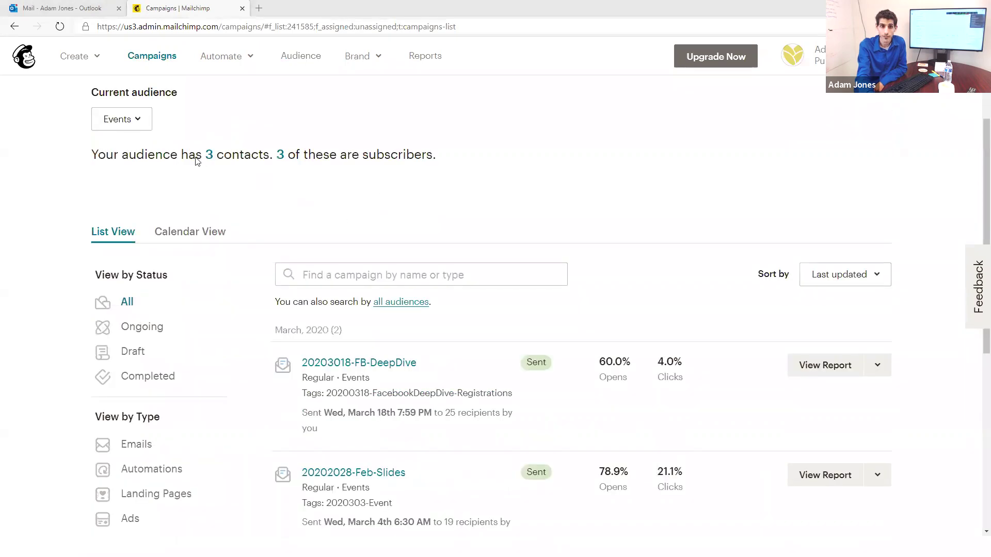
pyautogui.click(142, 124)
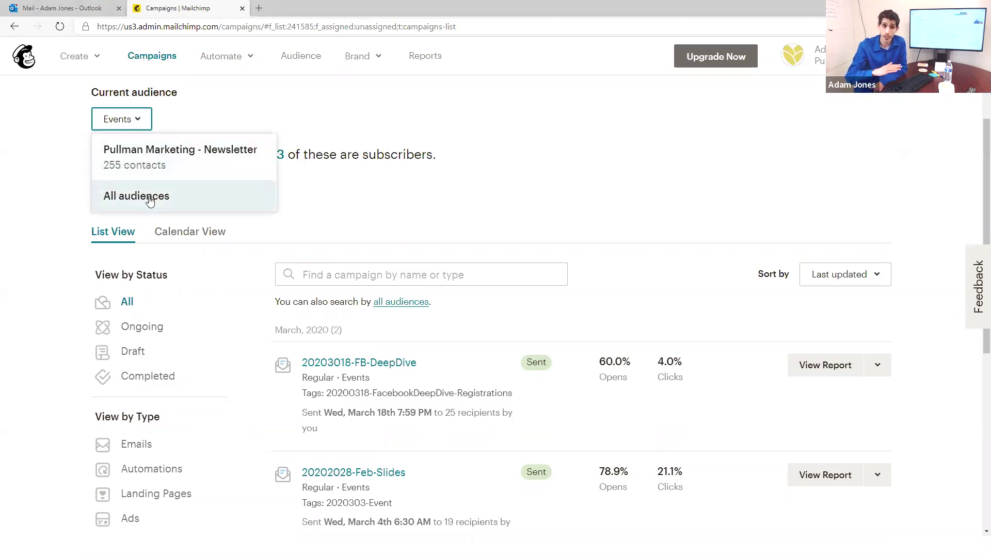
pyautogui.click(480, 107)
pyautogui.scroll(2, 503, 155)
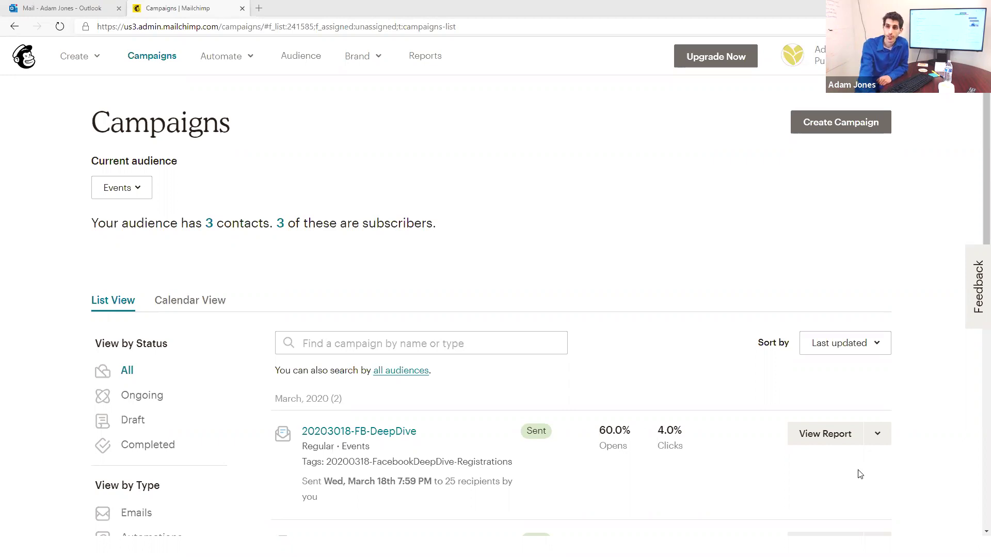
# Step: Begin a new Regular email campaign by choosing Email as the campaign type
pyautogui.click(845, 123)
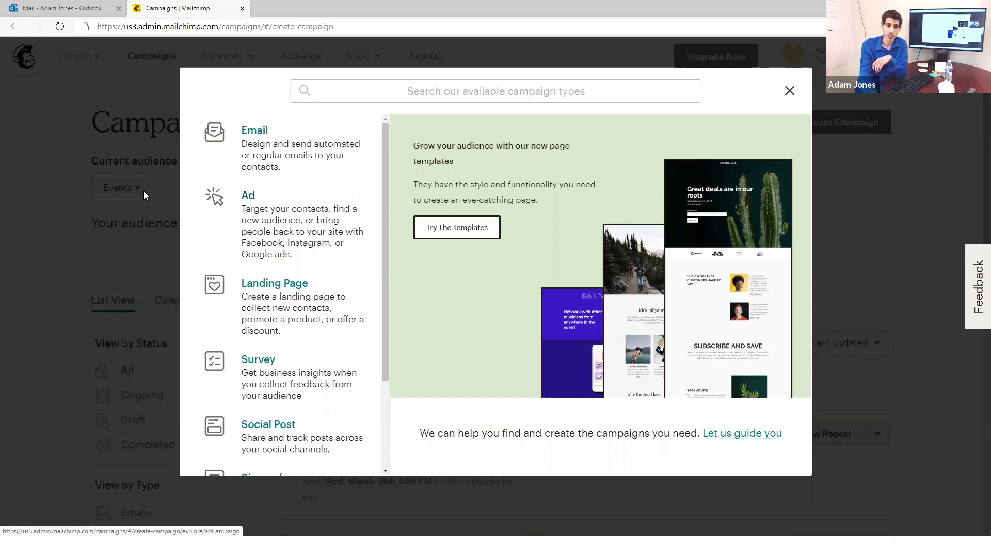
pyautogui.scroll(-2, 258, 289)
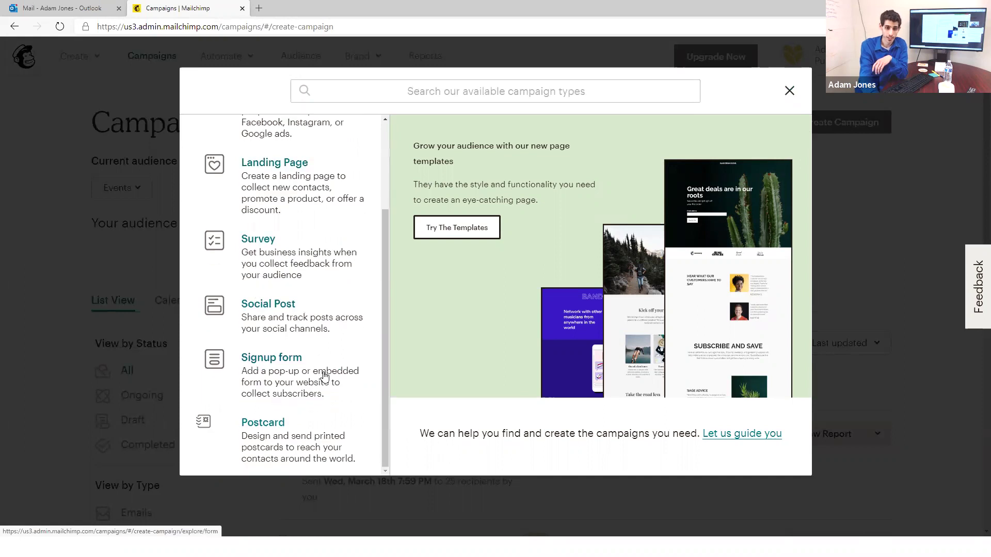
pyautogui.scroll(2, 303, 265)
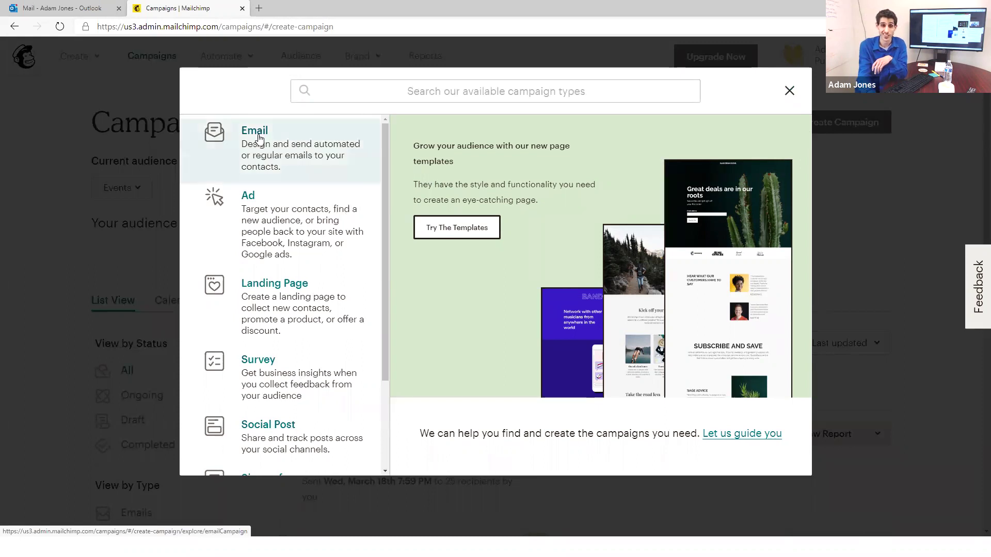
pyautogui.click(292, 159)
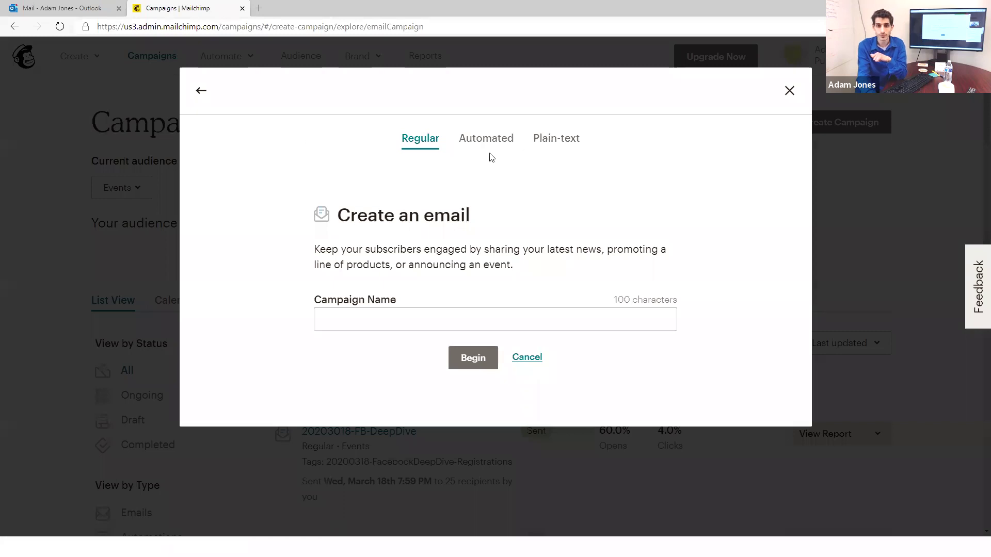
# Step: Name the campaign 20200505_TestingForEmailMarketingWebinar and create its draft
pyautogui.click(409, 325)
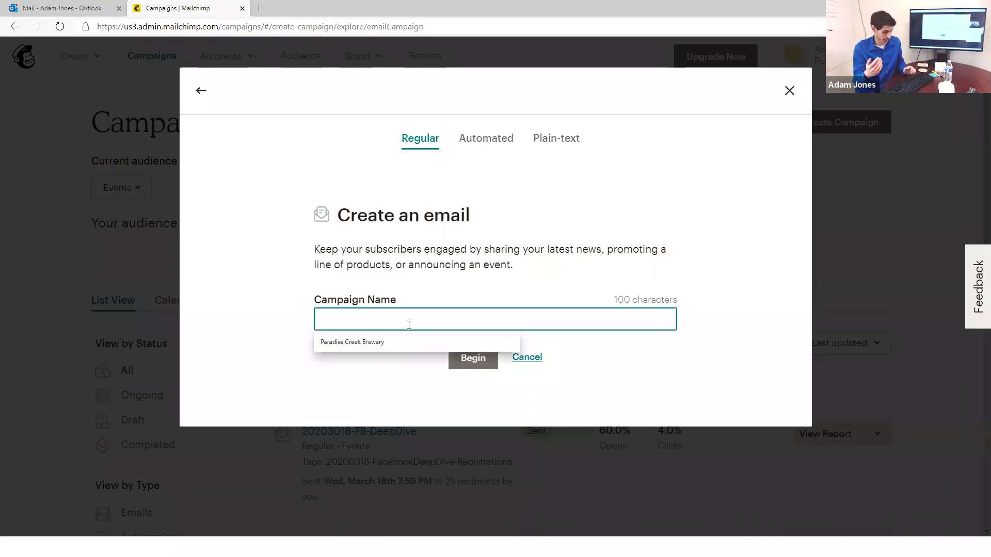
pyautogui.write('2020')
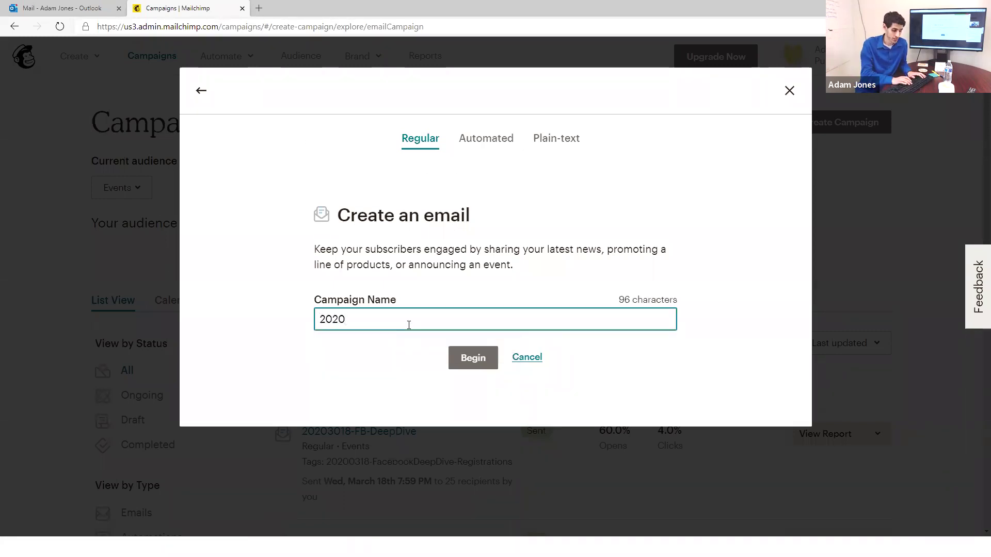
pyautogui.write('0505')
pyautogui.write('_')
pyautogui.write('Testing')
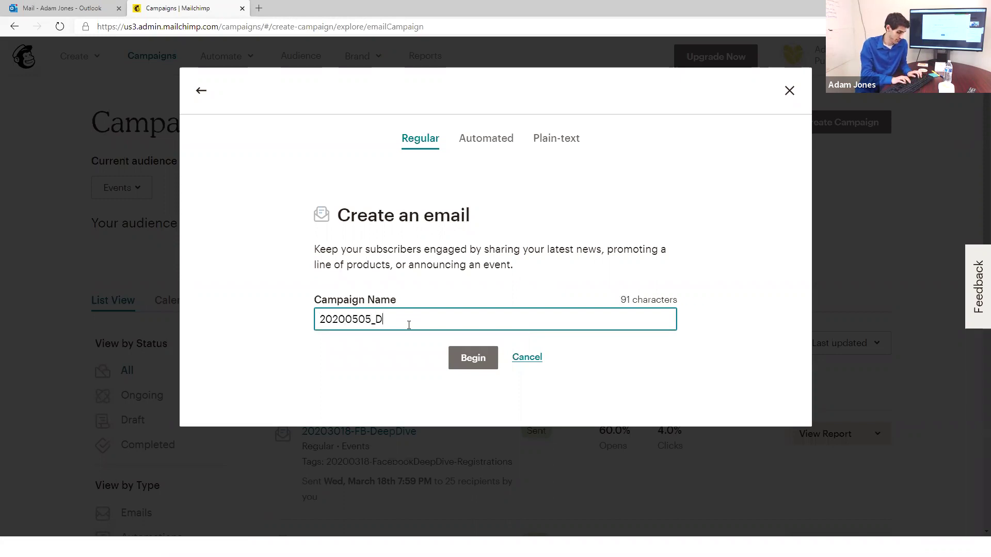
pyautogui.write('F')
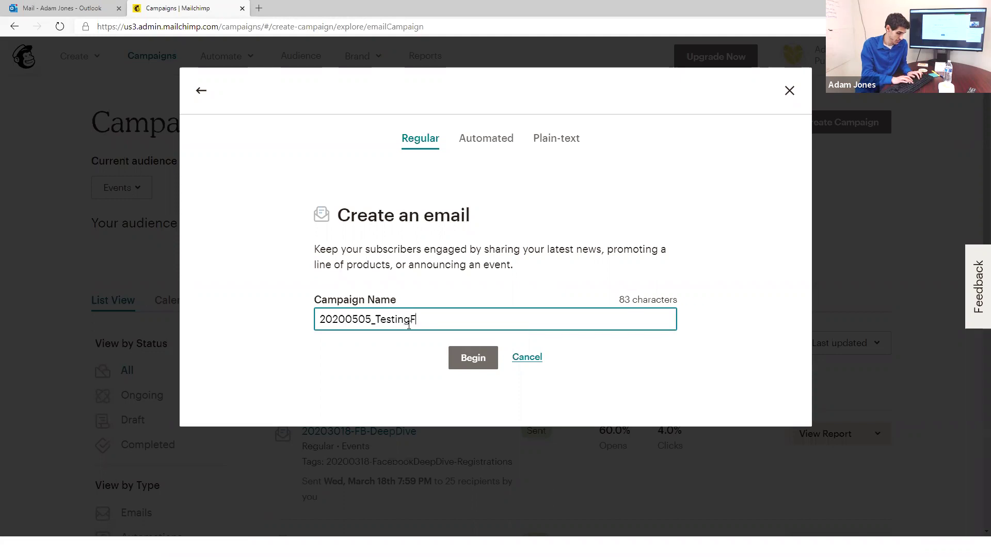
pyautogui.write('orEmailMarketingWebinar')
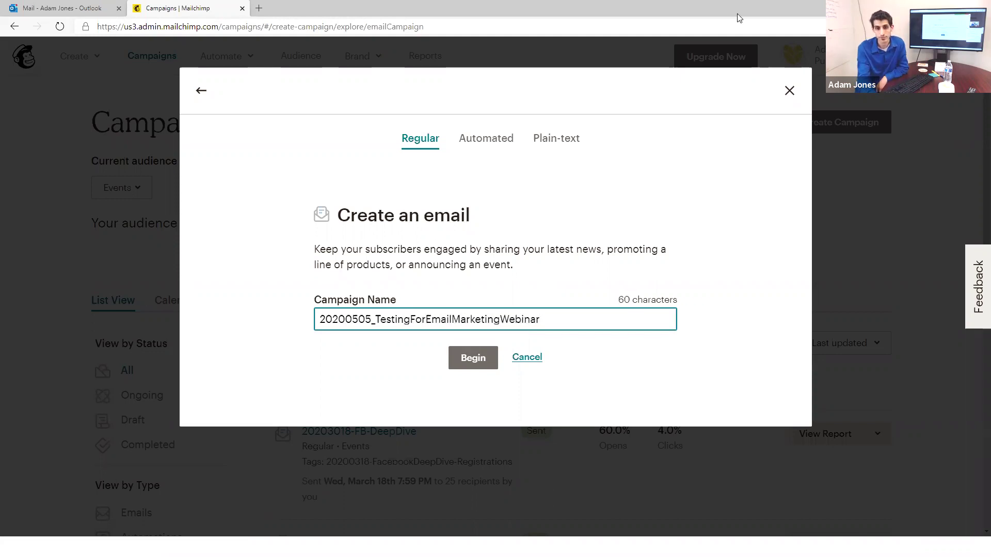
pyautogui.click(481, 370)
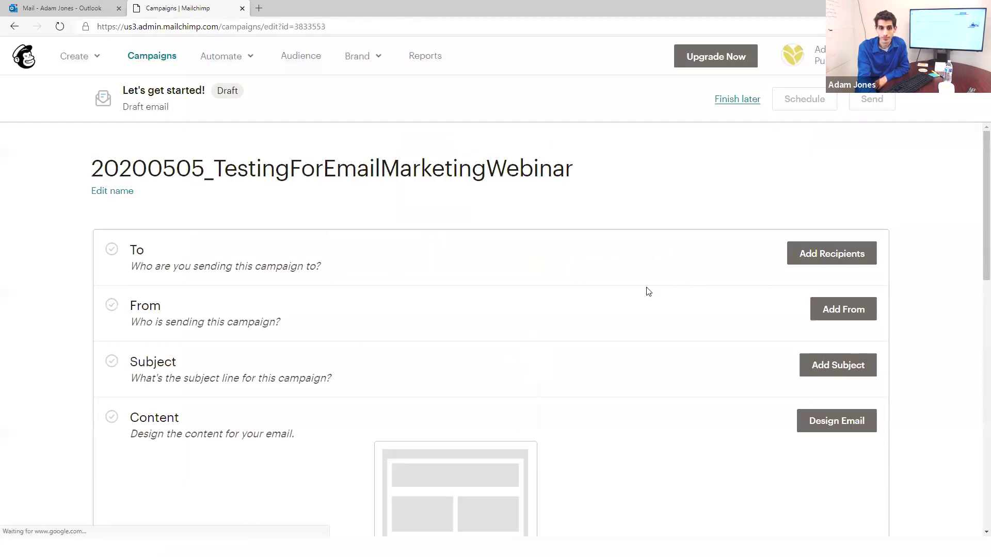
pyautogui.scroll(-1, 661, 285)
pyautogui.scroll(1, 710, 268)
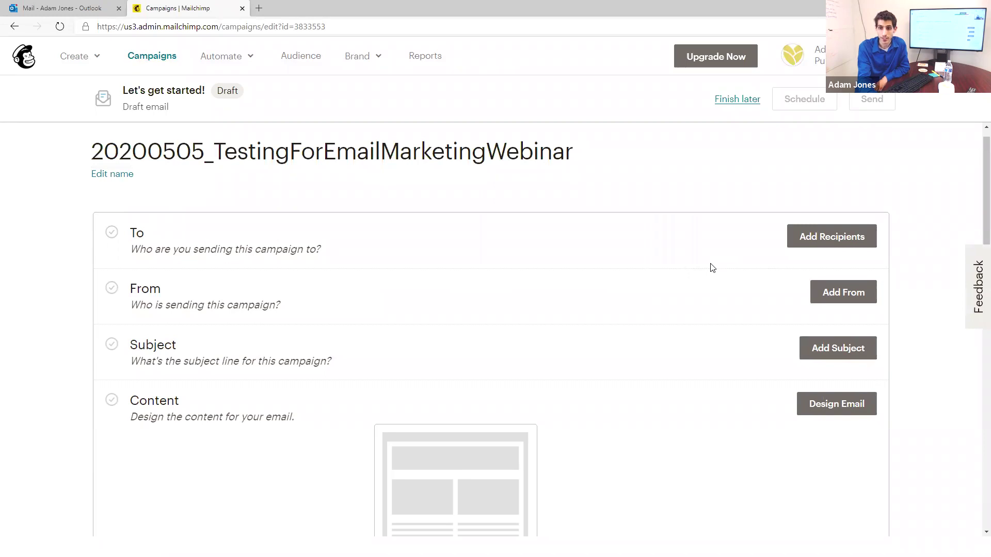
pyautogui.scroll(1, 710, 267)
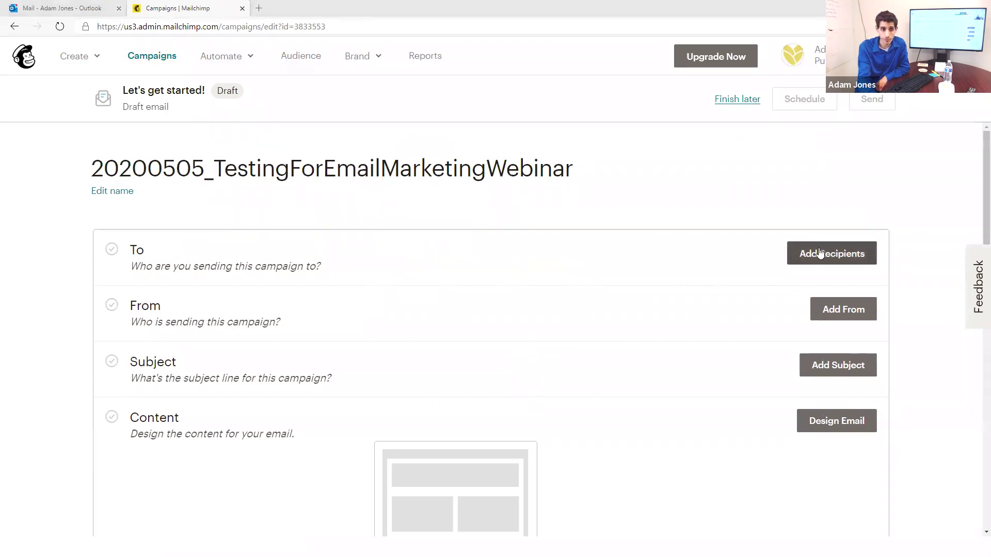
# Step: Set the recipients to the Events audience's 20200505_Webinar_EmailMarketing tag
pyautogui.click(821, 253)
pyautogui.click(467, 316)
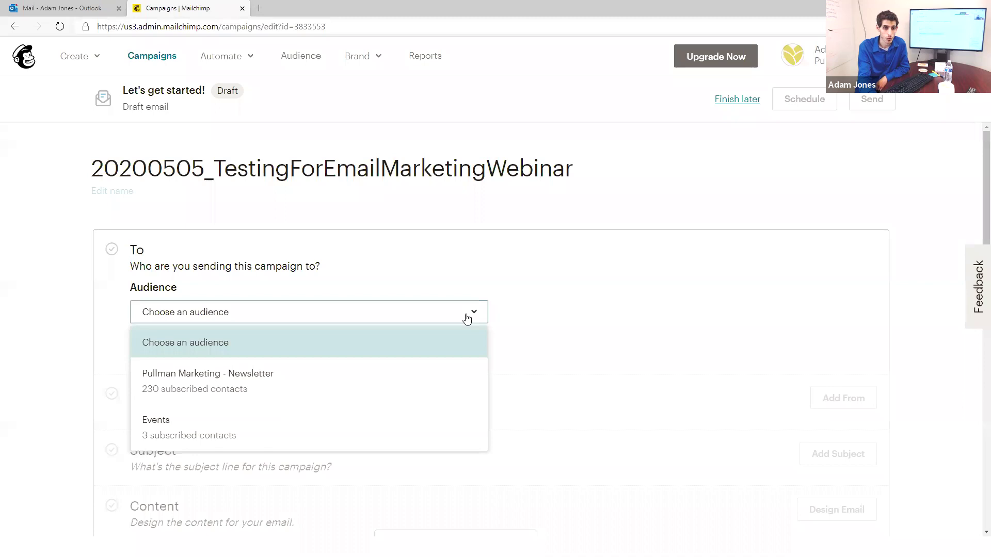
pyautogui.click(401, 421)
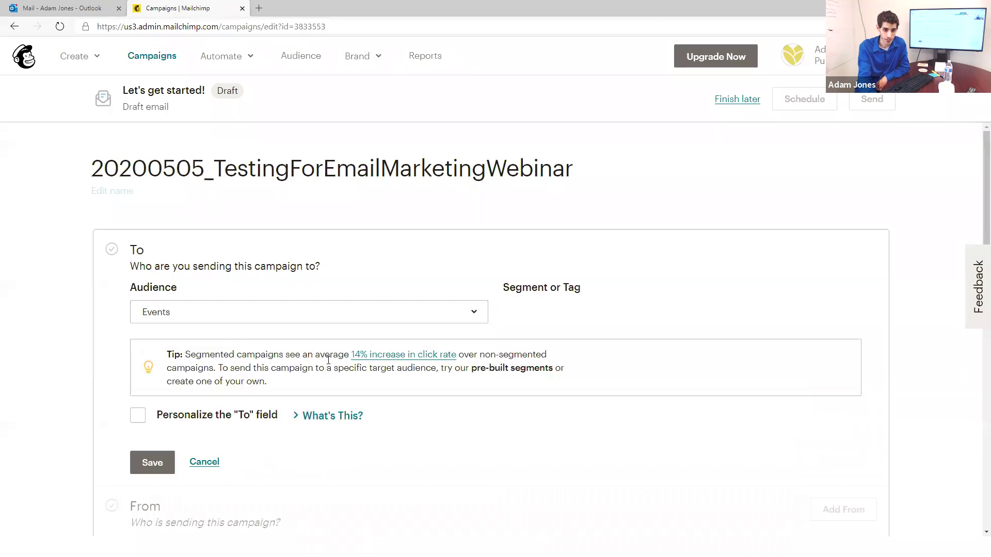
pyautogui.click(605, 310)
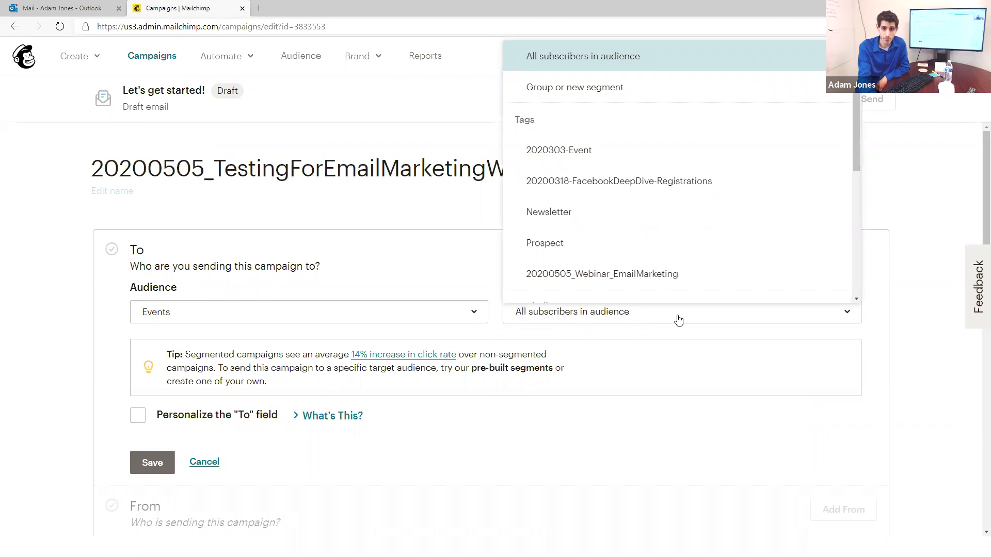
pyautogui.scroll(-5, 669, 243)
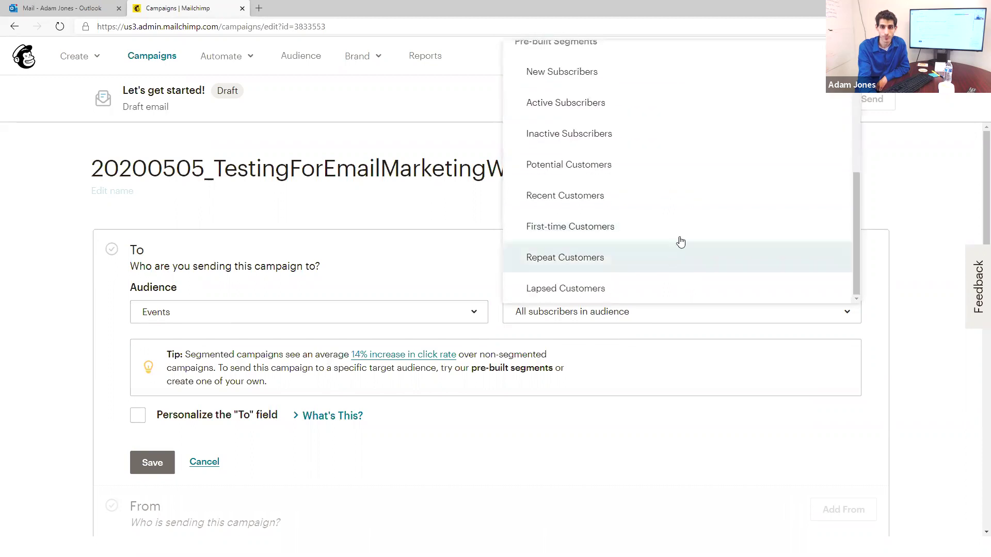
pyautogui.scroll(5, 677, 243)
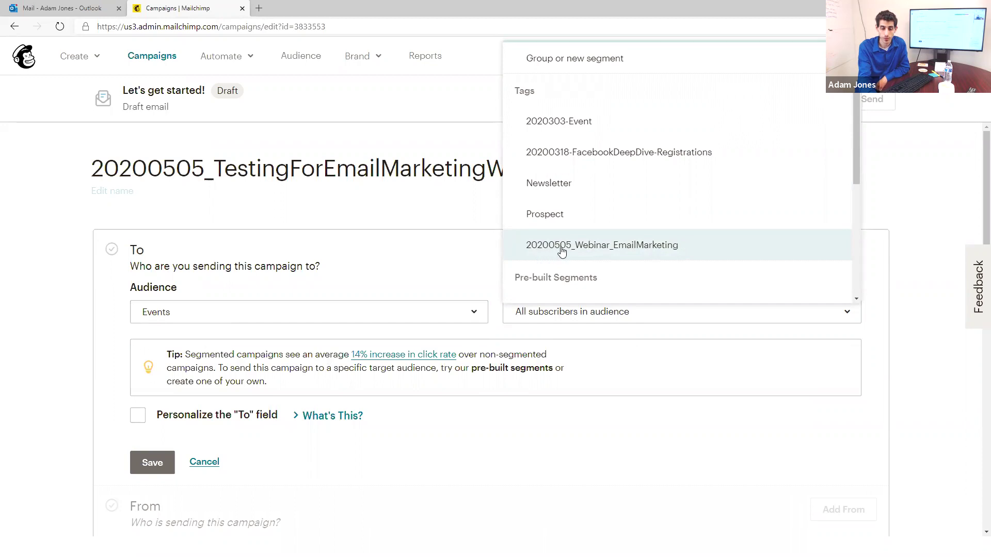
pyautogui.click(586, 249)
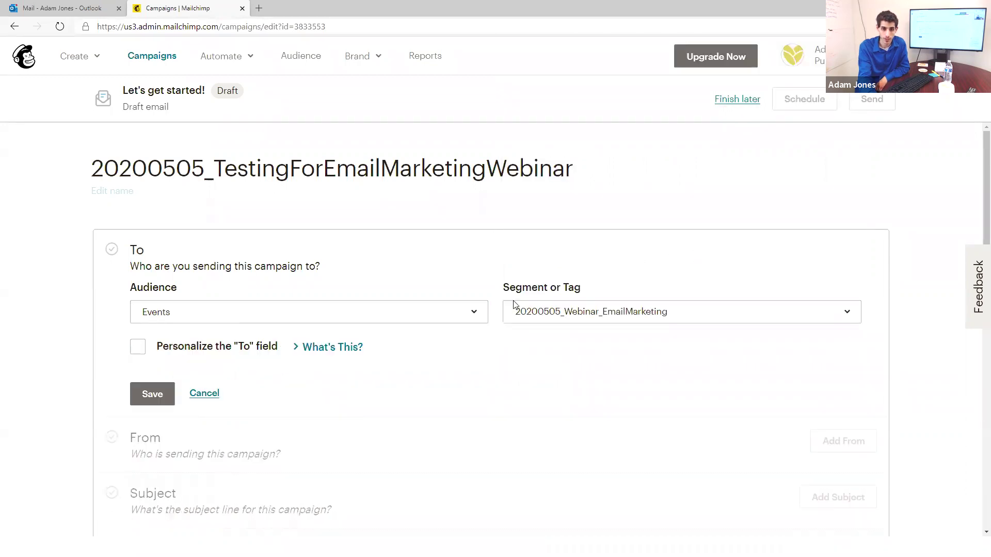
# Step: Personalize the To field with the *|FNAME|* merge tag and save the recipients
pyautogui.scroll(-1, 265, 349)
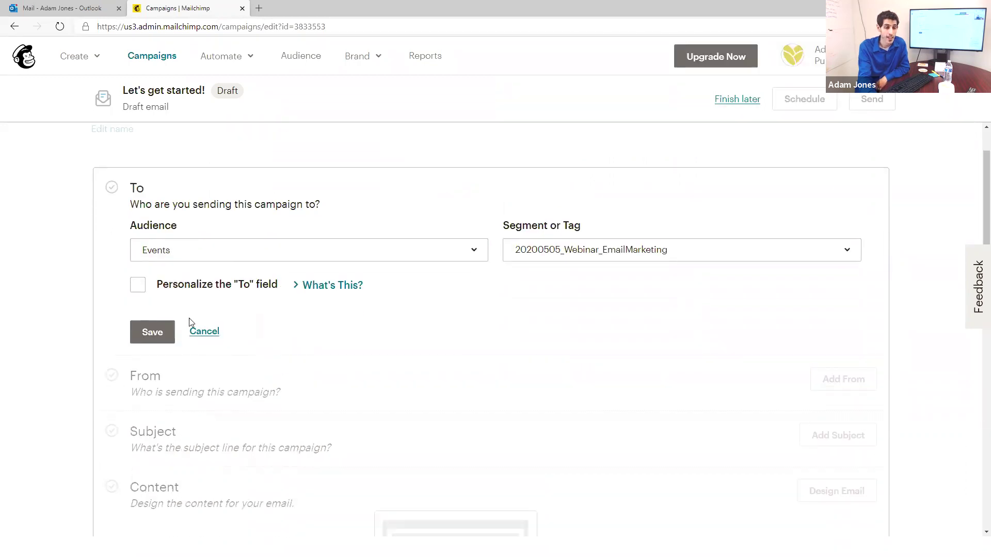
pyautogui.click(138, 286)
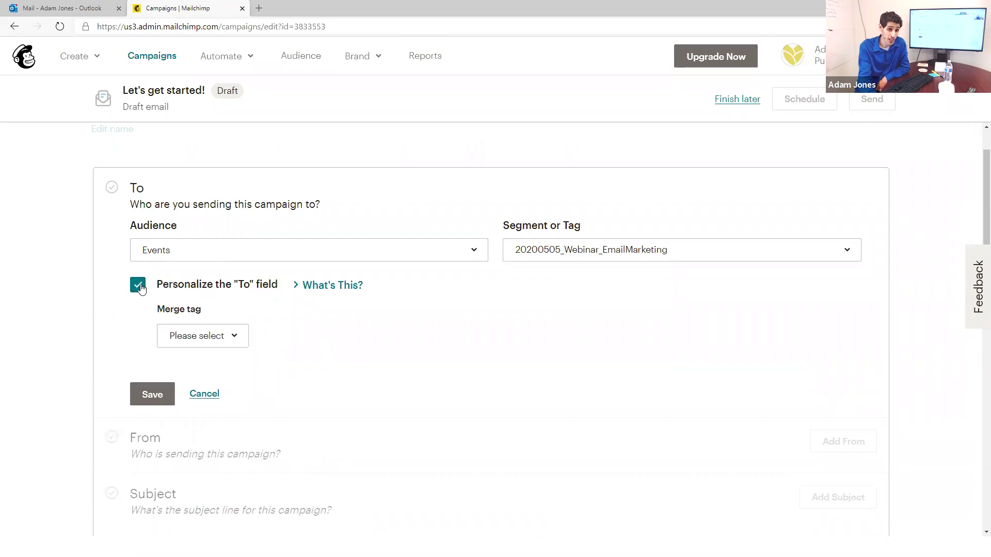
pyautogui.click(204, 336)
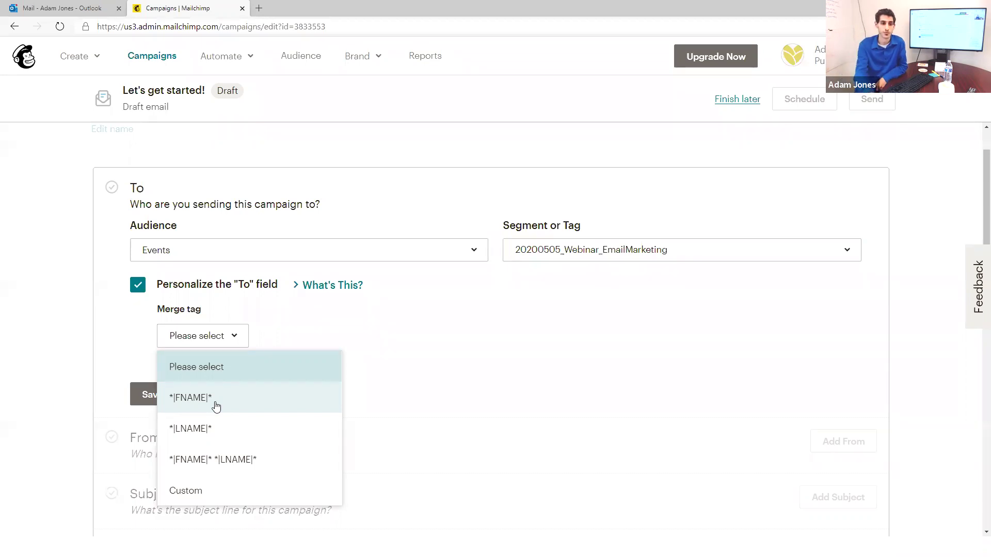
pyautogui.click(216, 403)
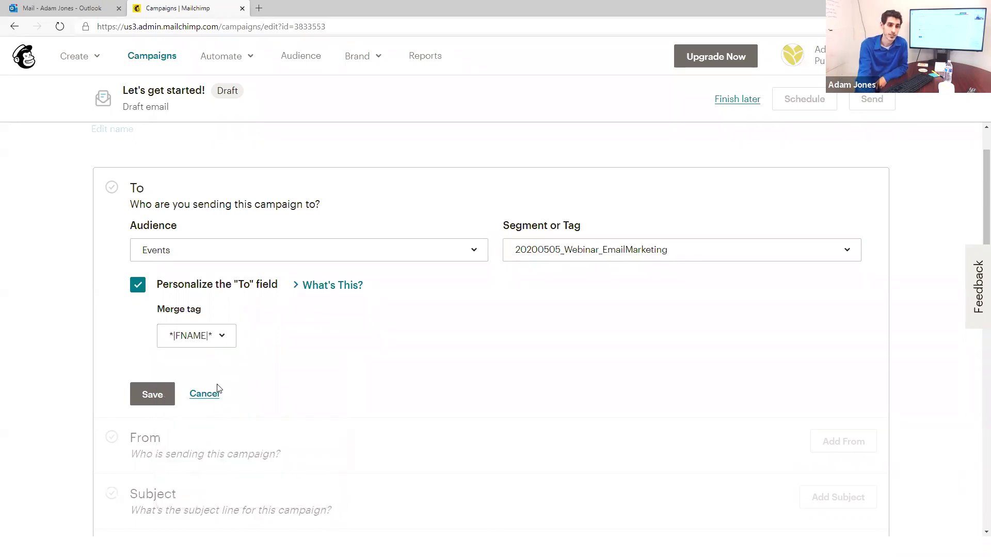
pyautogui.click(160, 395)
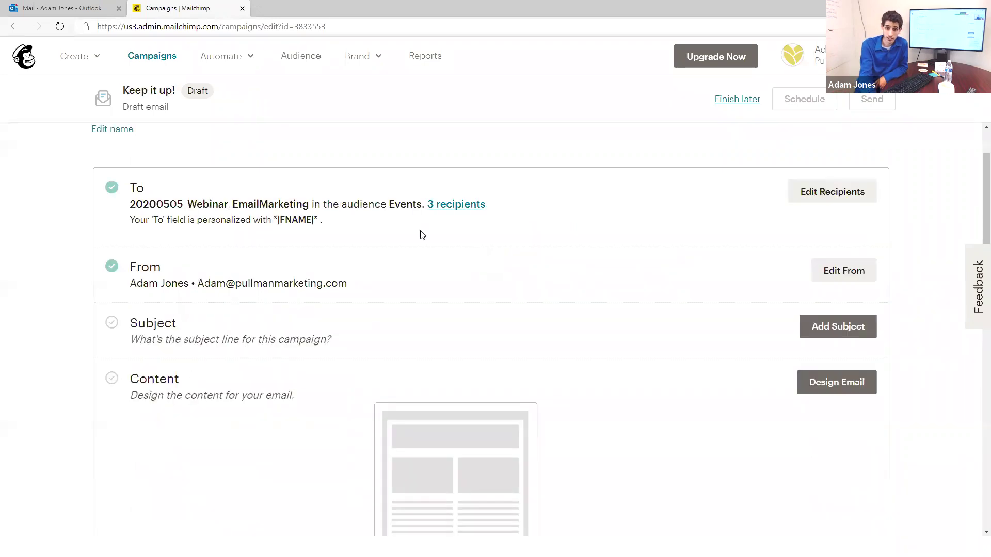
# Step: Insert 123 before .com in the From email address, save it, and request domain verification
pyautogui.click(832, 270)
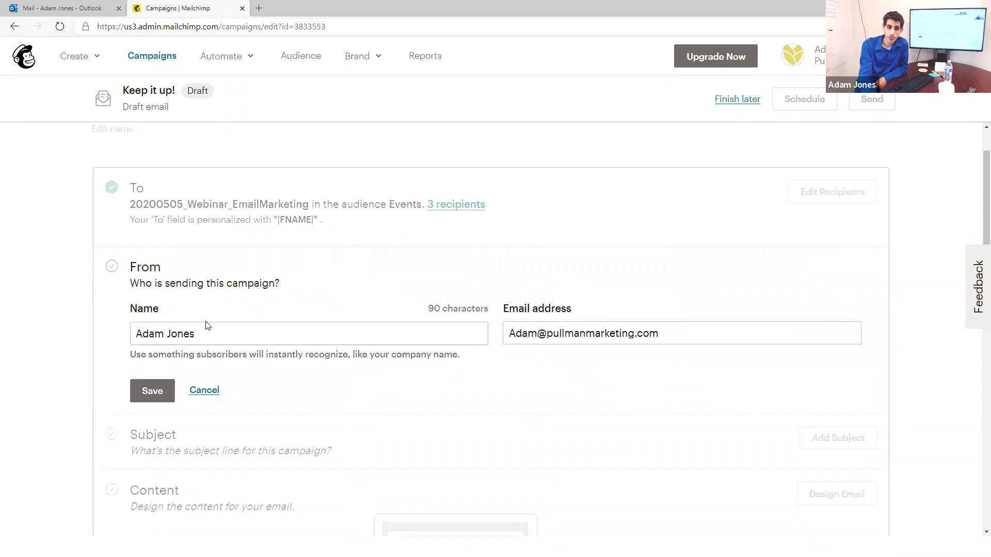
pyautogui.click(637, 333)
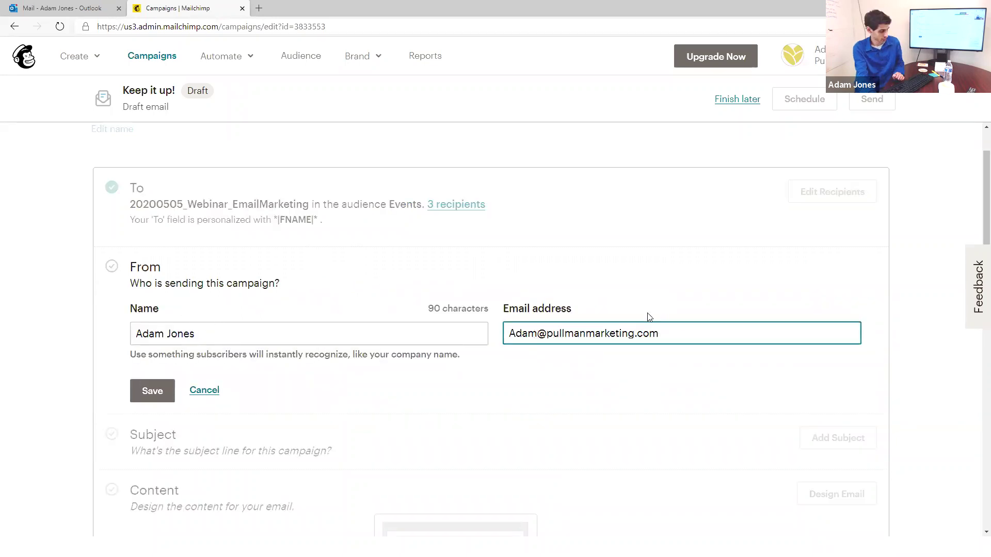
pyautogui.write('123')
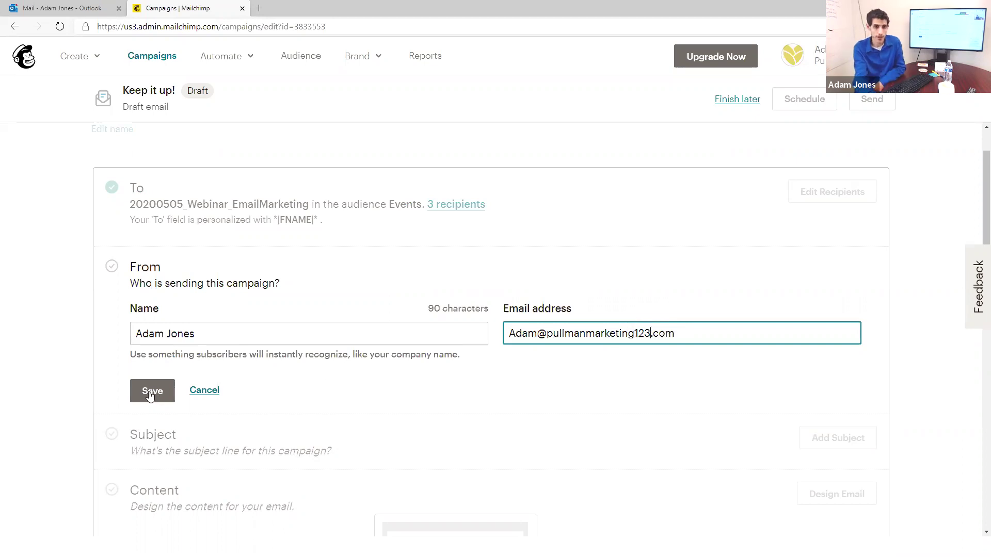
pyautogui.click(150, 393)
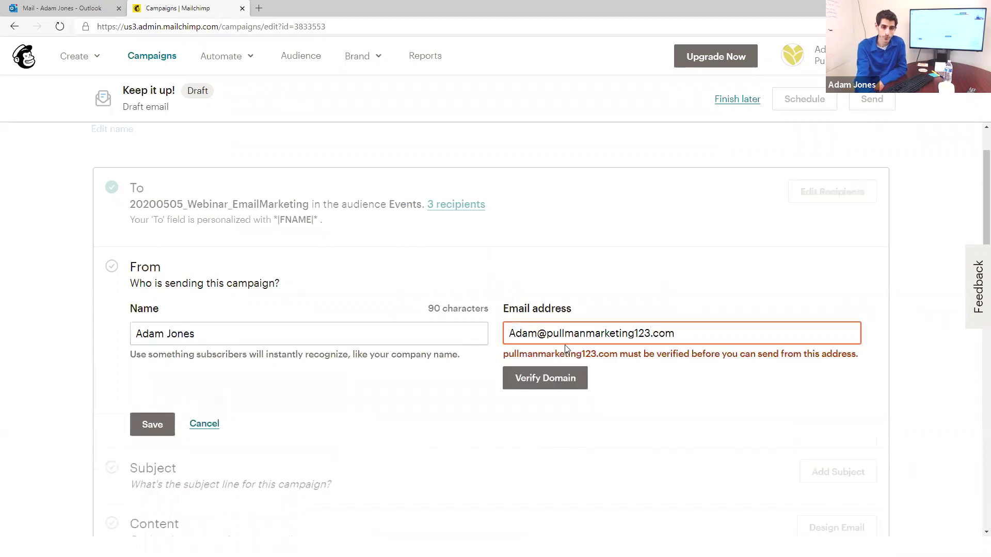
pyautogui.moveTo(675, 333); pyautogui.dragTo(506, 345)
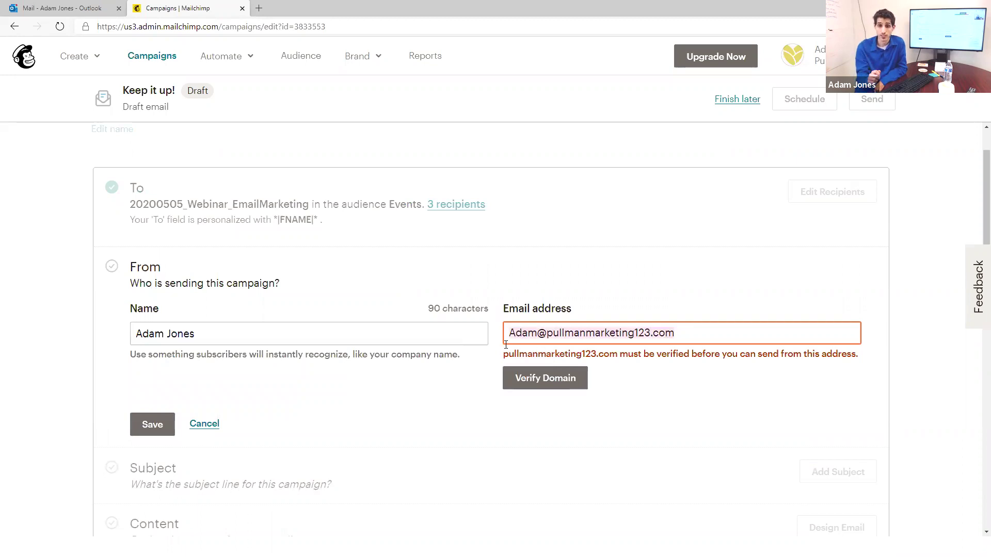
pyautogui.click(540, 379)
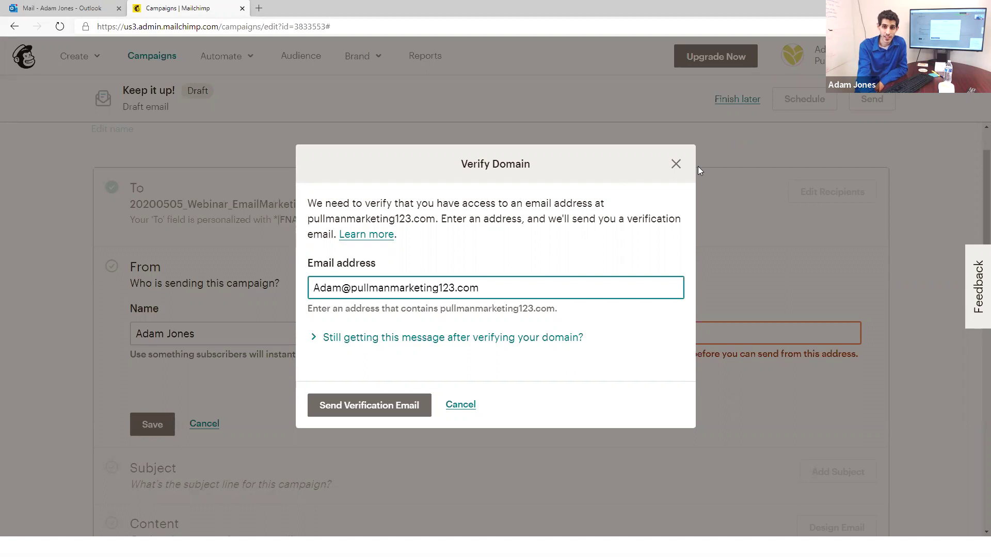
# Step: Dismiss verification, remove 123 from the sender address, and save the From name and email
pyautogui.click(674, 165)
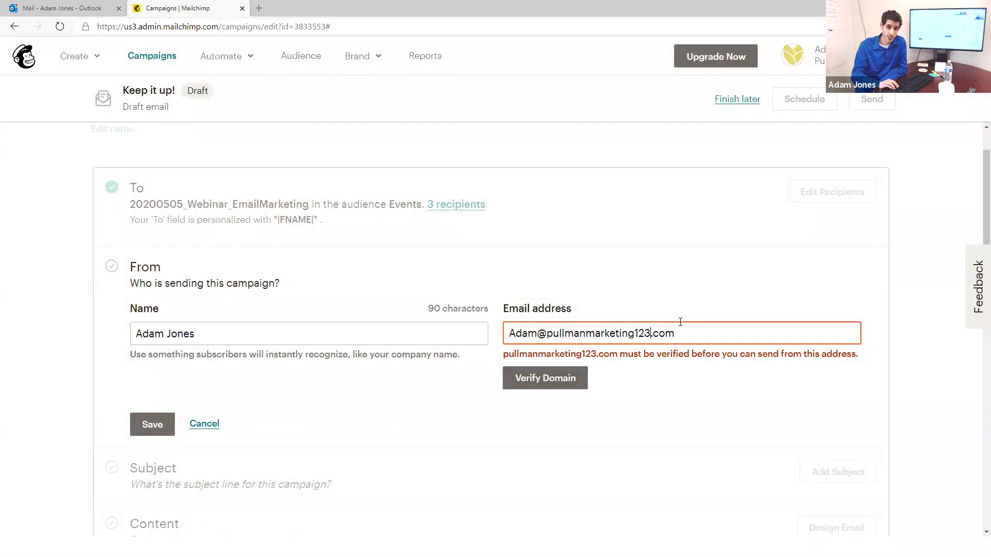
pyautogui.press('BackSpace')
pyautogui.press('BackSpace')
pyautogui.press('BackSpace')
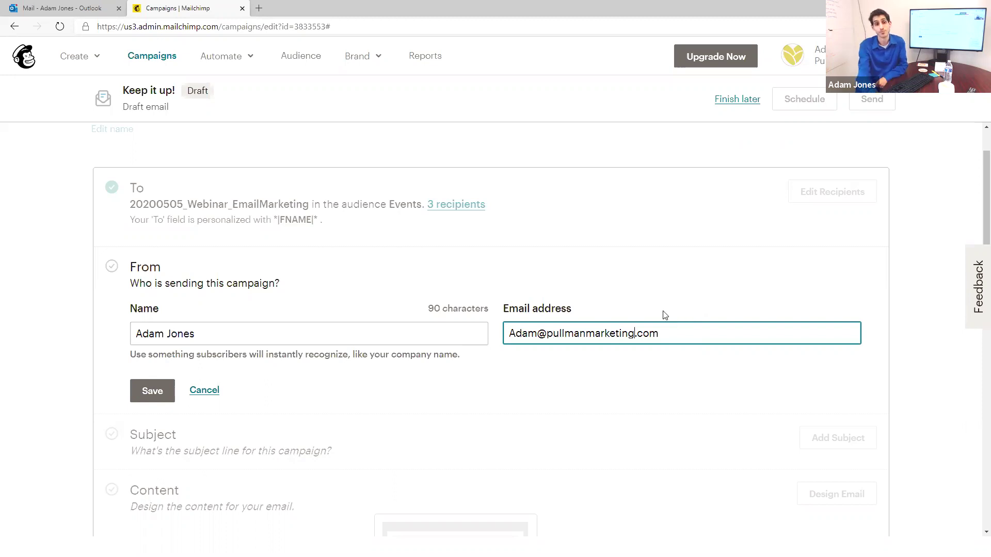
pyautogui.click(217, 336)
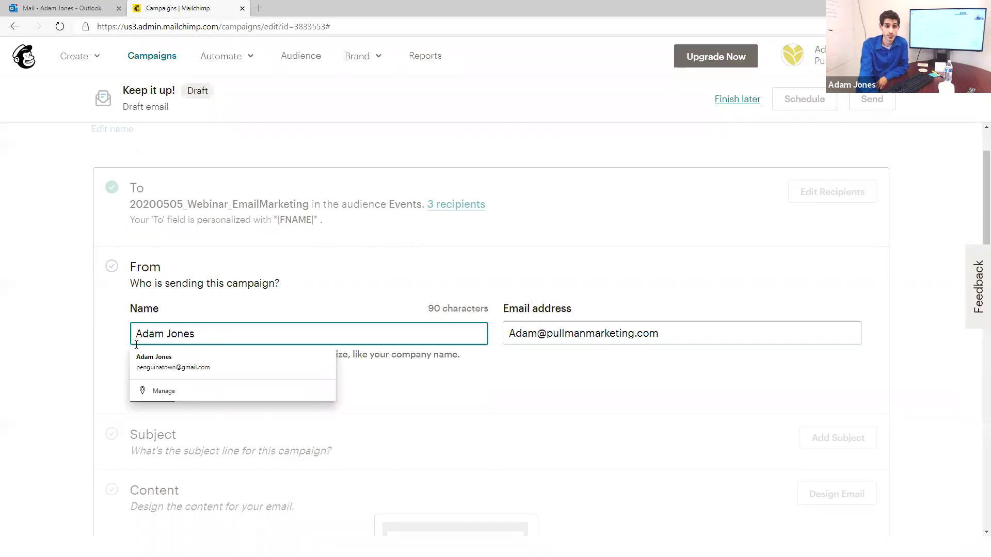
pyautogui.click(286, 397)
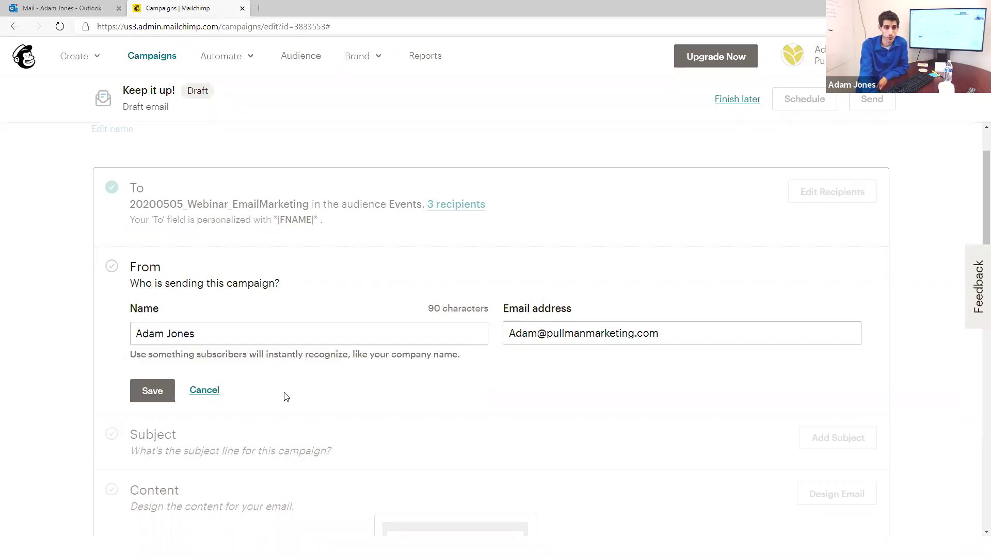
pyautogui.click(147, 397)
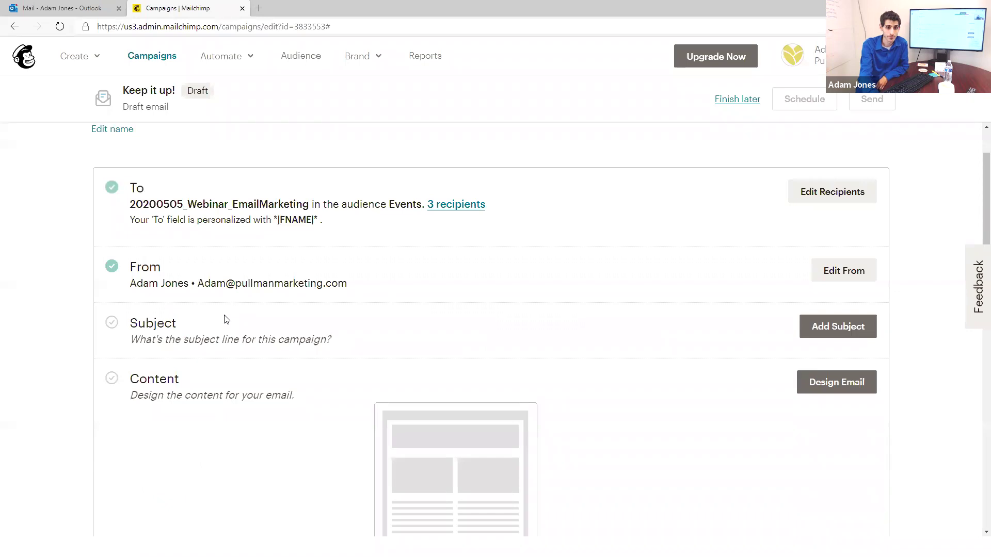
# Step: Open the Subject editor, review the 9-word and 1-emoji tips, and enter the Subject field
pyautogui.click(813, 327)
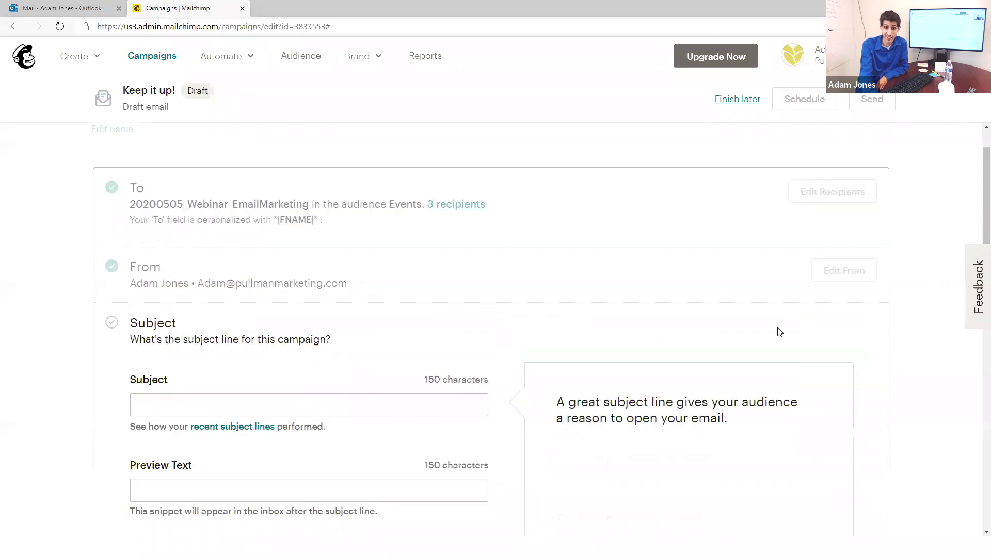
pyautogui.scroll(-3, 389, 403)
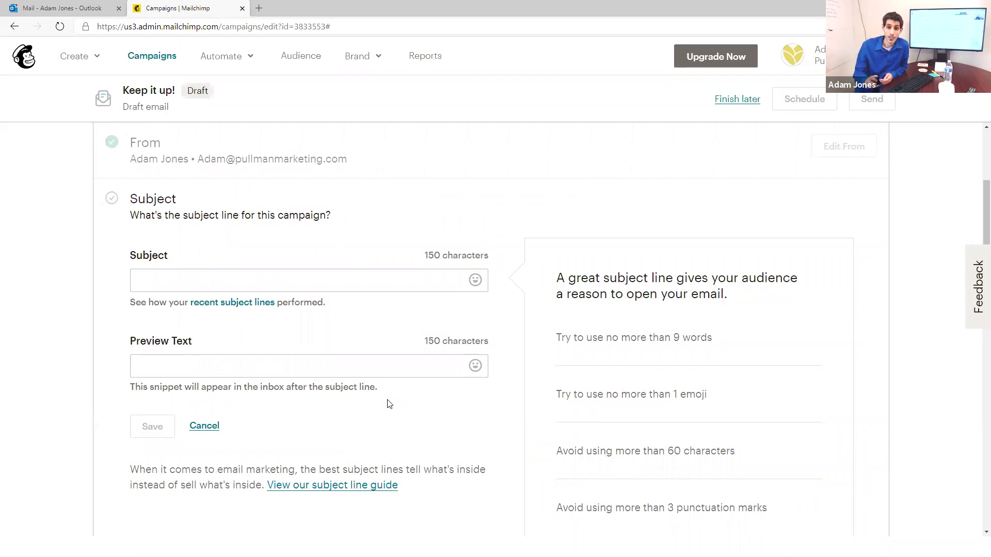
pyautogui.scroll(-1, 540, 298)
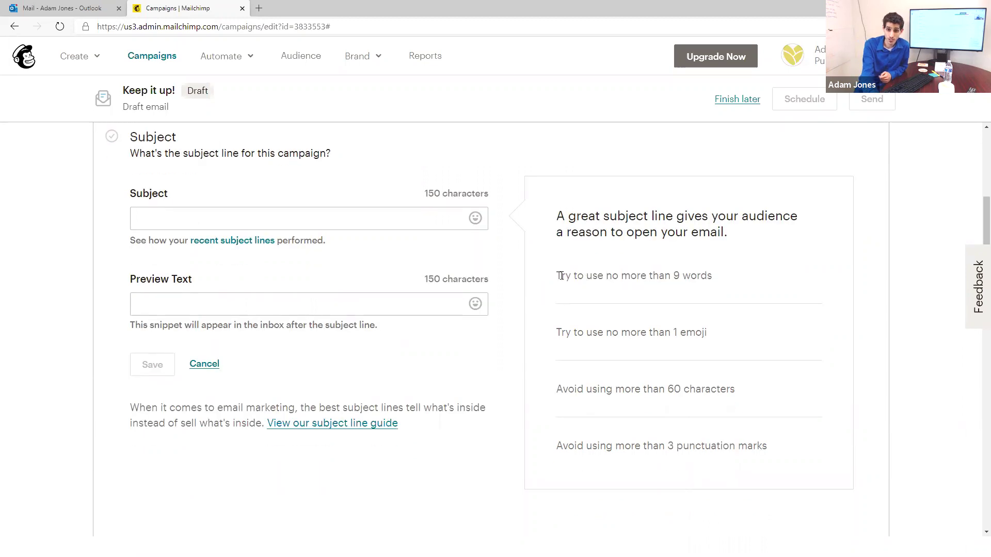
pyautogui.moveTo(557, 275); pyautogui.dragTo(715, 278)
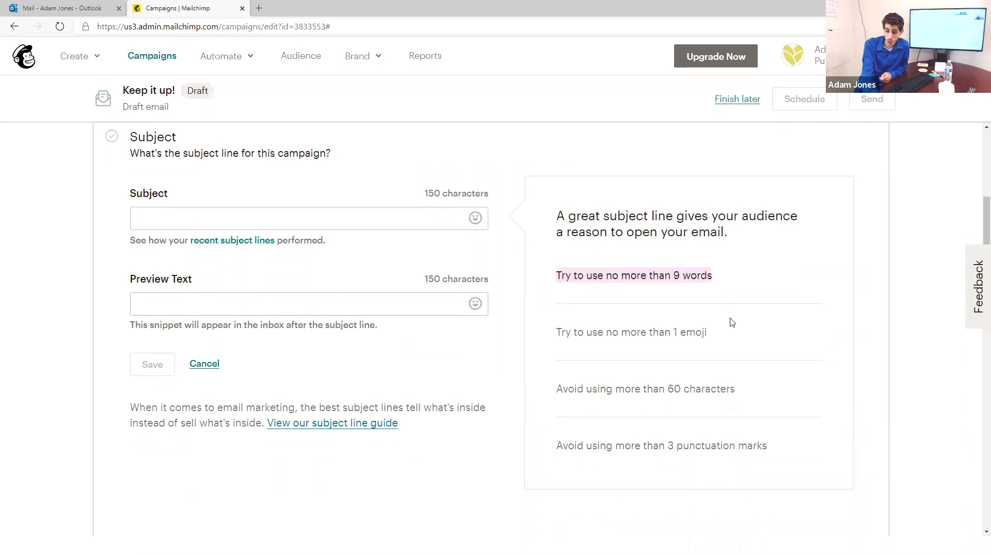
pyautogui.moveTo(558, 332); pyautogui.dragTo(728, 335)
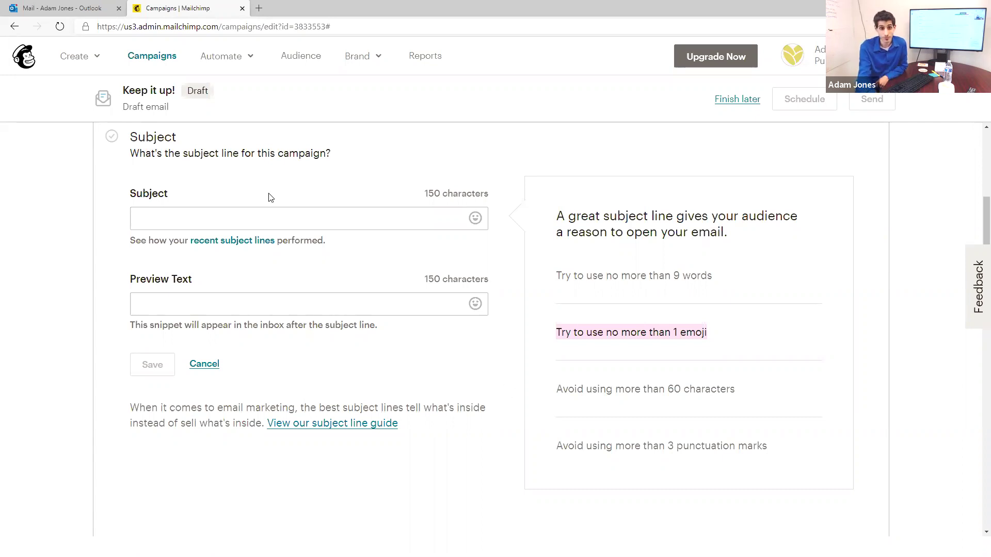
pyautogui.click(274, 209)
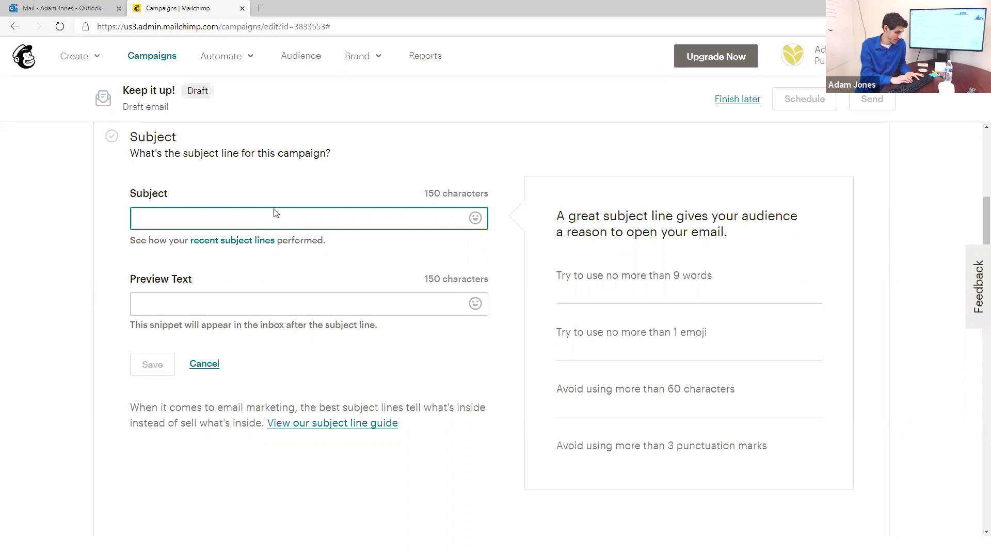
# Step: Bing-search 'yeti branded tumblers' in a new tab and browse YETI's site to its Drinkware section
pyautogui.hotkey('ctrl', 't')
pyautogui.write('yeti brand')
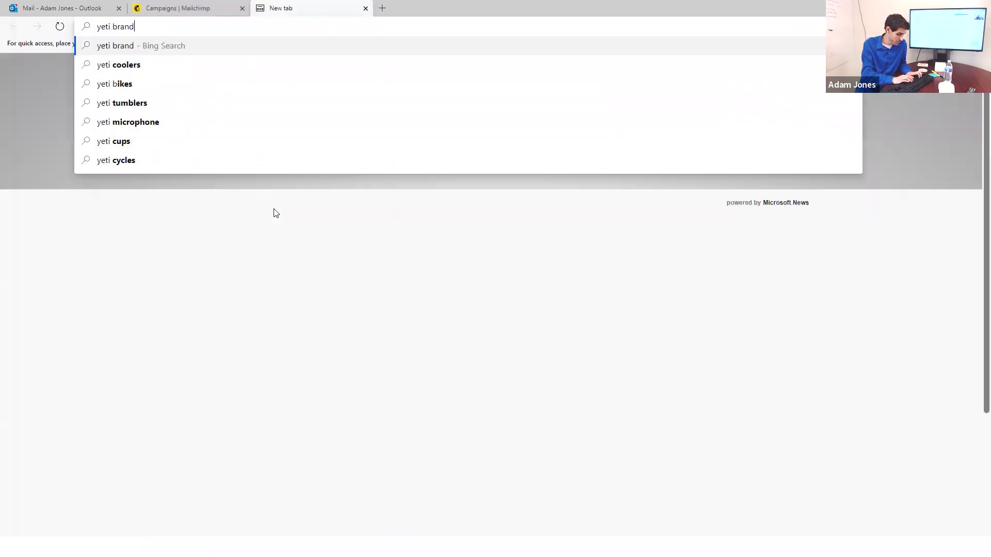
pyautogui.write('ed tumblers')
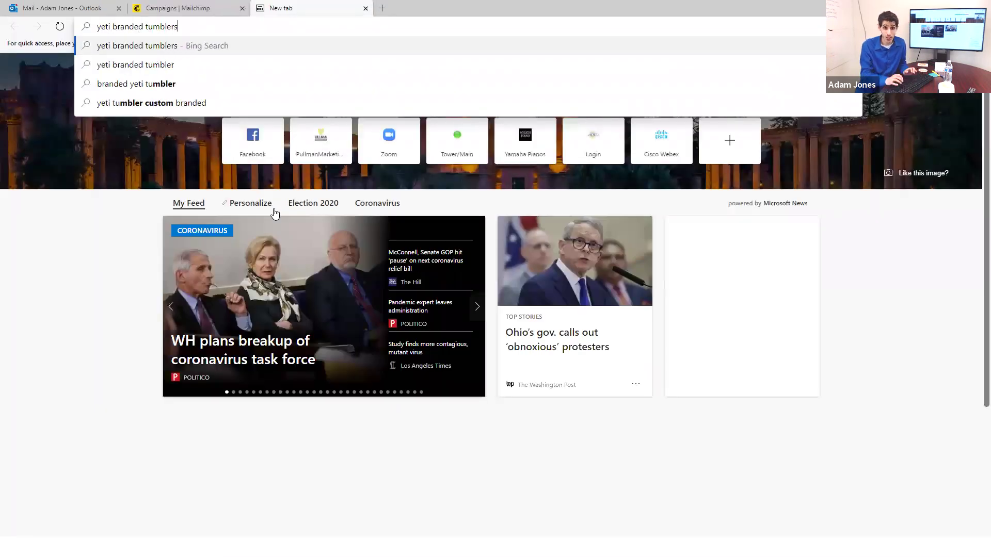
pyautogui.press('Return')
pyautogui.click(178, 135)
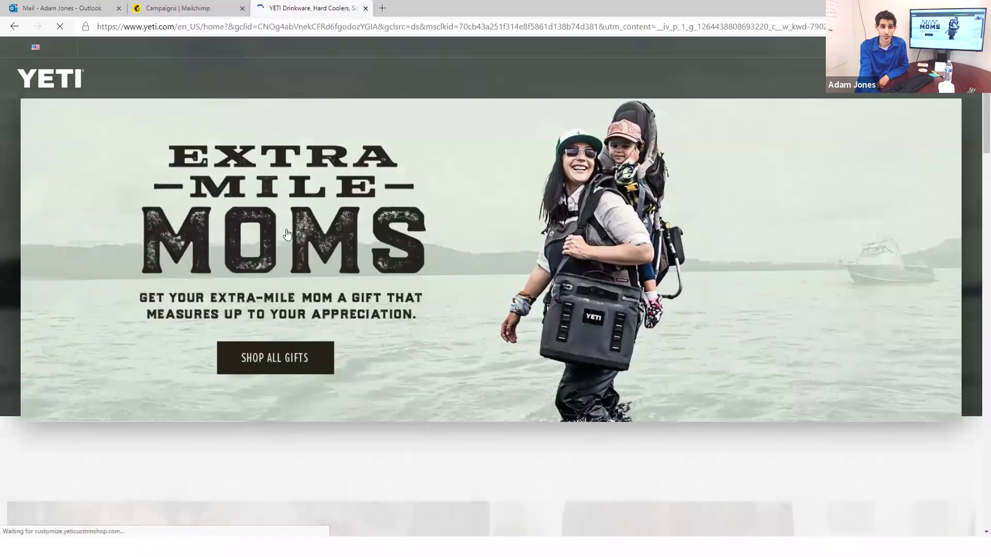
pyautogui.scroll(-5, 288, 235)
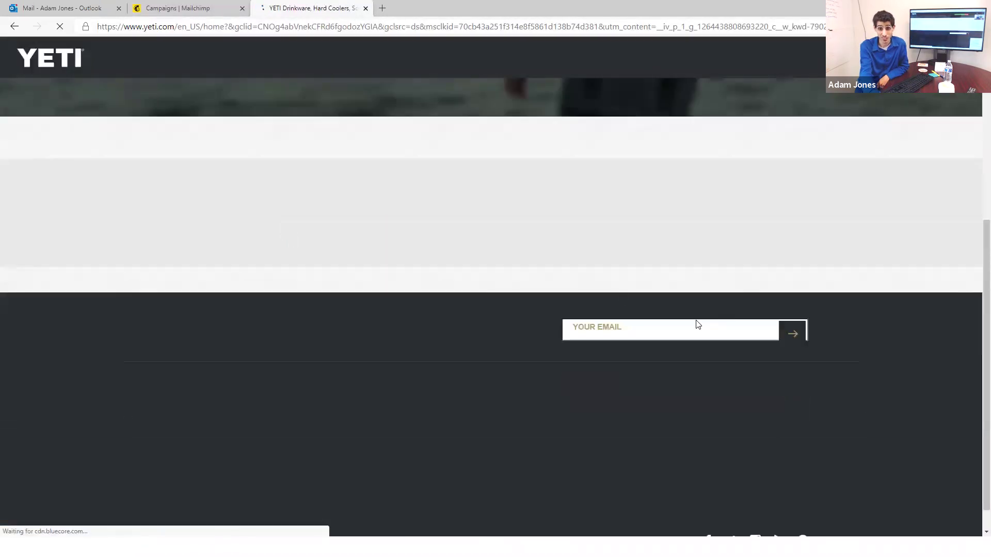
pyautogui.scroll(-3, 586, 312)
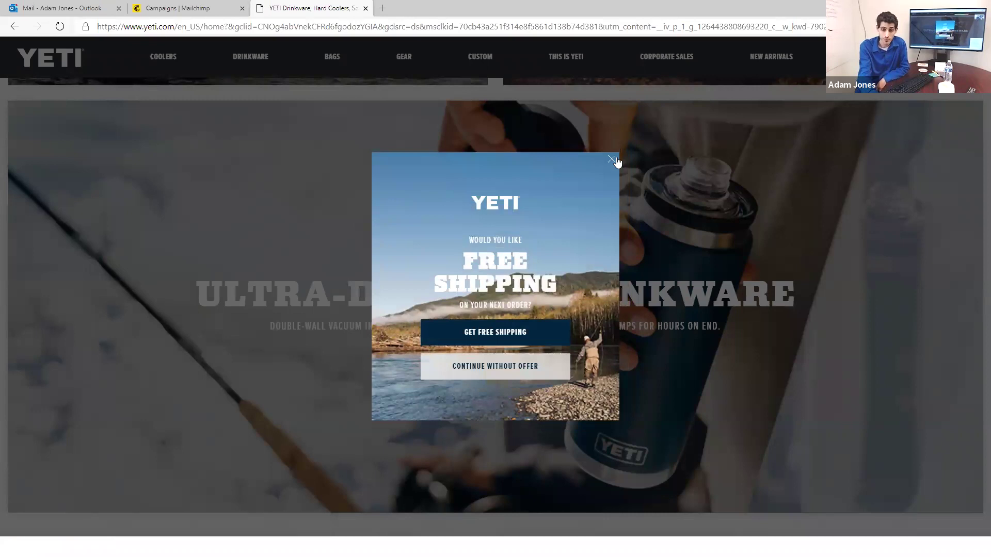
pyautogui.click(612, 160)
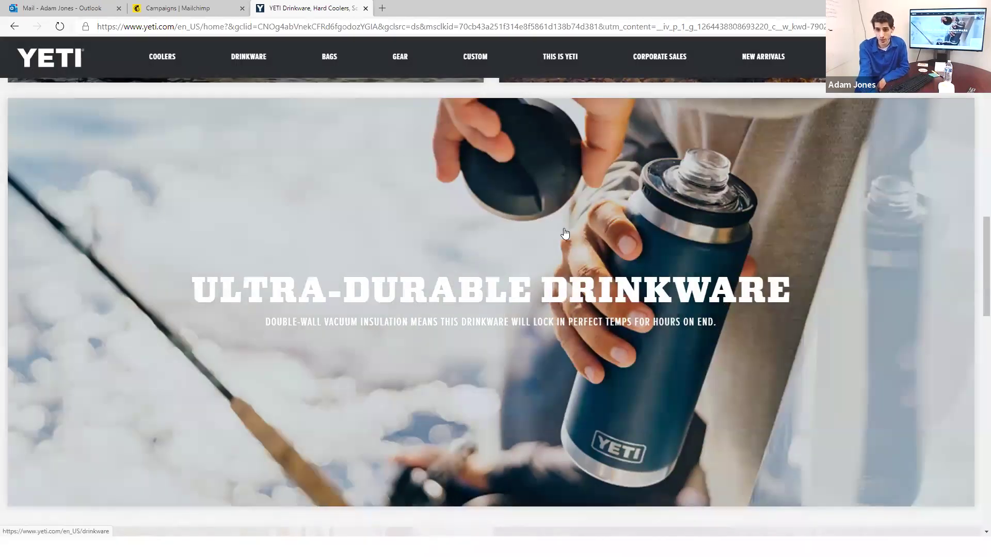
pyautogui.scroll(-2, 561, 223)
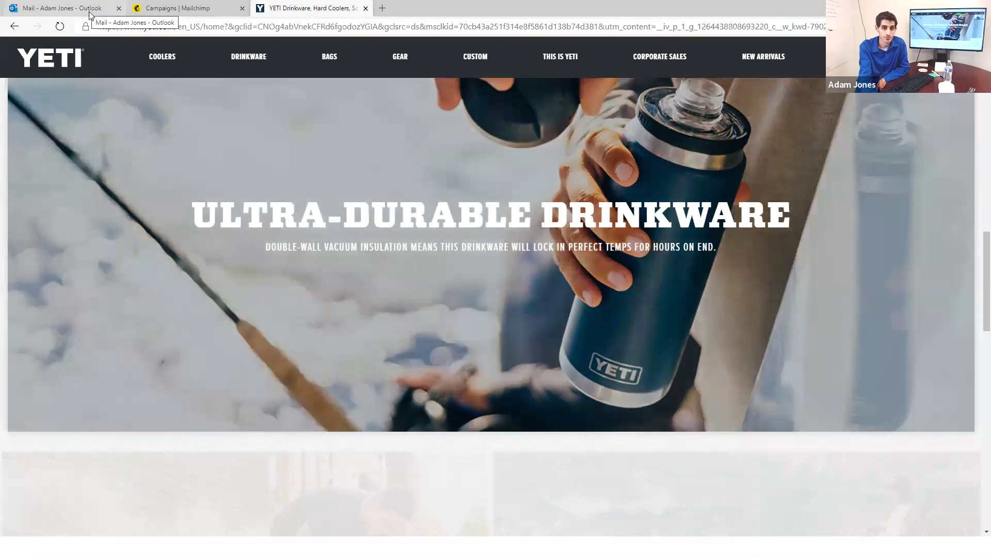
# Step: Draft subject lines 'How you can always have a good temperature drink' and 'Your Awesome Tumbler Awaits'
pyautogui.click(88, 11)
pyautogui.click(174, 7)
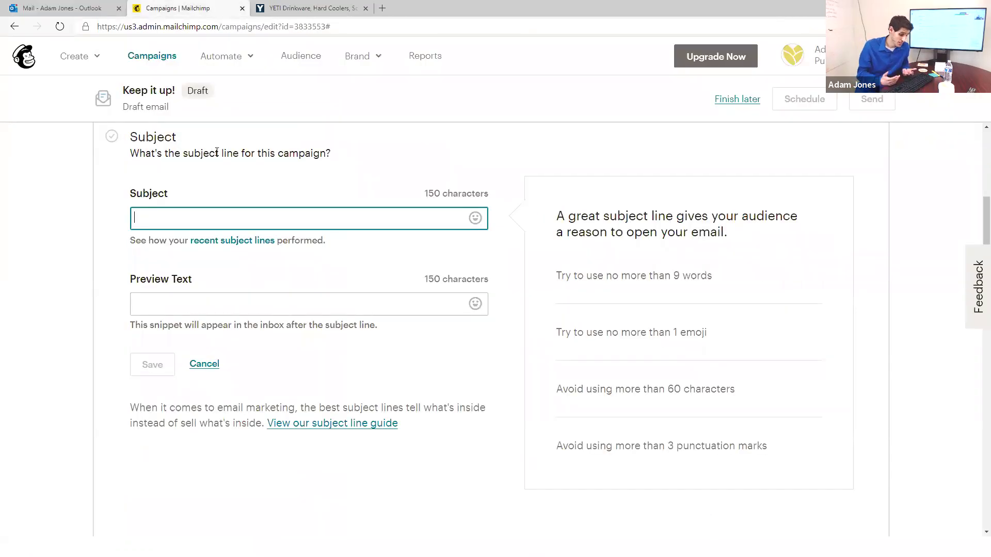
pyautogui.write('How ')
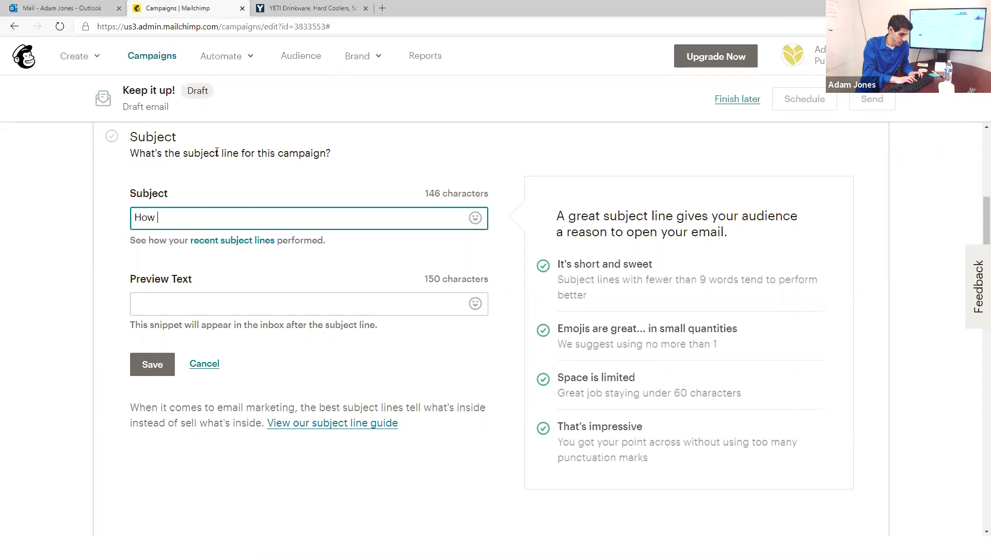
pyautogui.write('you can always hav')
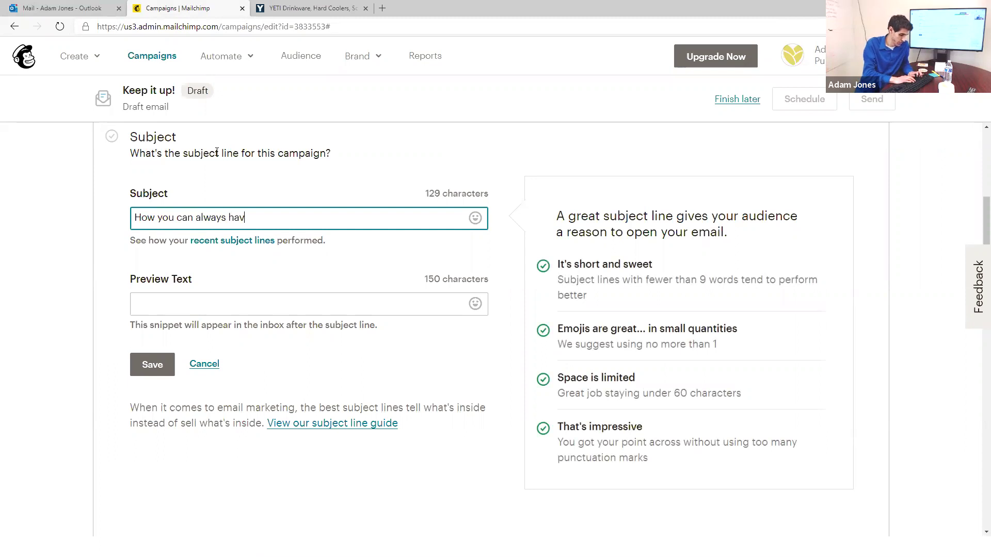
pyautogui.write('e a good temperature drink')
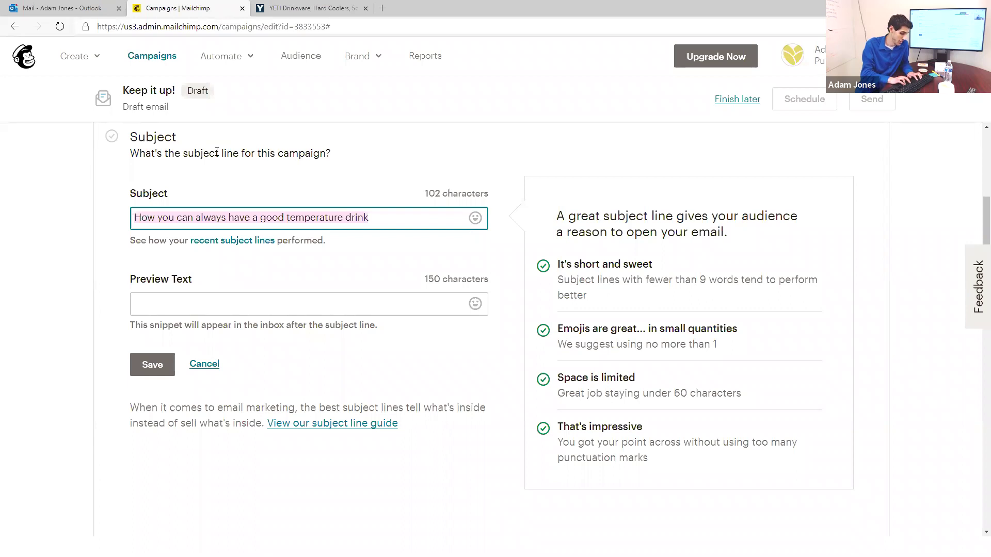
pyautogui.write('Your Awesome Tumbler Awaits')
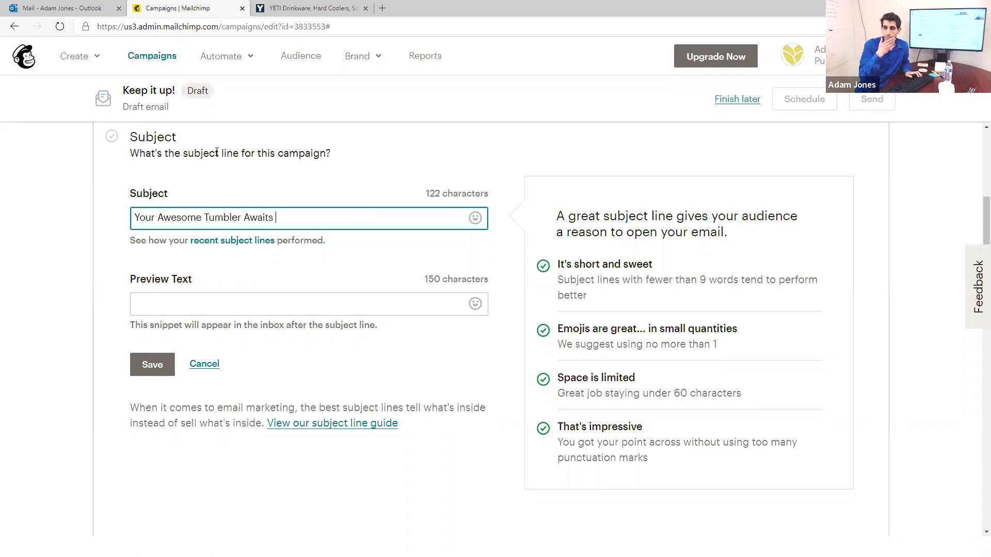
# Step: Replace the subject line with 'Your Mystical Yeti Awaits...' and move to Preview Text
pyautogui.hotkey('ctrl', 'a')
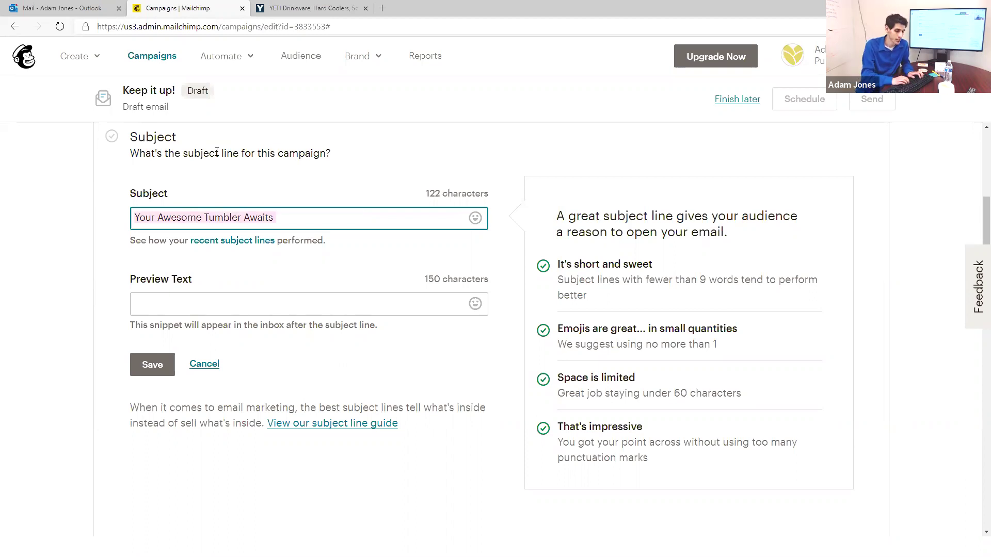
pyautogui.write('Your My')
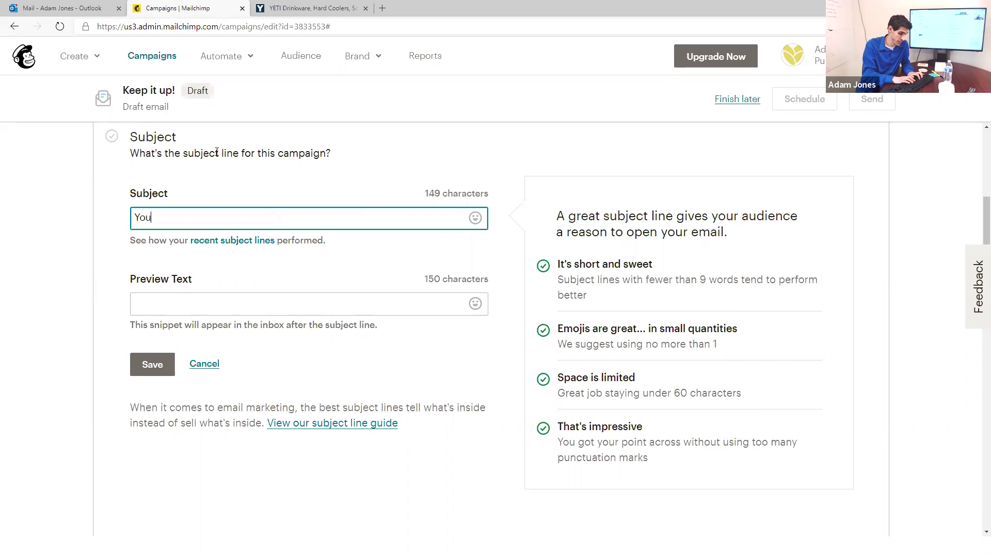
pyautogui.press('BackSpace')
pyautogui.write('ystical Yeti Away')
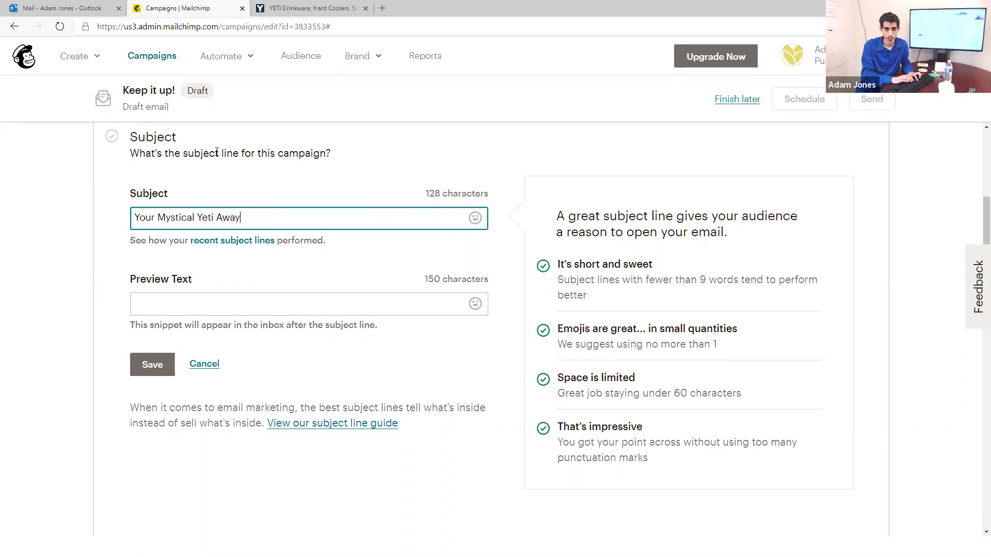
pyautogui.press('BackSpace')
pyautogui.write('its...')
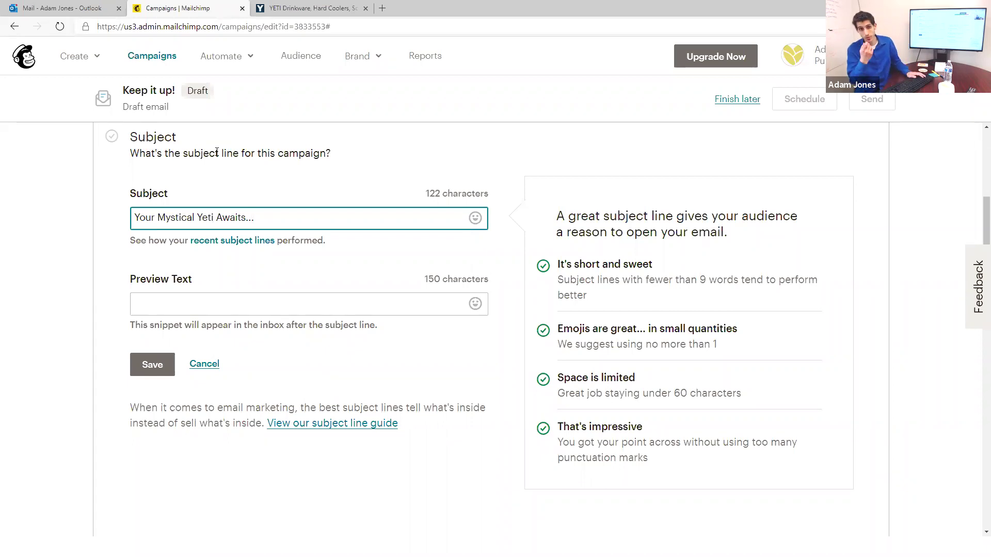
pyautogui.press('Tab')
pyautogui.press('Tab')
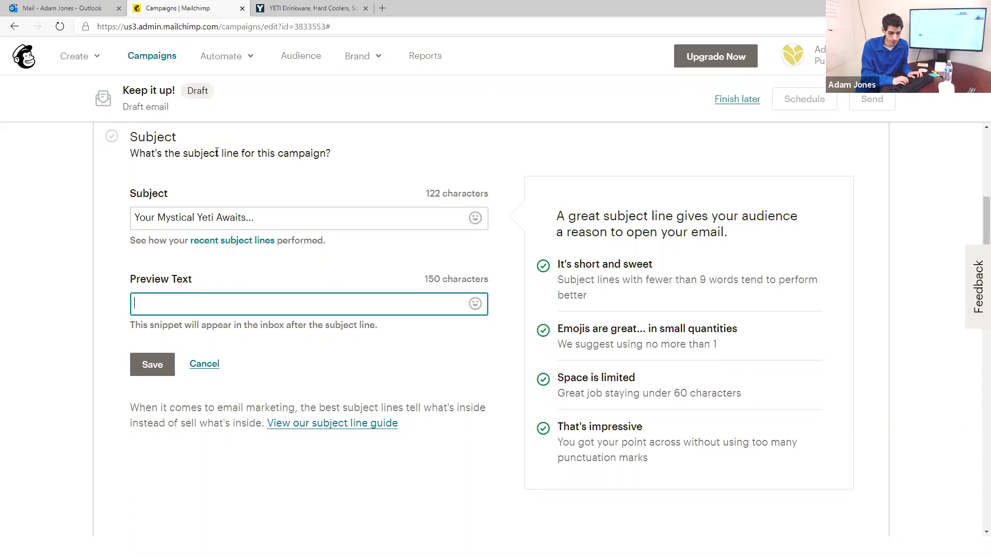
# Step: Type 'Custom Branded Yeti Tumblers' as preview text, trying and erasing 'That Your Customers Will' endings
pyautogui.write('Cust')
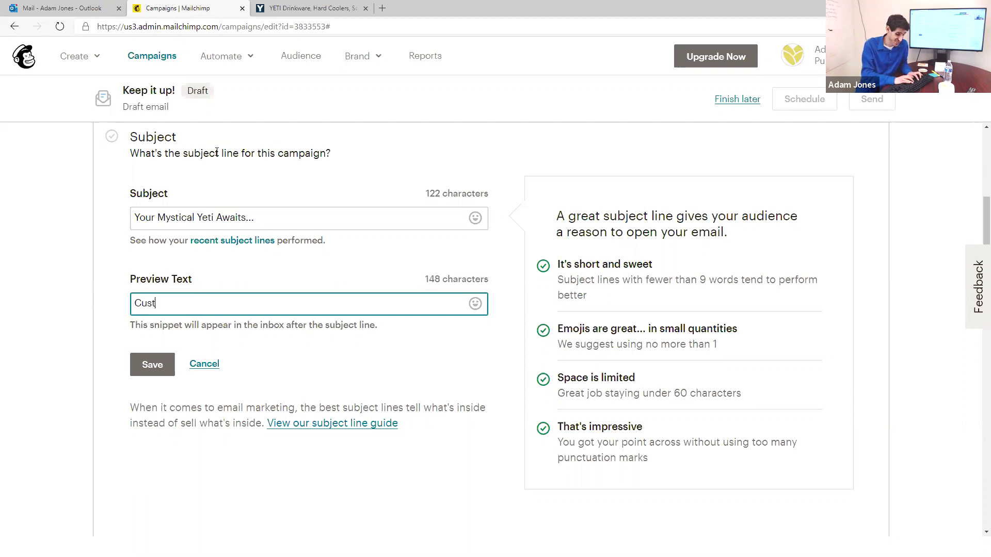
pyautogui.write('om Branded Yeti Tumblers')
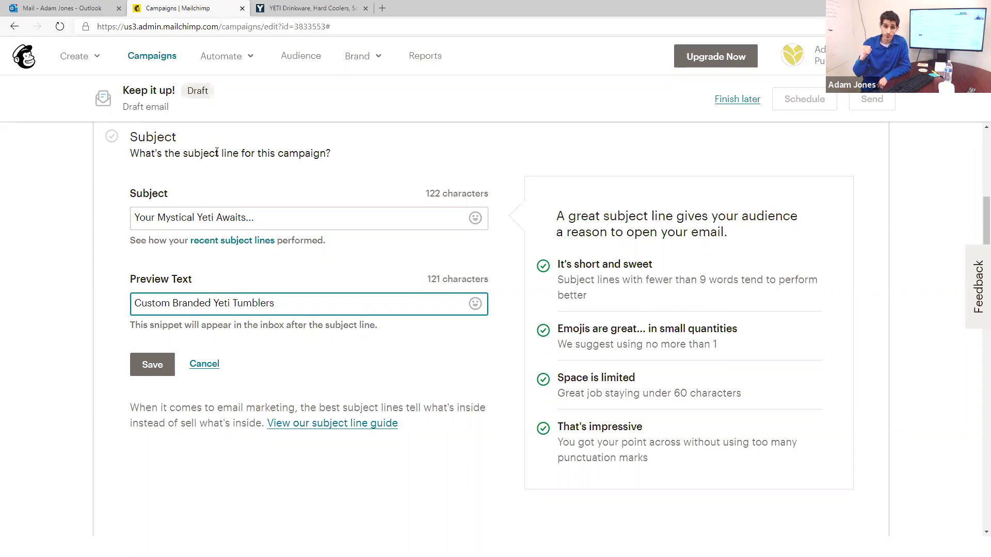
pyautogui.write('That ')
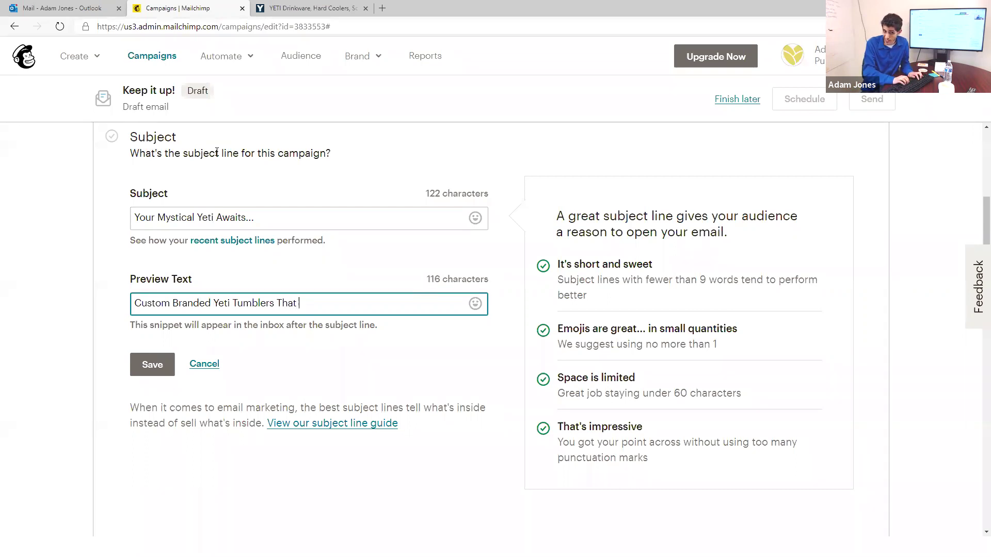
pyautogui.write('You Love')
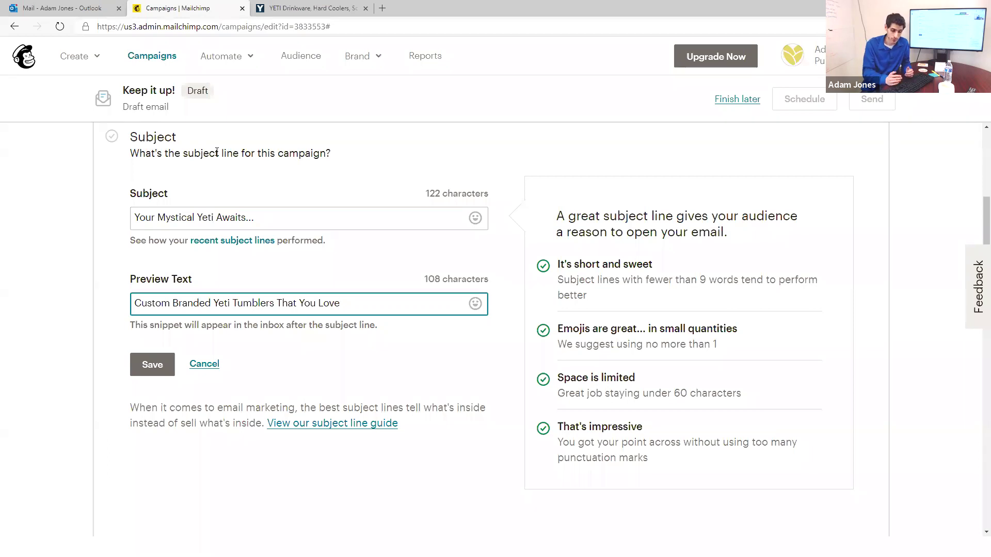
pyautogui.press('Left')
pyautogui.press('Left')
pyautogui.press('Left')
pyautogui.press('Left')
pyautogui.press('Left')
pyautogui.press('Left')
pyautogui.write('r Customers Will')
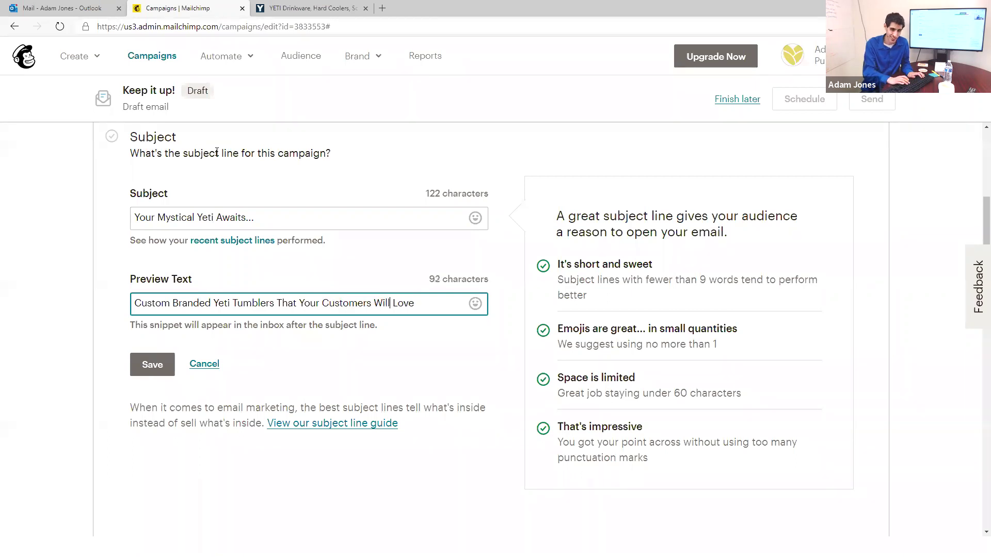
pyautogui.press('BackSpace')
pyautogui.press('BackSpace')
pyautogui.press('BackSpace')
pyautogui.press('BackSpace')
pyautogui.press('BackSpace')
pyautogui.press('BackSpace')
pyautogui.press('BackSpace')
pyautogui.press('BackSpace')
pyautogui.press('BackSpace')
pyautogui.press('BackSpace')
pyautogui.press('BackSpace')
pyautogui.press('BackSpace')
pyautogui.press('BackSpace')
pyautogui.press('BackSpace')
pyautogui.press('BackSpace')
pyautogui.press('BackSpace')
pyautogui.press('BackSpace')
pyautogui.press('BackSpace')
pyautogui.press('BackSpace')
pyautogui.press('BackSpace')
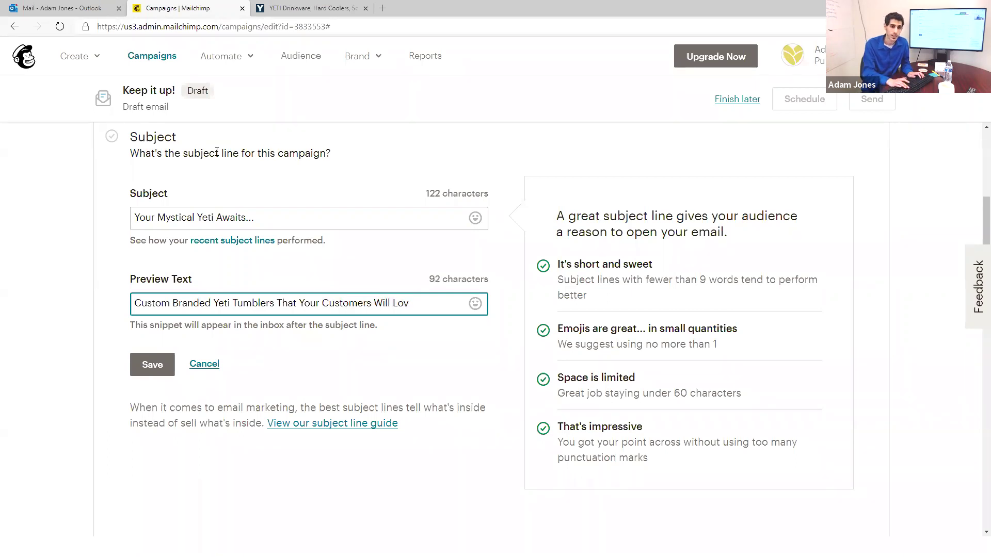
pyautogui.press('BackSpace')
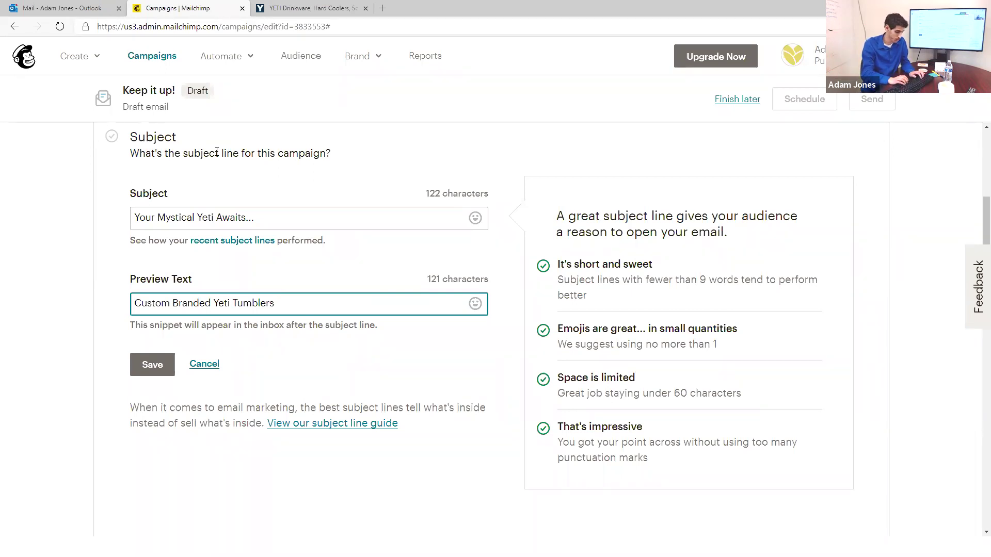
# Step: Finish the preview text with 'At a Price You Cant Resist', discarding an @$50 draft
pyautogui.write('A')
pyautogui.press('BackSpace')
pyautogui.write('@$50')
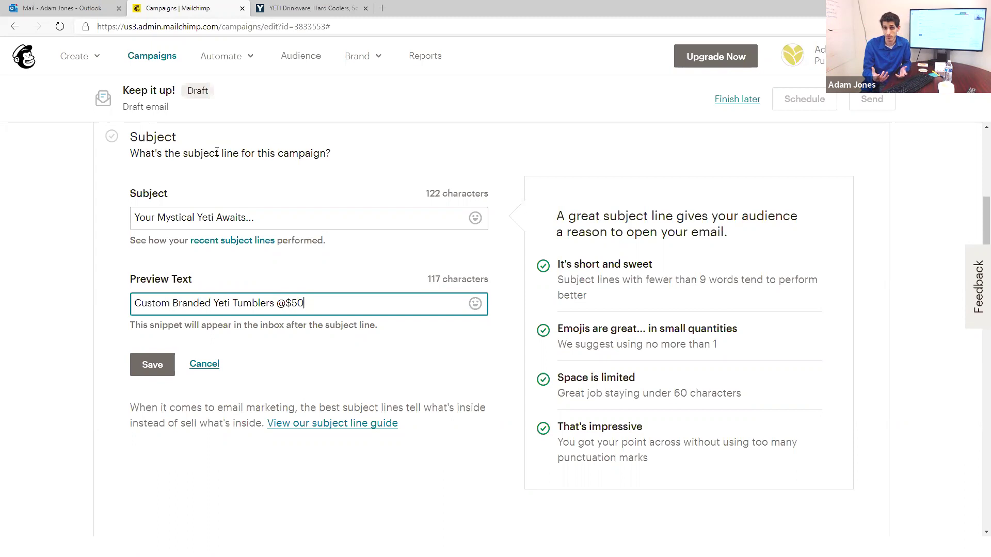
pyautogui.press('BackSpace')
pyautogui.press('BackSpace')
pyautogui.press('BackSpace')
pyautogui.press('BackSpace')
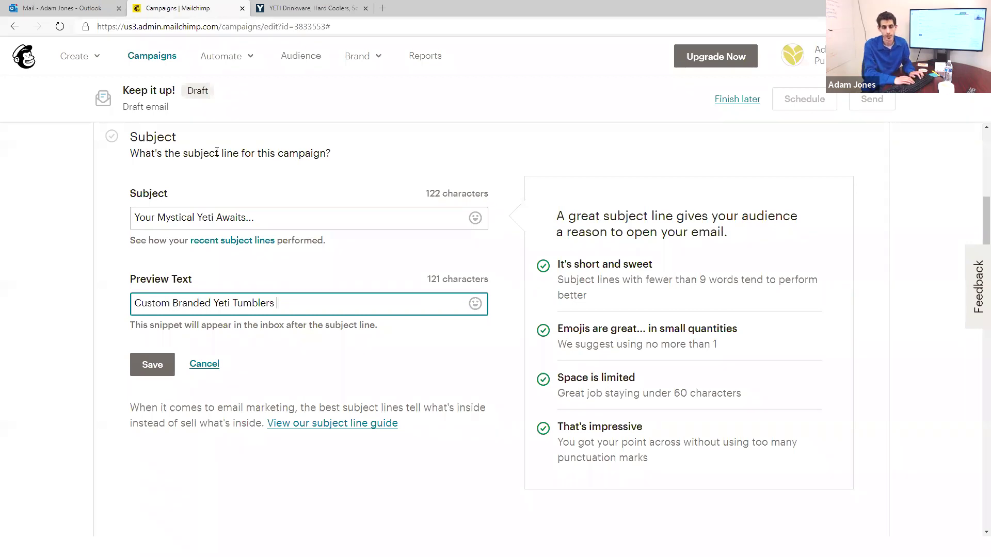
pyautogui.write('at')
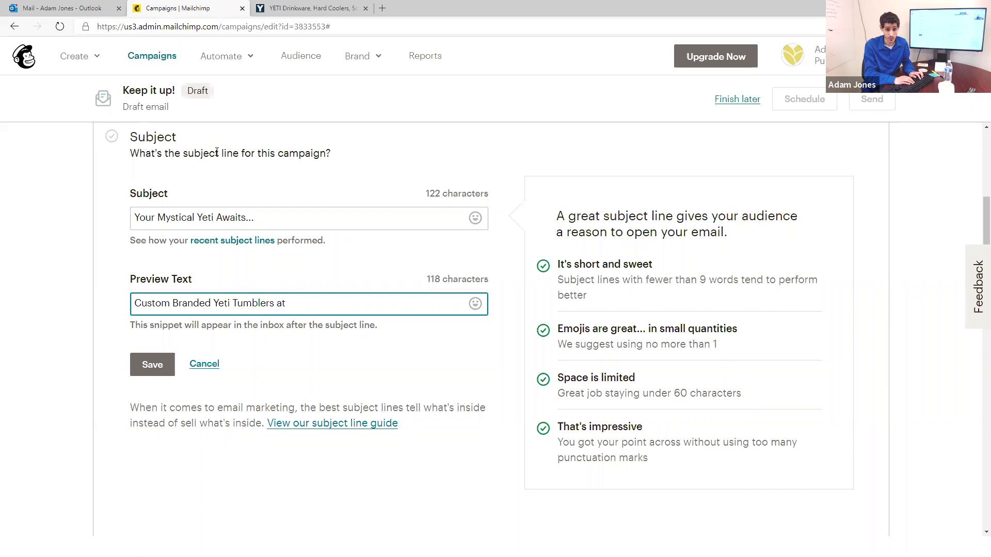
pyautogui.press('BackSpace')
pyautogui.press('BackSpace')
pyautogui.press('BackSpace')
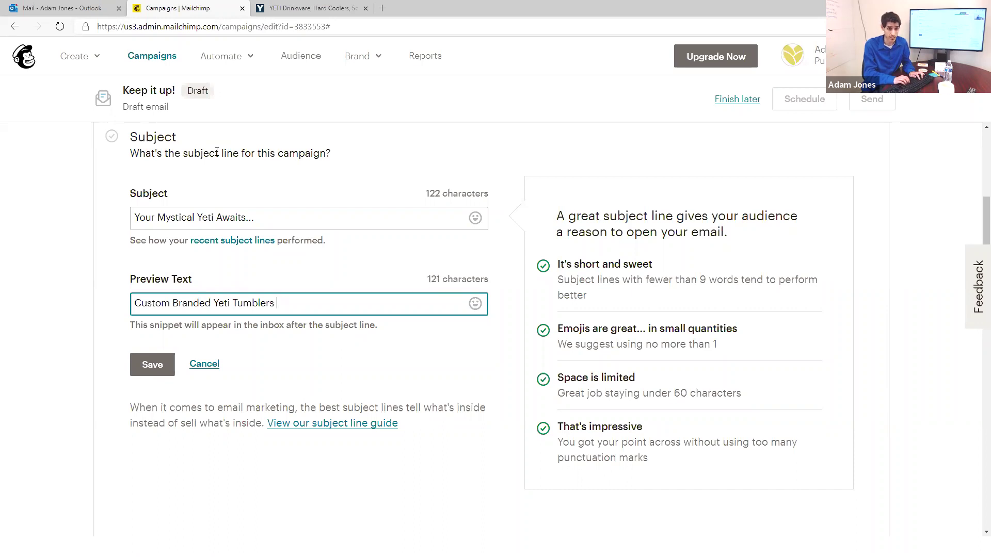
pyautogui.write('At a Pr')
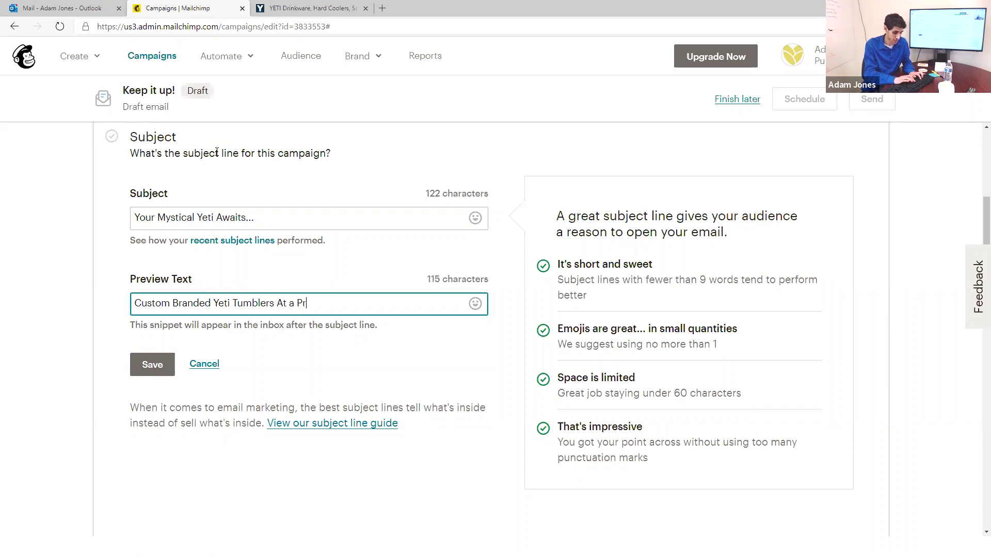
pyautogui.write('ice You Cant RE')
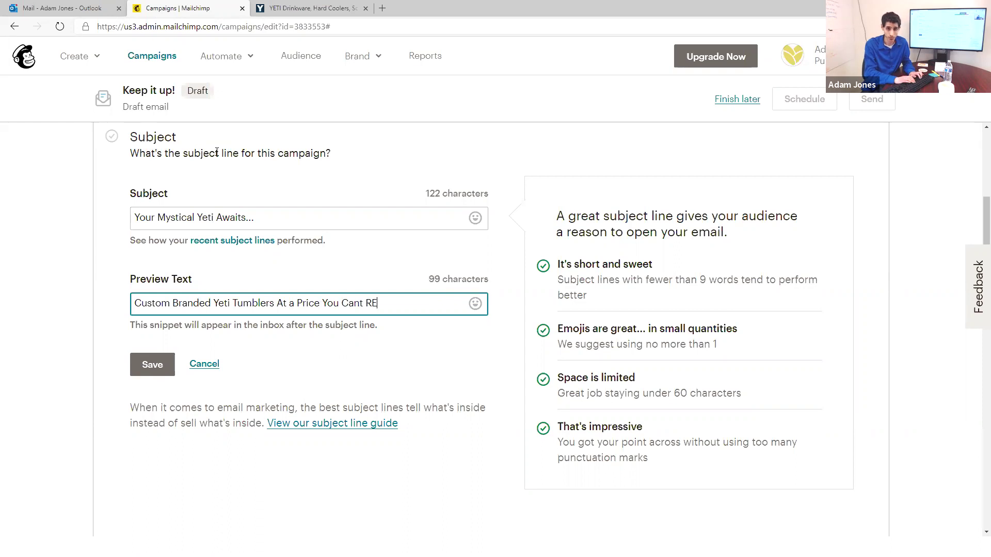
pyautogui.press('BackSpace')
pyautogui.write('esist')
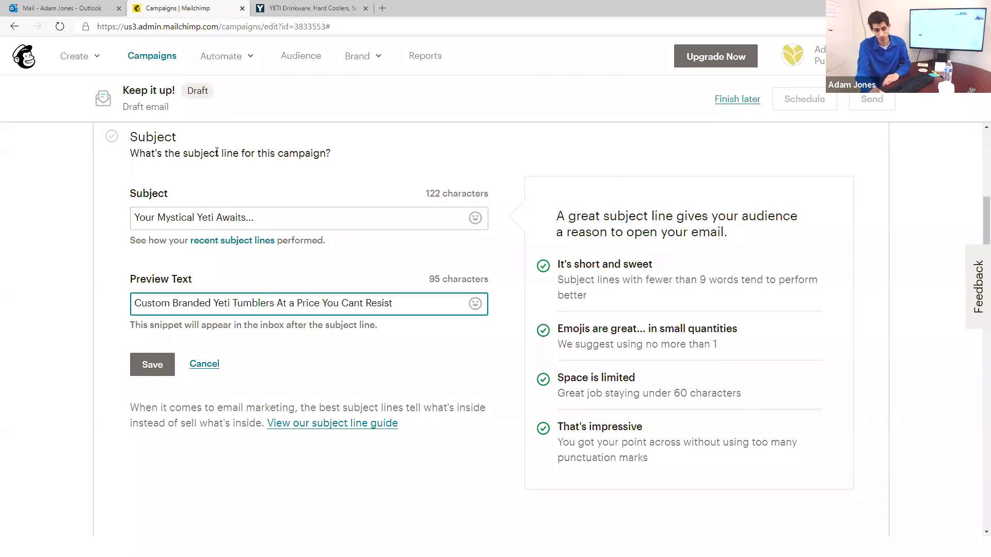
# Step: Save the subject and preview text, then start the email design from the Basic 1 Column layout
pyautogui.click(135, 364)
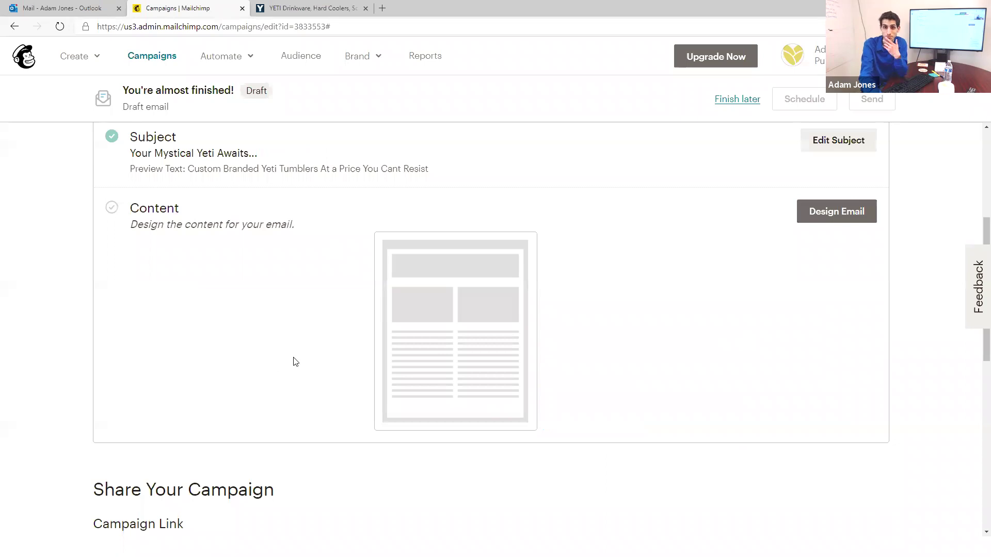
pyautogui.scroll(2, 733, 313)
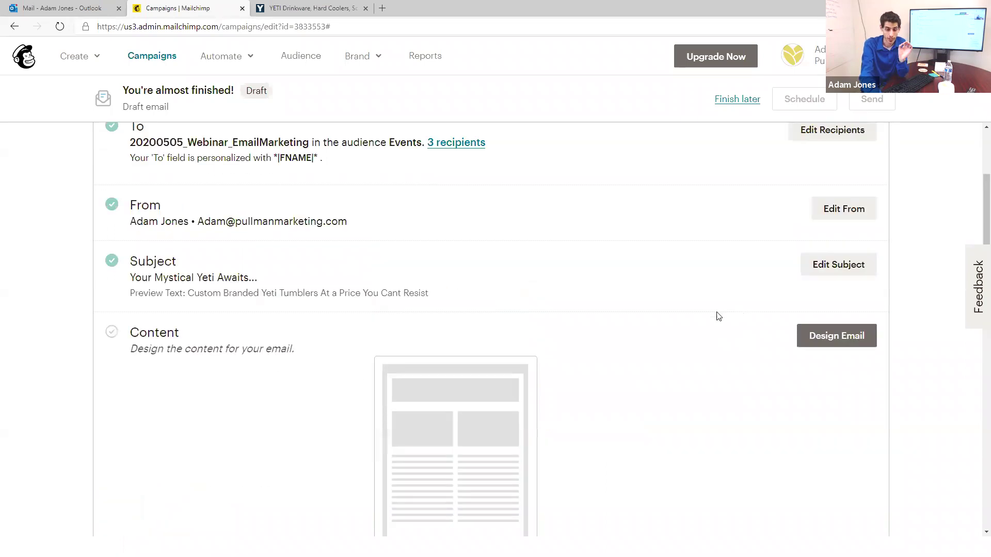
pyautogui.click(817, 340)
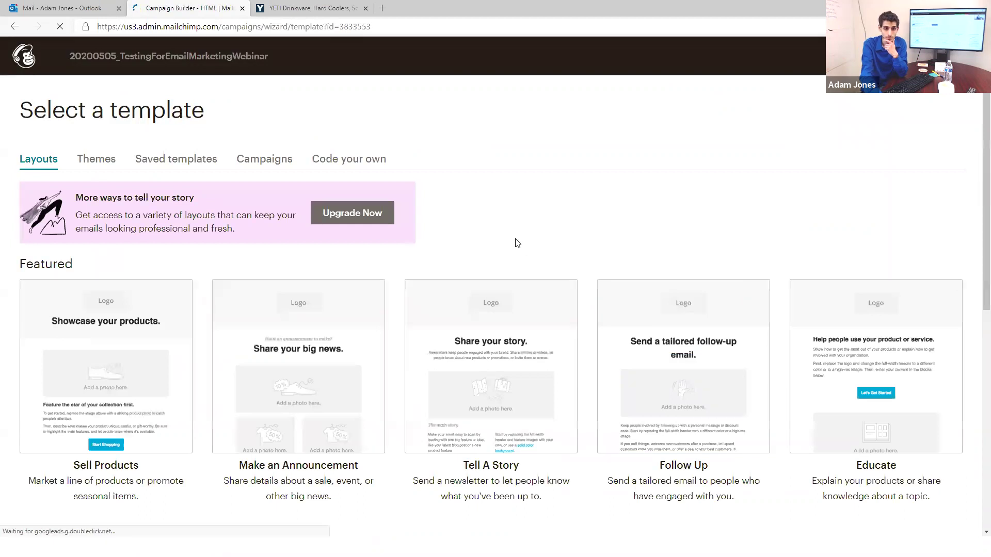
pyautogui.scroll(-2, 521, 240)
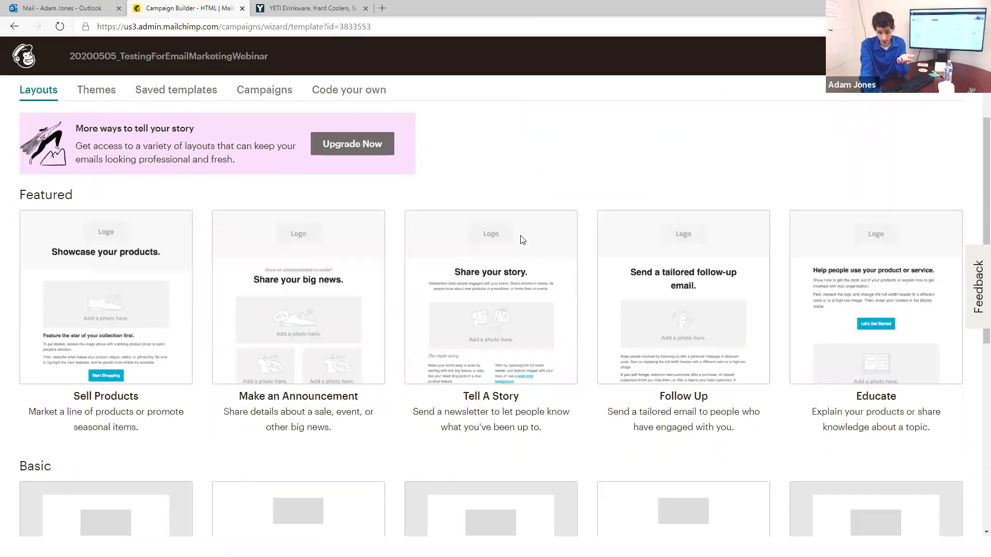
pyautogui.scroll(-1, 519, 242)
pyautogui.scroll(1, 517, 246)
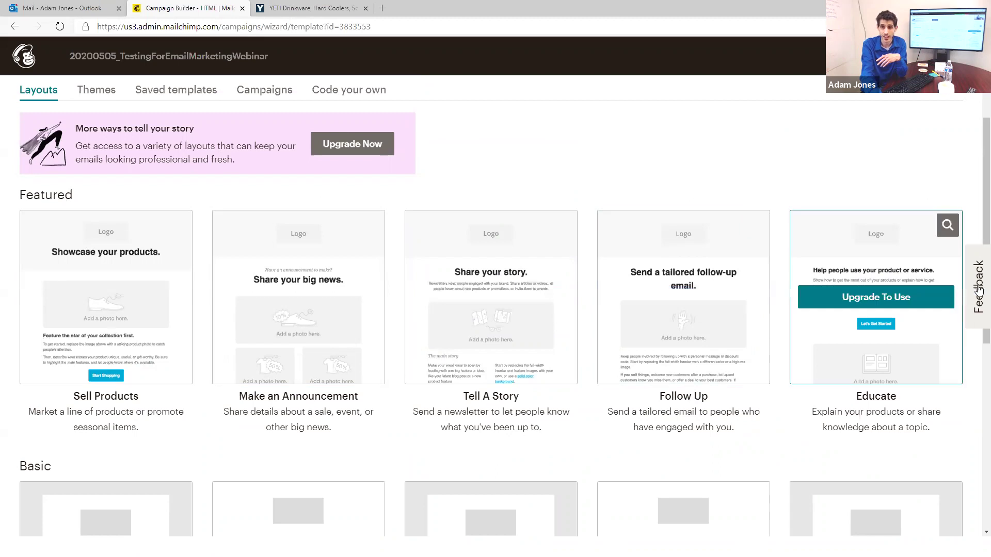
pyautogui.scroll(-6, 412, 313)
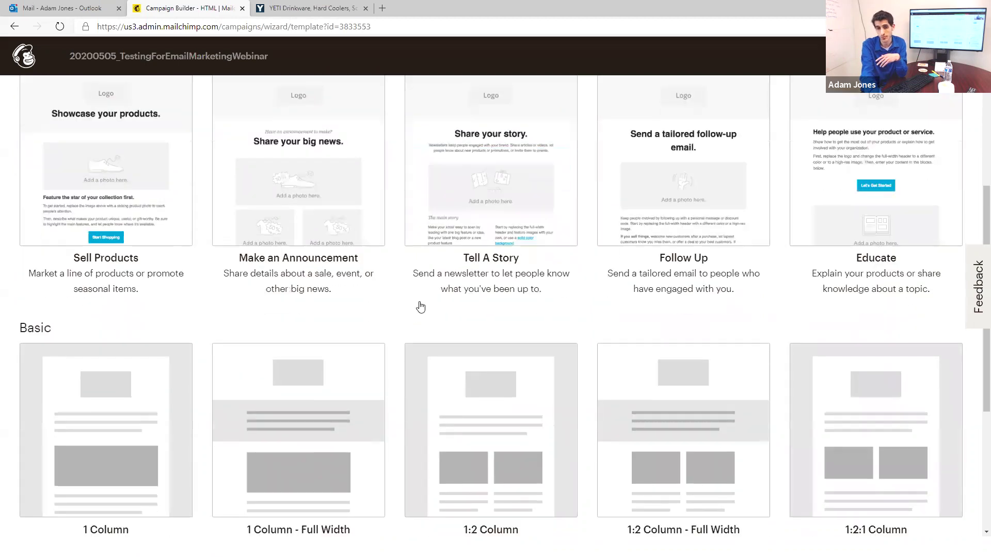
pyautogui.scroll(1, 411, 300)
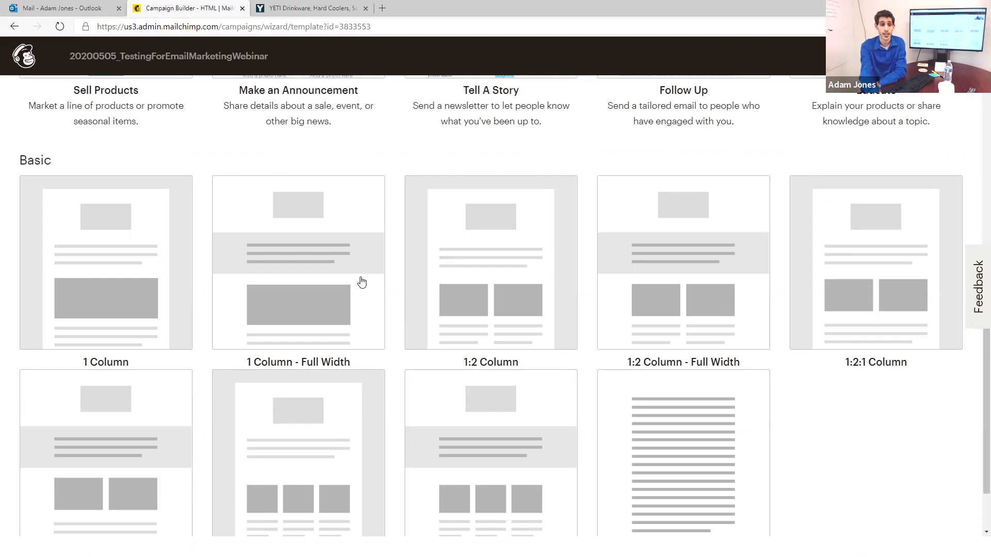
pyautogui.click(32, 243)
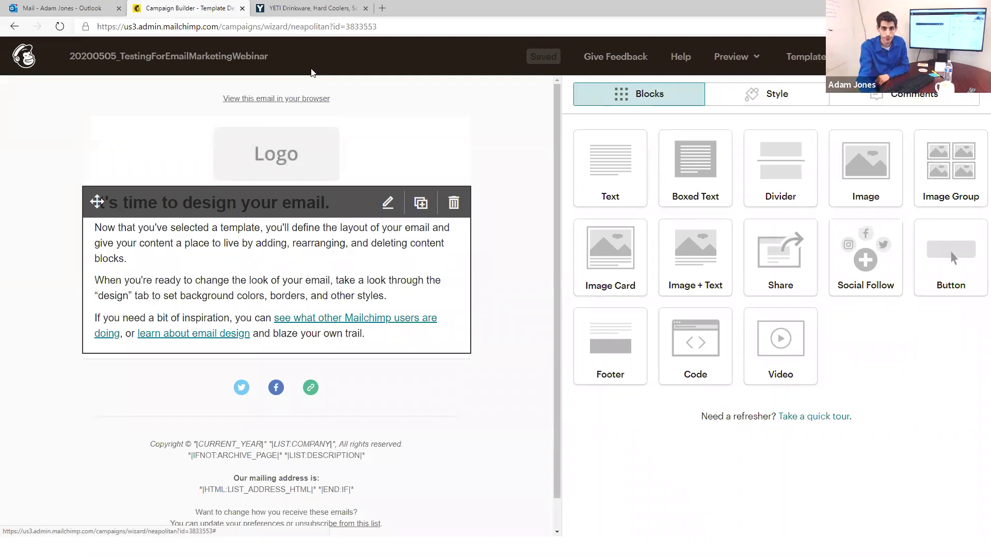
# Step: Replace the header placeholder logo with Pullman-Marketing-Inline-small.png and close its image settings
pyautogui.click(298, 154)
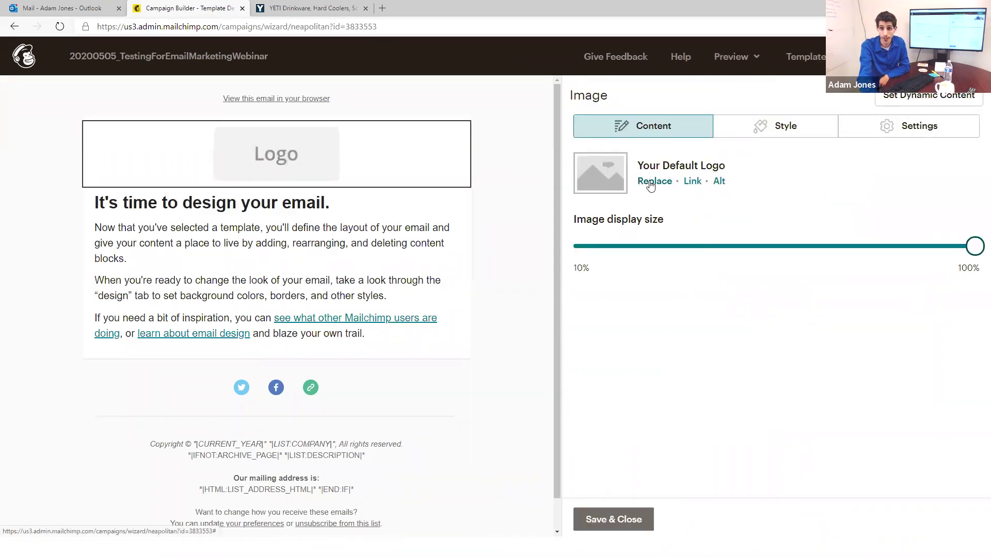
pyautogui.click(654, 182)
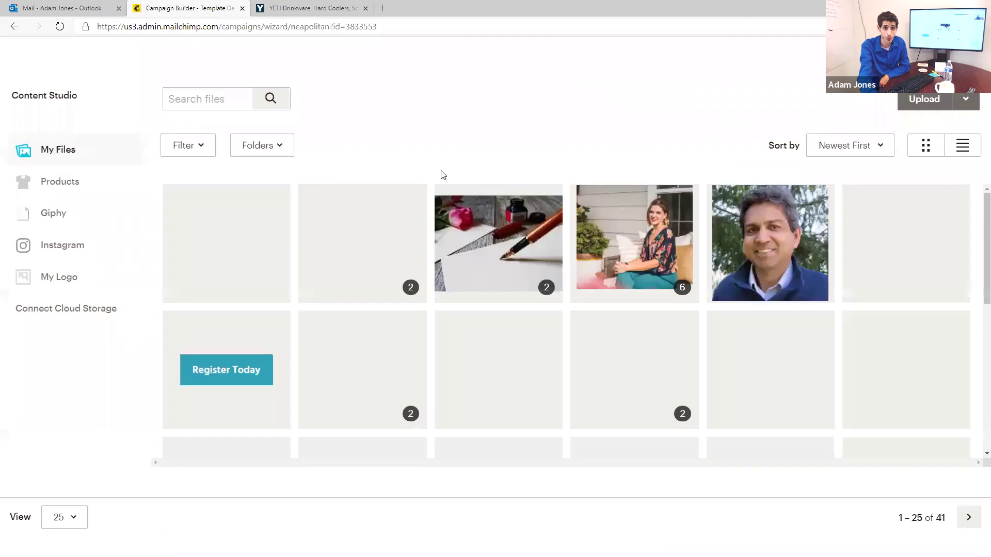
pyautogui.scroll(-1, 514, 249)
pyautogui.scroll(-5, 515, 249)
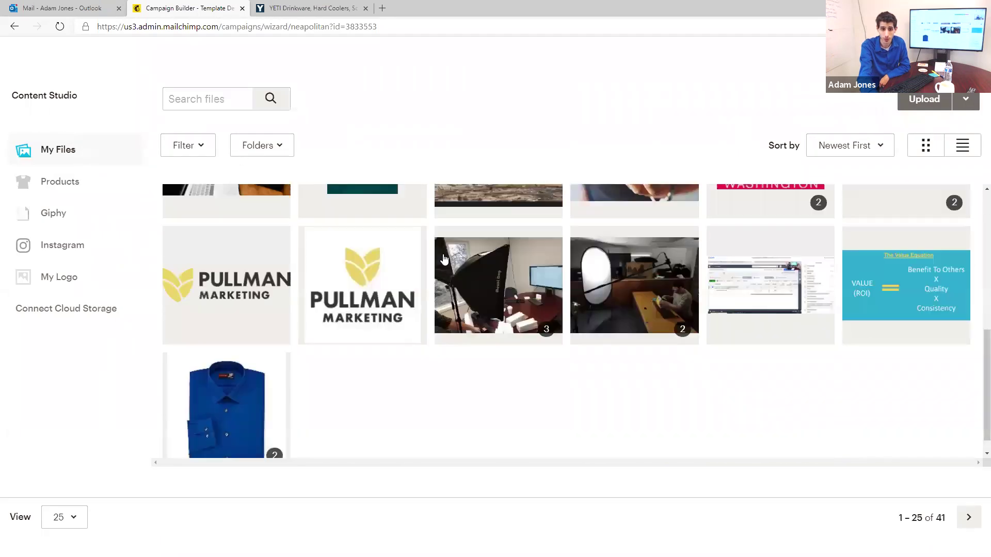
pyautogui.click(257, 256)
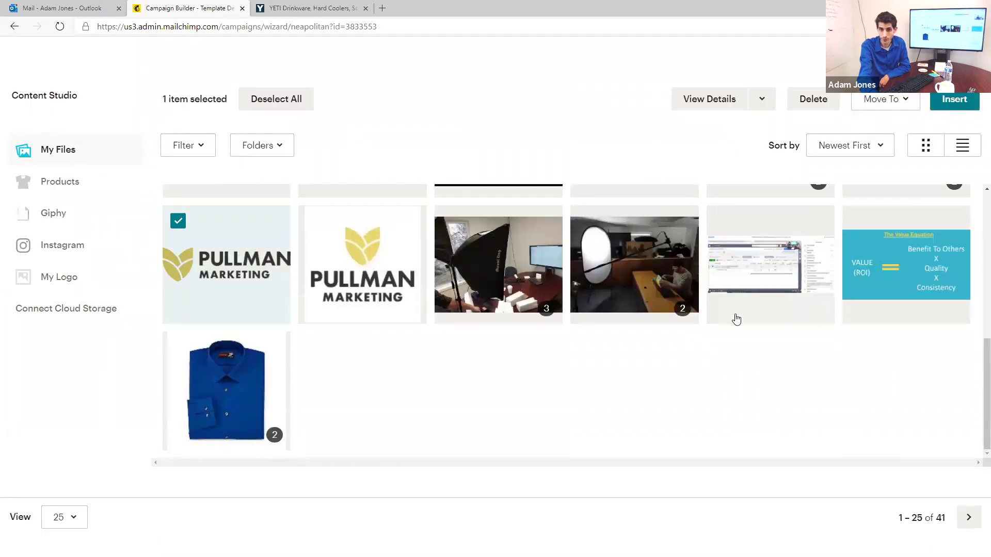
pyautogui.scroll(3, 843, 259)
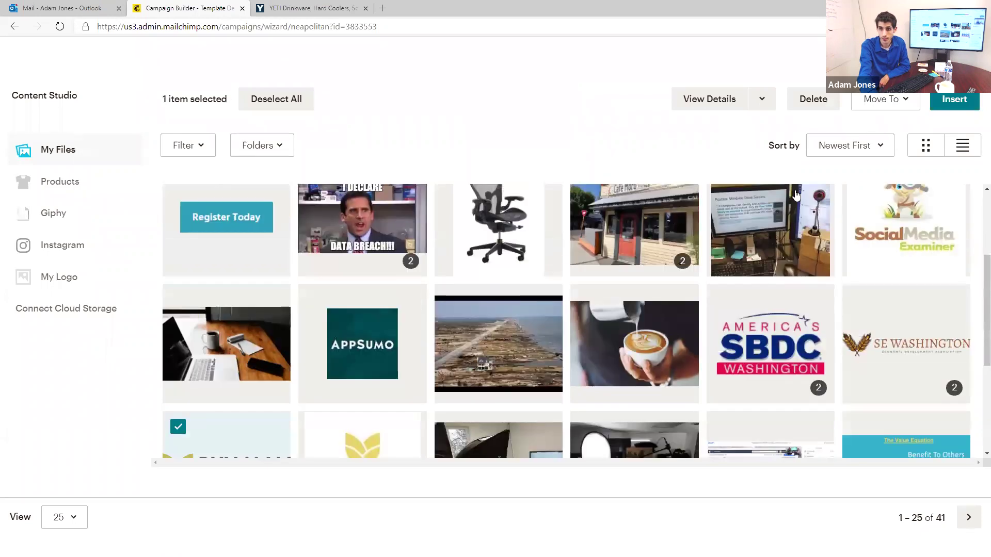
pyautogui.click(963, 101)
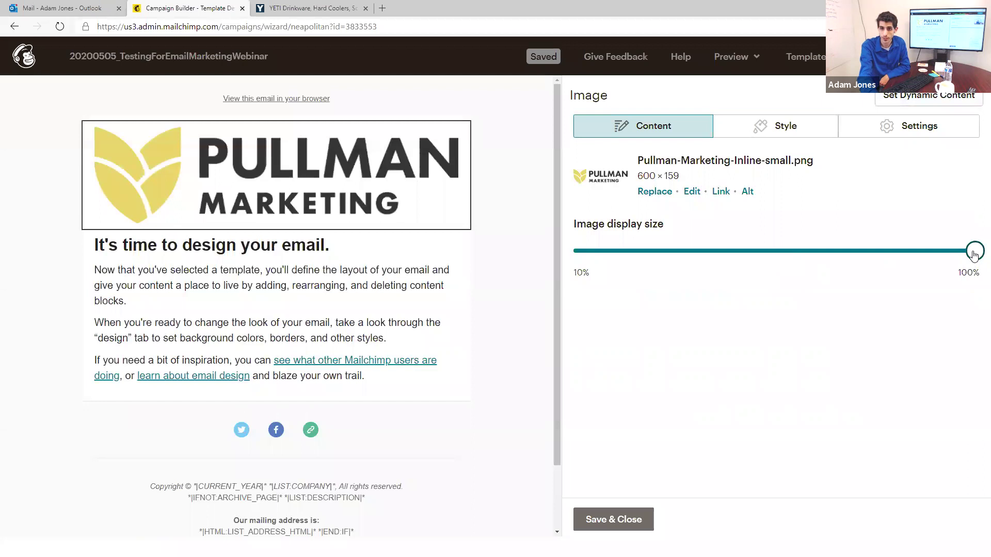
pyautogui.click(347, 208)
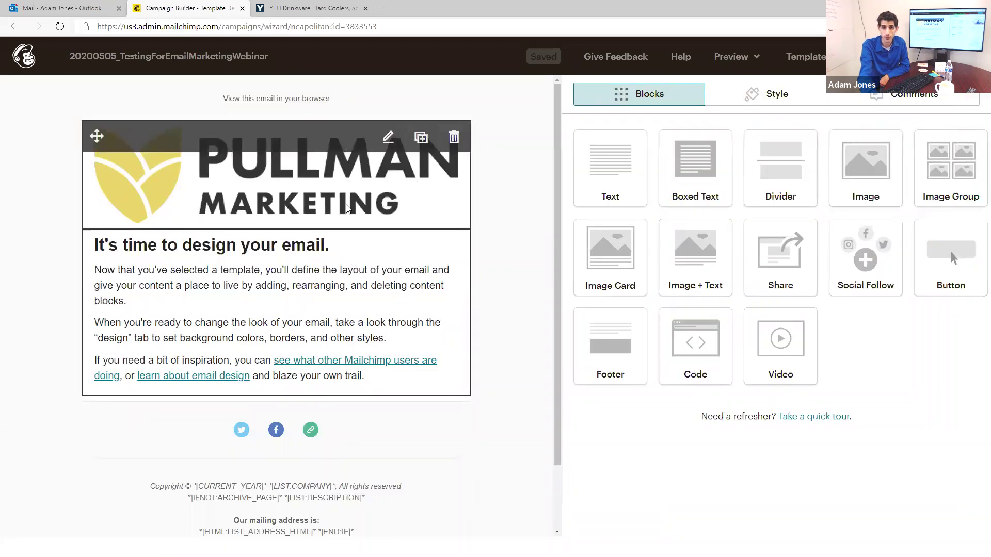
# Step: Reselect the Pullman logo and shrink its display size with the slider
pyautogui.click(336, 274)
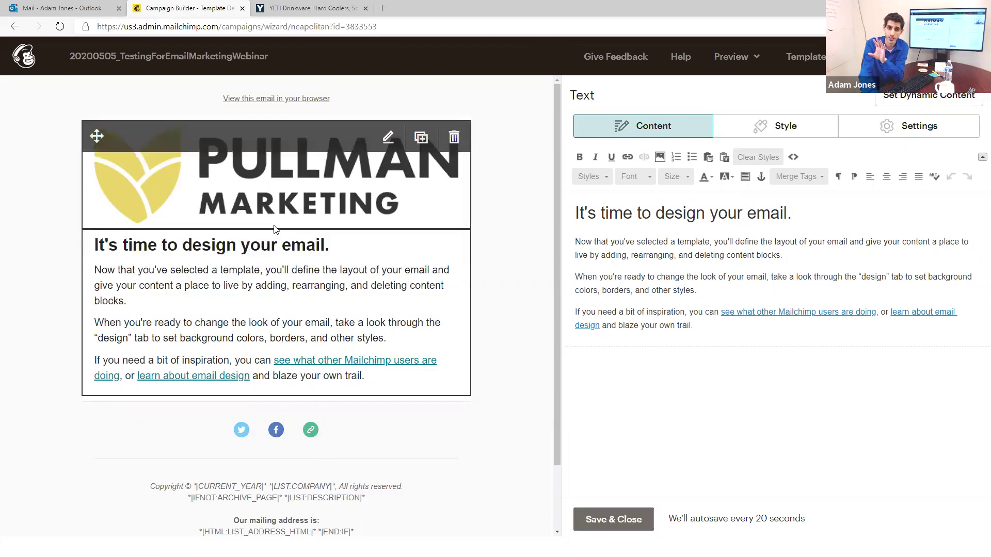
pyautogui.click(251, 188)
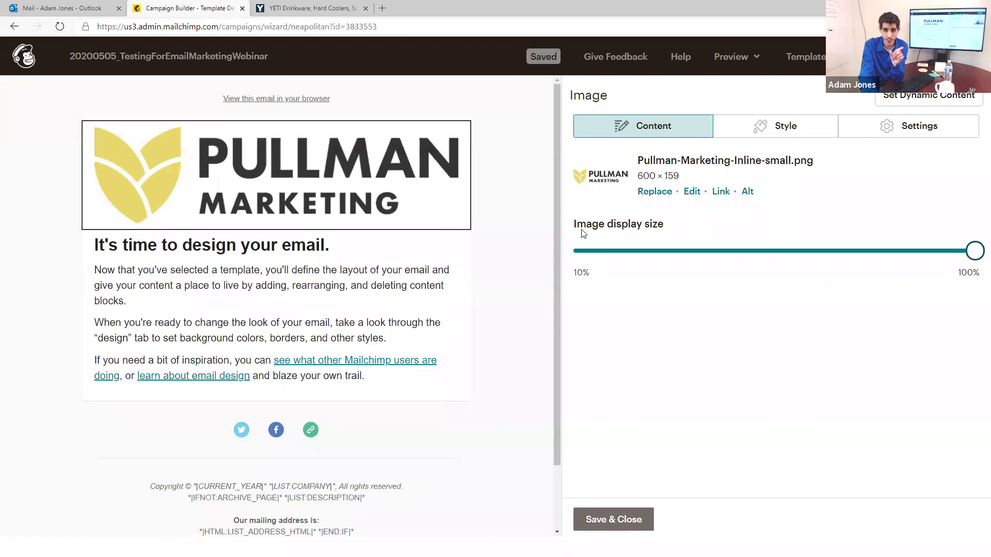
pyautogui.moveTo(975, 251); pyautogui.dragTo(846, 261)
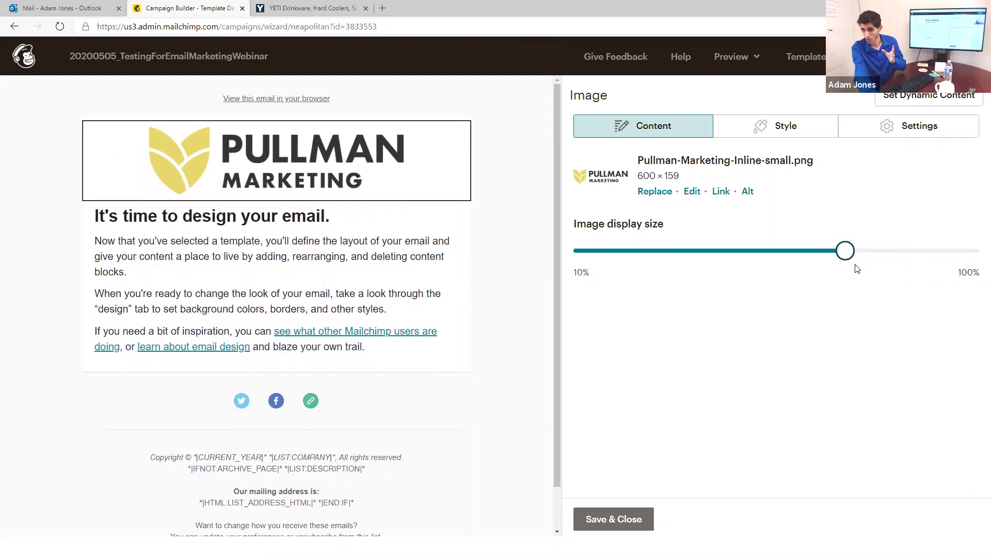
pyautogui.moveTo(379, 312)
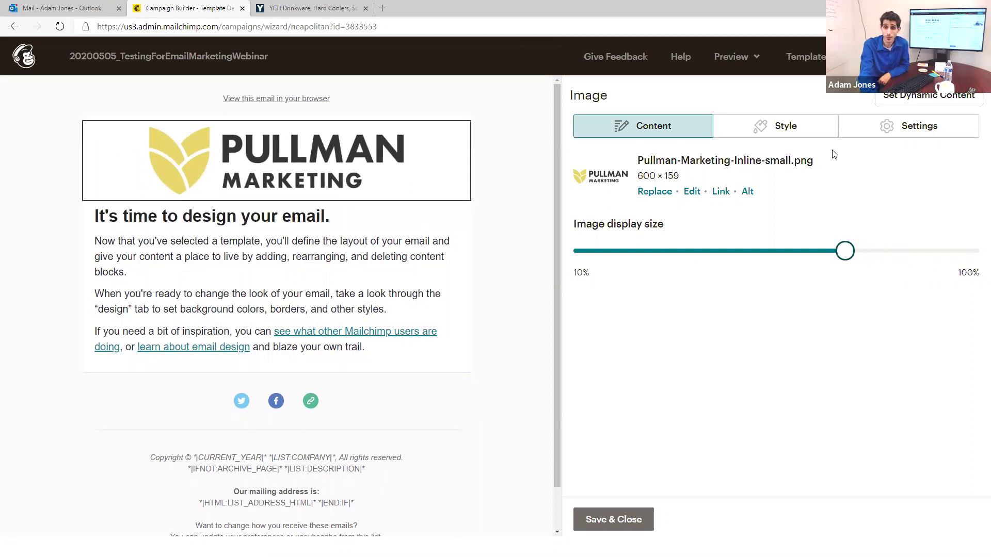
pyautogui.click(721, 193)
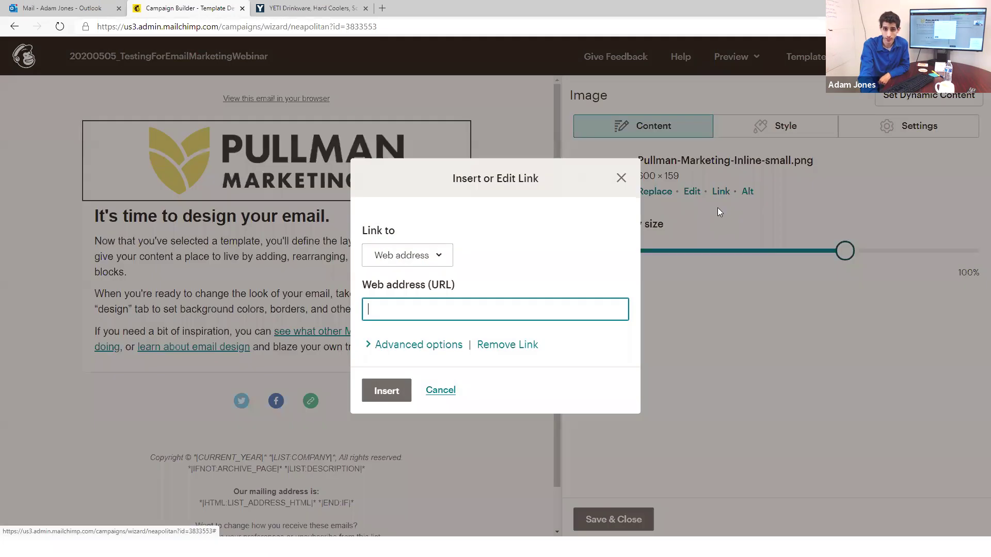
pyautogui.write('https://')
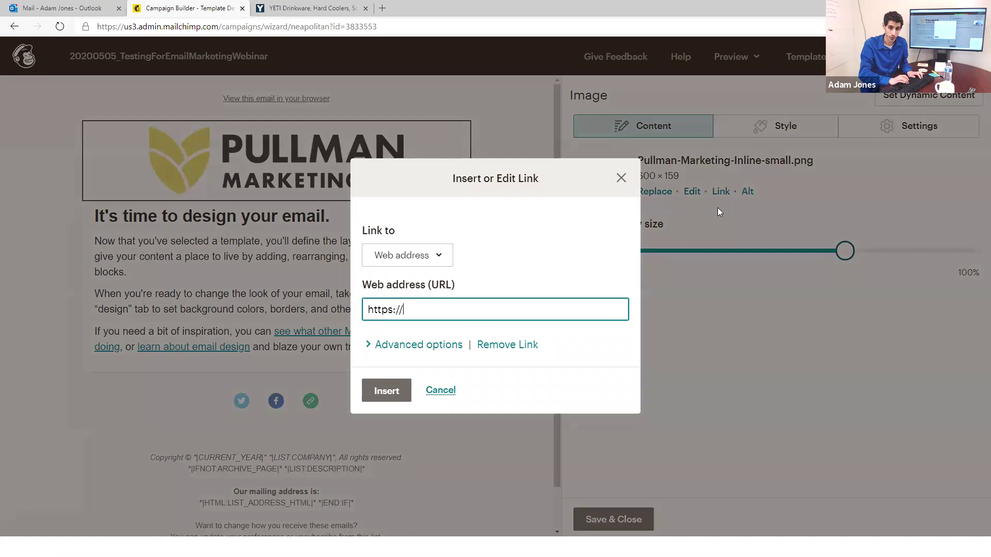
pyautogui.write('pullmanmarket')
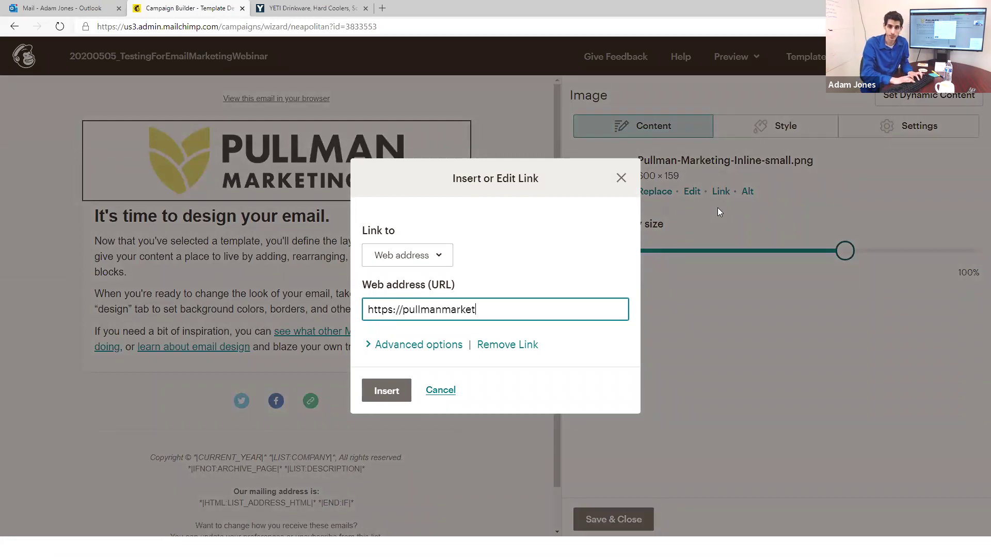
pyautogui.write('ing.com')
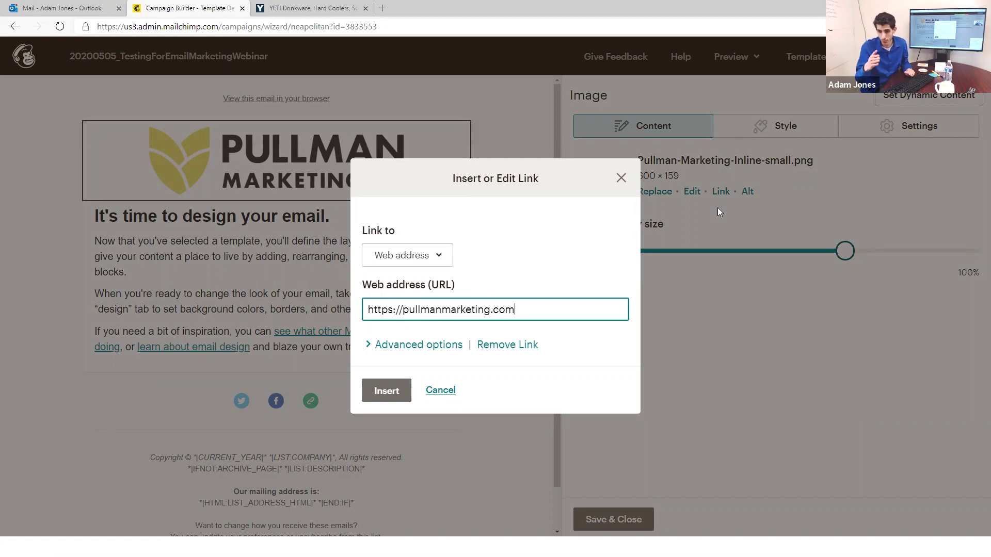
pyautogui.click(386, 393)
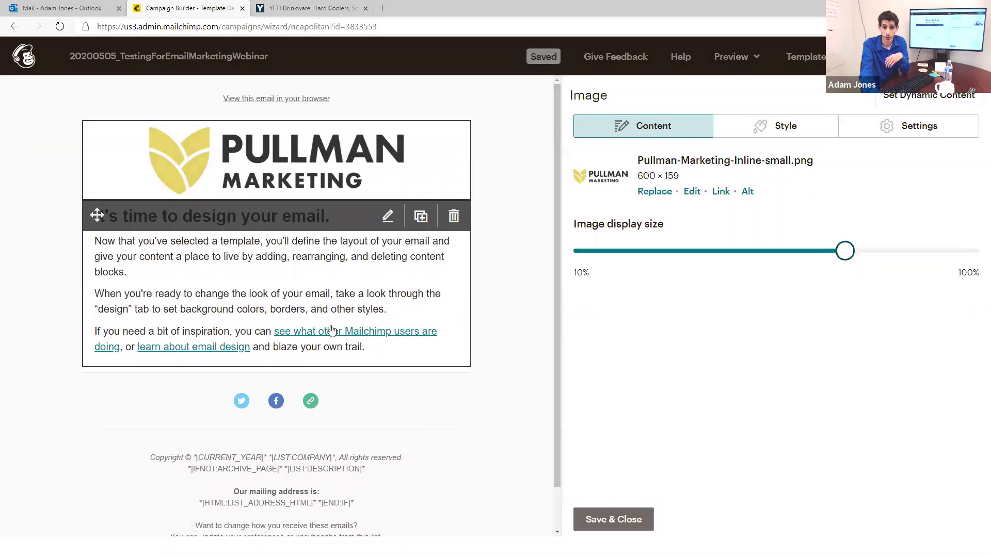
# Step: Delete the three template body paragraphs and replace the heading with 'AIDA'
pyautogui.click(202, 256)
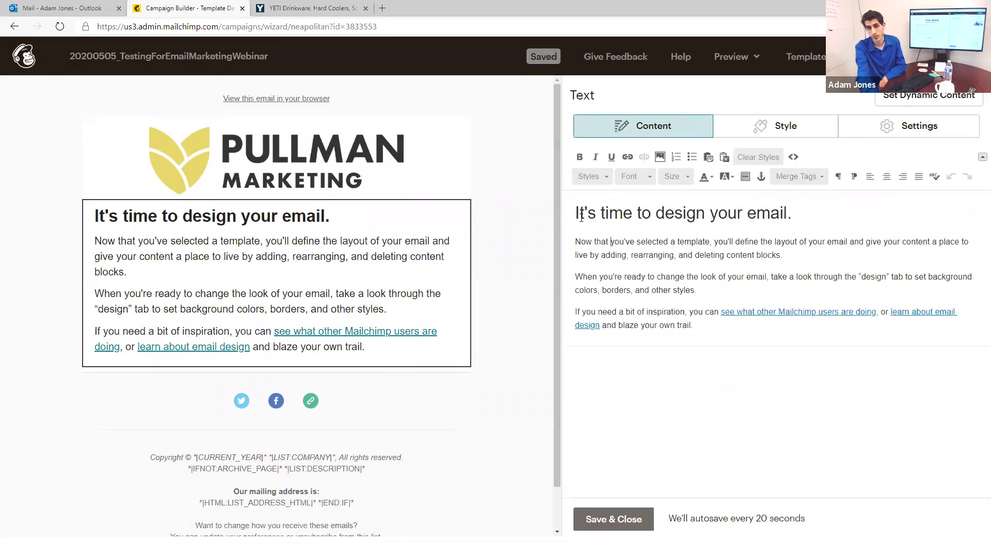
pyautogui.moveTo(575, 235); pyautogui.dragTo(730, 369)
pyautogui.press('BackSpace')
pyautogui.moveTo(582, 213); pyautogui.dragTo(828, 216)
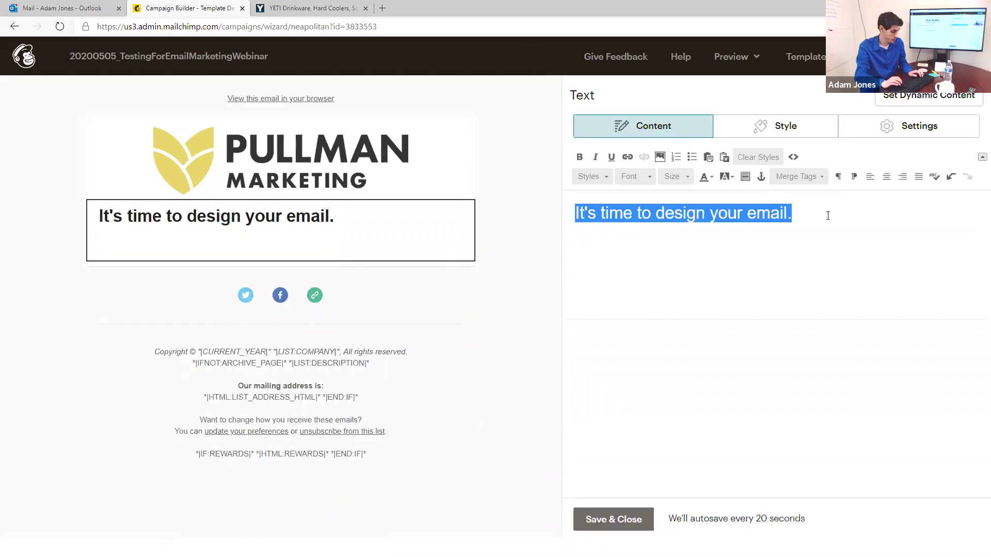
pyautogui.write('AIDA')
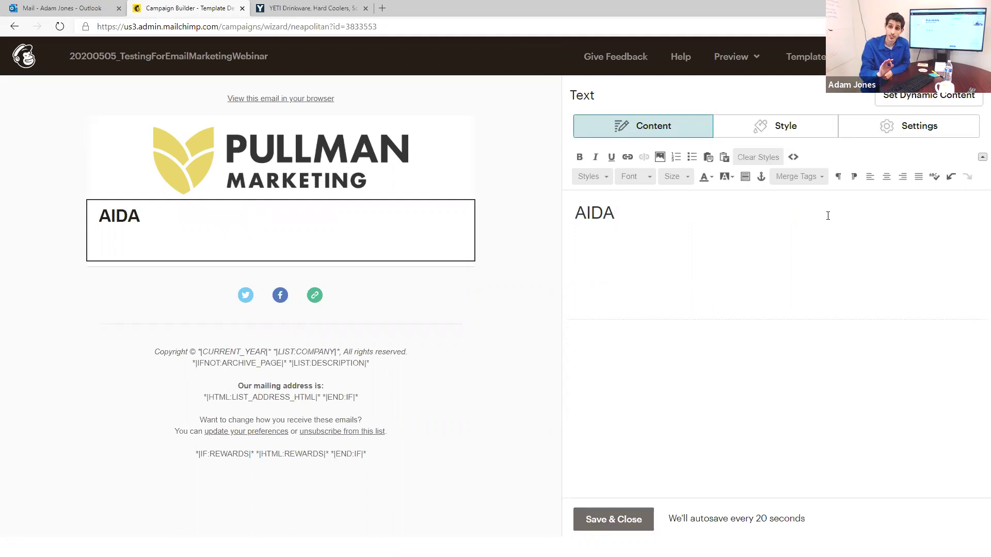
# Step: Add the lines Attention, Interest, Desire and Action beneath the AIDA heading
pyautogui.press('Return')
pyautogui.write('Attention')
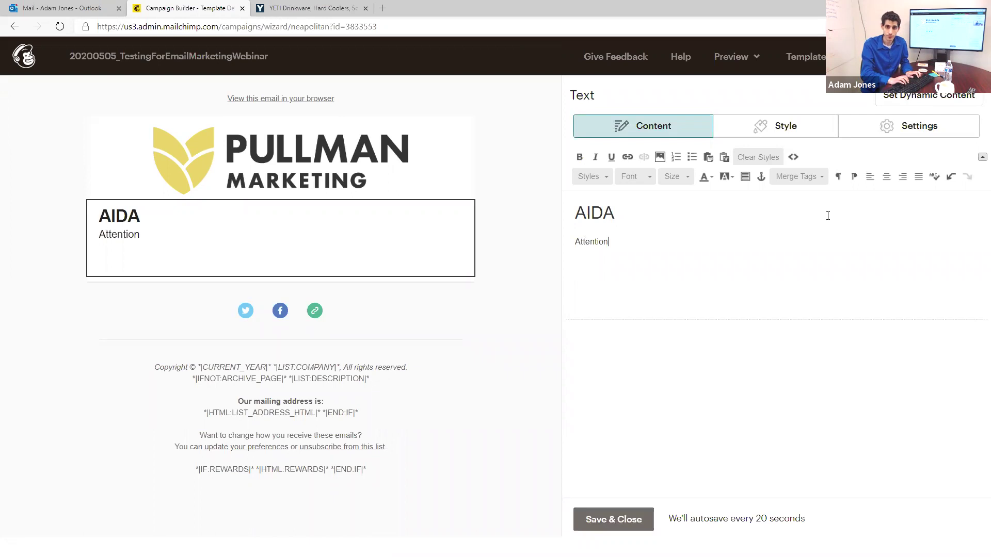
pyautogui.press('Return')
pyautogui.write('Interest')
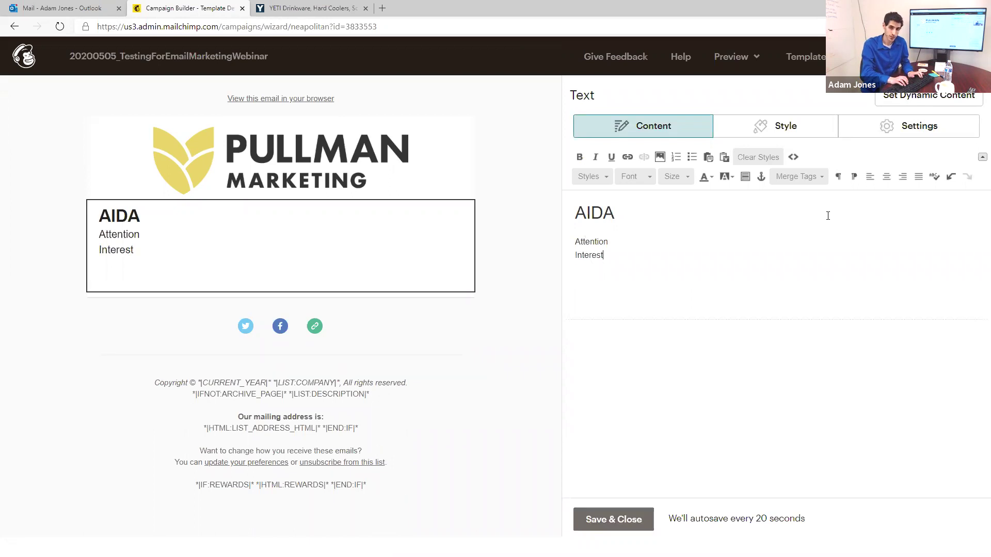
pyautogui.press('Return')
pyautogui.write('Desire')
pyautogui.press('Return')
pyautogui.write('ACtio')
pyautogui.press('BackSpace')
pyautogui.press('BackSpace')
pyautogui.press('BackSpace')
pyautogui.press('BackSpace')
pyautogui.write('ction')
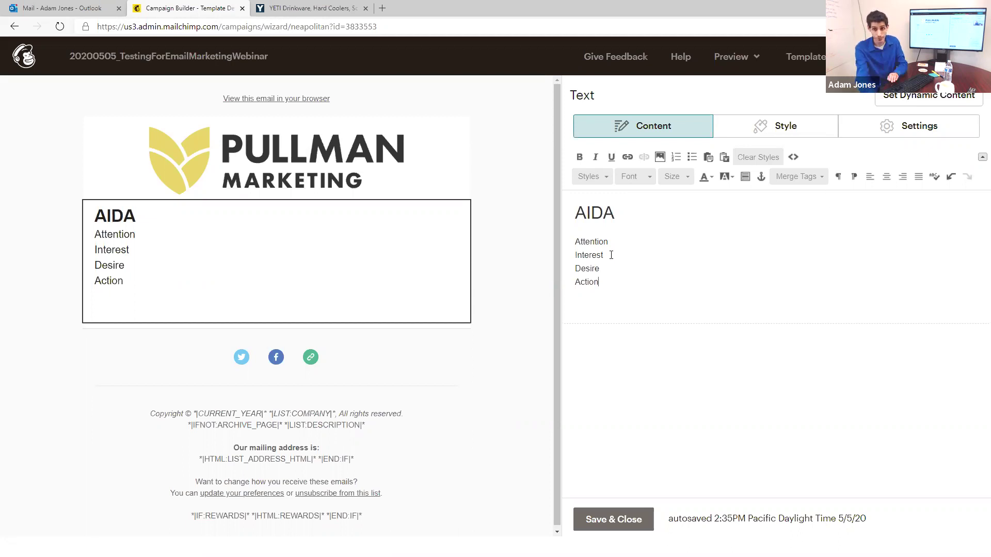
# Step: Split the AIDA heading into A, I, D, A on separate lines
pyautogui.click(588, 213)
pyautogui.press('Return')
pyautogui.click(579, 232)
pyautogui.press('Return')
pyautogui.click(587, 253)
pyautogui.press('Return')
# Step: Cut 'Attention' from the body and paste it as plain text on a new line under the first A
pyautogui.doubleClick(587, 304)
pyautogui.hotkey('ctrl', 'x')
pyautogui.click(613, 216)
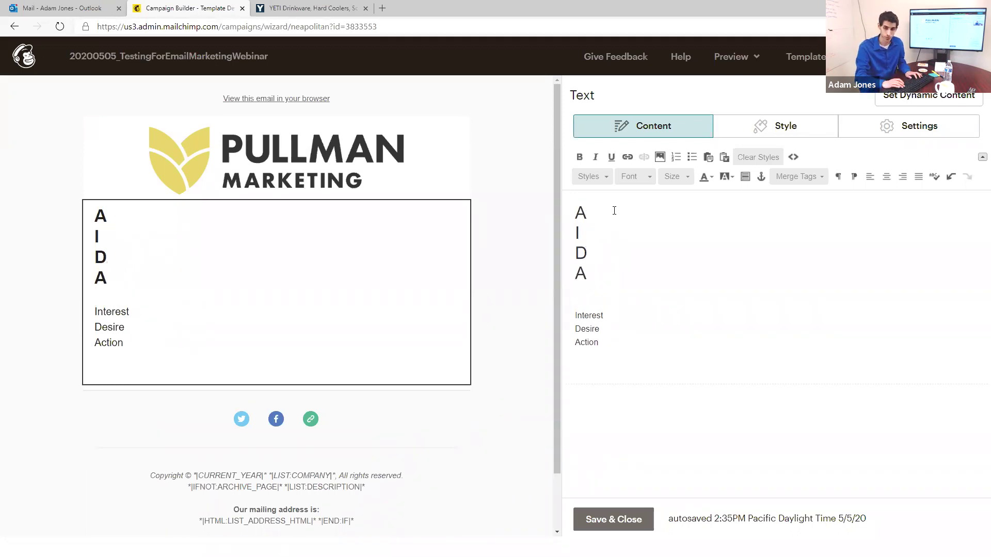
pyautogui.press('Return')
pyautogui.write('asd')
pyautogui.press('BackSpace')
pyautogui.press('BackSpace')
pyautogui.press('BackSpace')
pyautogui.rightClick(613, 233)
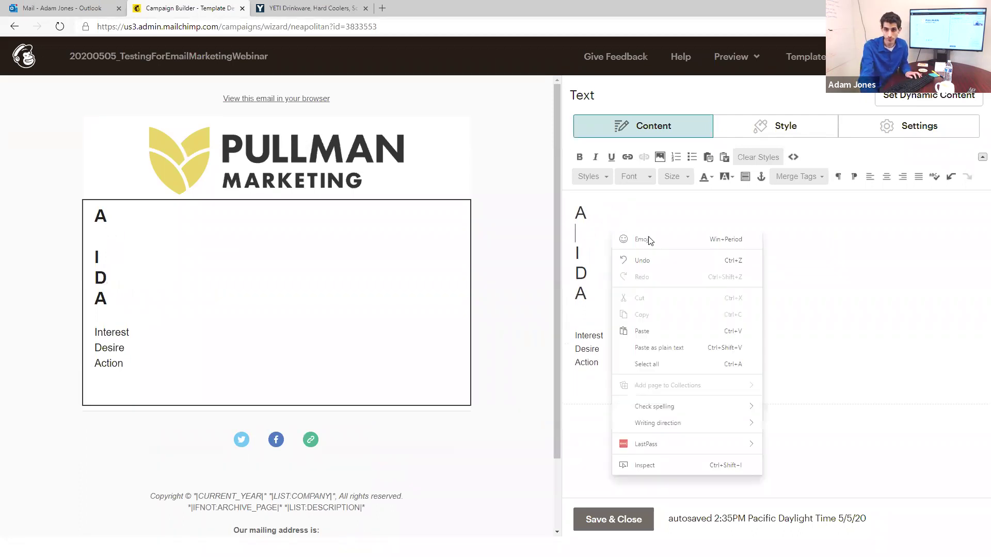
pyautogui.click(692, 346)
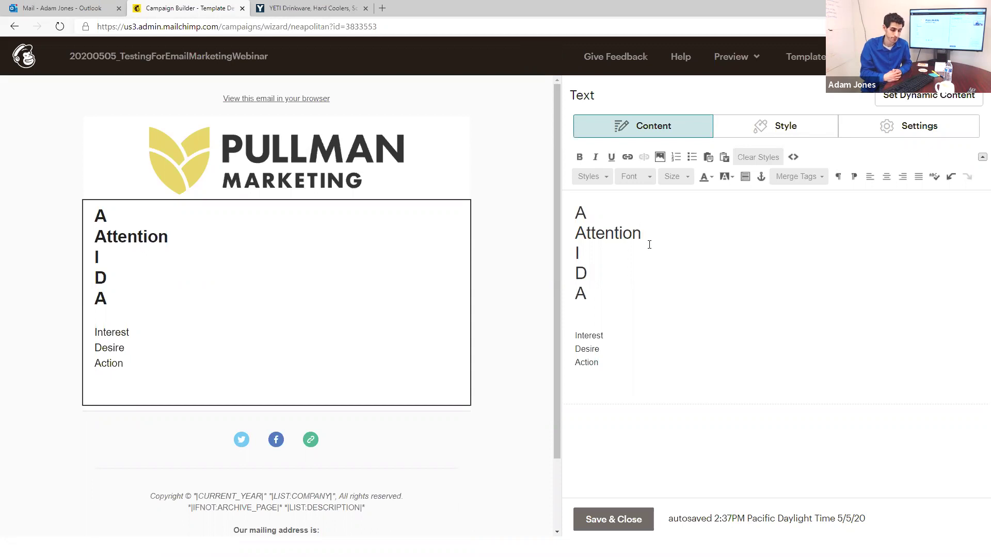
# Step: Replace the pasted word with 'Here is how to take your company to the next level'
pyautogui.press('BackSpace')
pyautogui.press('BackSpace')
pyautogui.press('BackSpace')
pyautogui.press('BackSpace')
pyautogui.press('BackSpace')
pyautogui.press('BackSpace')
pyautogui.press('BackSpace')
pyautogui.press('BackSpace')
pyautogui.press('BackSpace')
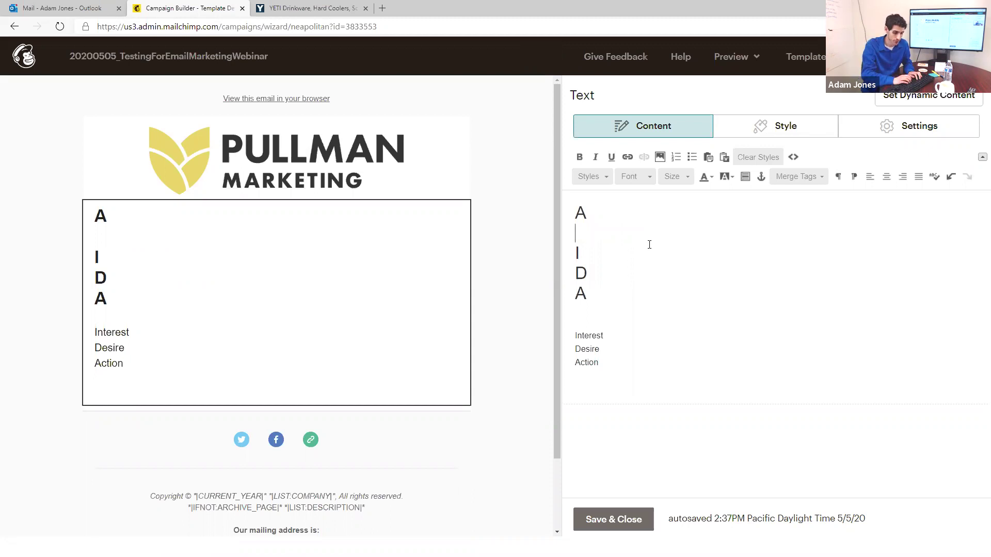
pyautogui.write('Here is how')
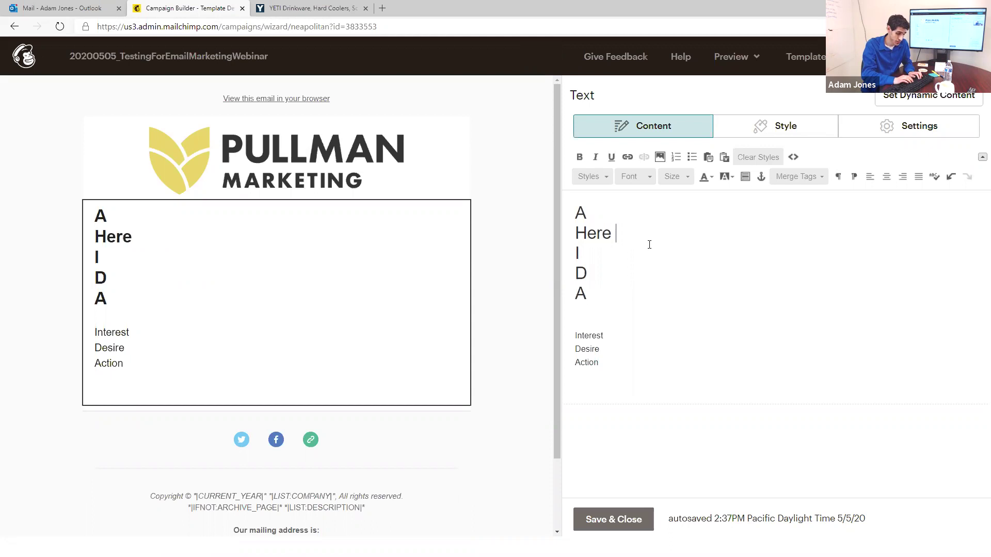
pyautogui.write('ake ')
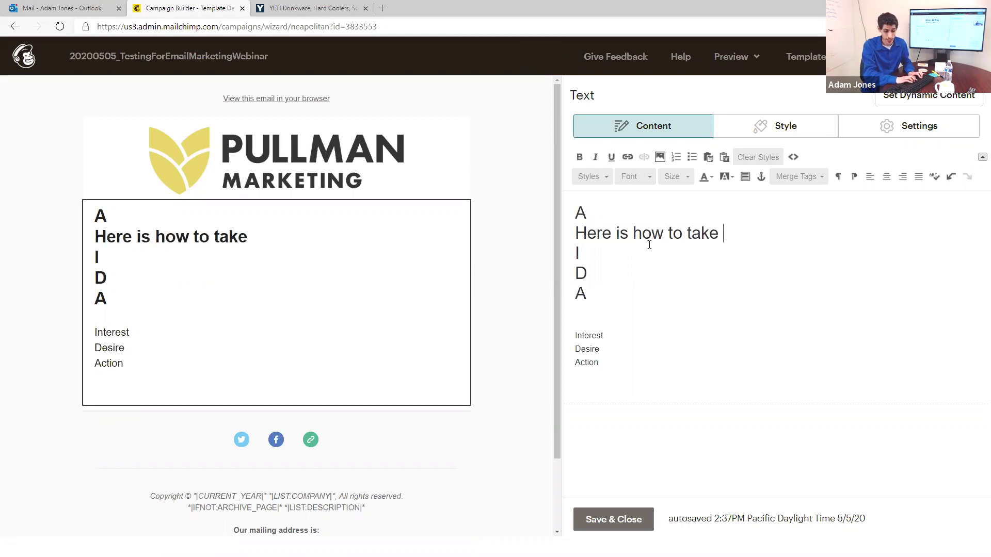
pyautogui.write('your company')
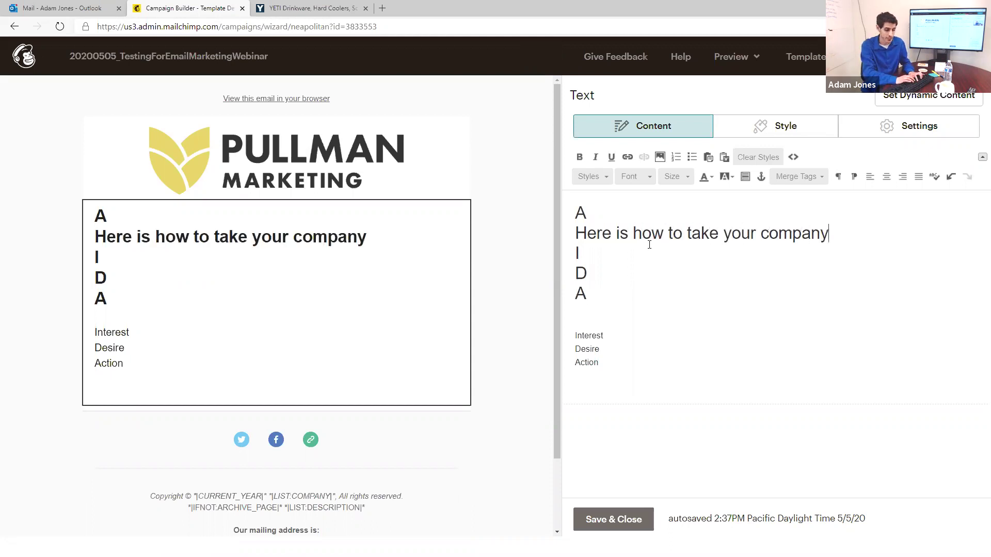
pyautogui.write(' t')
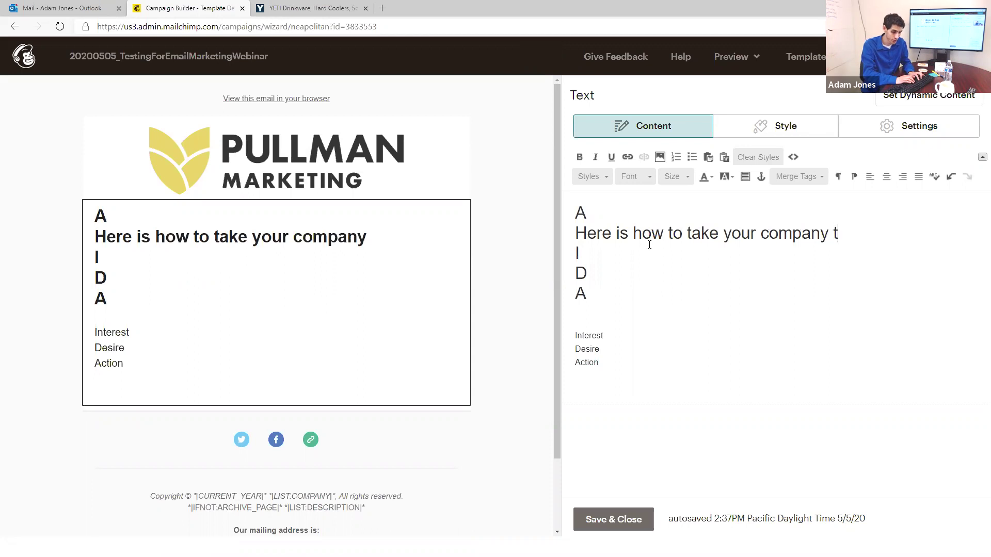
pyautogui.write('o the nexs')
pyautogui.press('BackSpace')
pyautogui.write('t')
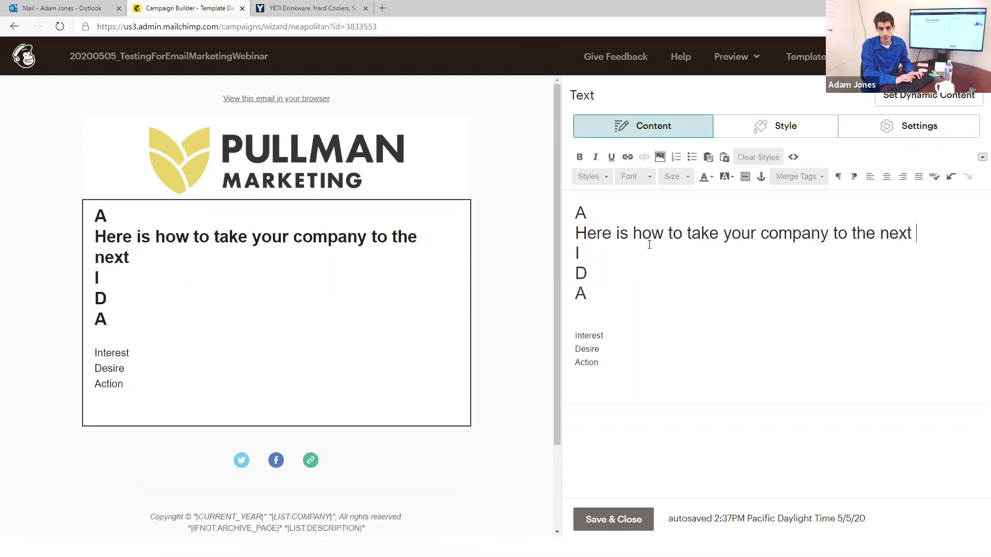
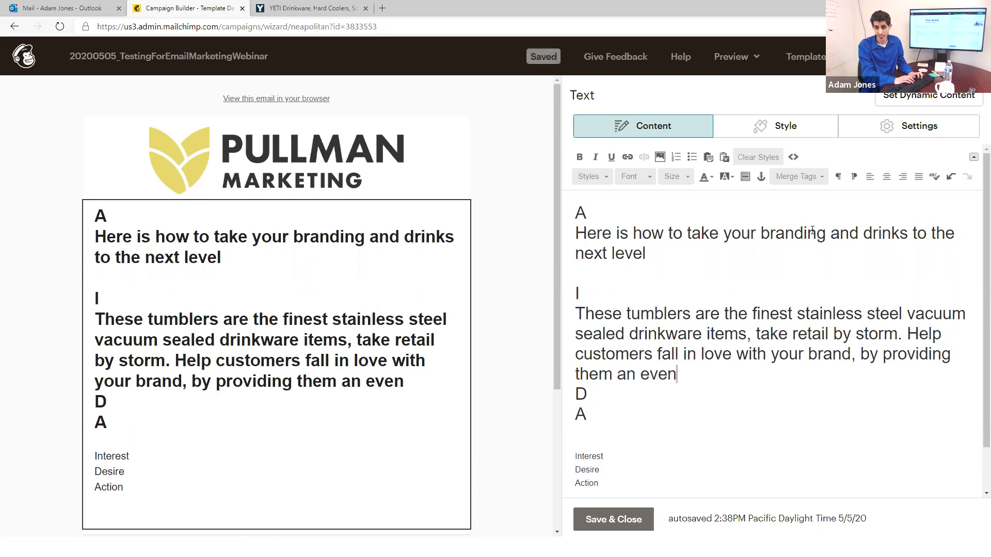
# Step: End the Interest sentence with 'better product.' and change 'take retail' to 'that have taken retail by storm'
pyautogui.press('BackSpace')
pyautogui.press('BackSpace')
pyautogui.write('r product.')
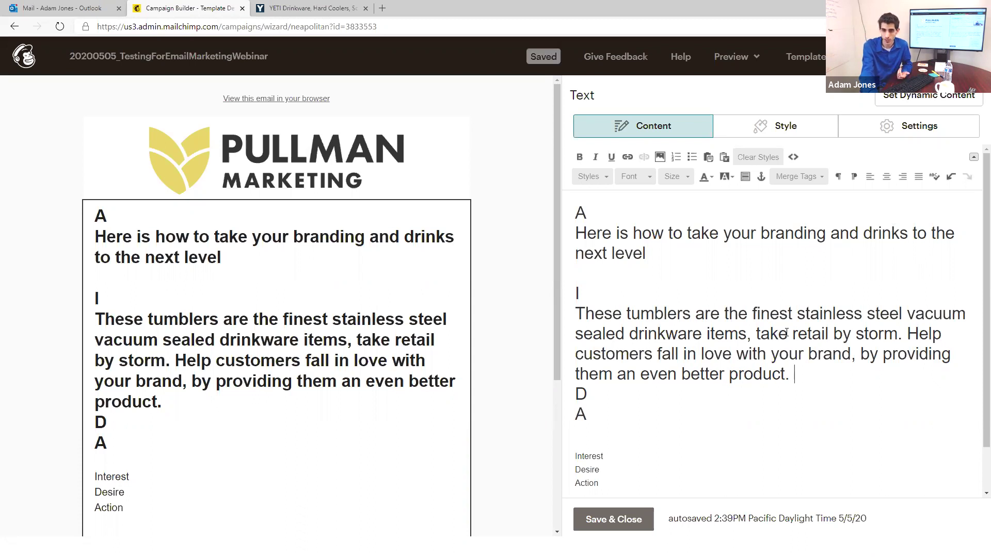
pyautogui.click(757, 333)
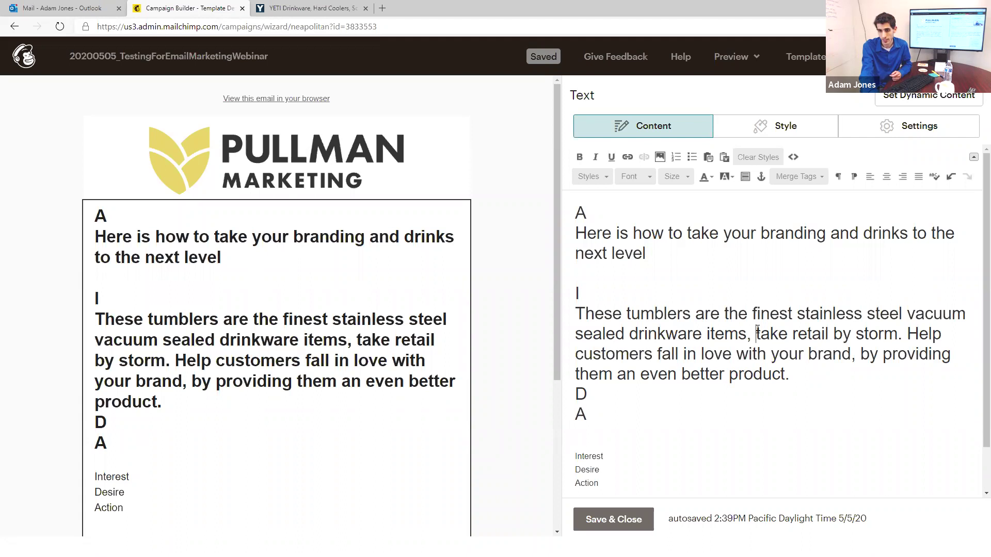
pyautogui.write('that havet')
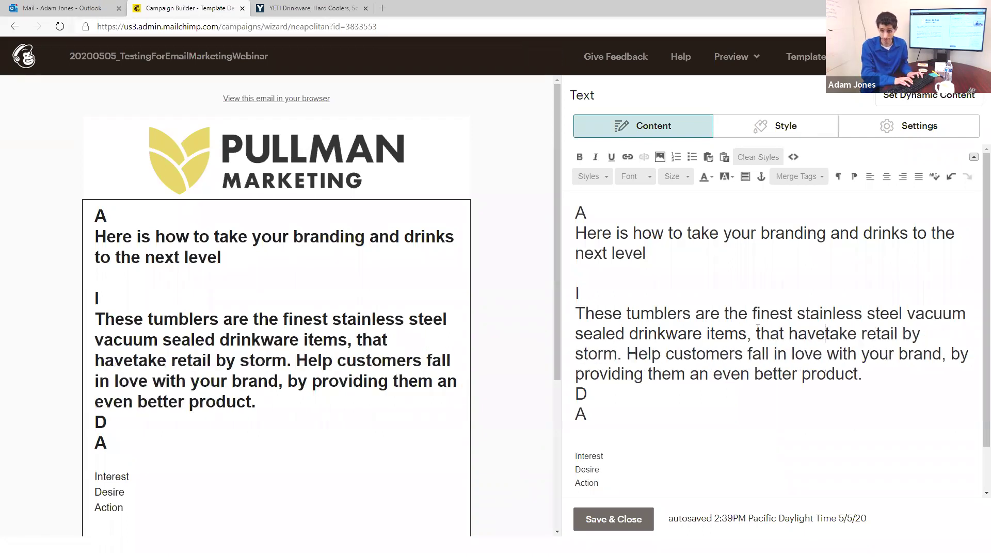
pyautogui.press('Right')
pyautogui.press('Right')
pyautogui.press('Right')
pyautogui.press('Right')
pyautogui.write('n')
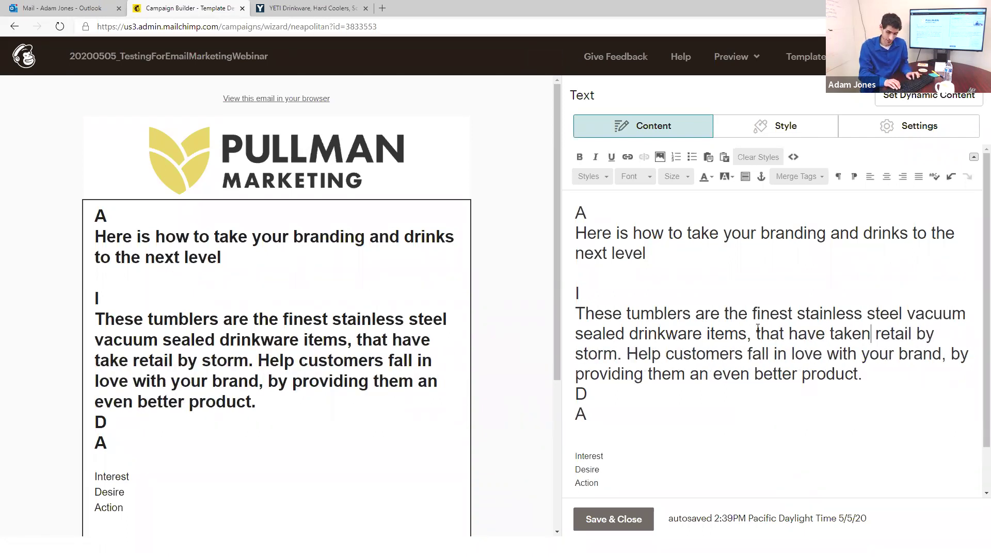
pyautogui.press('Down')
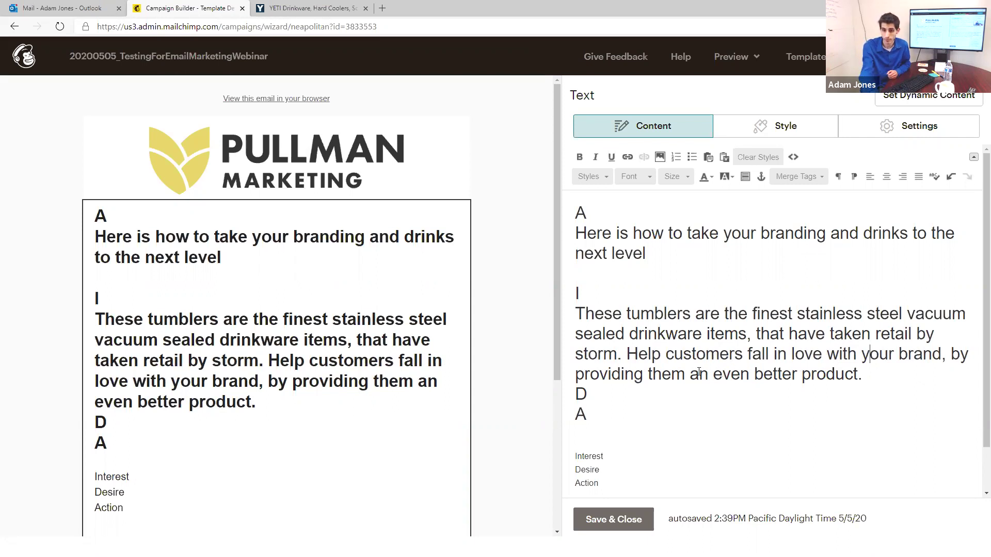
# Step: Replace 'an even better product' with 'the product they deserve'
pyautogui.moveTo(688, 374); pyautogui.dragTo(857, 369)
pyautogui.write('the product the')
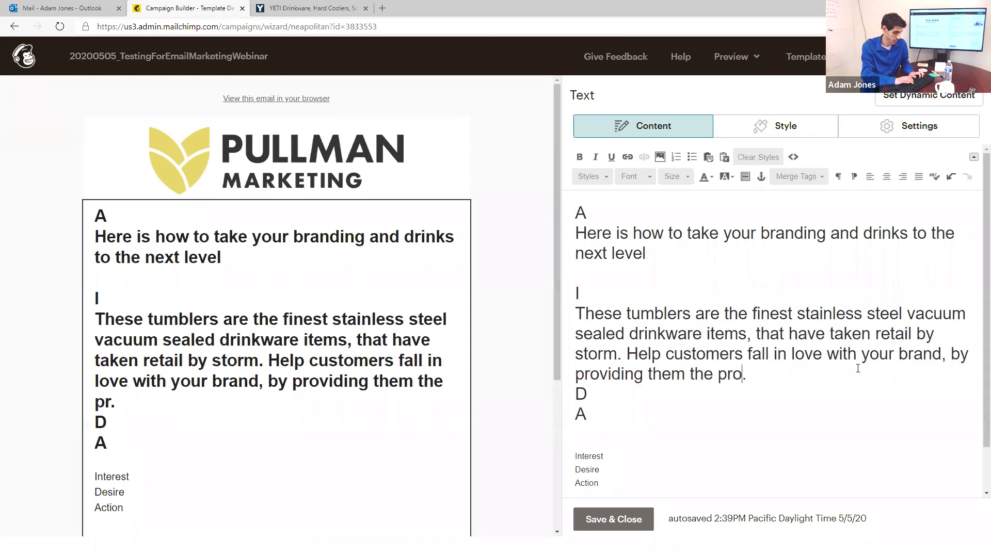
pyautogui.write('y want/des')
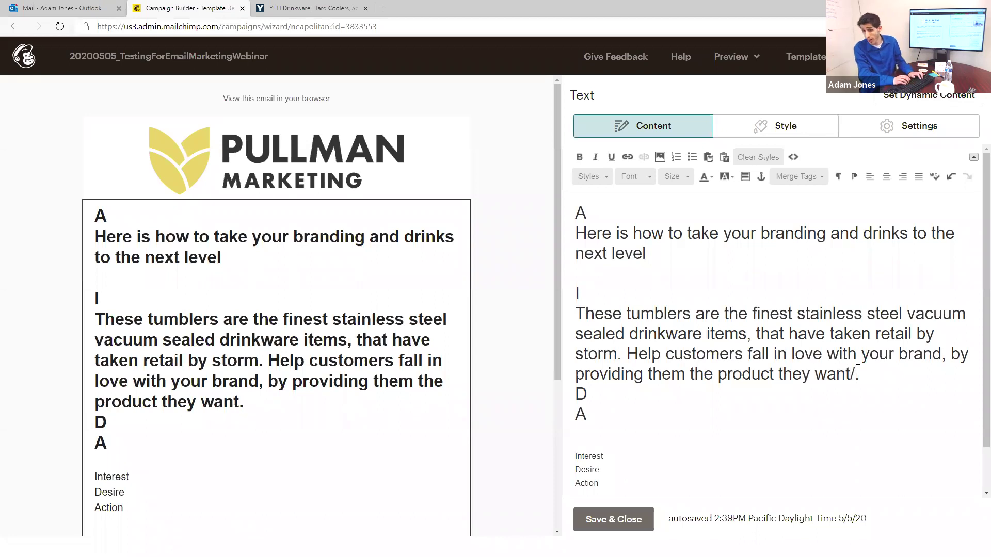
pyautogui.write('erve/desire')
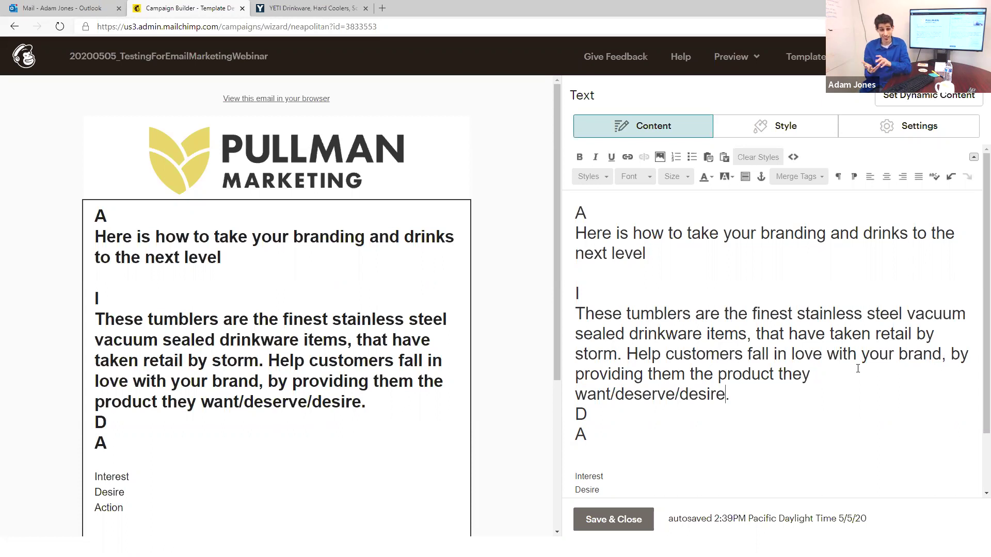
pyautogui.press('BackSpace')
pyautogui.press('BackSpace')
pyautogui.press('BackSpace')
pyautogui.press('BackSpace')
pyautogui.press('BackSpace')
pyautogui.press('BackSpace')
pyautogui.press('BackSpace')
pyautogui.press('Left')
pyautogui.press('Left')
pyautogui.press('Left')
pyautogui.press('Left')
pyautogui.press('Left')
pyautogui.press('Left')
pyautogui.press('Left')
pyautogui.press('BackSpace')
pyautogui.press('BackSpace')
pyautogui.press('BackSpace')
pyautogui.press('BackSpace')
pyautogui.press('BackSpace')
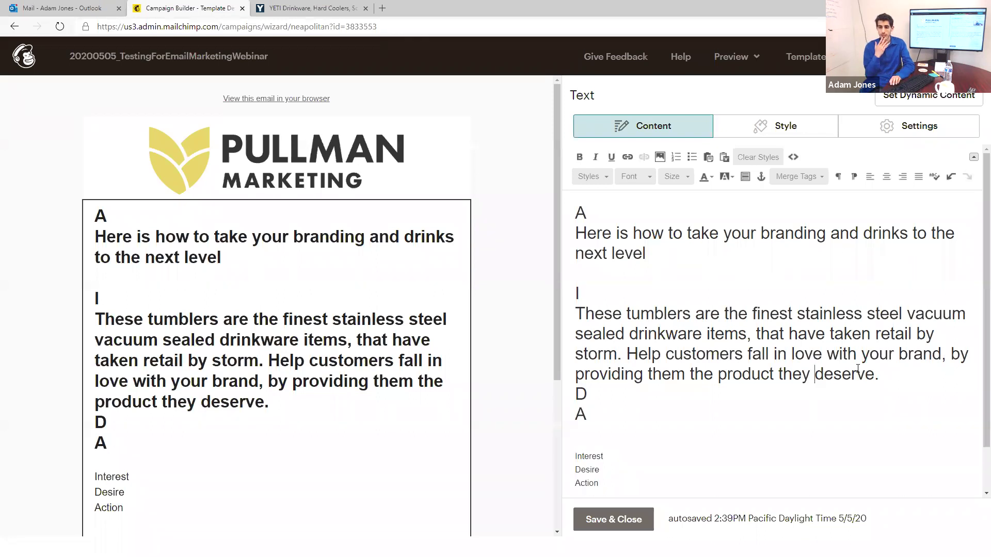
# Step: Add an empty line after the sentence ending 'deserve.'
pyautogui.press('Right')
pyautogui.press('Right')
pyautogui.press('Right')
pyautogui.press('Right')
pyautogui.press('Right')
pyautogui.press('Right')
pyautogui.press('Right')
pyautogui.press('Right')
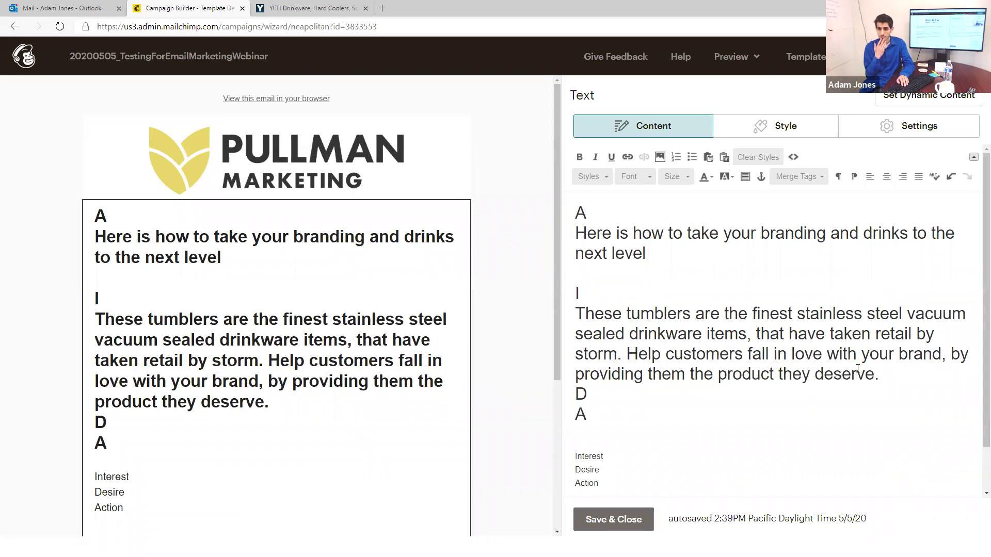
pyautogui.press('Return')
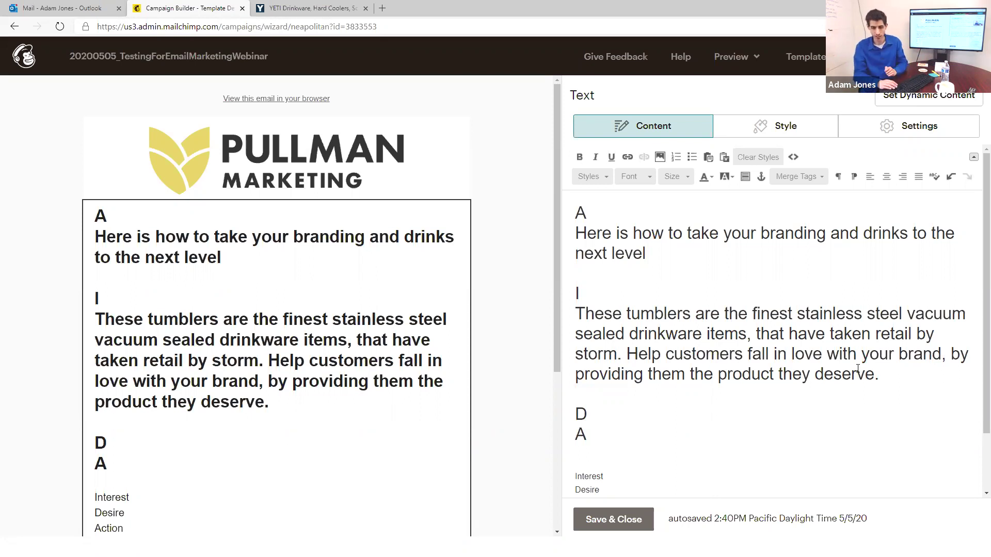
# Step: Insert empty lines below the D heading, above the A line
pyautogui.press('Down')
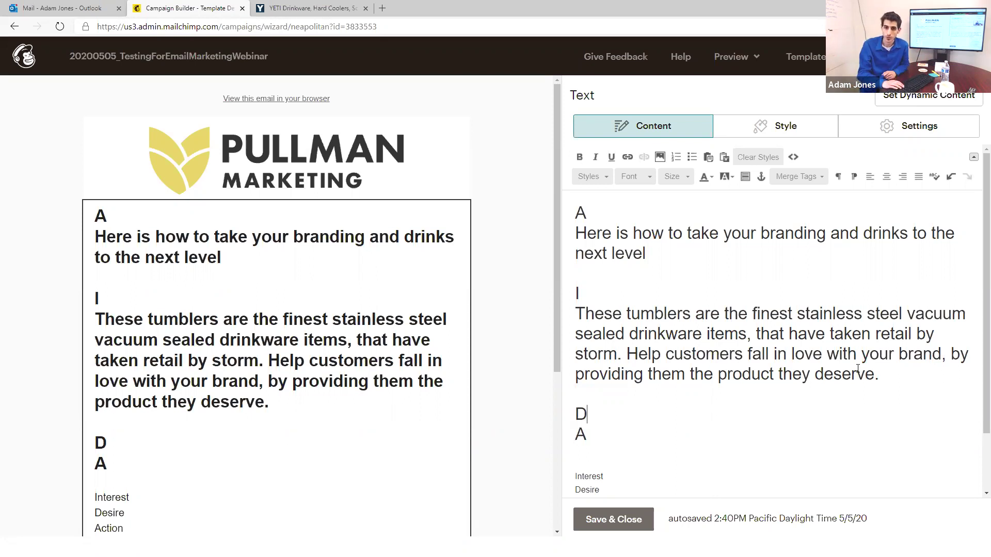
pyautogui.press('Return')
pyautogui.press('Return')
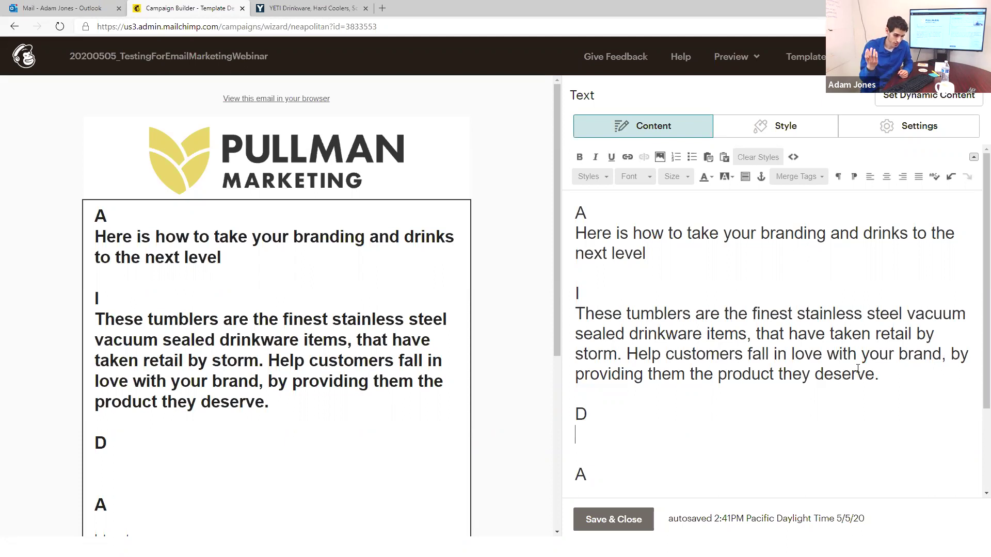
# Step: Type 'Be champion and never have a luke warm drink again.' on the line under D
pyautogui.write('Be')
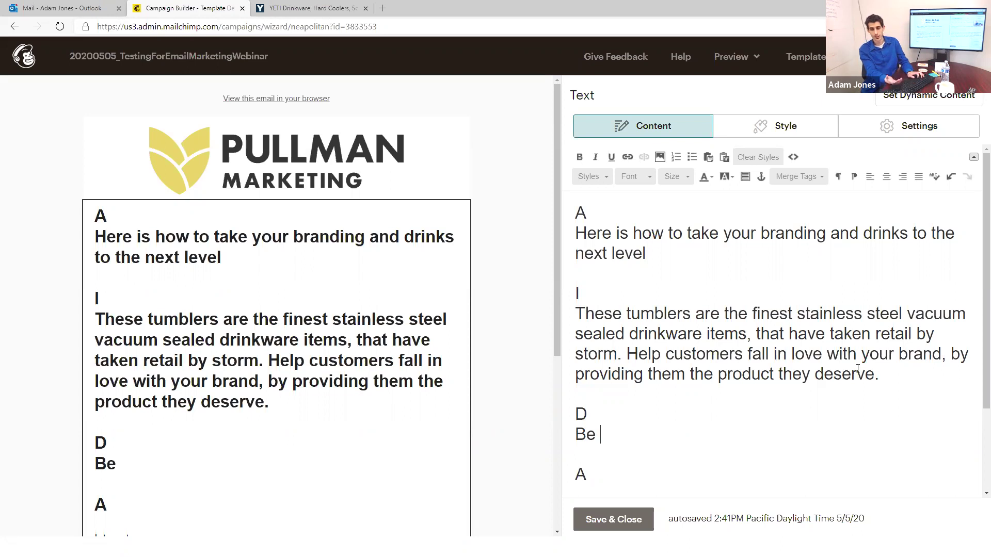
pyautogui.write('cha')
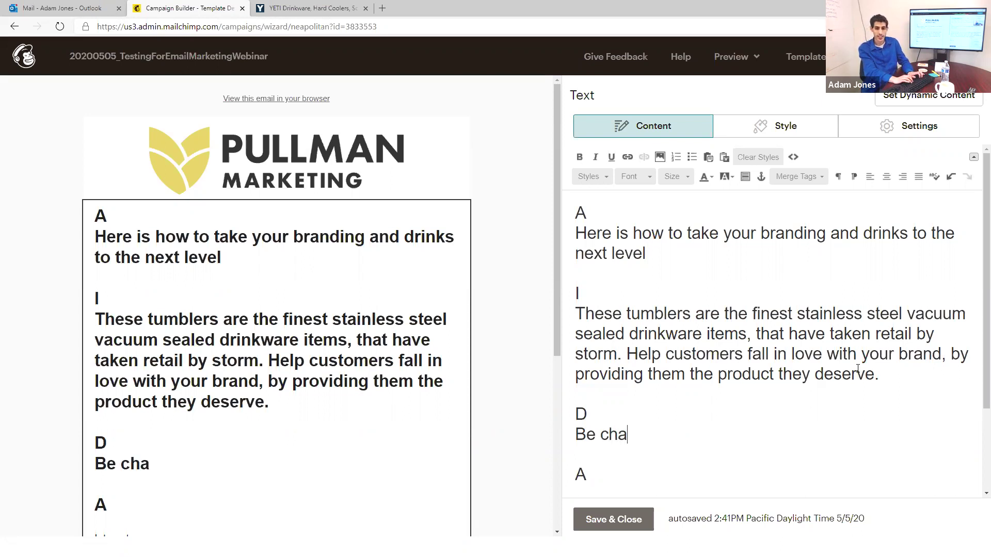
pyautogui.write('mpion')
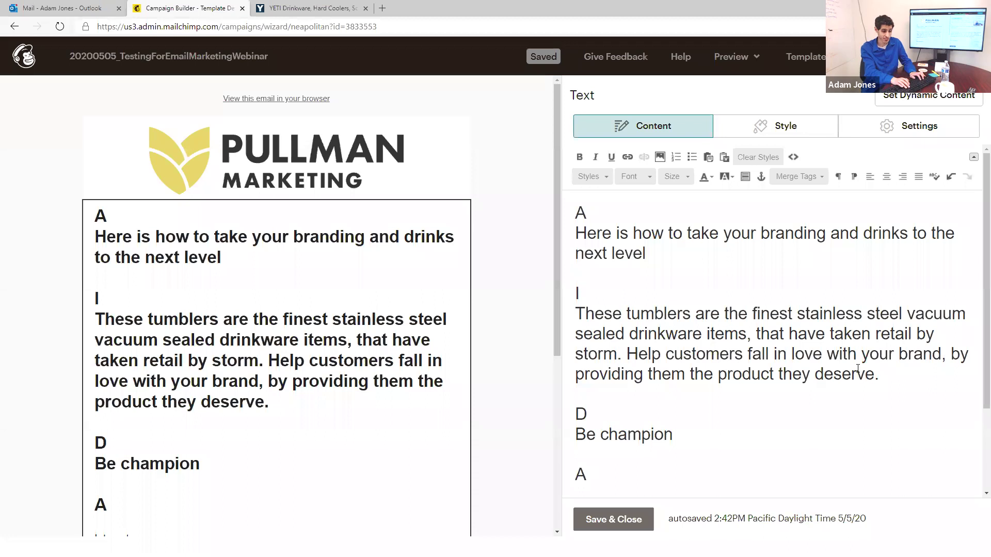
pyautogui.write('a')
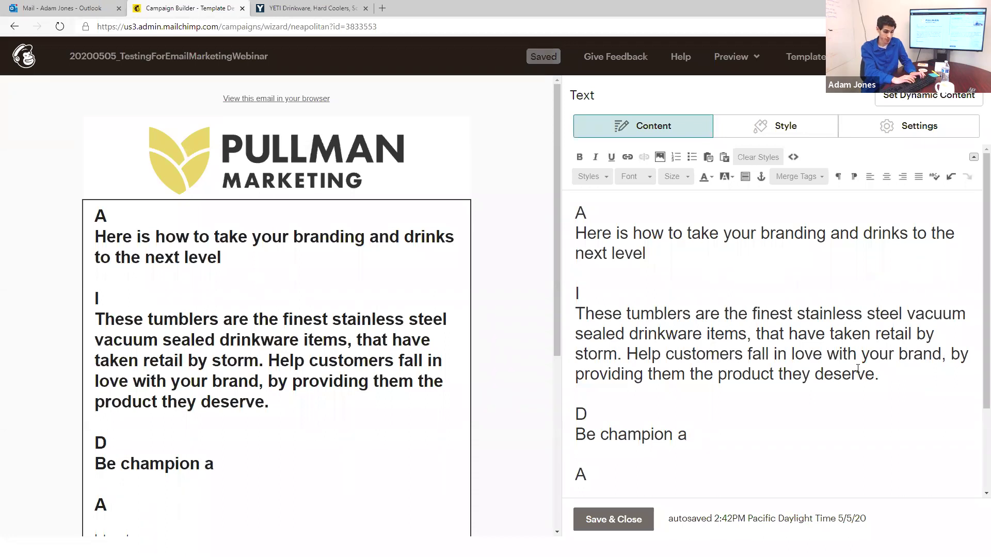
pyautogui.write('nd never ')
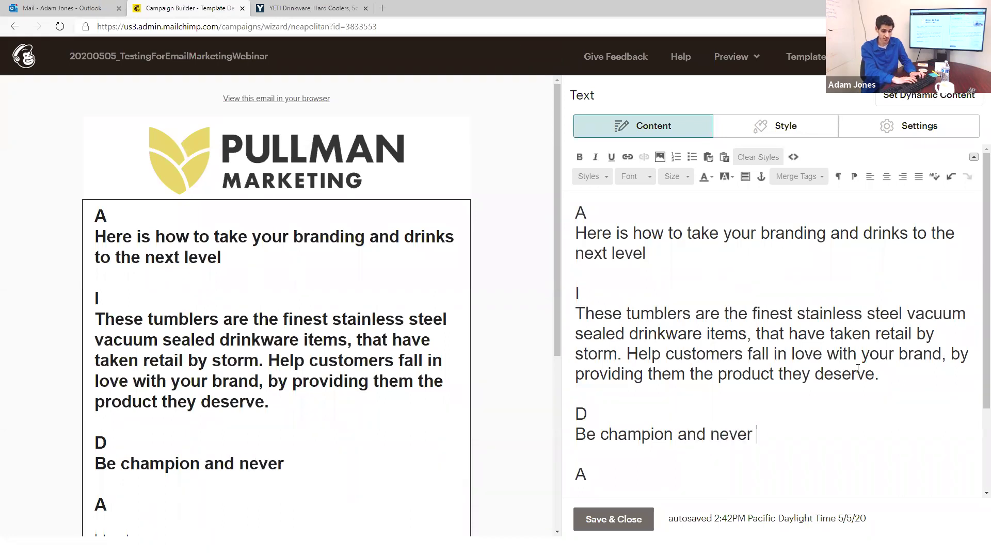
pyautogui.write('have a luke warm drink again.')
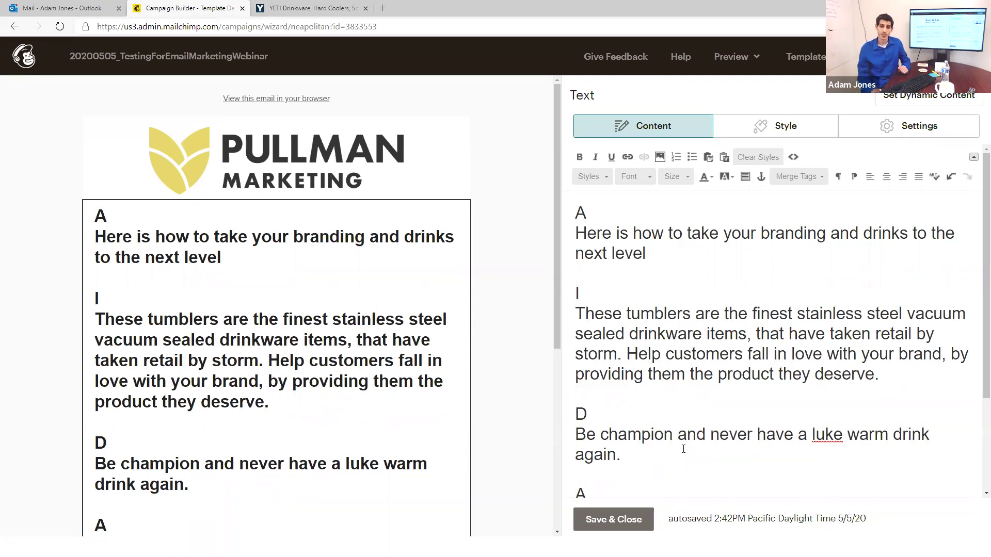
# Step: Hyphenate 'luke-warm' and replace 'Be' with 'Position and know your company is the'
pyautogui.press('Left')
pyautogui.press('Right')
pyautogui.press('Right')
pyautogui.press('Right')
pyautogui.press('Right')
pyautogui.press('Right')
pyautogui.press('Right')
pyautogui.press('Right')
pyautogui.press('Right')
pyautogui.press('Right')
pyautogui.press('Right')
pyautogui.press('Right')
pyautogui.press('Right')
pyautogui.press('Right')
pyautogui.press('Right')
pyautogui.press('Right')
pyautogui.press('Right')
pyautogui.press('Right')
pyautogui.press('Right')
pyautogui.press('Right')
pyautogui.press('Right')
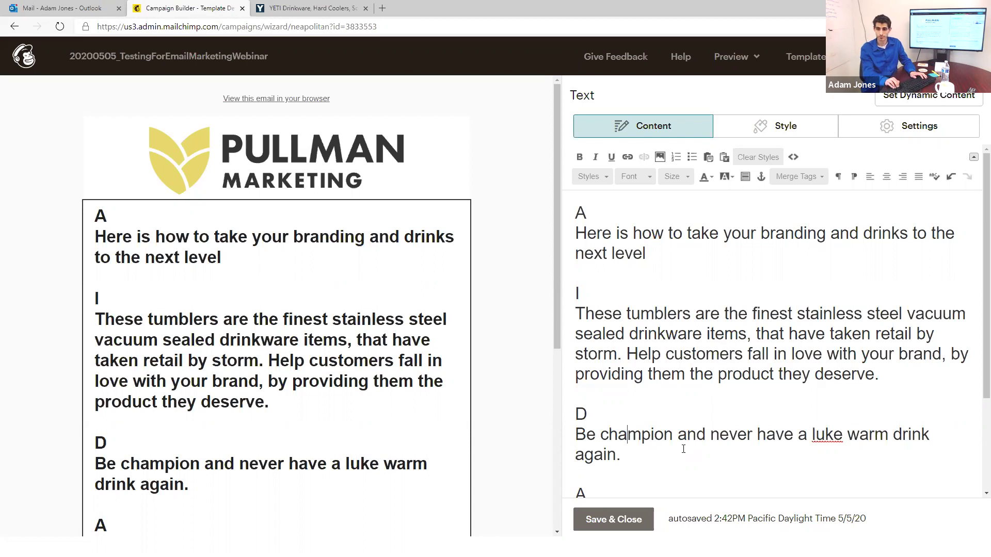
pyautogui.press('BackSpace')
pyautogui.write('-')
pyautogui.press('Left')
pyautogui.press('Left')
pyautogui.press('Left')
pyautogui.press('Left')
pyautogui.press('Left')
pyautogui.press('Left')
pyautogui.press('Left')
pyautogui.press('Left')
pyautogui.press('Left')
pyautogui.press('Left')
pyautogui.press('Left')
pyautogui.press('Left')
pyautogui.press('Left')
pyautogui.press('Left')
pyautogui.press('Left')
pyautogui.press('Left')
pyautogui.press('Left')
pyautogui.press('Left')
pyautogui.press('Left')
pyautogui.press('Left')
pyautogui.press('Left')
pyautogui.press('Left')
pyautogui.press('Left')
pyautogui.press('Left')
pyautogui.press('Left')
pyautogui.press('Left')
pyautogui.press('Left')
pyautogui.press('Left')
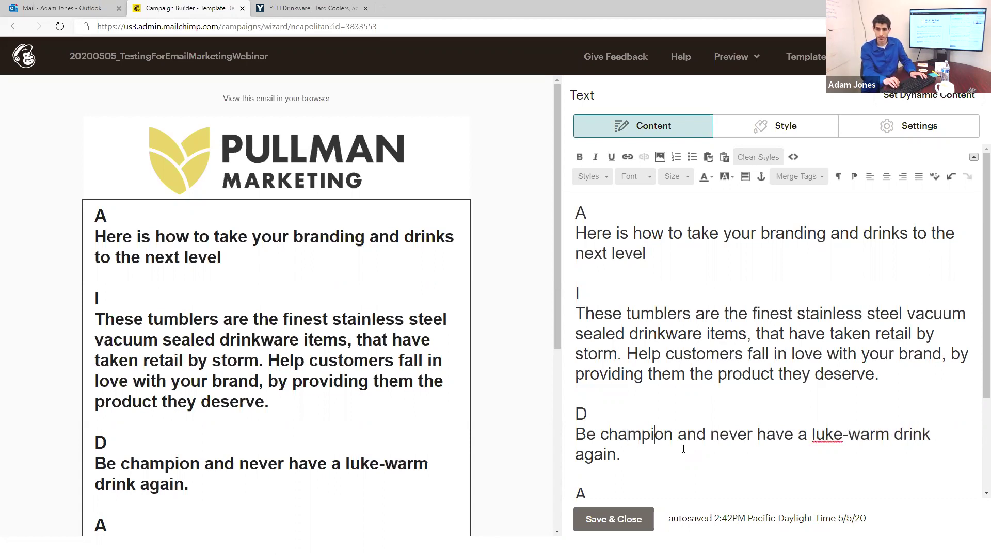
pyautogui.press('Left')
pyautogui.press('Left')
pyautogui.press('Left')
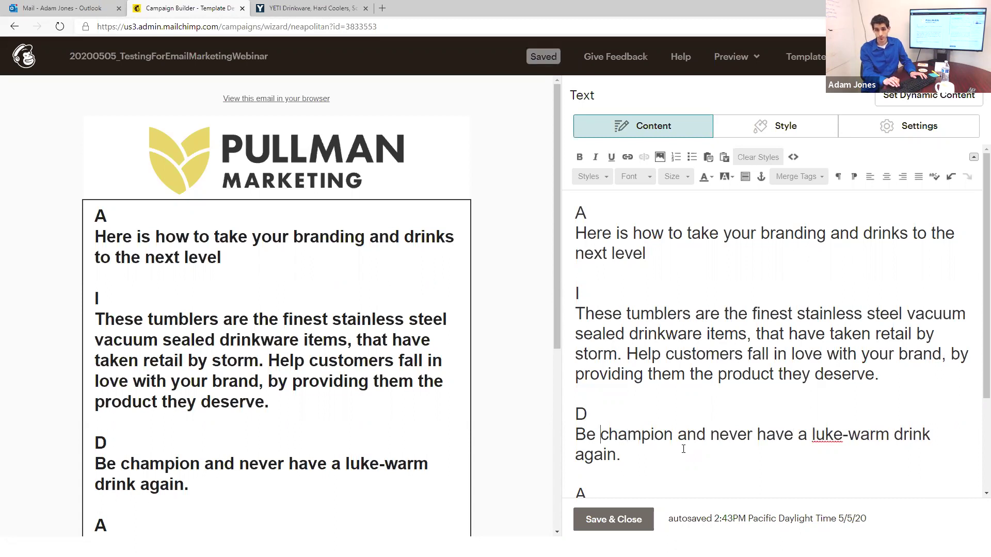
pyautogui.press('Left')
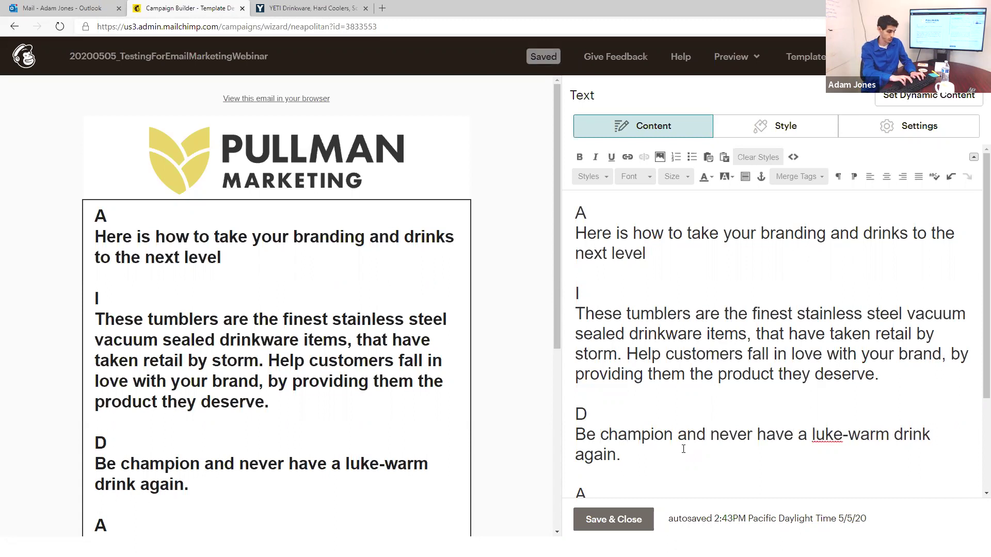
pyautogui.press('BackSpace')
pyautogui.press('BackSpace')
pyautogui.press('BackSpace')
pyautogui.write('Position and kn')
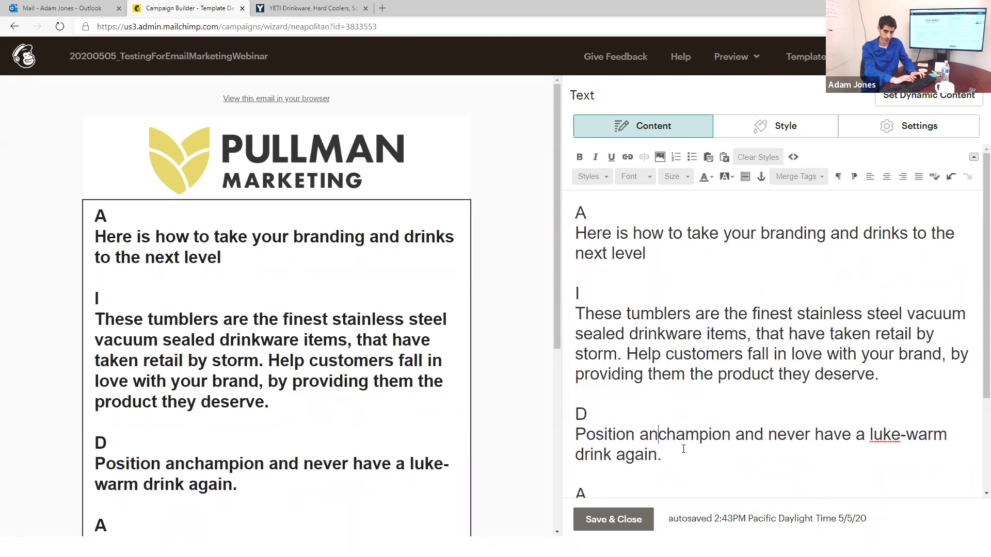
pyautogui.write('ow your company is the')
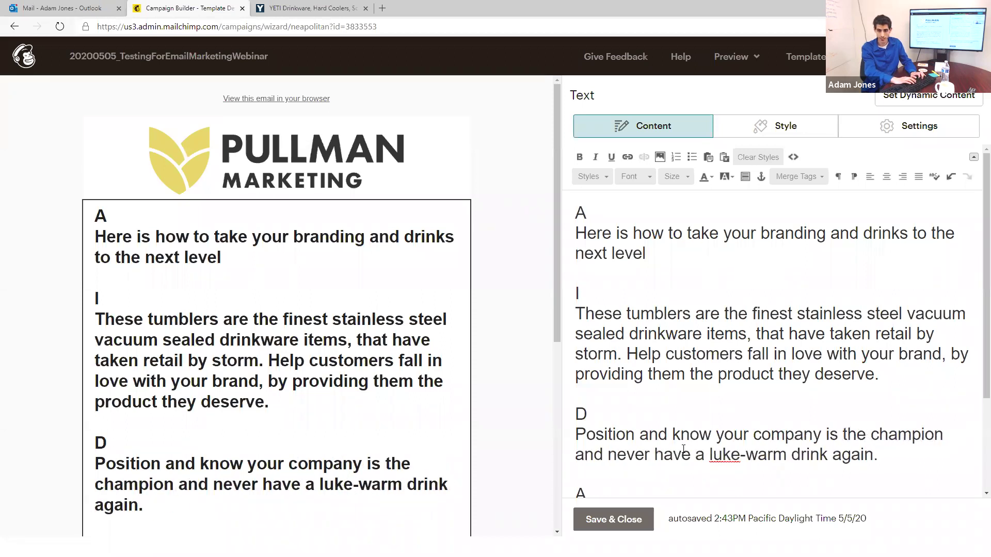
# Step: Insert 'Bonus - ' before 'never have a luke-warm drink again.'
pyautogui.press('Down')
pyautogui.press('Left')
pyautogui.press('Left')
pyautogui.press('Left')
pyautogui.press('Left')
pyautogui.press('Left')
pyautogui.press('Left')
pyautogui.press('Left')
pyautogui.press('Left')
pyautogui.press('Left')
pyautogui.press('Left')
pyautogui.press('Left')
pyautogui.press('Left')
pyautogui.press('Left')
pyautogui.press('Left')
pyautogui.press('Left')
pyautogui.press('Left')
pyautogui.press('Left')
pyautogui.press('Left')
pyautogui.press('Left')
pyautogui.press('Left')
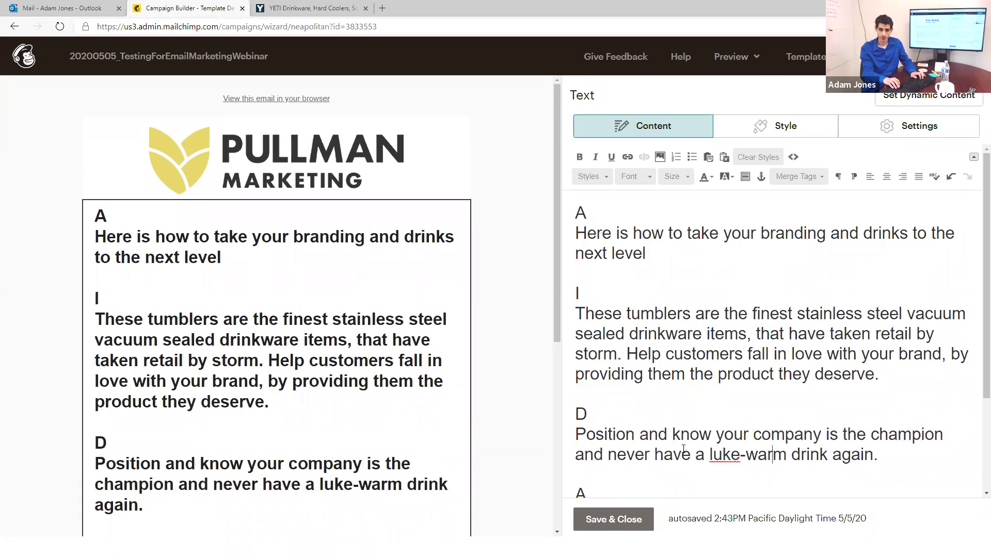
pyautogui.press('Left')
pyautogui.press('Left')
pyautogui.press('Left')
pyautogui.press('Left')
pyautogui.press('Left')
pyautogui.press('Left')
pyautogui.press('Left')
pyautogui.press('Right')
pyautogui.write('Bonus')
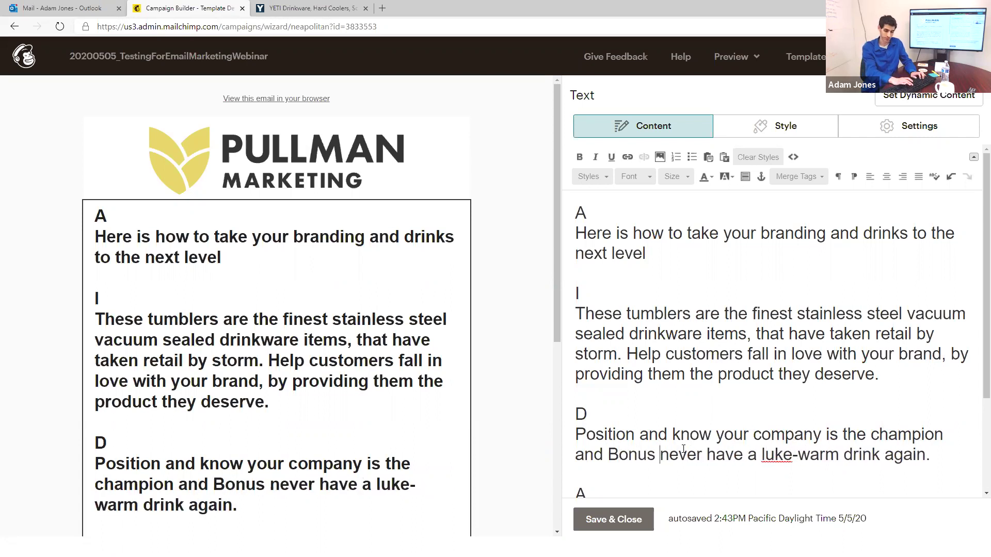
pyautogui.write(' -')
pyautogui.press('Right')
pyautogui.press('End')
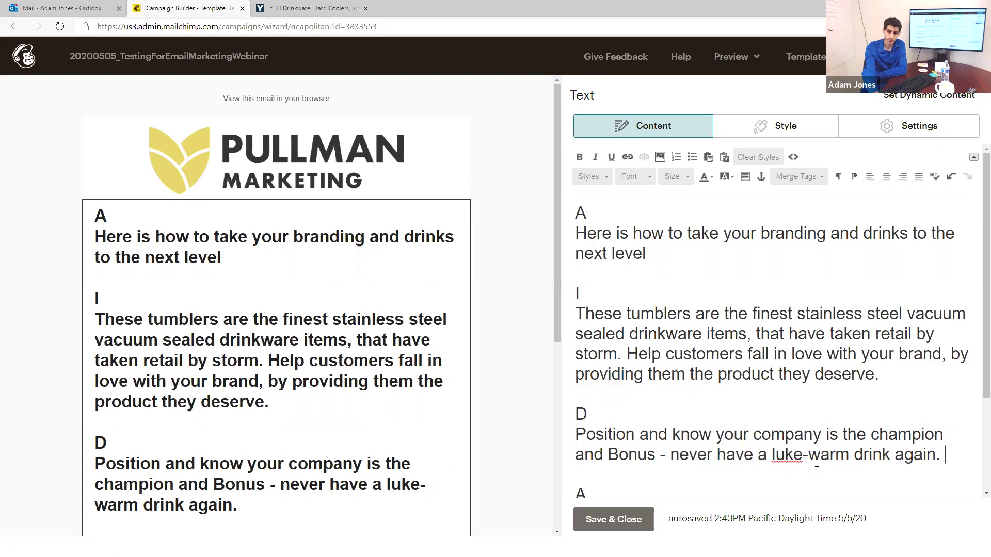
# Step: Reword to 'your company as a champion with amazing drinkware' and lowercase 'bonus'
pyautogui.moveTo(867, 435); pyautogui.dragTo(640, 438)
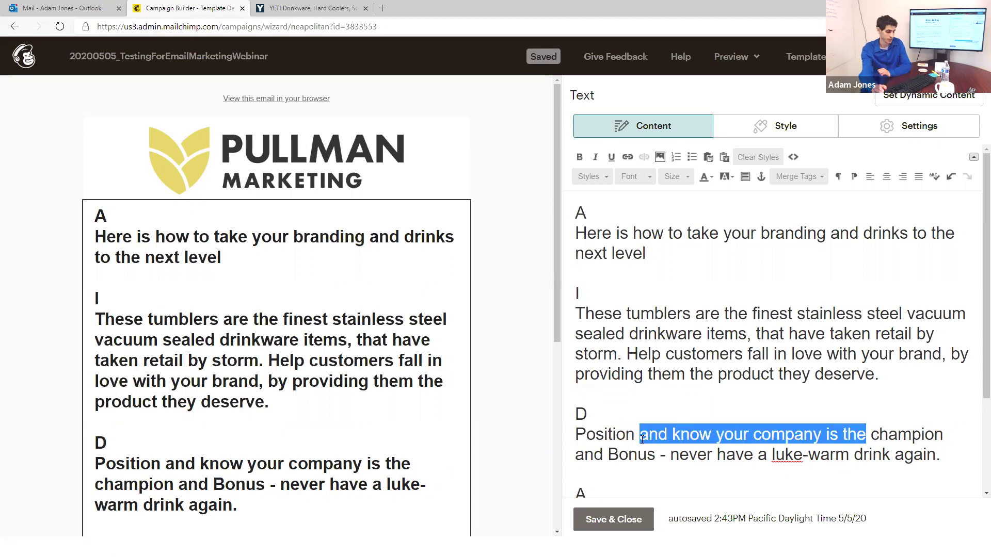
pyautogui.write('your company')
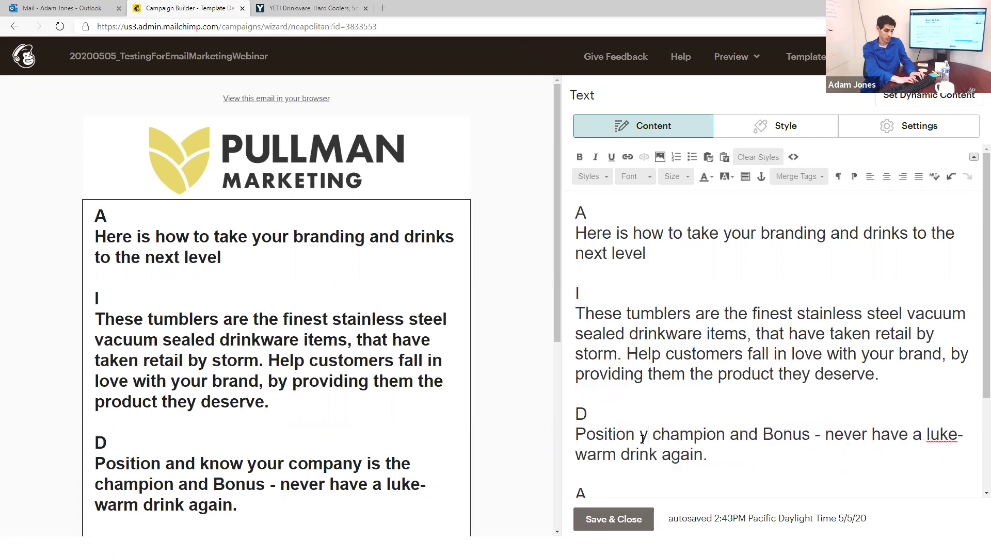
pyautogui.write(' as a')
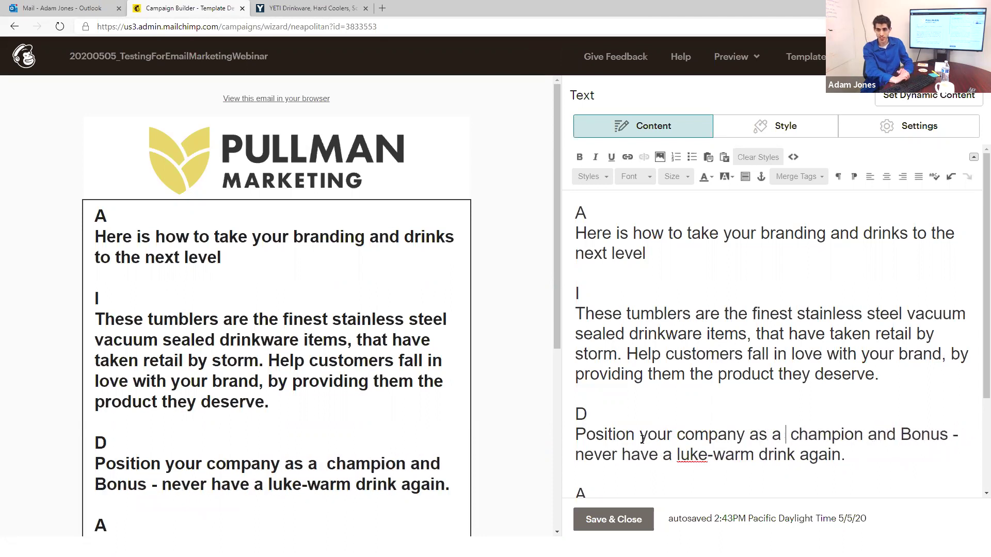
pyautogui.press('BackSpace')
pyautogui.press('Right')
pyautogui.press('Right')
pyautogui.press('Right')
pyautogui.press('Right')
pyautogui.press('Right')
pyautogui.press('Right')
pyautogui.press('Right')
pyautogui.press('Right')
pyautogui.press('Right')
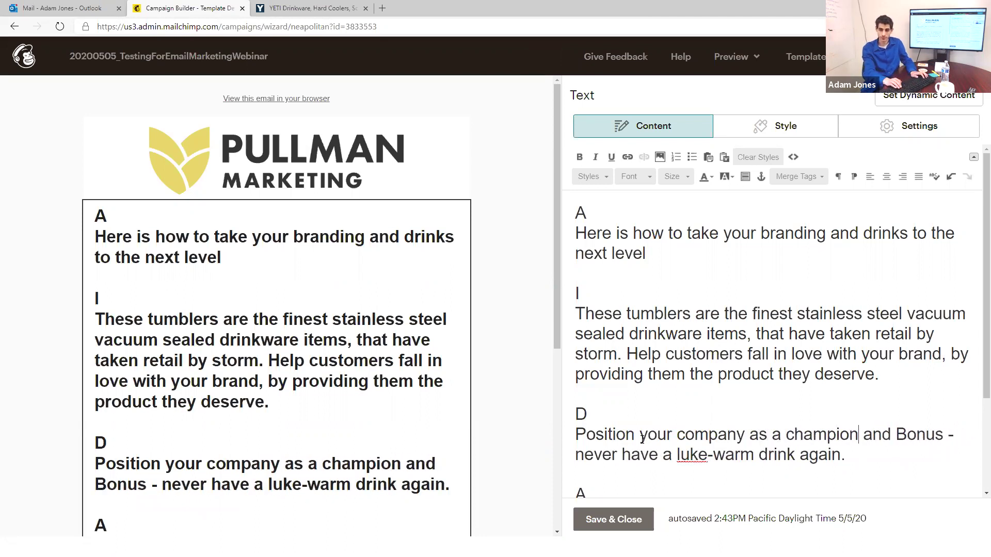
pyautogui.write('with')
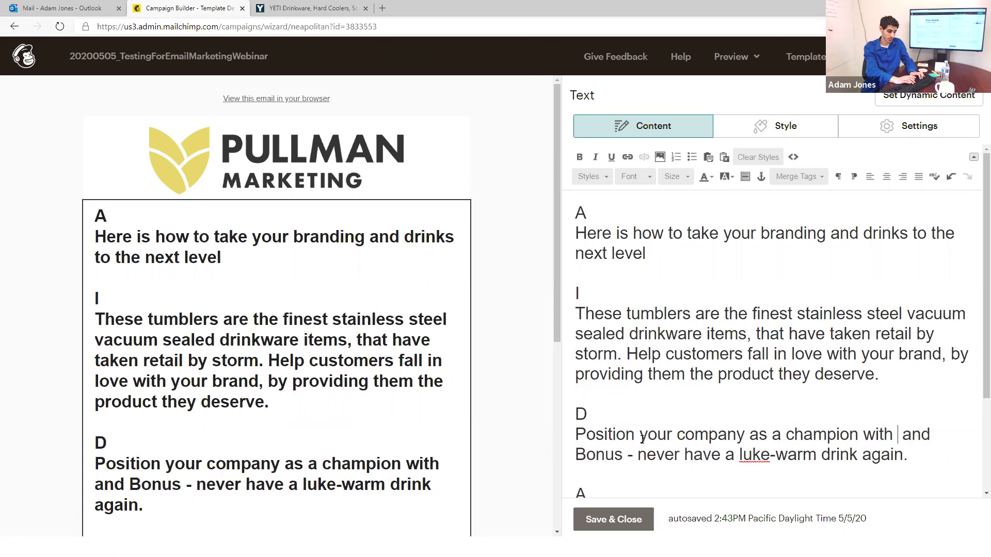
pyautogui.write(' amazing drinkware')
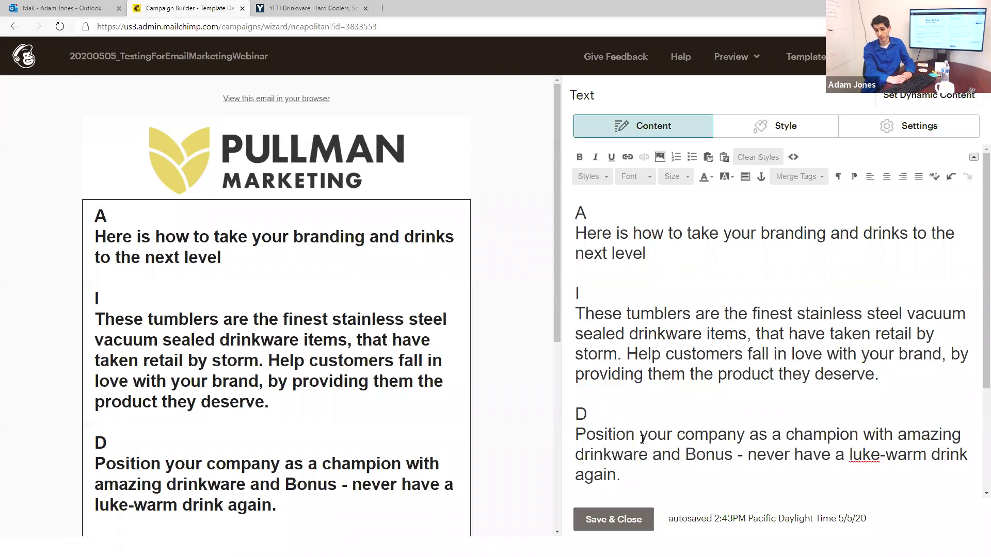
pyautogui.press('Right')
pyautogui.press('Right')
pyautogui.press('Right')
pyautogui.press('Right')
pyautogui.press('Right')
pyautogui.press('BackSpace')
pyautogui.write('b')
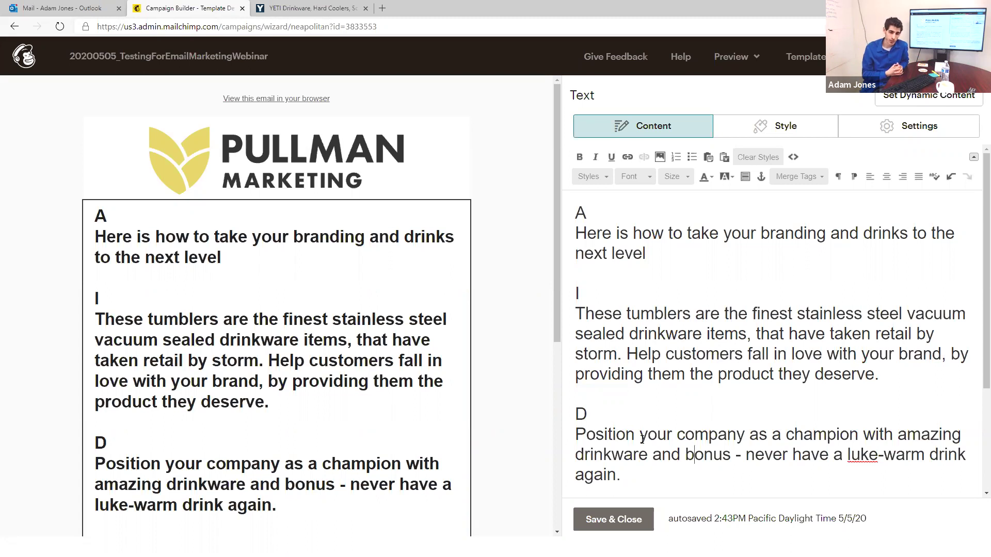
# Step: Start a new 'A' paragraph below the D paragraph
pyautogui.hotkey('ctrl', 'End')
pyautogui.press('Return')
pyautogui.press('Return')
pyautogui.write('A')
pyautogui.press('Return')
pyautogui.press('Return')
pyautogui.press('Return')
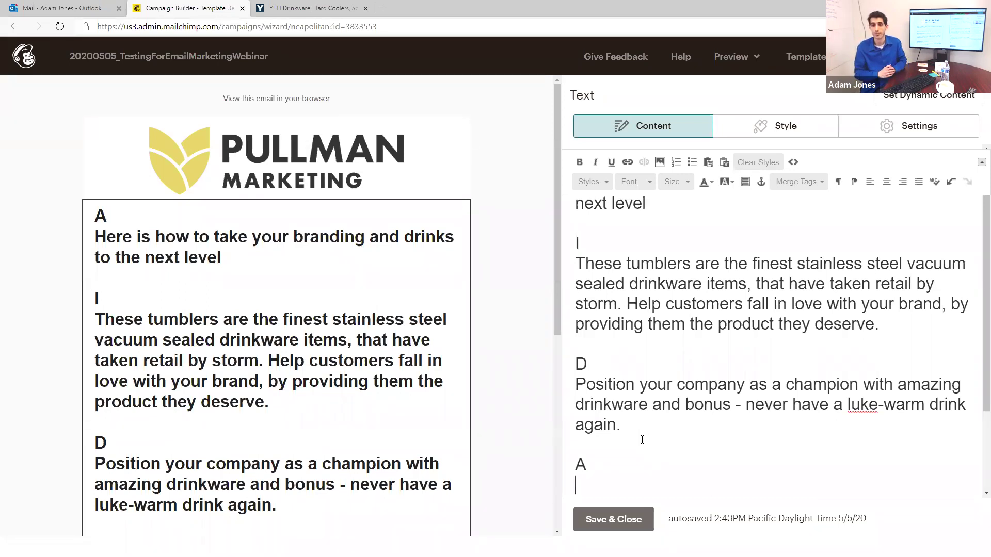
# Step: Turn the A line into 'Action!' and draft 'Please call, click here, apply for rebate.' below it
pyautogui.press('BackSpace')
pyautogui.write('C')
pyautogui.press('BackSpace')
pyautogui.write('ction!')
pyautogui.press('Return')
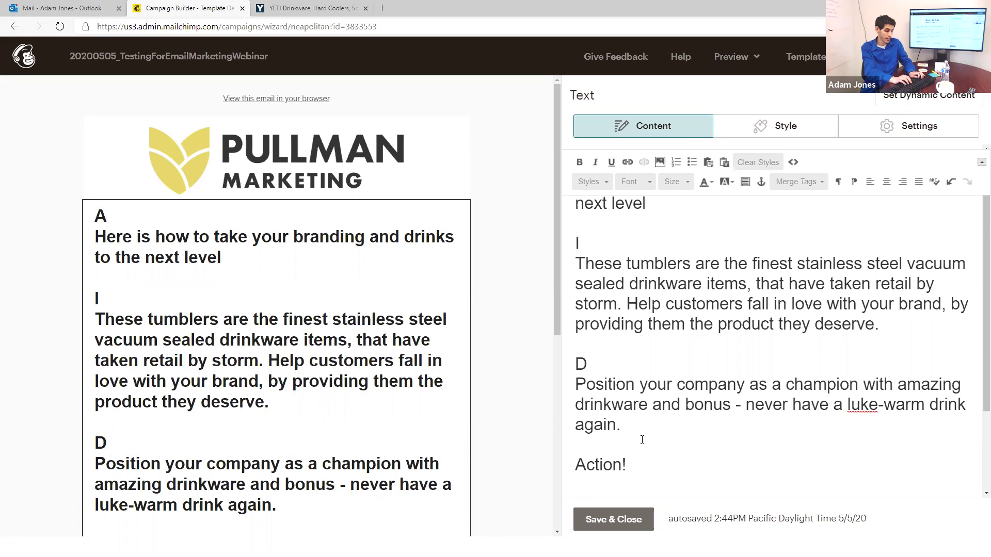
pyautogui.write('Please ')
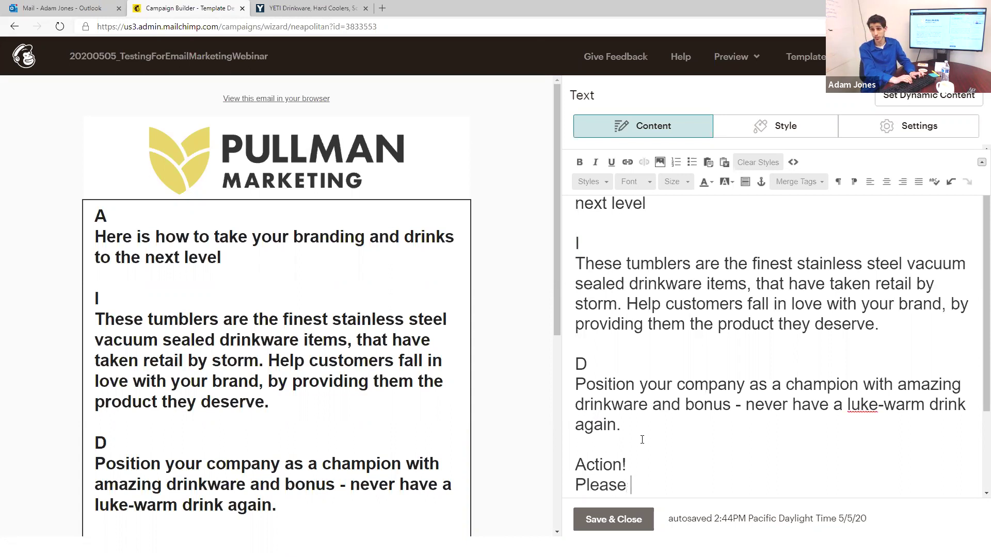
pyautogui.write('call, click here, ')
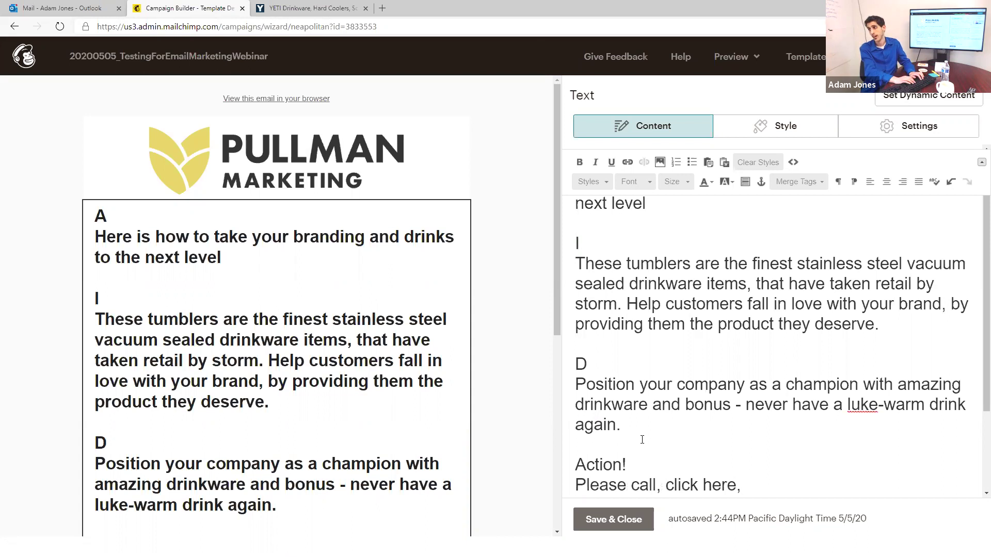
pyautogui.write('rebates')
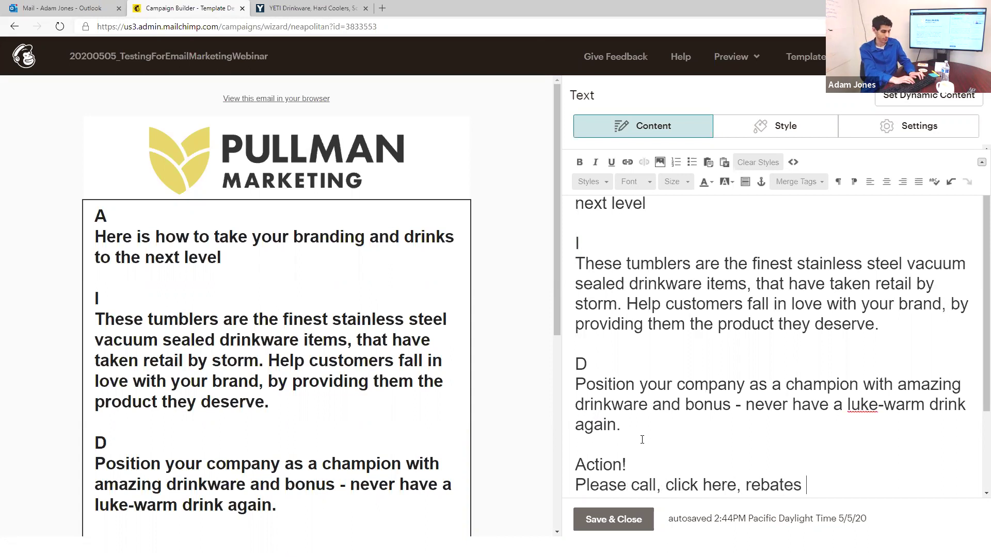
pyautogui.press('BackSpace')
pyautogui.press('BackSpace')
pyautogui.press('BackSpace')
pyautogui.press('BackSpace')
pyautogui.press('BackSpace')
pyautogui.press('BackSpace')
pyautogui.press('BackSpace')
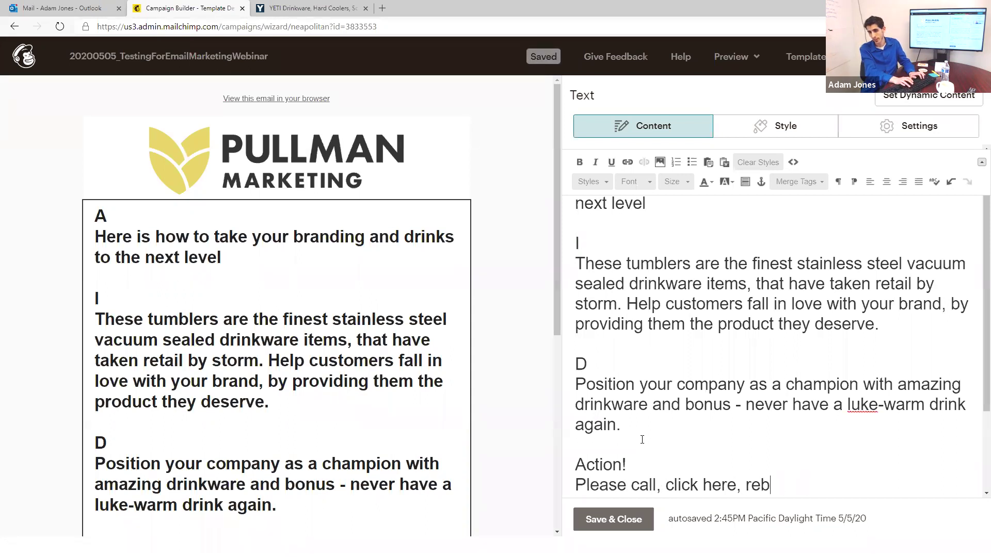
pyautogui.write('apply for rebate.')
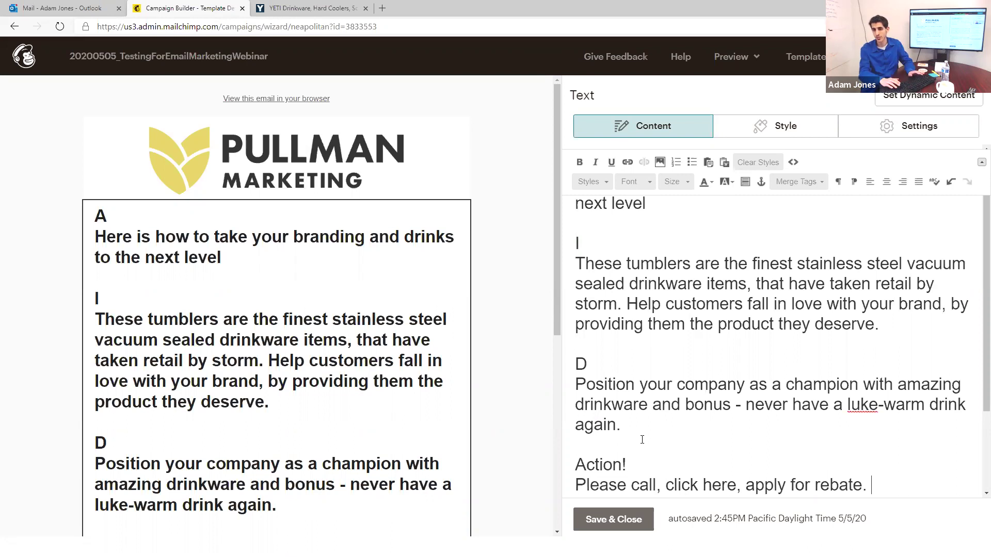
# Step: Write 'Please reach out to your sales rep to receive 40% off your next order. Offer expires 5/10/2020'
pyautogui.press('Right')
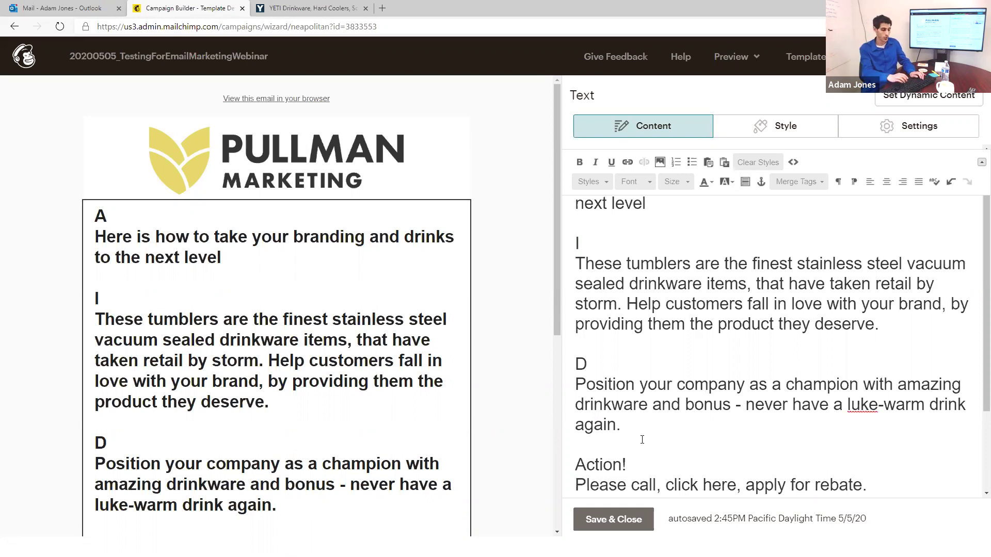
pyautogui.write('Please reach out')
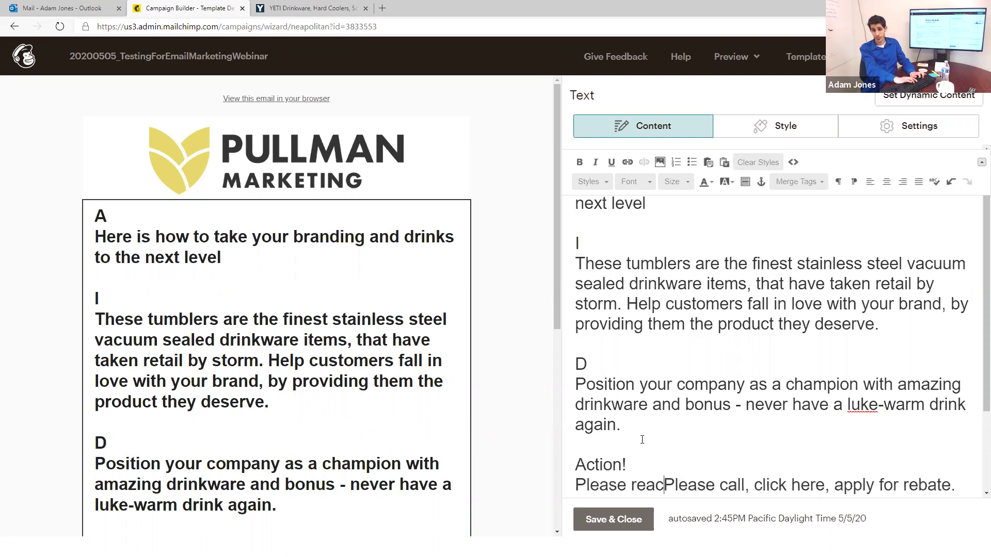
pyautogui.write(' to your sa')
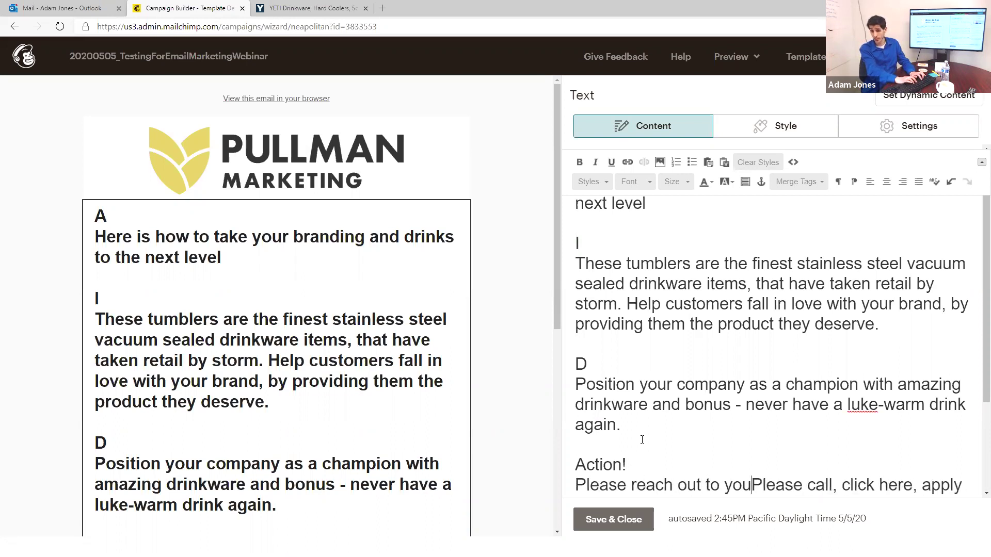
pyautogui.write('les rep,')
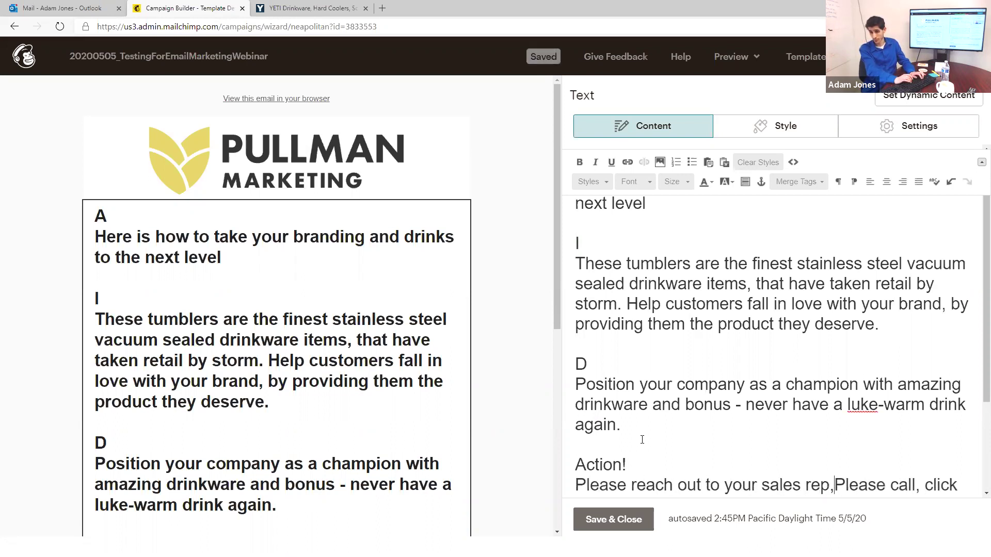
pyautogui.press('BackSpace')
pyautogui.write('to receive ')
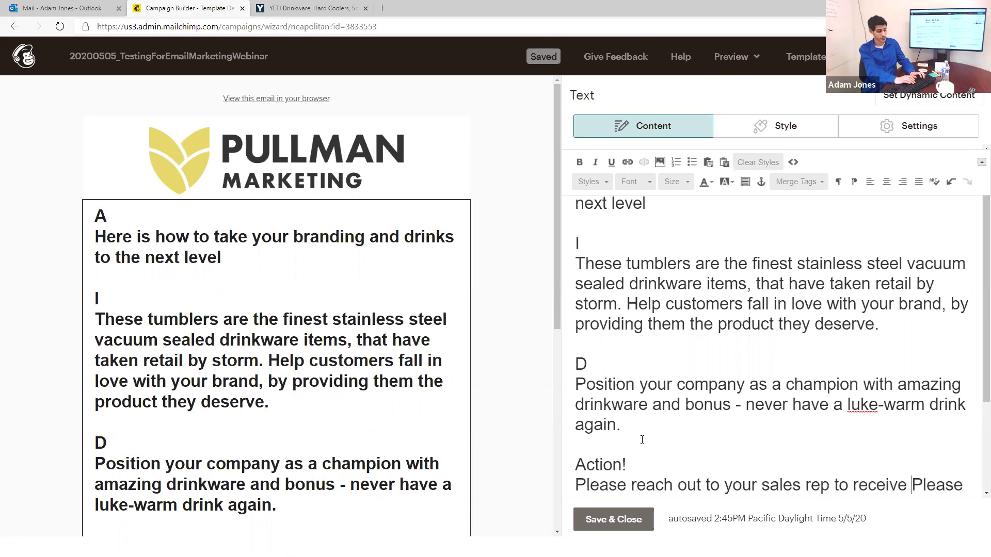
pyautogui.write('40% ')
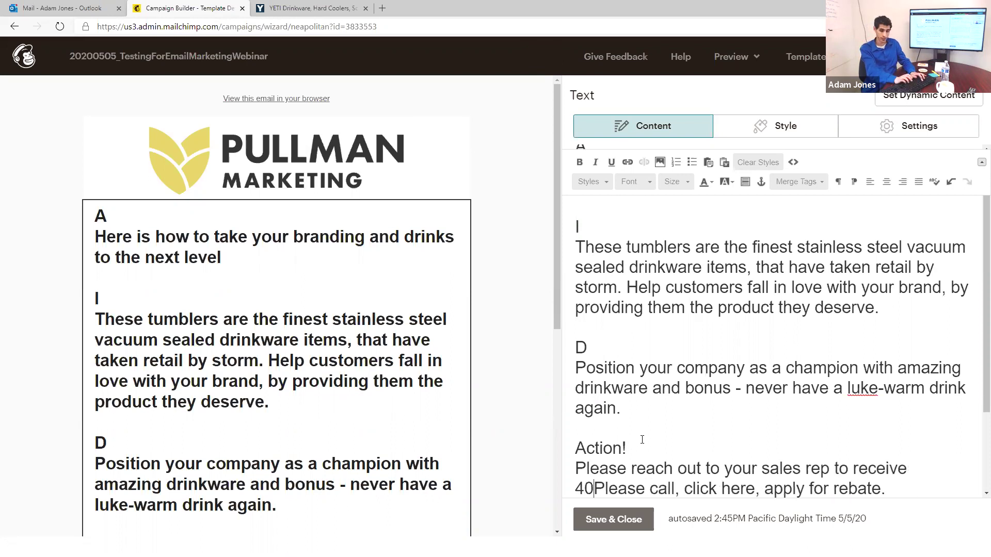
pyautogui.write('off you')
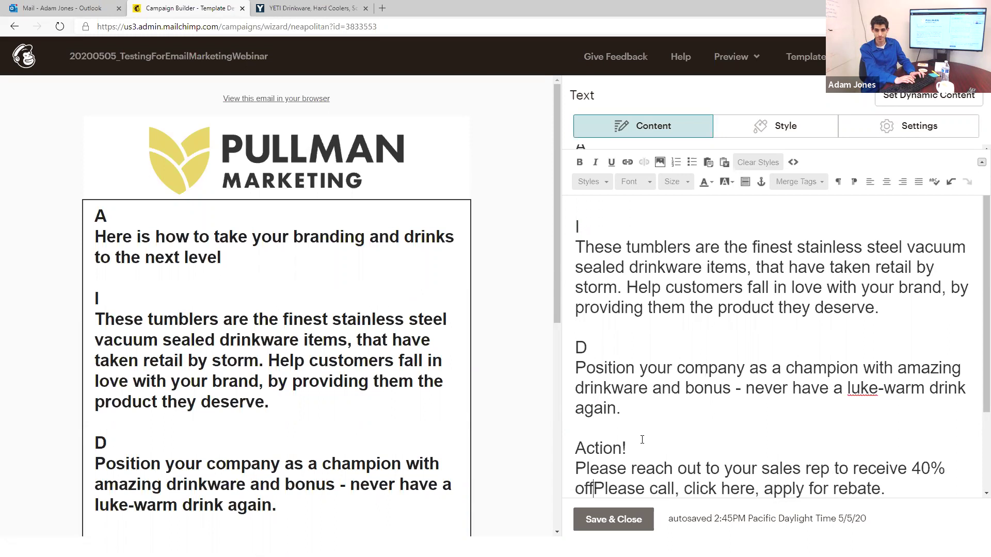
pyautogui.write('r next or')
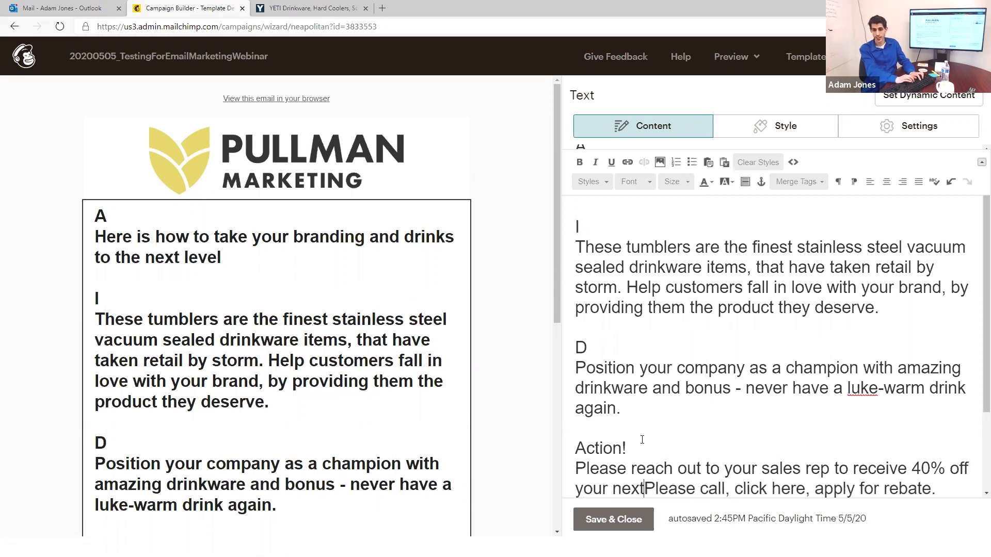
pyautogui.write('der')
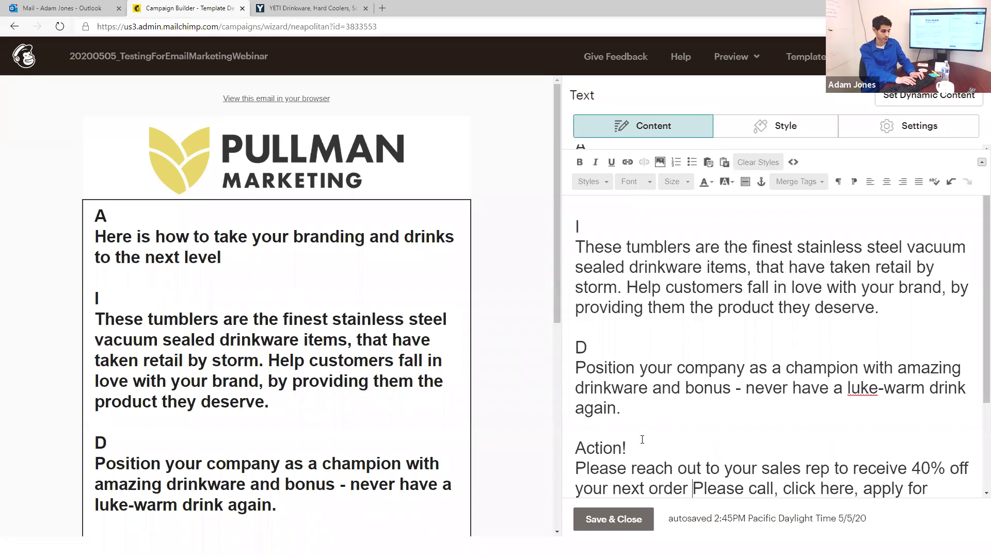
pyautogui.press('BackSpace')
pyautogui.write('. Offer')
pyautogui.write(' expires ')
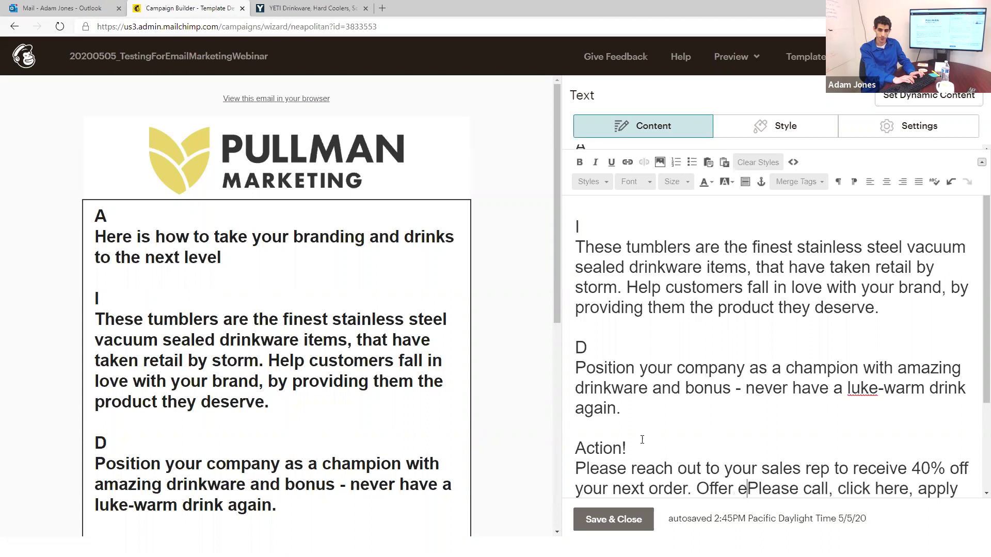
pyautogui.write('5/10/2020')
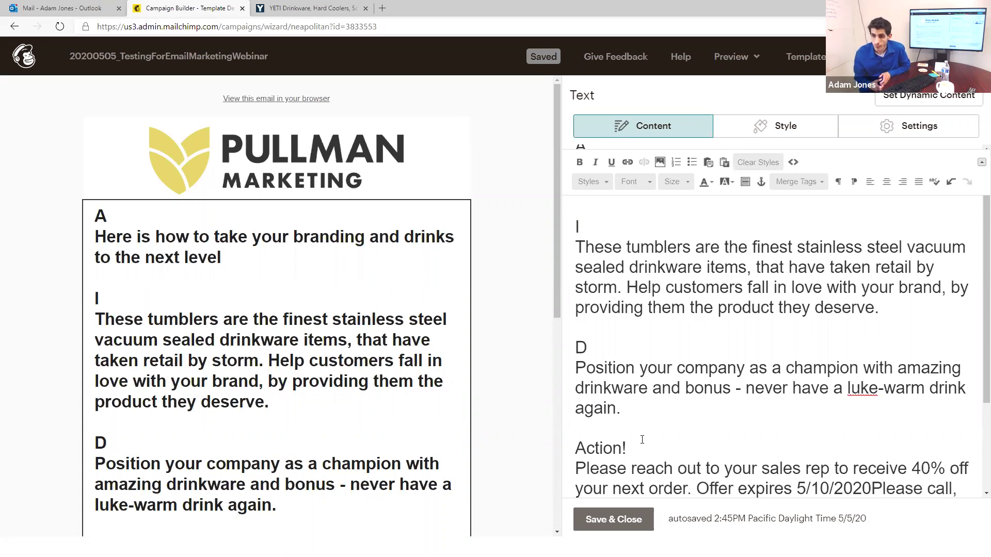
pyautogui.write(', click here,')
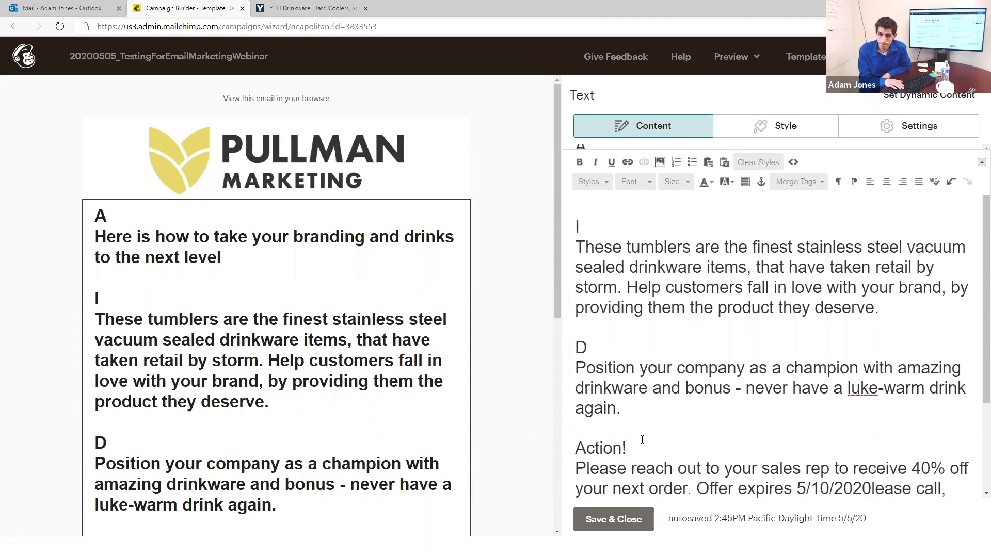
pyautogui.press('BackSpace')
pyautogui.press('BackSpace')
pyautogui.press('BackSpace')
pyautogui.press('BackSpace')
pyautogui.press('BackSpace')
pyautogui.press('BackSpace')
pyautogui.press('BackSpace')
pyautogui.press('BackSpace')
pyautogui.press('BackSpace')
pyautogui.press('BackSpace')
pyautogui.press('BackSpace')
pyautogui.press('BackSpace')
pyautogui.press('BackSpace')
pyautogui.press('BackSpace')
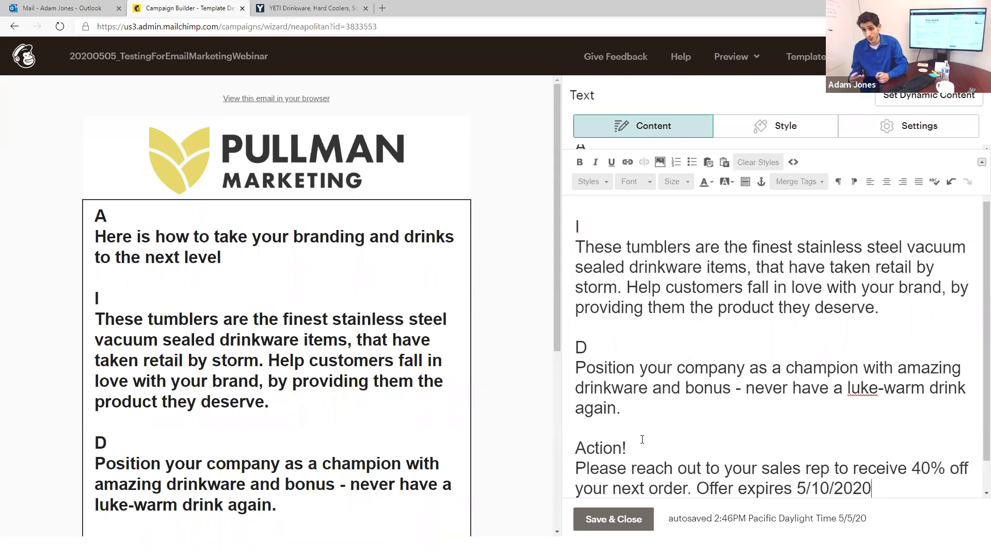
# Step: Check the Action section ending with the 5/10/2020 expiry in the preview, then save the text block
pyautogui.scroll(-1, 642, 440)
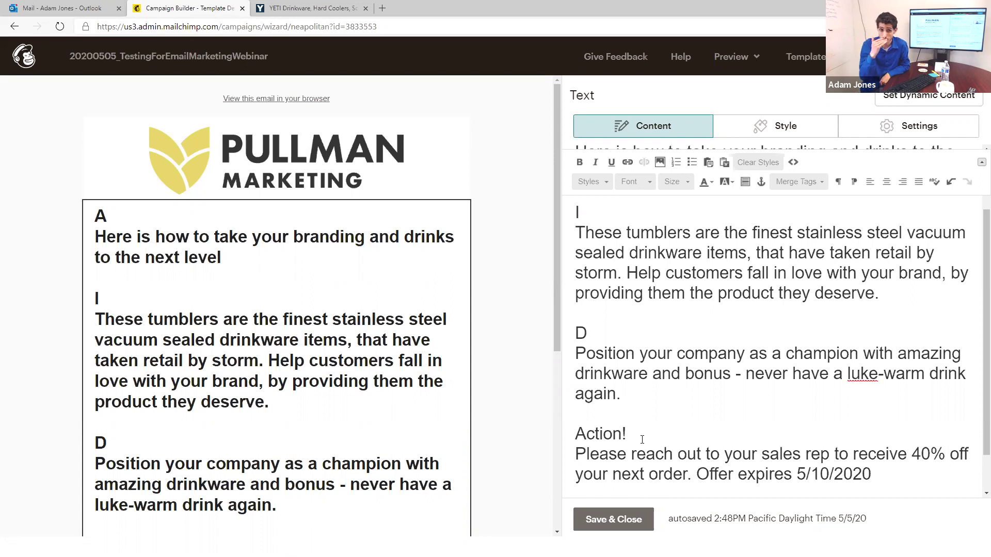
pyautogui.scroll(-3, 399, 317)
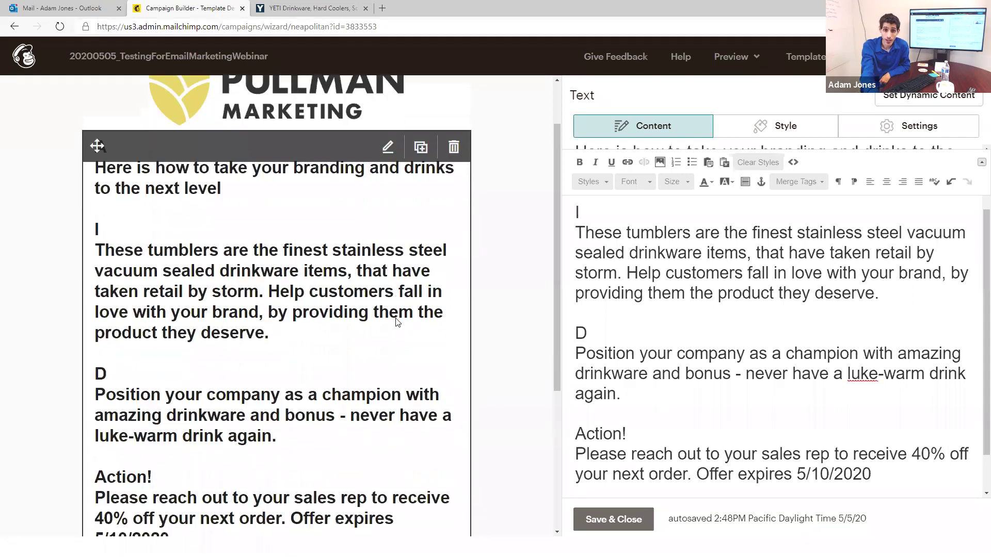
pyautogui.scroll(-1, 674, 408)
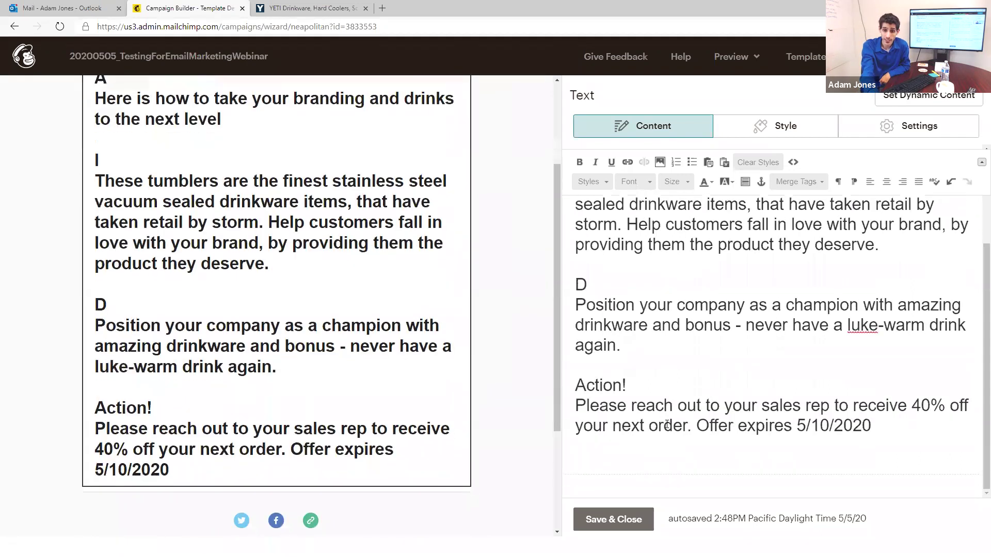
pyautogui.click(629, 522)
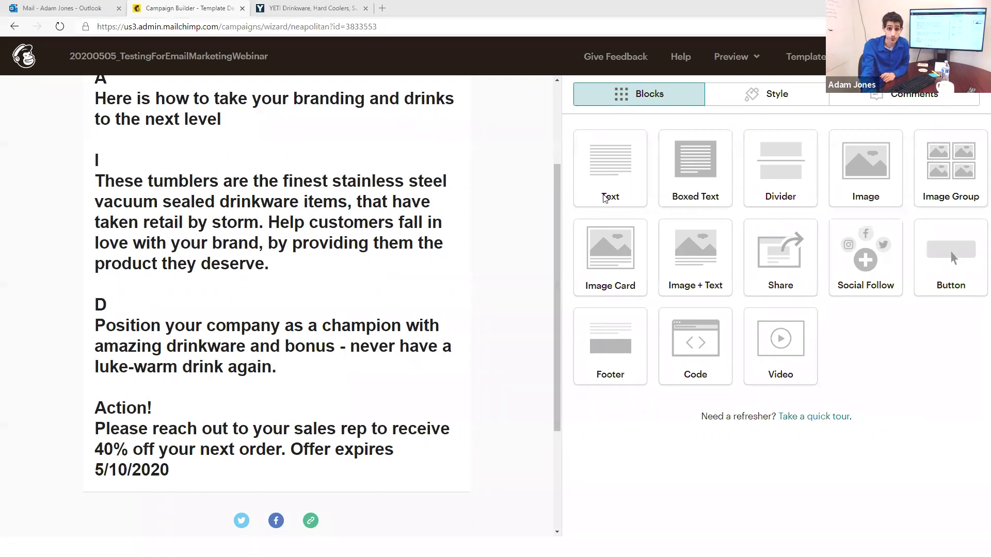
# Step: Scroll through the email preview to review the finished design
pyautogui.scroll(-2, 481, 284)
pyautogui.scroll(4, 277, 287)
pyautogui.scroll(-4, 277, 287)
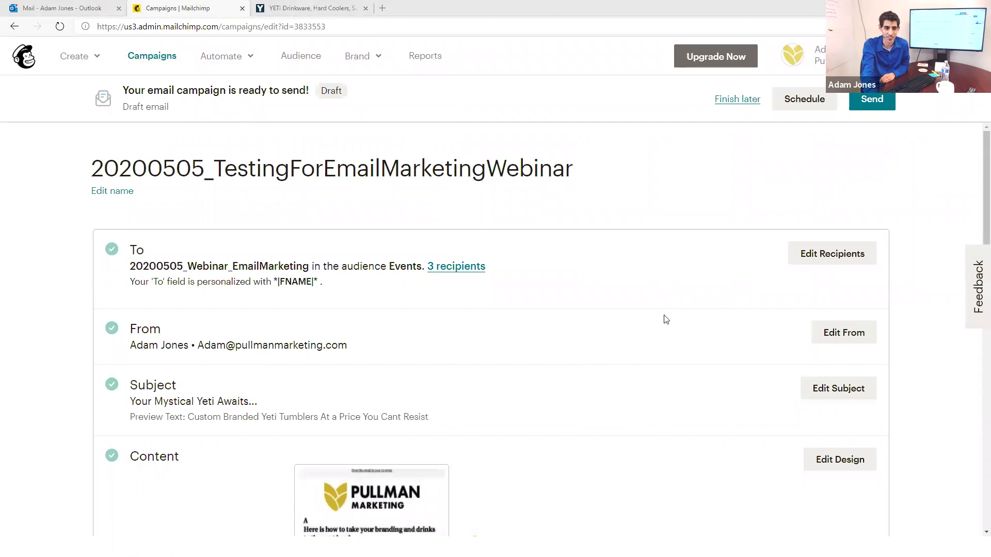
# Step: Review the completed To, From, Subject and Content checklist and open Send a Test Email
pyautogui.scroll(-3, 570, 303)
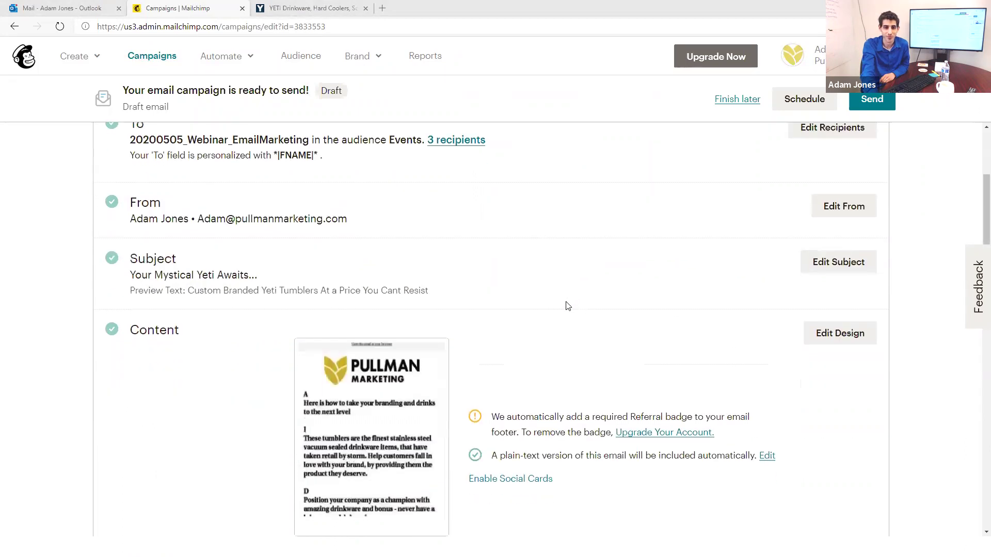
pyautogui.scroll(-1, 570, 304)
pyautogui.scroll(-7, 571, 304)
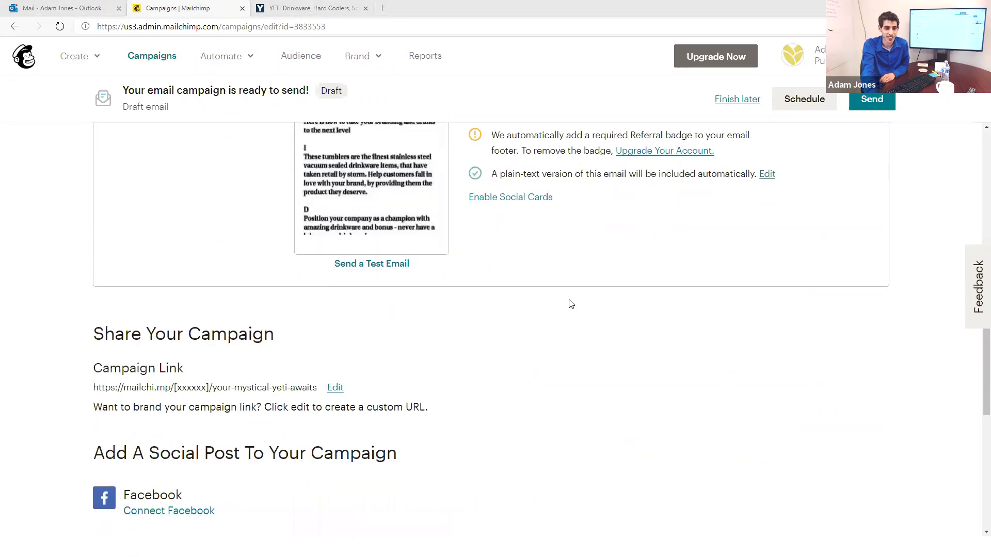
pyautogui.scroll(14, 590, 310)
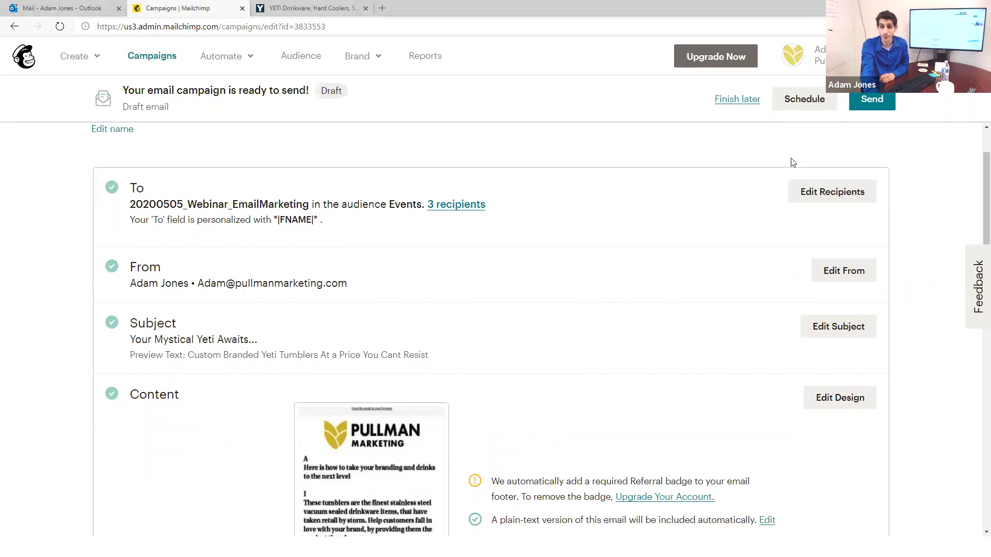
pyautogui.scroll(-3, 429, 354)
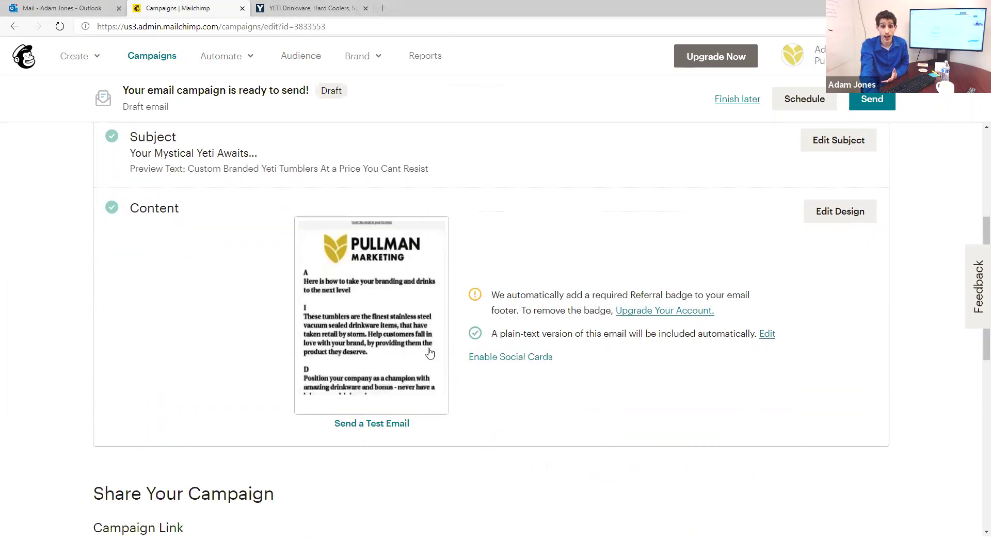
pyautogui.click(387, 427)
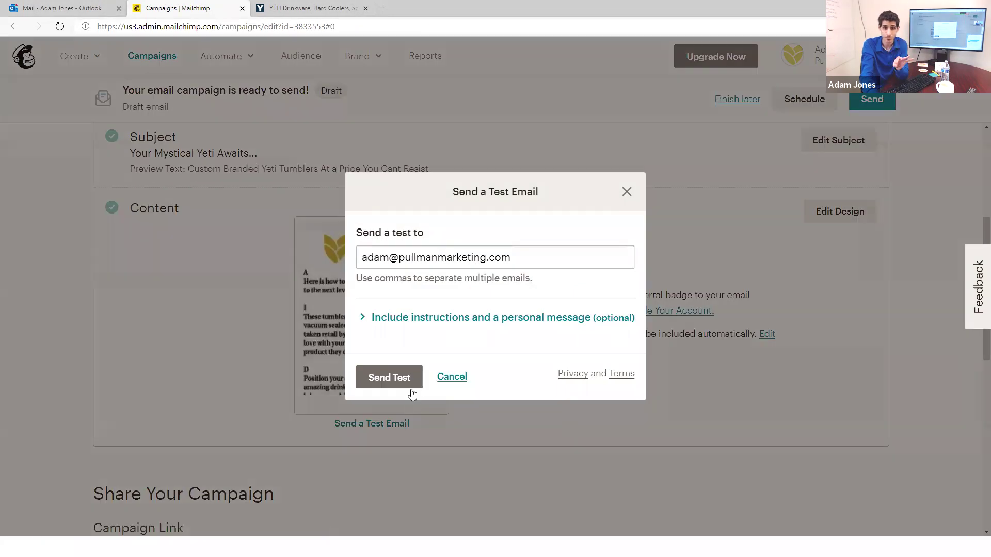
# Step: Send the campaign test email, acknowledge the 'Bon voyage' confirmation, and switch to Outlook
pyautogui.click(412, 382)
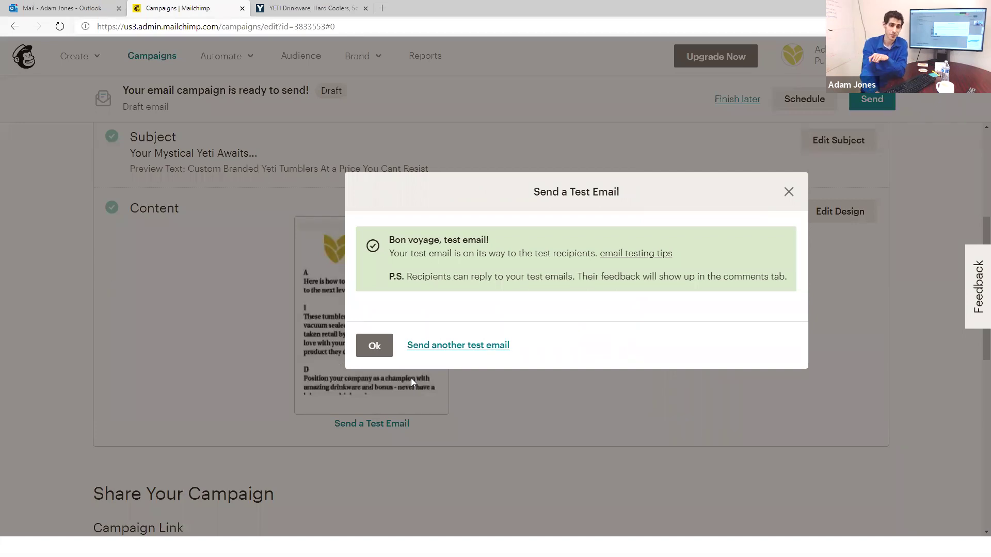
pyautogui.click(372, 344)
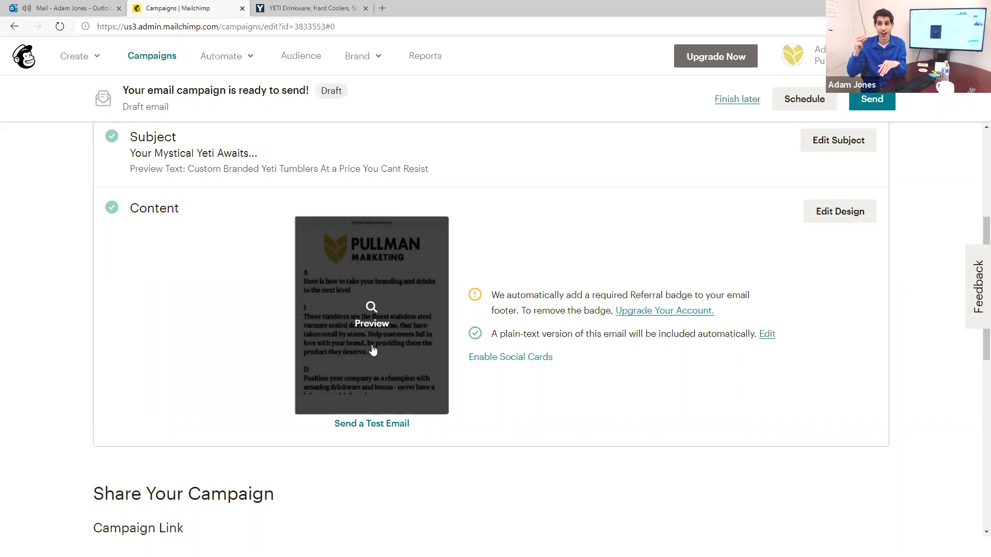
pyautogui.click(72, 8)
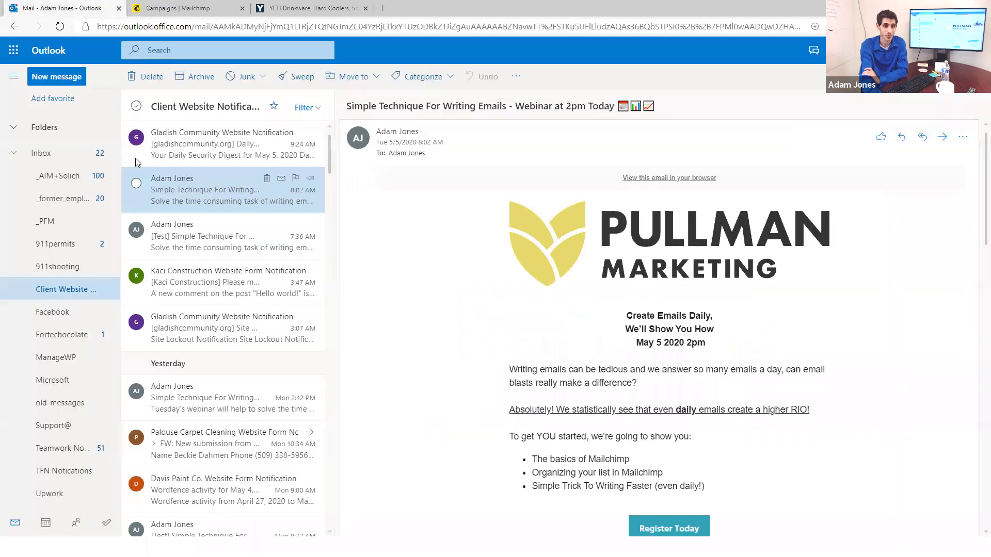
# Step: File the test email into Client Website Notifications and open '[Test] Your Mystical Yeti Awaits...'
pyautogui.click(61, 155)
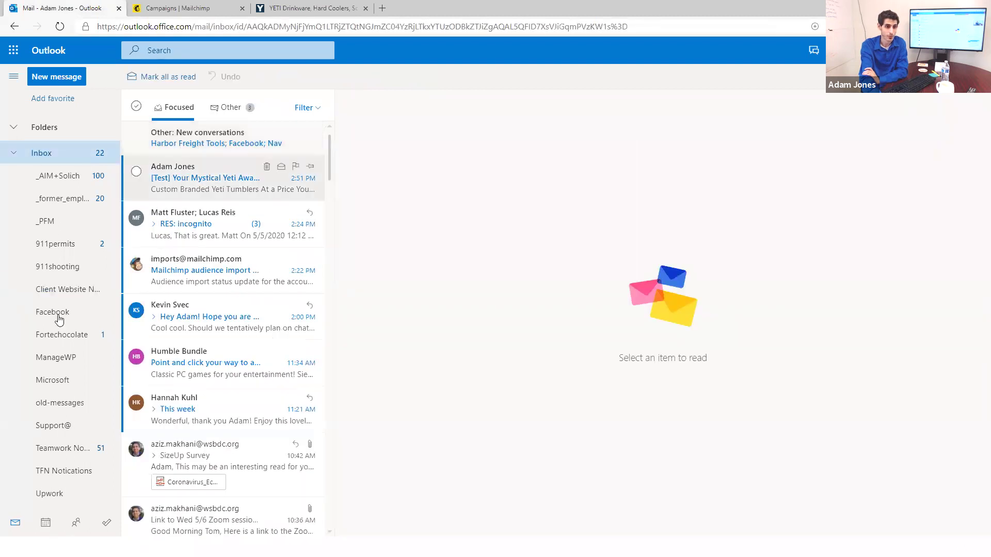
pyautogui.moveTo(56, 290); pyautogui.dragTo(61, 291)
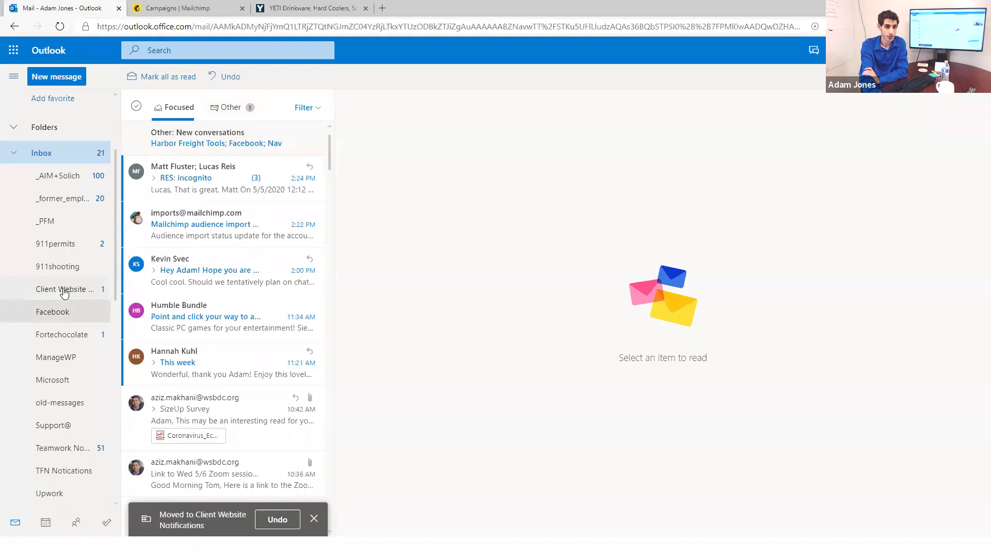
pyautogui.click(62, 290)
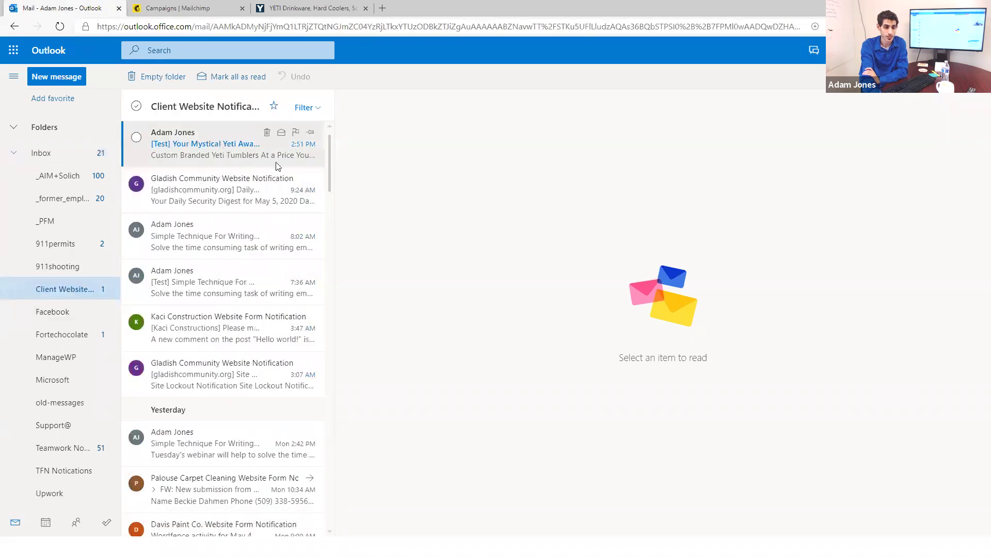
pyautogui.moveTo(343, 155); pyautogui.dragTo(347, 155)
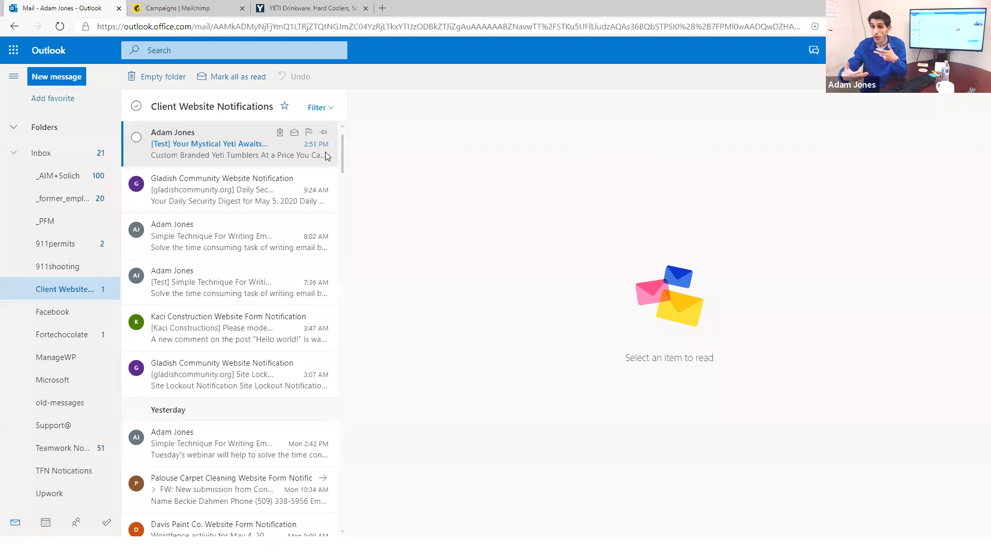
pyautogui.click(229, 155)
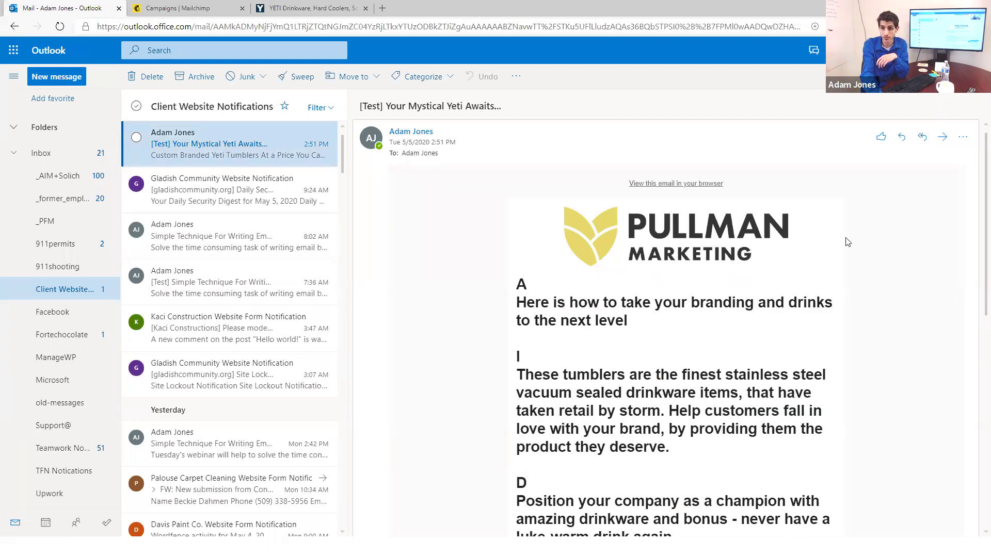
# Step: Check that the Pullman logo opens the website and the Twitter footer link works
pyautogui.click(667, 253)
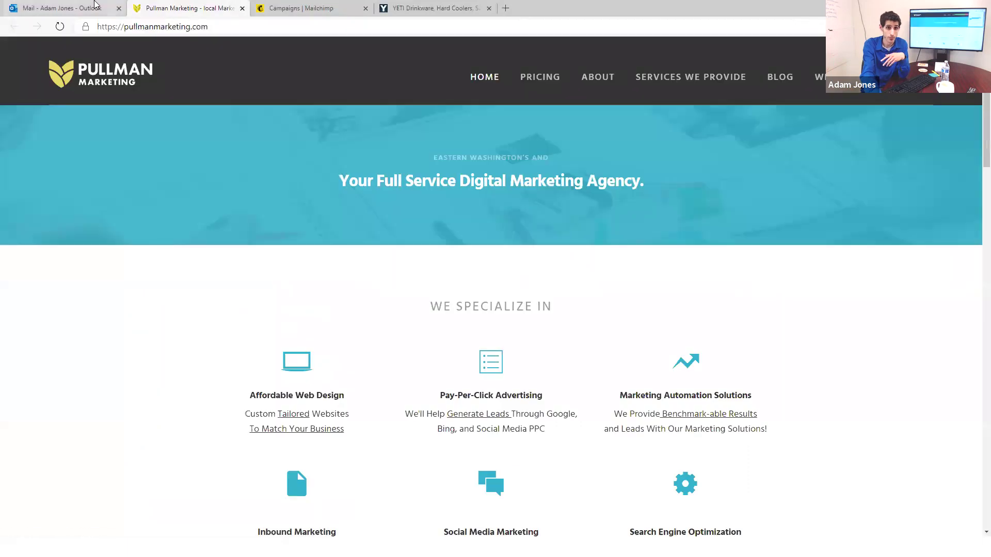
pyautogui.click(95, 6)
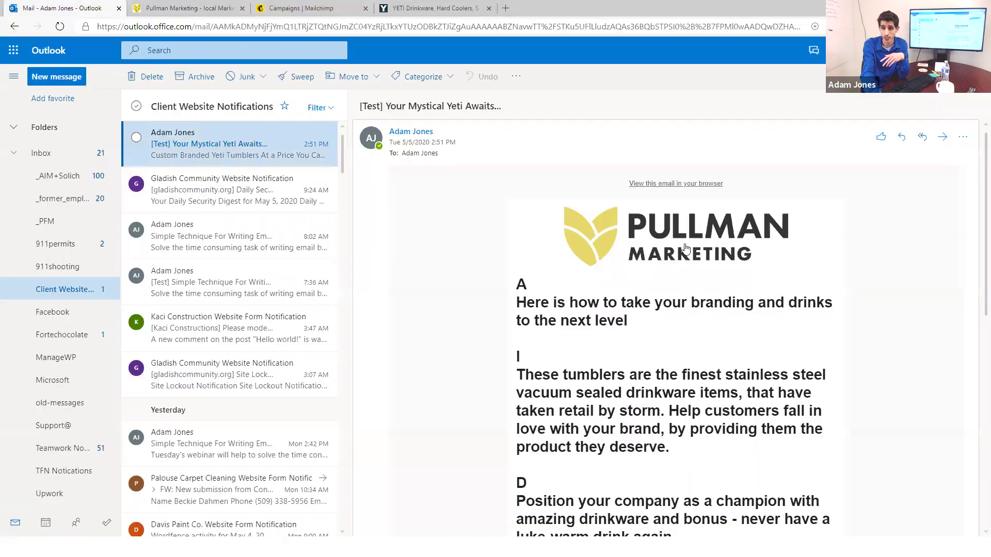
pyautogui.scroll(-5, 671, 317)
pyautogui.click(645, 297)
pyautogui.click(366, 8)
pyautogui.scroll(1, 776, 326)
pyautogui.scroll(5, 776, 326)
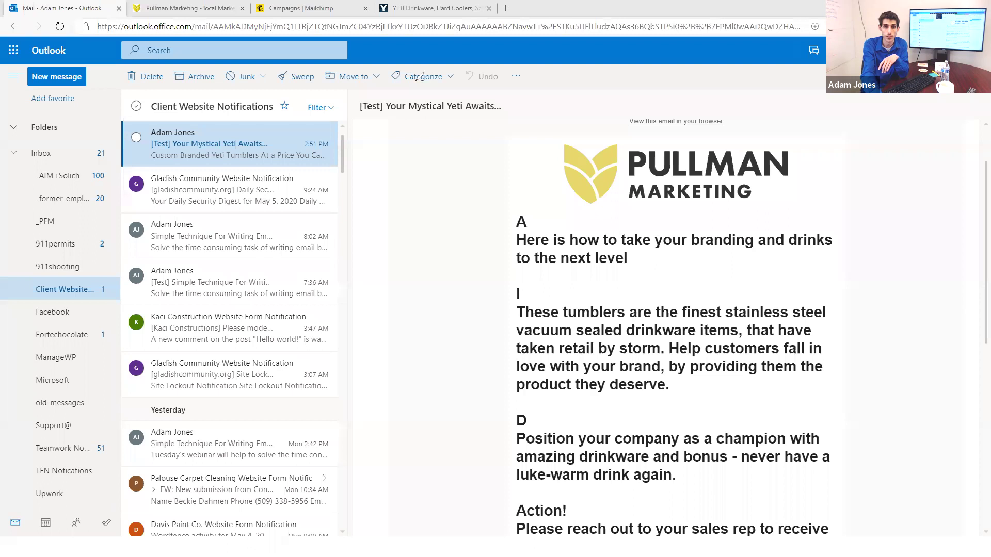
# Step: Draw blue annotation bars above section A and between sections I and D of the email
pyautogui.moveTo(458, 200); pyautogui.dragTo(479, 315)
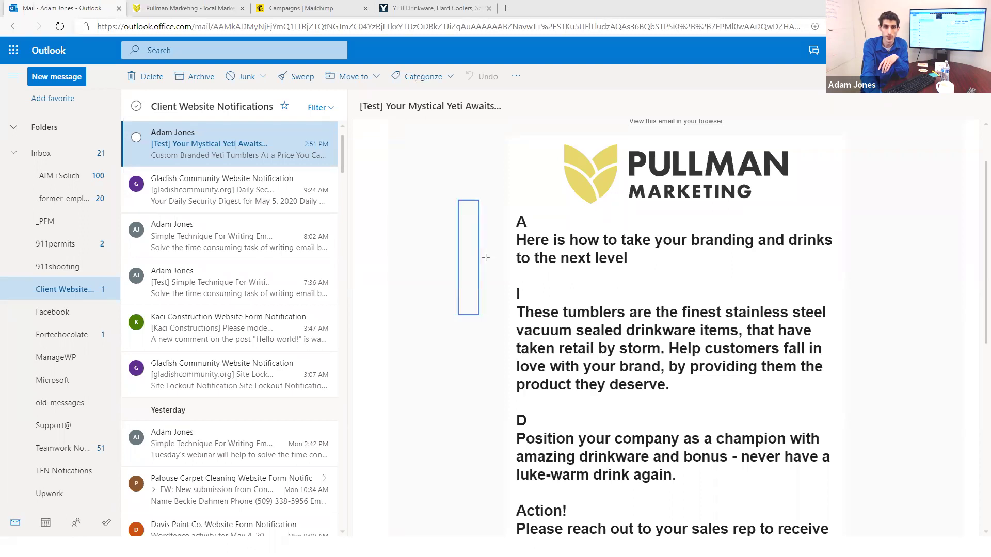
pyautogui.moveTo(453, 189); pyautogui.dragTo(500, 539)
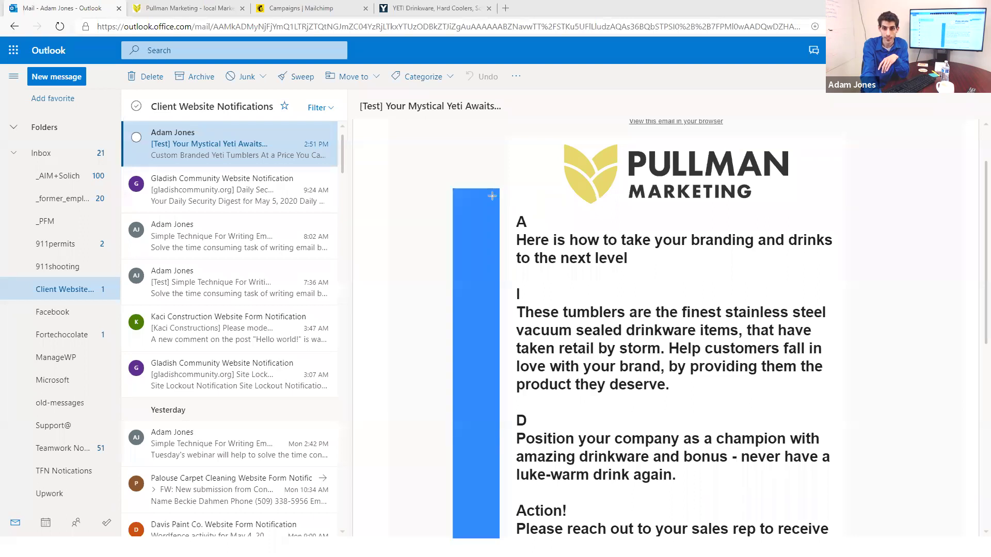
pyautogui.moveTo(490, 187); pyautogui.dragTo(897, 213)
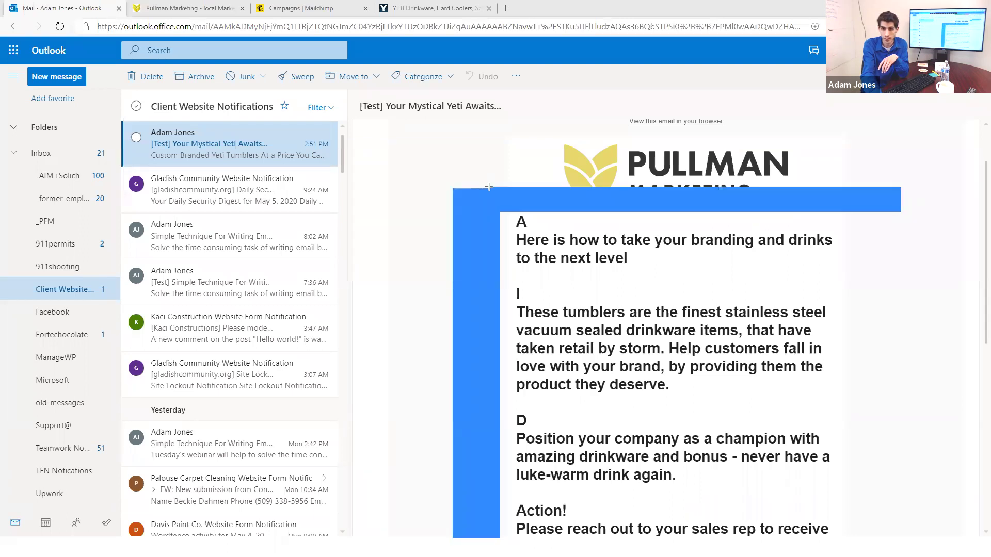
pyautogui.moveTo(494, 413); pyautogui.dragTo(857, 396)
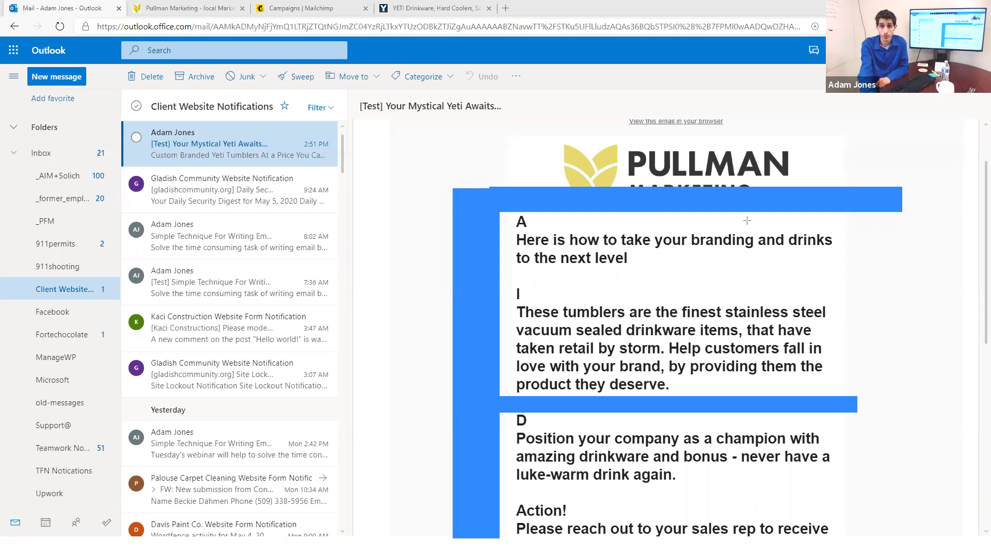
# Step: Select and copy the email body text from 'A' through '5/10/2020'
pyautogui.scroll(-2, 726, 331)
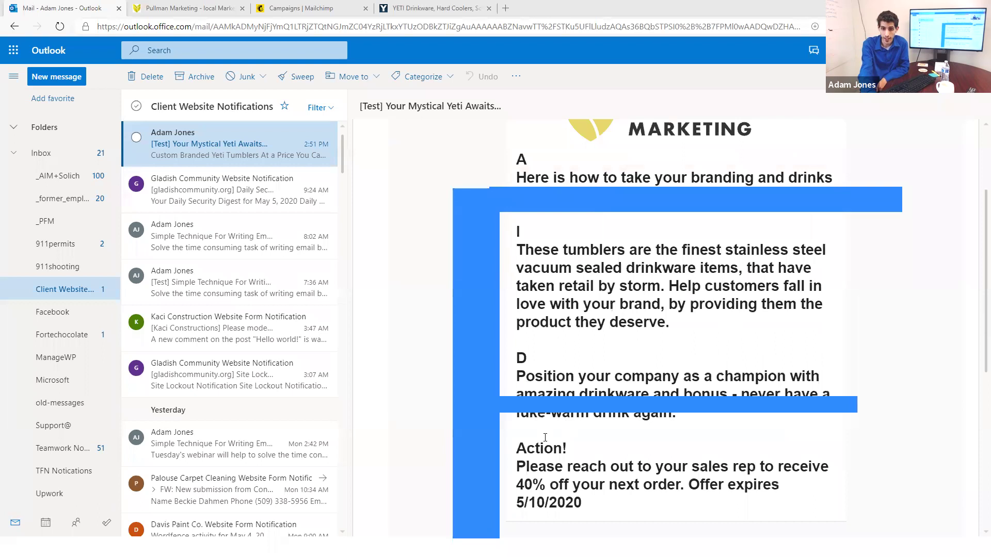
pyautogui.moveTo(517, 447); pyautogui.dragTo(608, 497)
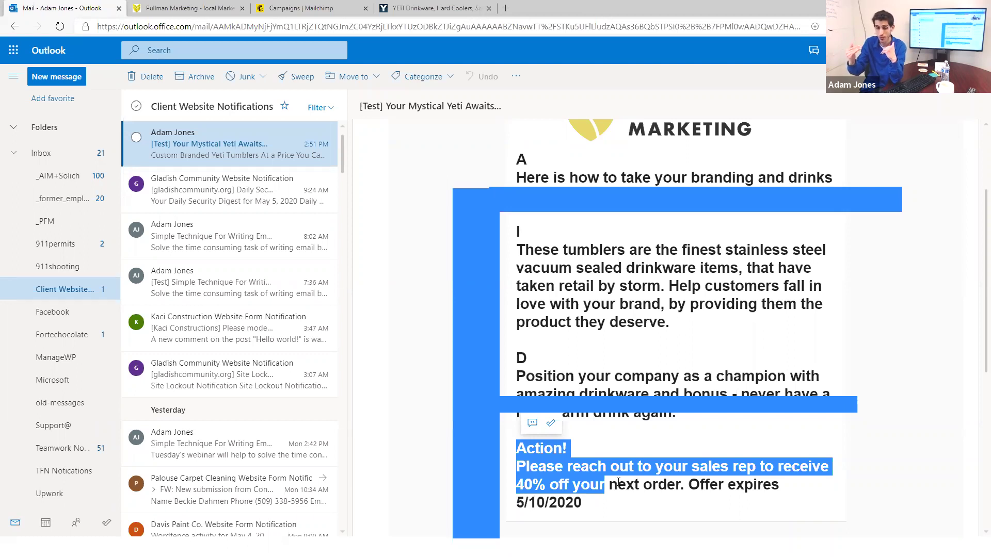
pyautogui.scroll(1, 627, 423)
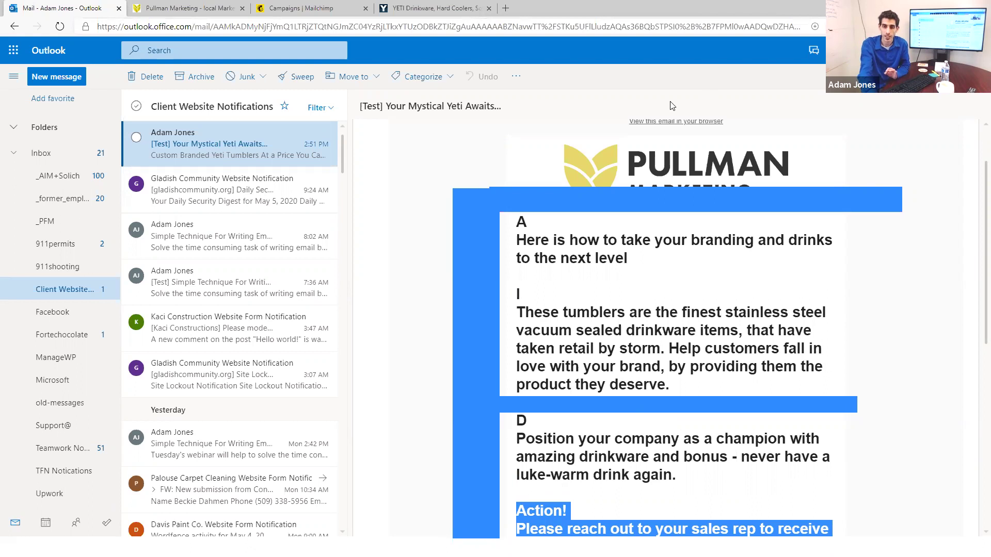
pyautogui.hotkey('ctrl', '2')
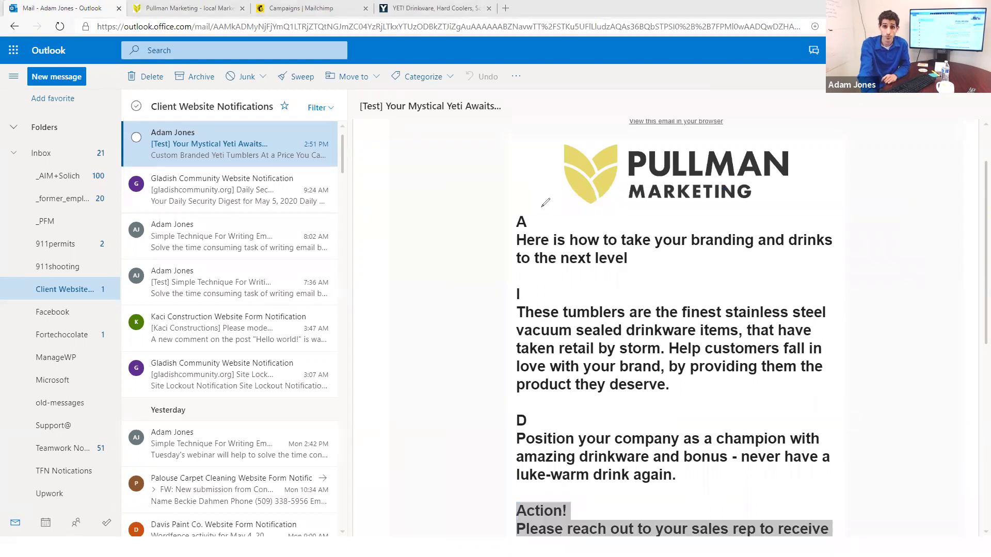
pyautogui.moveTo(516, 222); pyautogui.dragTo(660, 421)
pyautogui.moveTo(659, 440); pyautogui.dragTo(660, 441)
# Step: Search the web for 'grammarly' in a new browser tab
pyautogui.hotkey('ctrl', 't')
pyautogui.write('grammarly')
pyautogui.press('Return')
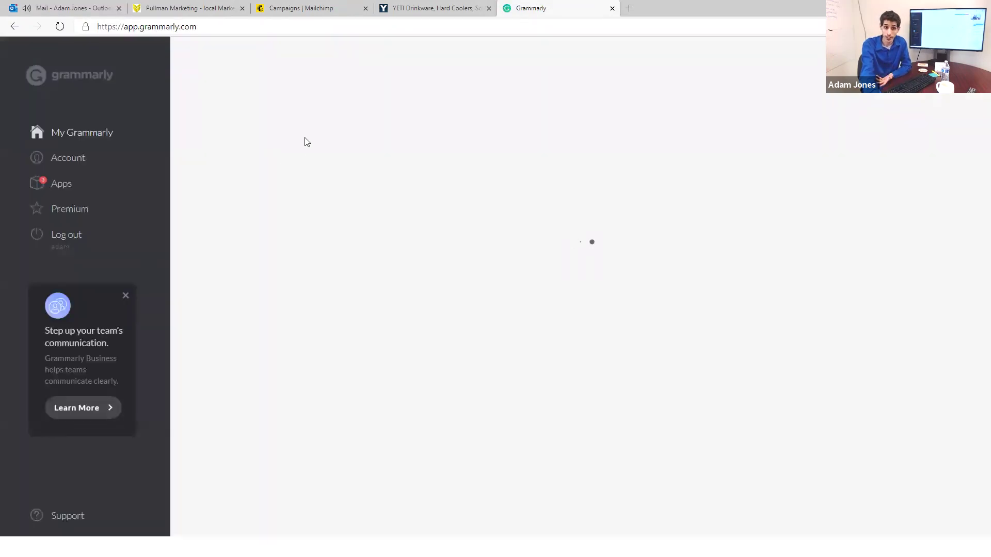
# Step: Paste the email text into a new Grammarly document and accept the 'vacuum-sealed' hyphenation
pyautogui.click(231, 163)
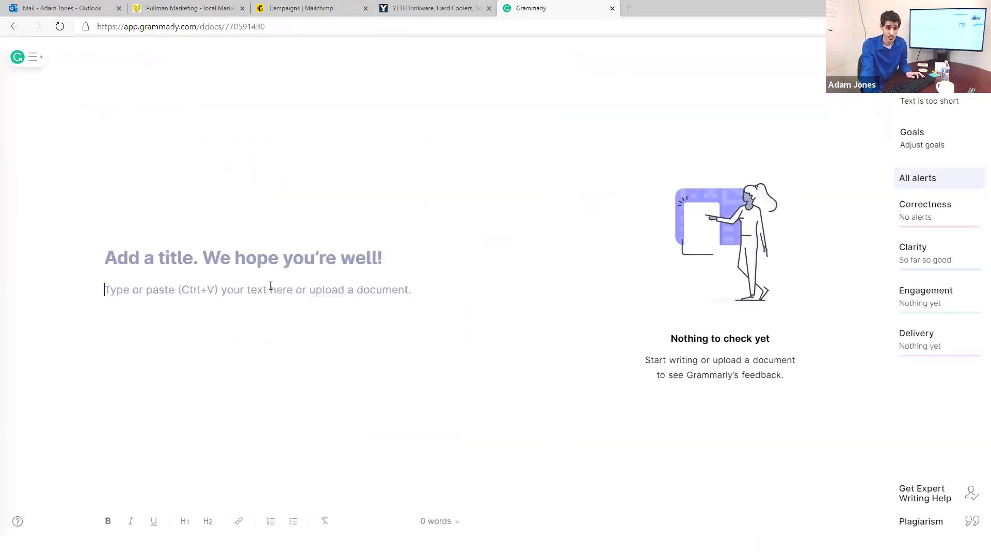
pyautogui.hotkey('ctrl', 'v')
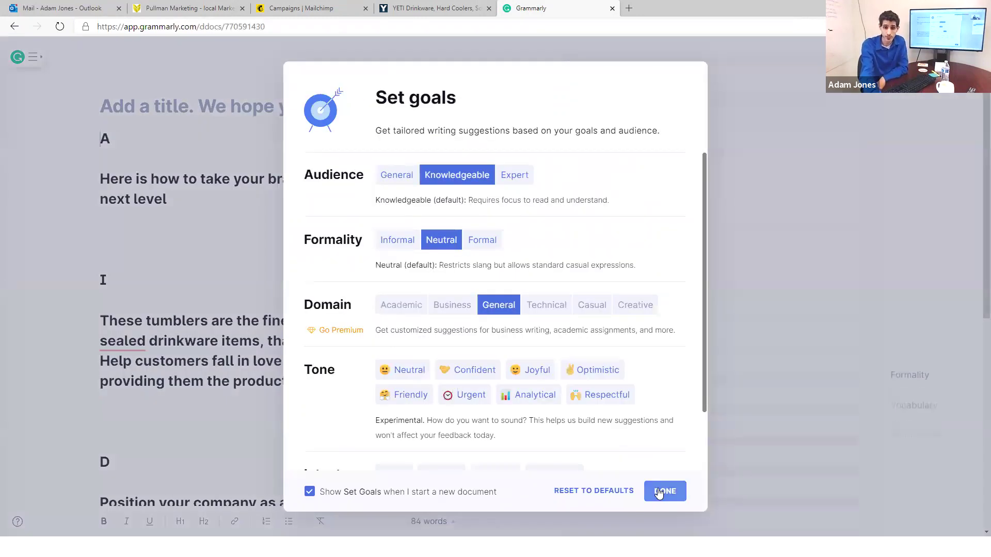
pyautogui.click(659, 493)
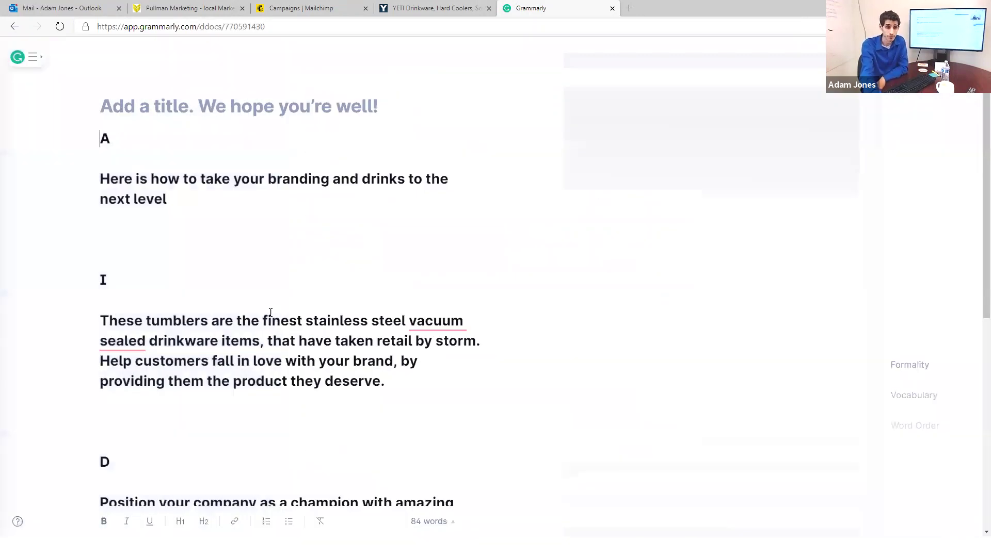
pyautogui.click(432, 317)
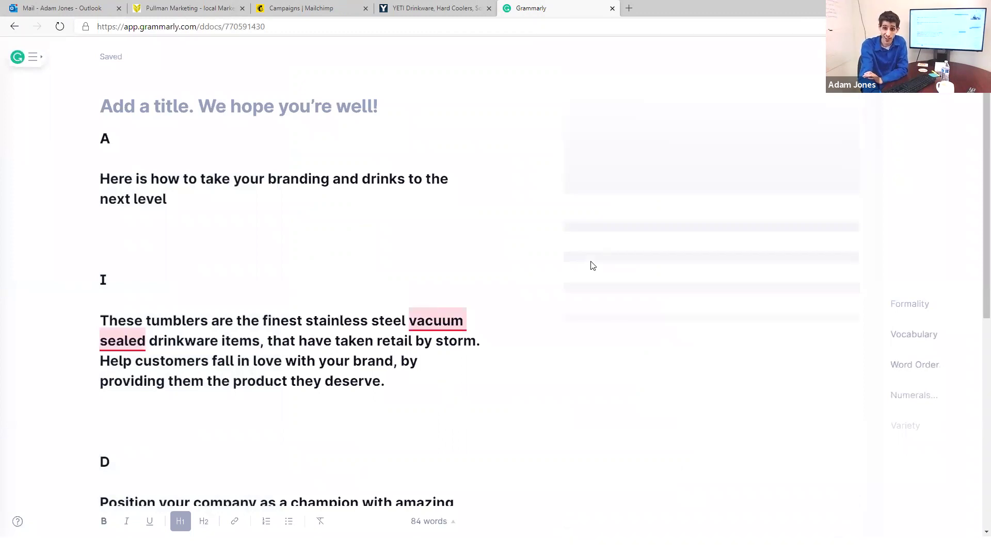
pyautogui.click(704, 305)
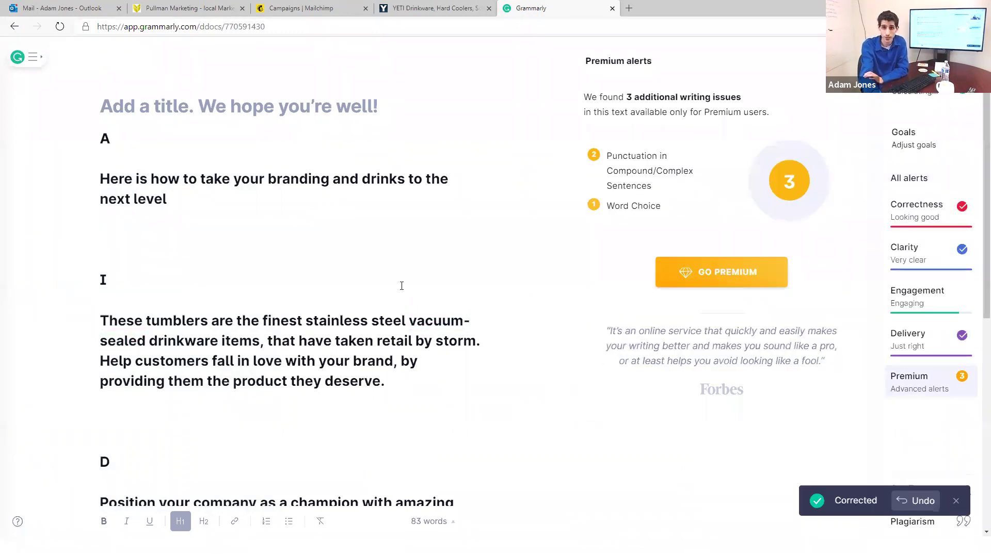
pyautogui.scroll(-6, 330, 311)
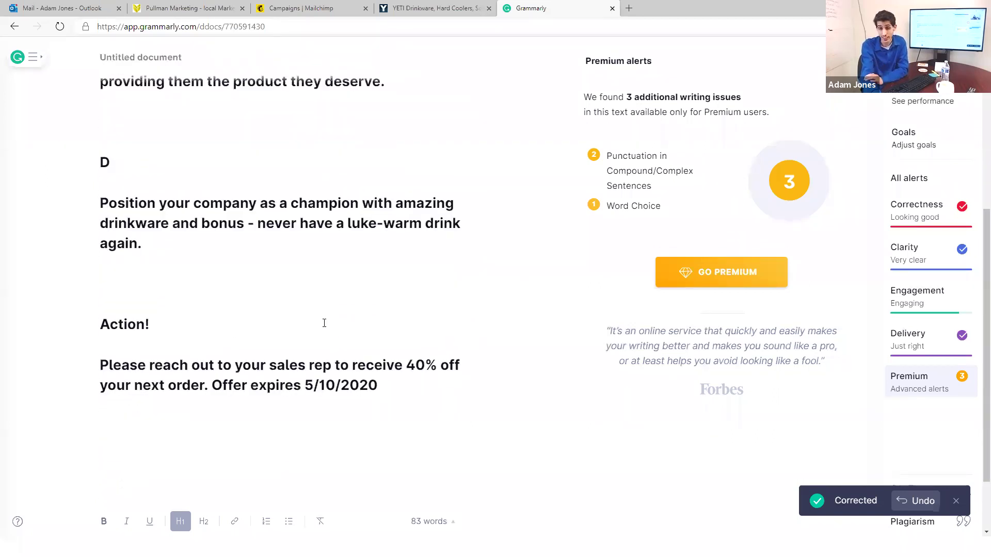
pyautogui.scroll(2, 324, 324)
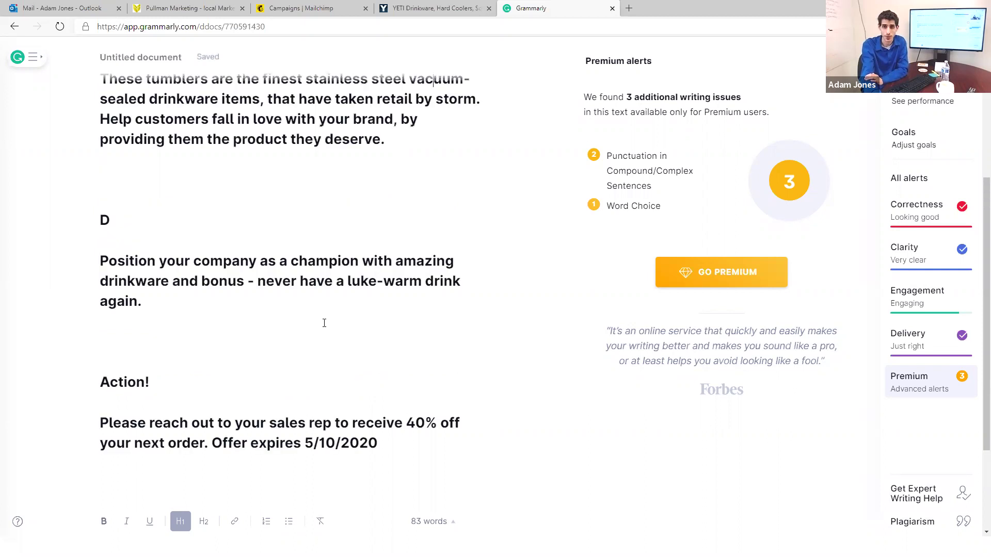
pyautogui.scroll(2, 325, 328)
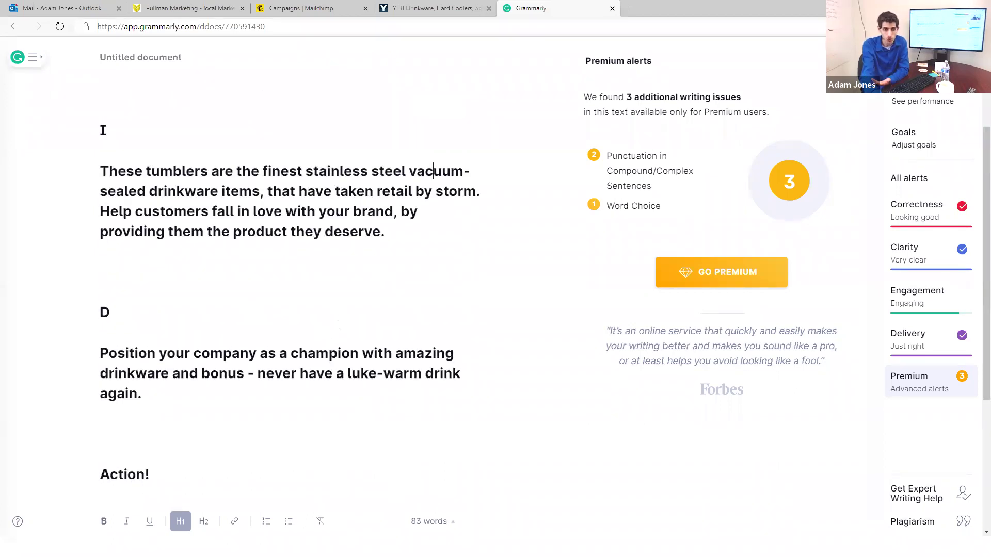
pyautogui.scroll(4, 338, 325)
# Step: Add a period after 'next level', then delete and restore the 'These tumblers' paragraph
pyautogui.click(284, 230)
pyautogui.click(277, 196)
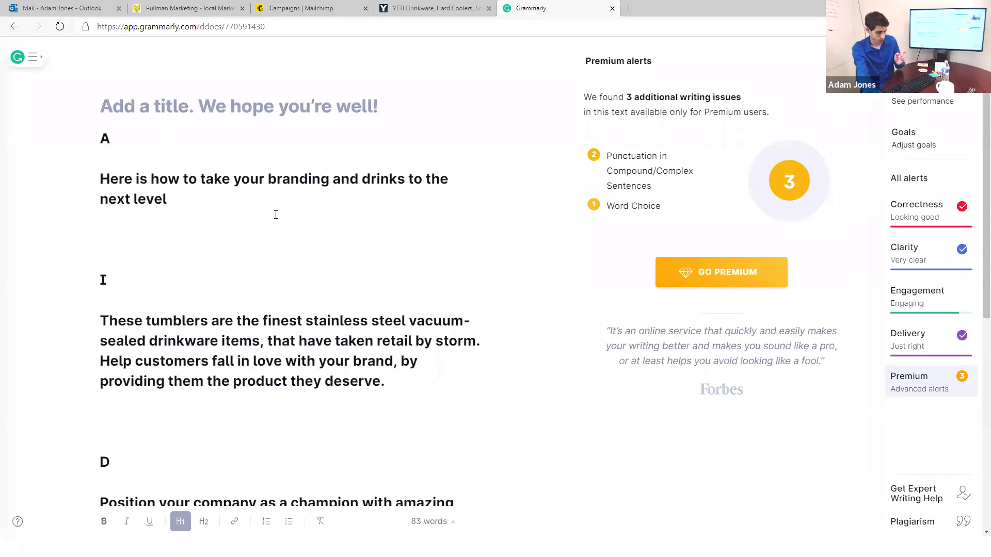
pyautogui.write('.')
pyautogui.click(270, 274)
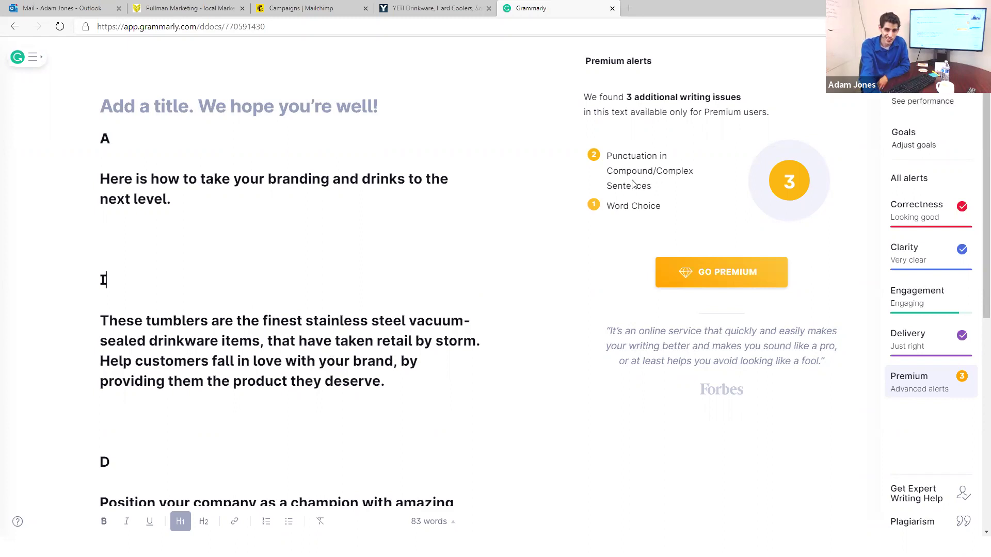
pyautogui.tripleClick(268, 338)
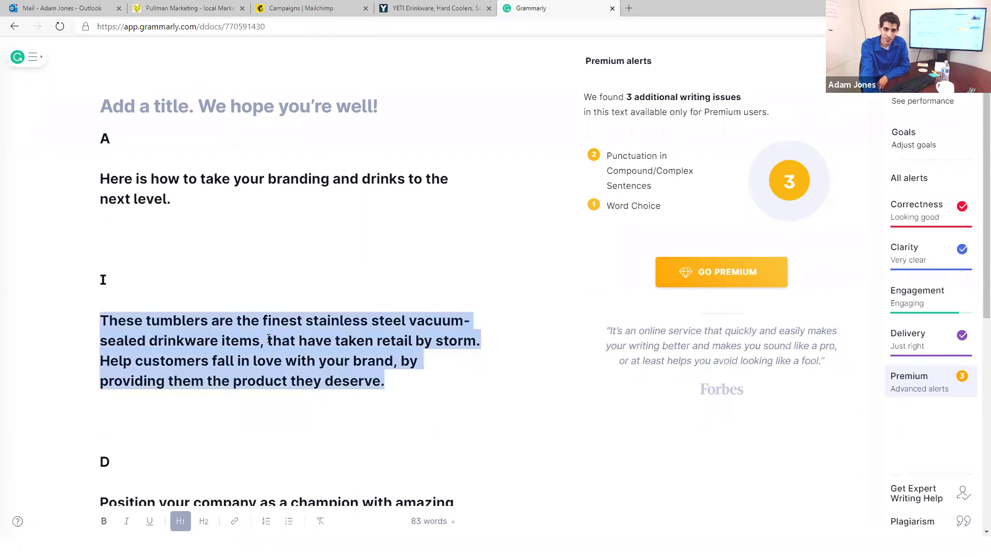
pyautogui.press('BackSpace')
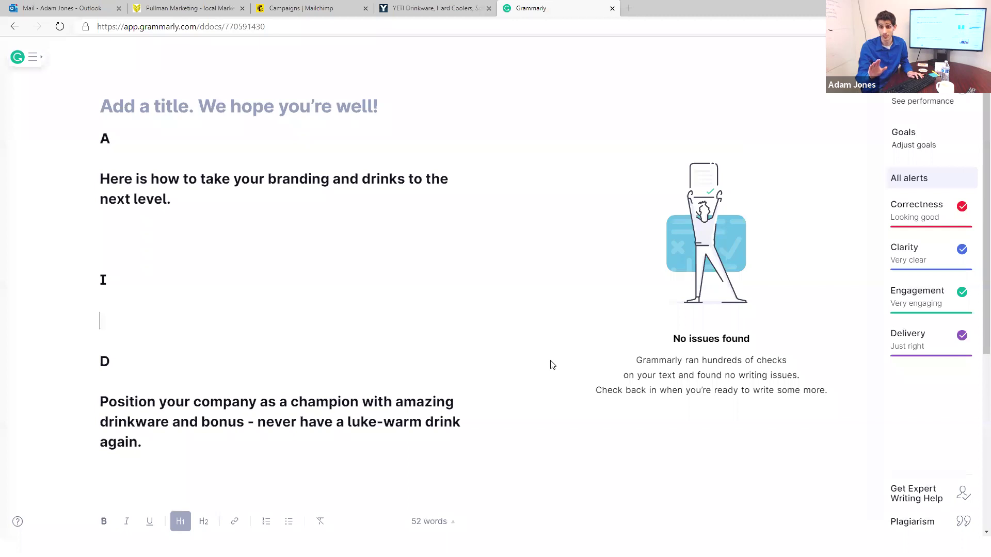
pyautogui.hotkey('ctrl', 'z')
pyautogui.scroll(-1, 552, 365)
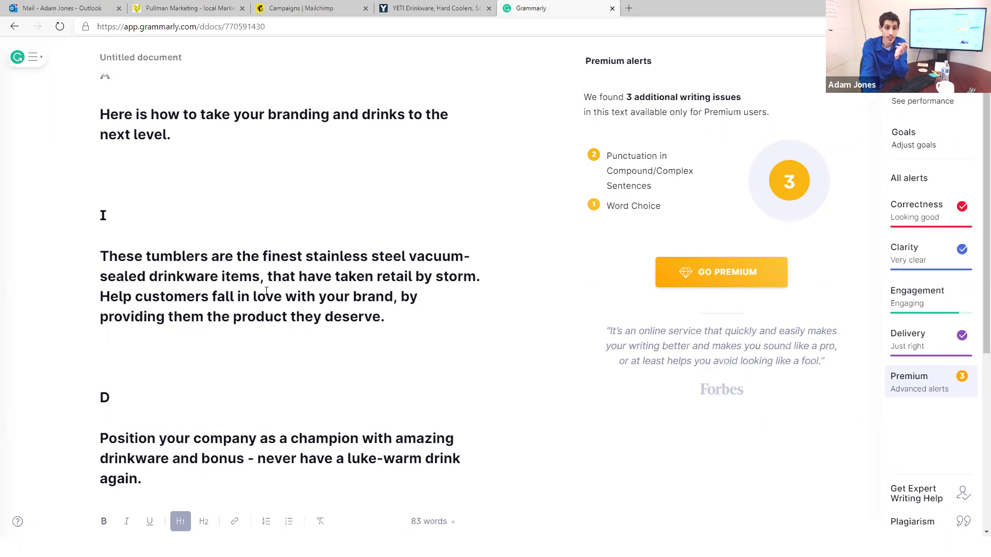
# Step: Change 'These' to 'Yeti' in the tumblers paragraph and review synonyms for 'finest'
pyautogui.doubleClick(134, 256)
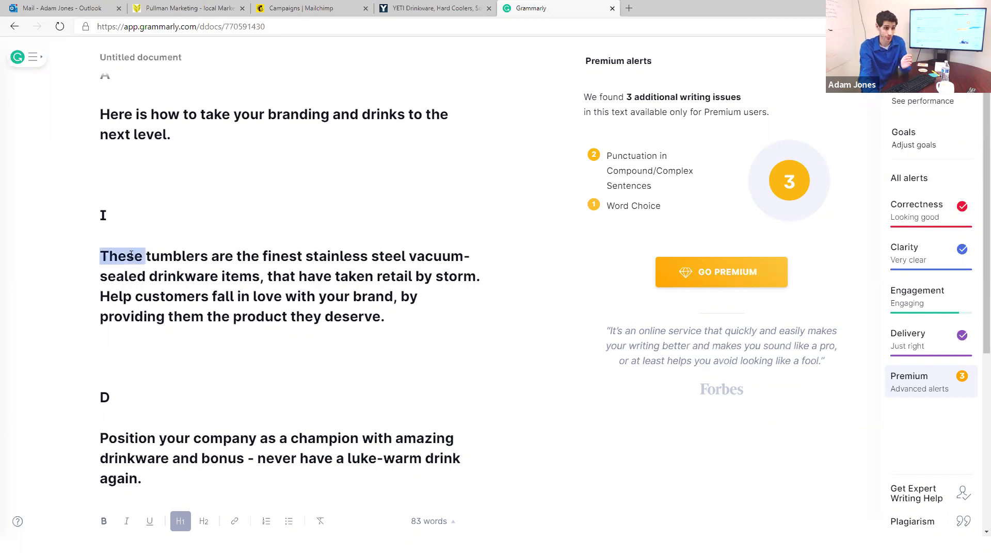
pyautogui.write('Yeti')
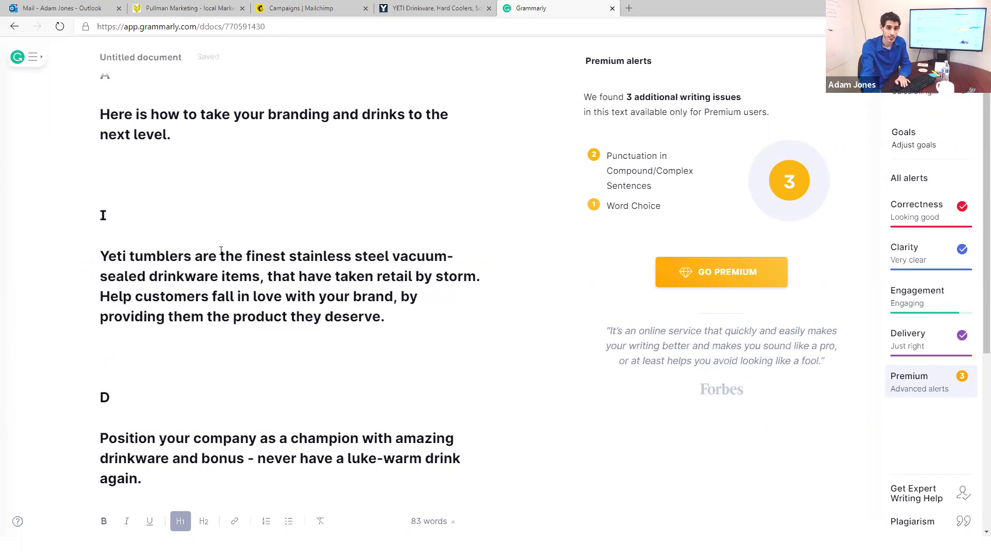
pyautogui.doubleClick(253, 256)
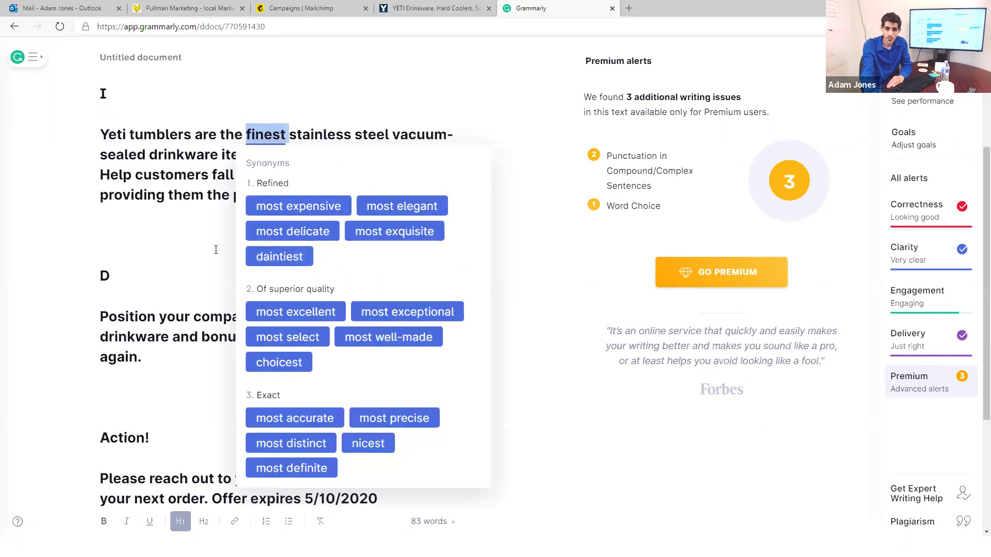
pyautogui.click(181, 183)
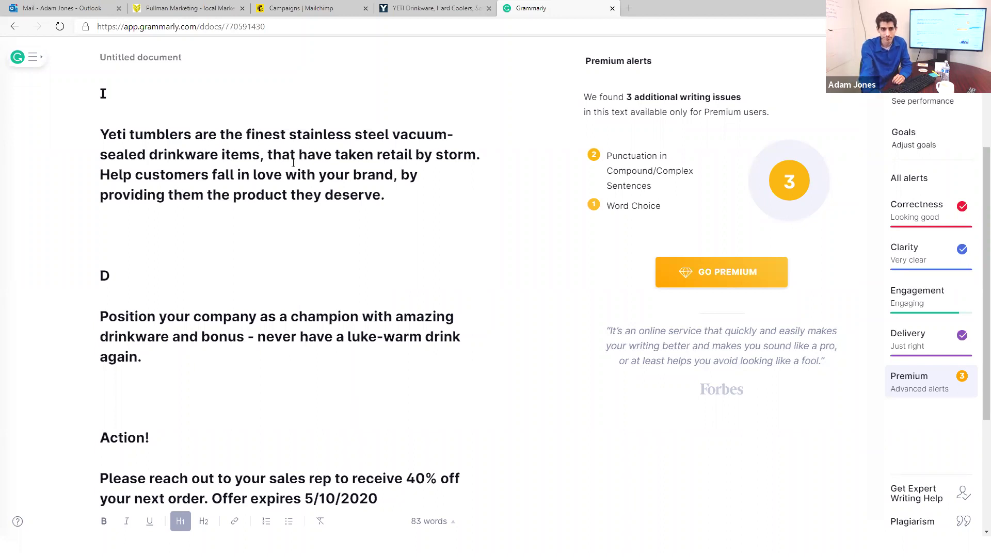
# Step: Delete ', that have taken retail by storm' and the comma after 'brand', then select all
pyautogui.moveTo(259, 157); pyautogui.dragTo(477, 157)
pyautogui.press('BackSpace')
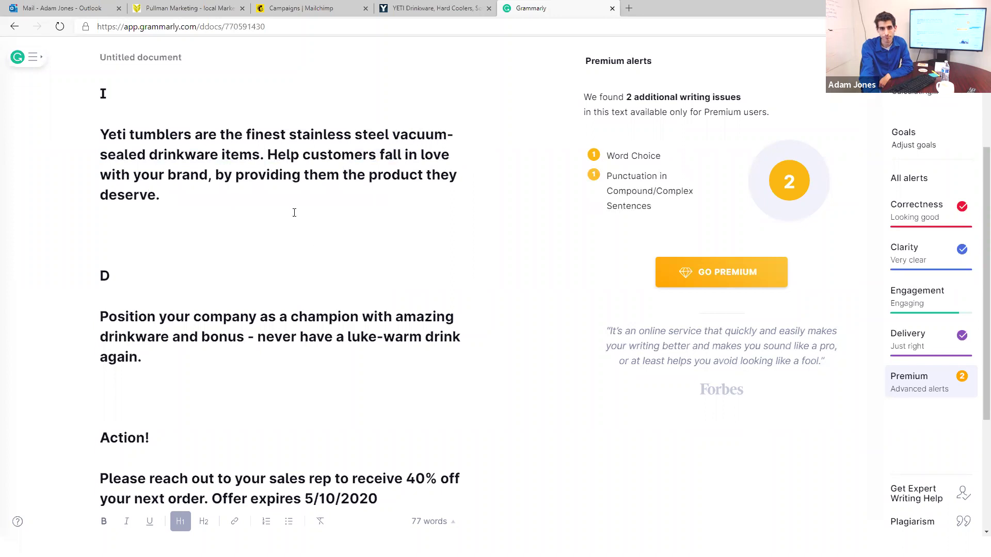
pyautogui.moveTo(269, 156); pyautogui.dragTo(356, 167)
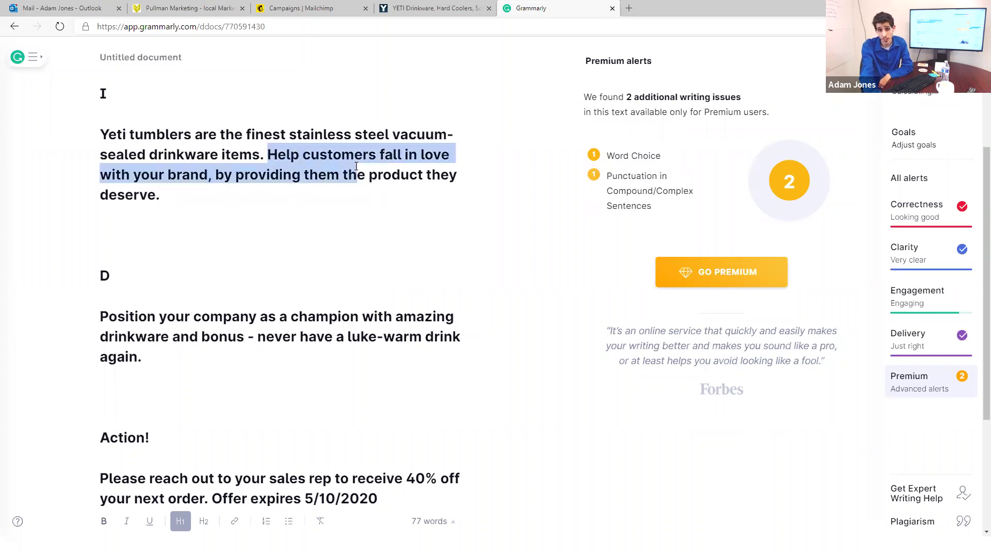
pyautogui.click(231, 177)
pyautogui.click(218, 178)
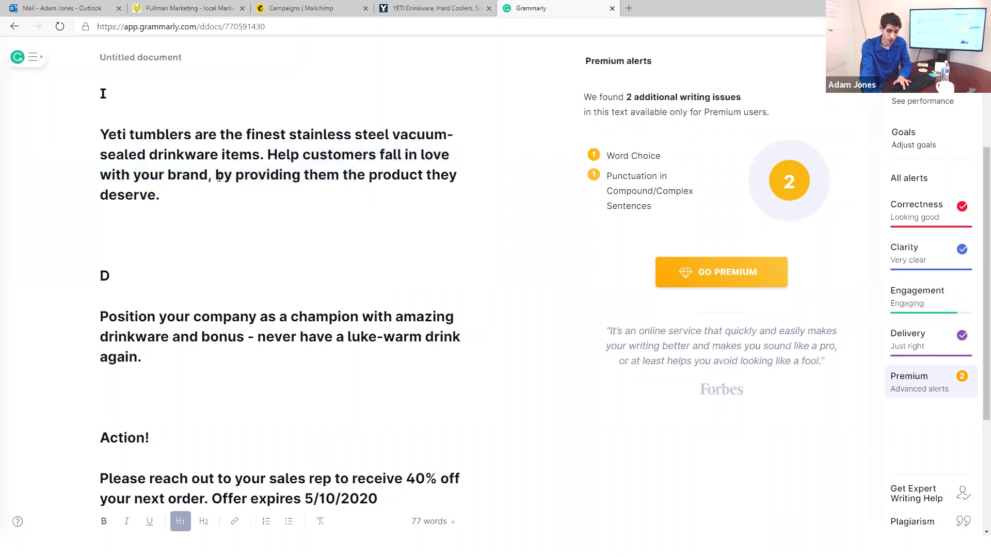
pyautogui.press('BackSpace')
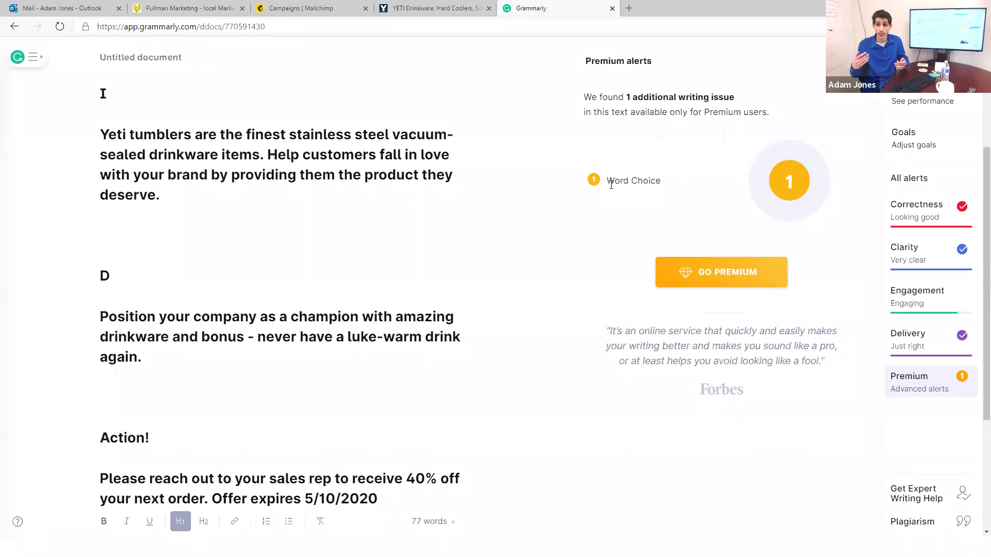
pyautogui.hotkey('ctrl', 'a')
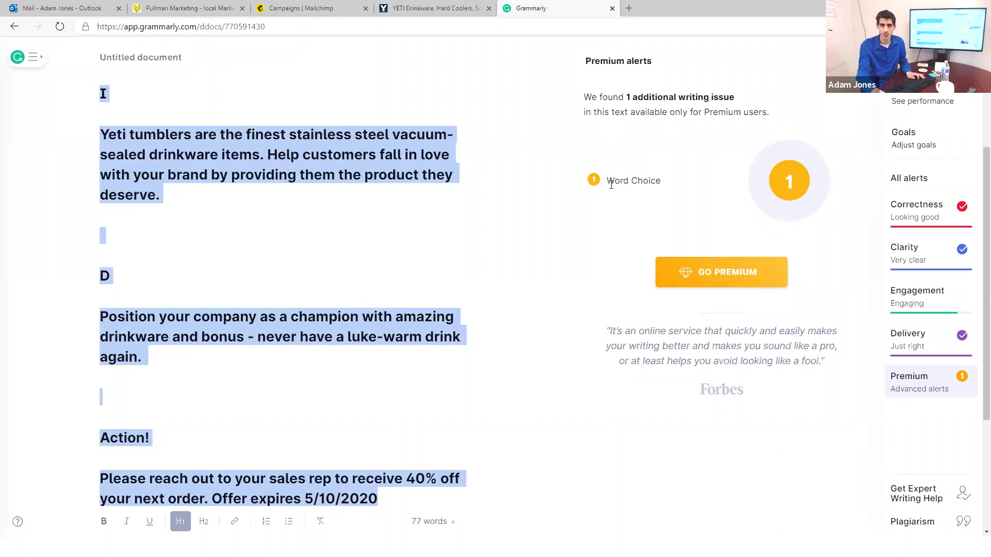
# Step: Replace the Mailchimp text block's content with the Grammarly-revised copy and save the design
pyautogui.click(347, 8)
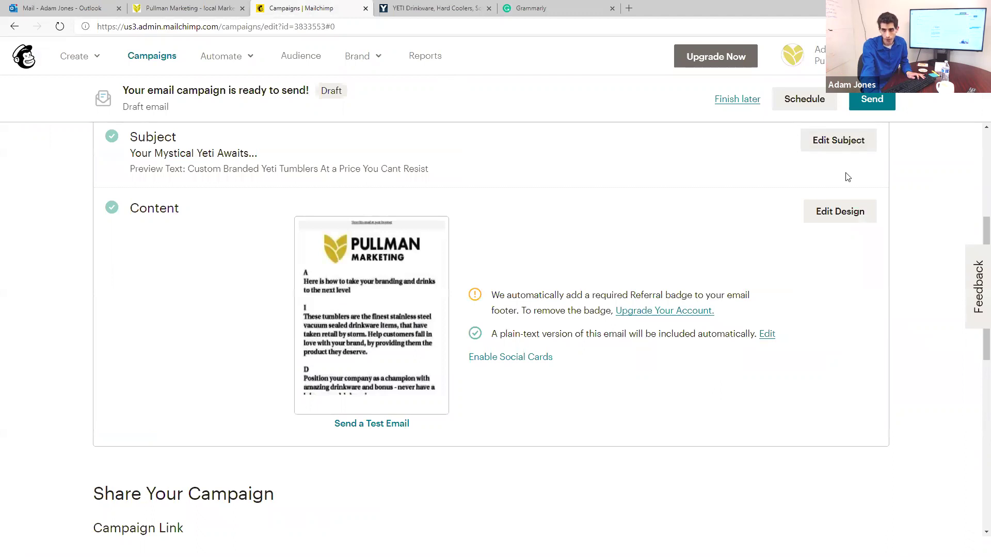
pyautogui.click(819, 212)
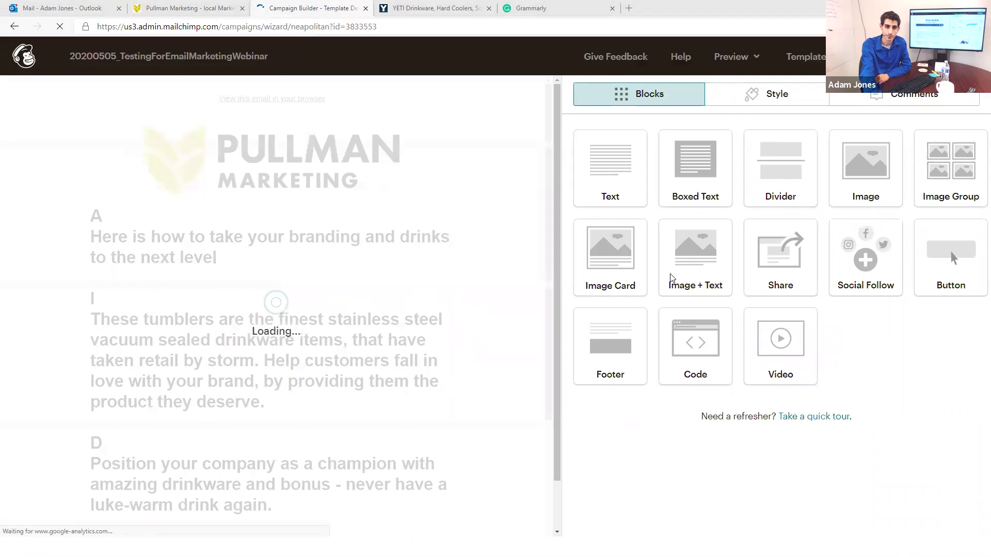
pyautogui.click(437, 298)
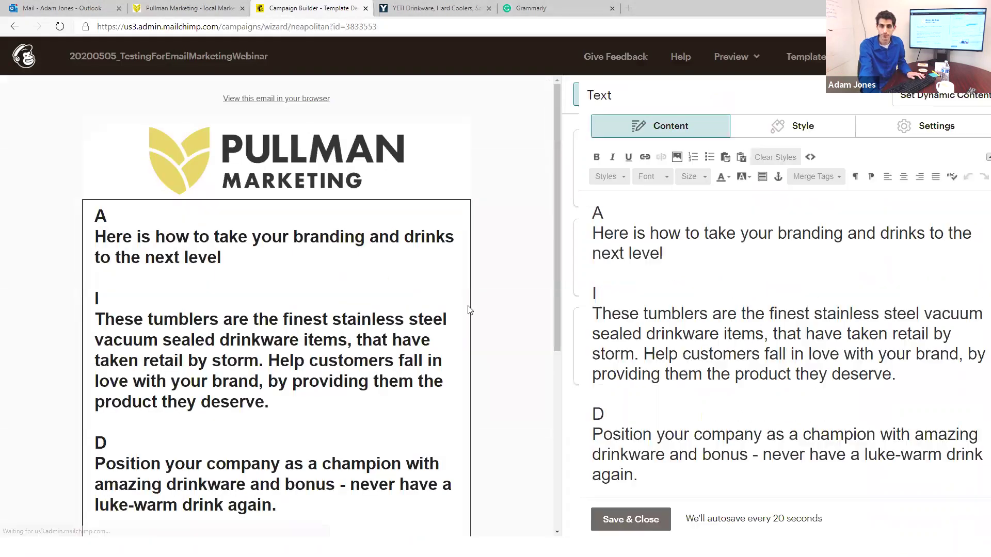
pyautogui.hotkey('ctrl', 'a')
pyautogui.hotkey('ctrl', 'v')
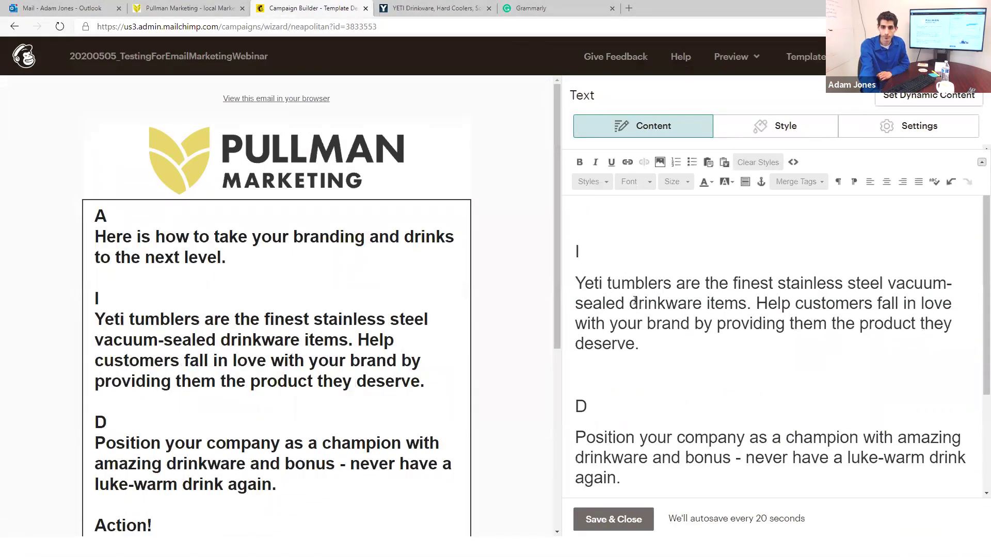
pyautogui.scroll(2, 646, 283)
pyautogui.scroll(-4, 522, 265)
pyautogui.scroll(4, 522, 265)
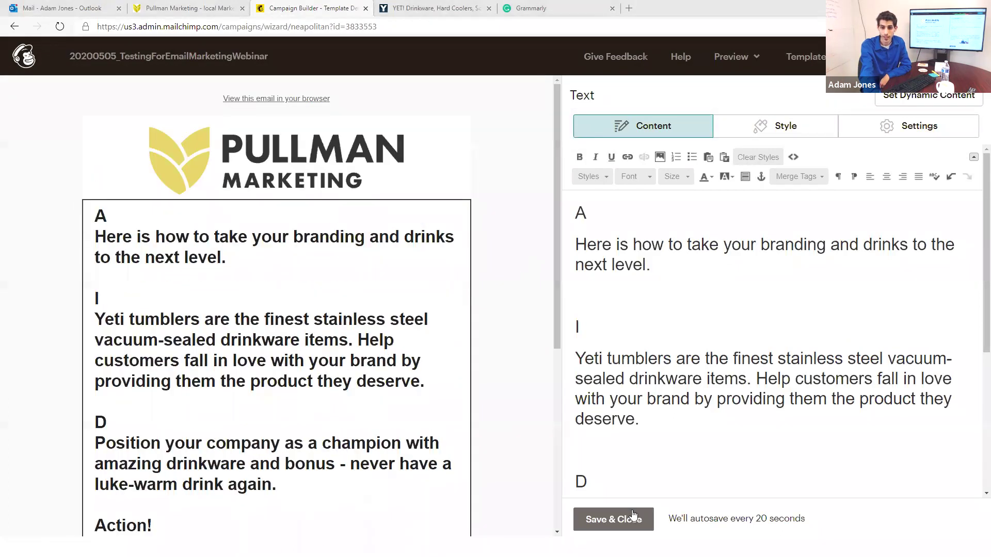
pyautogui.click(629, 518)
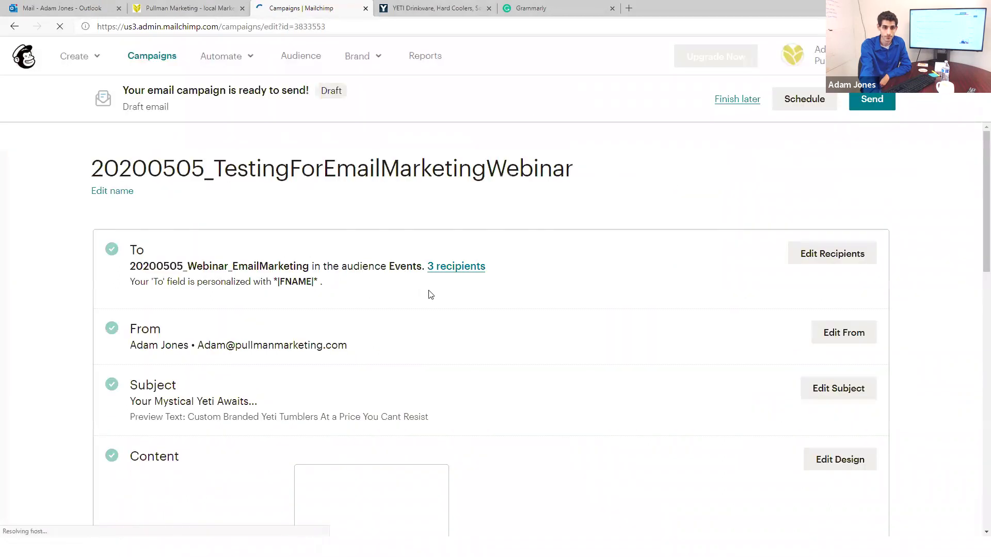
# Step: Send another test of the revised email, dismiss the confirmation, and switch to Outlook
pyautogui.scroll(-6, 431, 295)
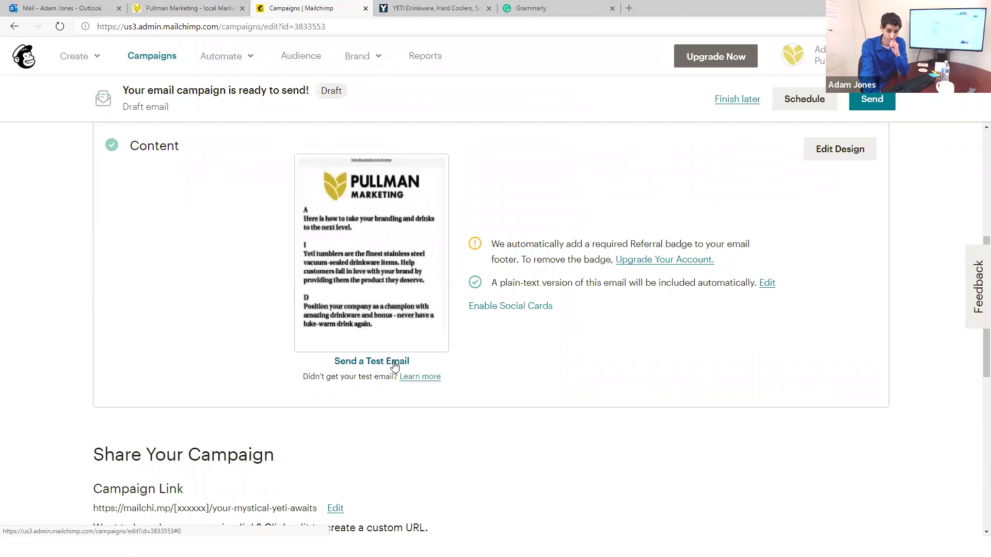
pyautogui.click(395, 364)
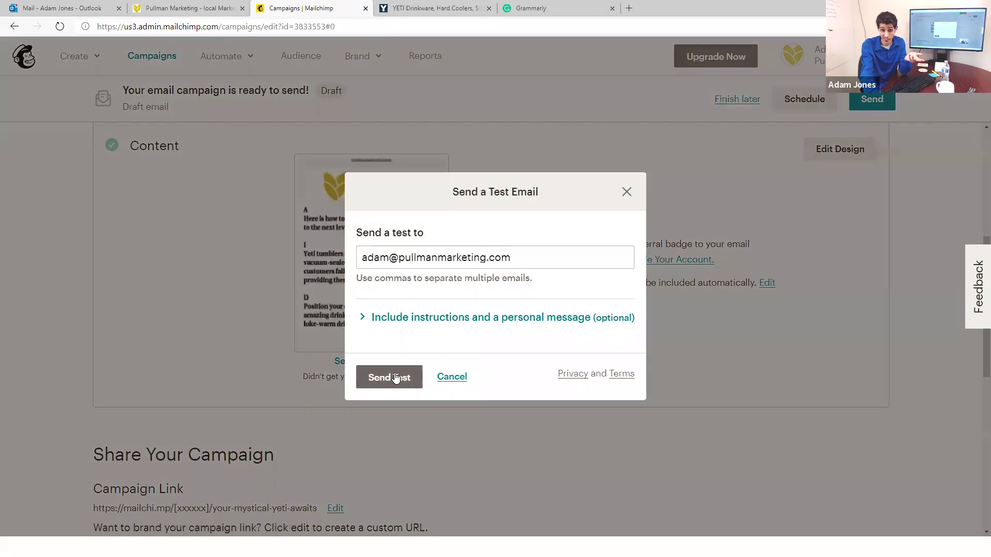
pyautogui.click(396, 378)
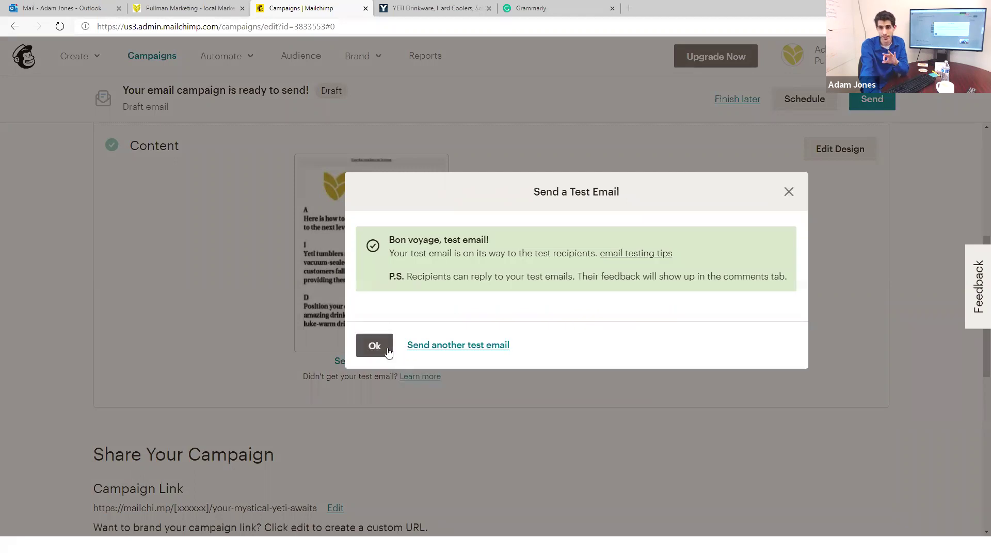
pyautogui.click(374, 345)
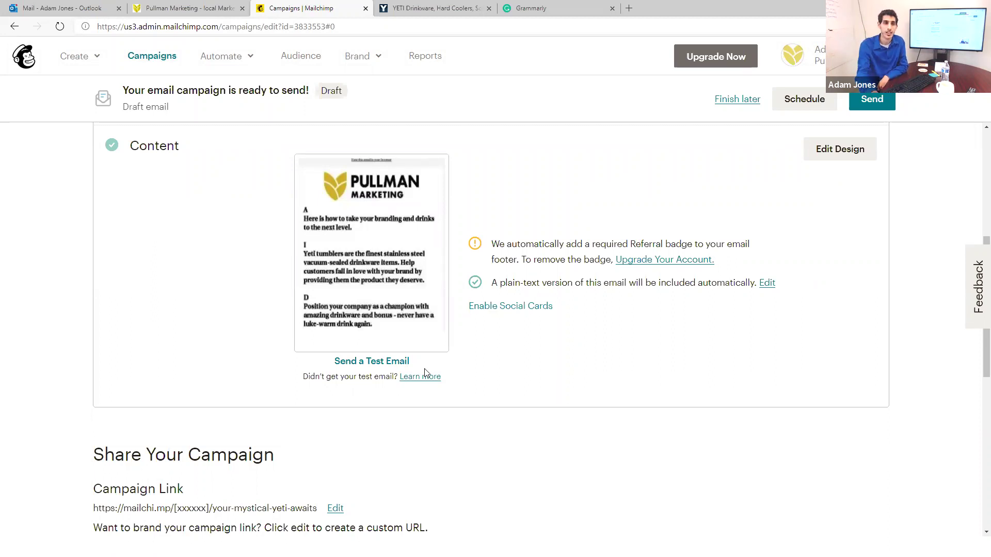
pyautogui.click(101, 4)
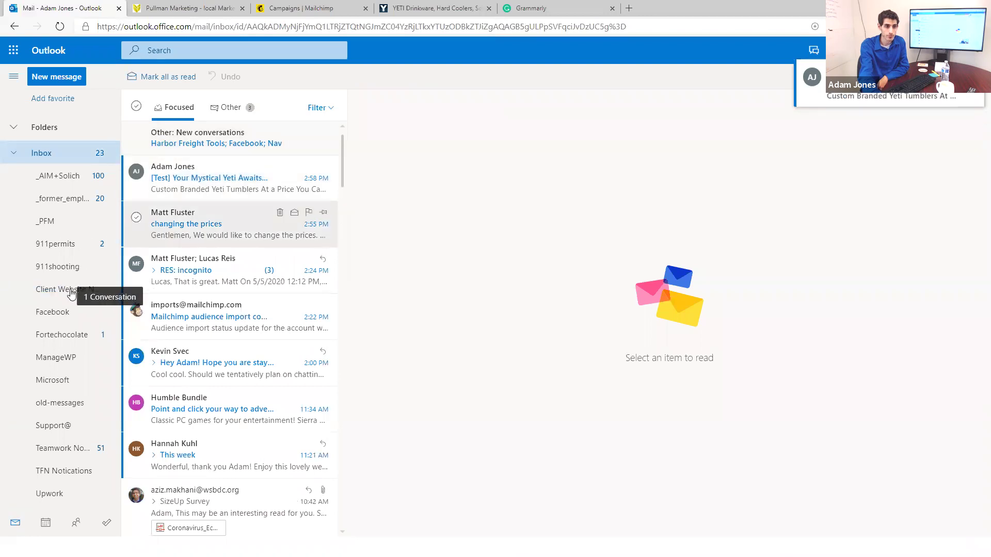
# Step: File the new test email into Client Website Notifications and open it
pyautogui.moveTo(72, 294); pyautogui.dragTo(71, 293)
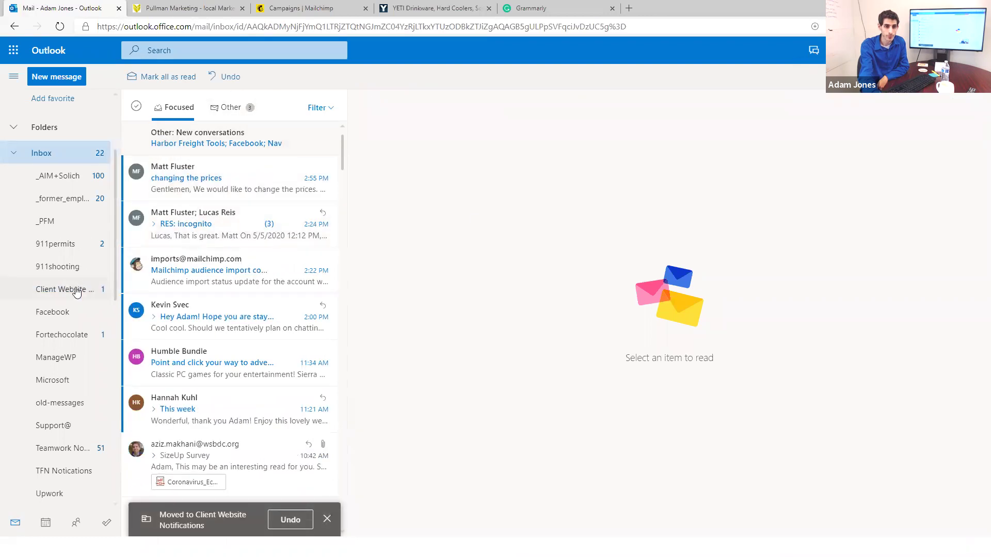
pyautogui.click(76, 292)
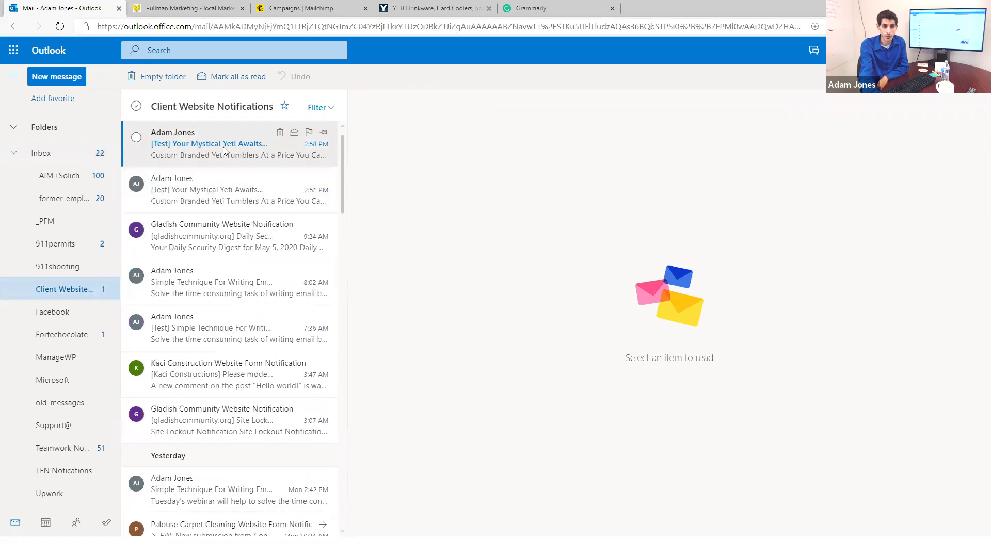
pyautogui.click(223, 147)
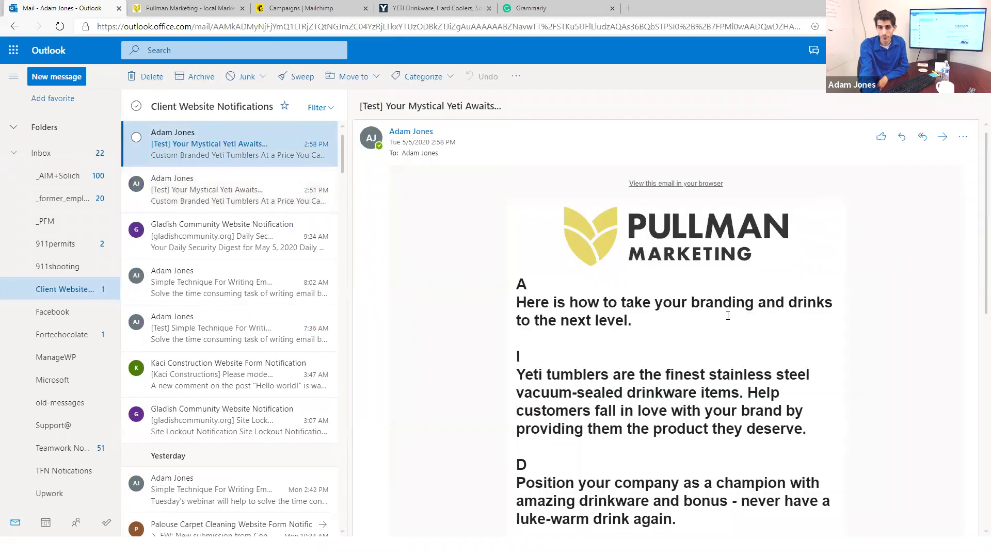
# Step: Review the revised Yeti tumblers paragraph, check the Pullman logo link, and return to Mailchimp
pyautogui.scroll(-3, 728, 316)
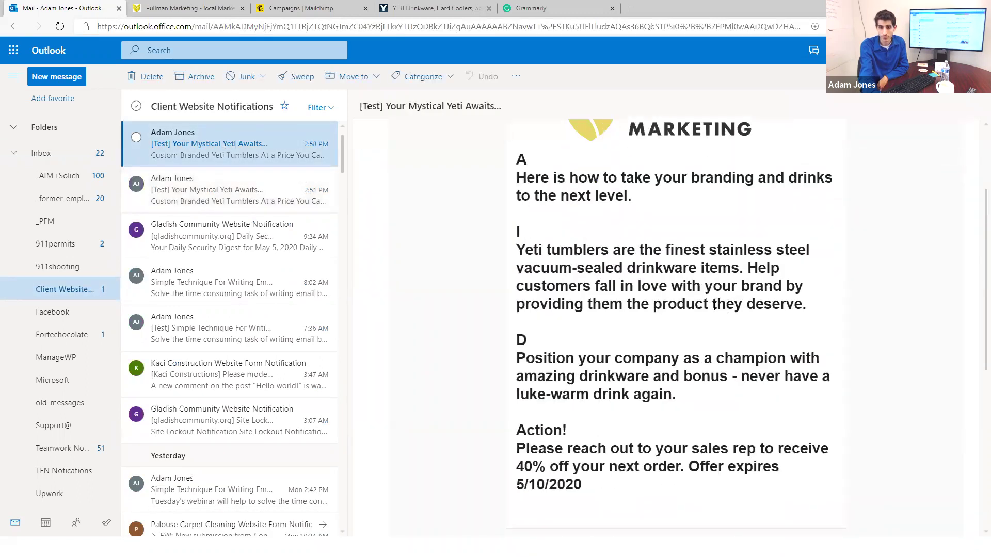
pyautogui.scroll(2, 715, 307)
pyautogui.scroll(-2, 507, 244)
pyautogui.moveTo(519, 248); pyautogui.dragTo(810, 302)
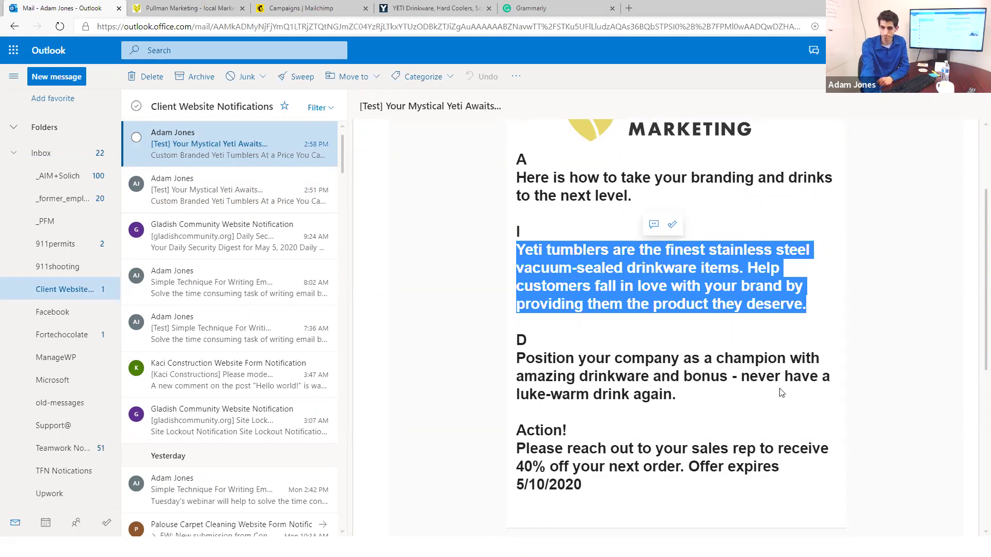
pyautogui.scroll(3, 780, 393)
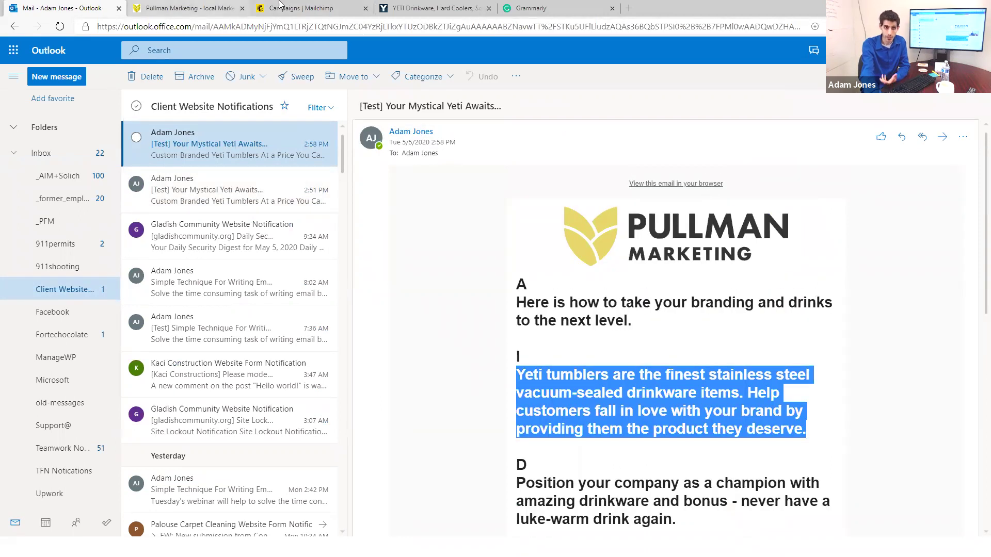
pyautogui.click(604, 237)
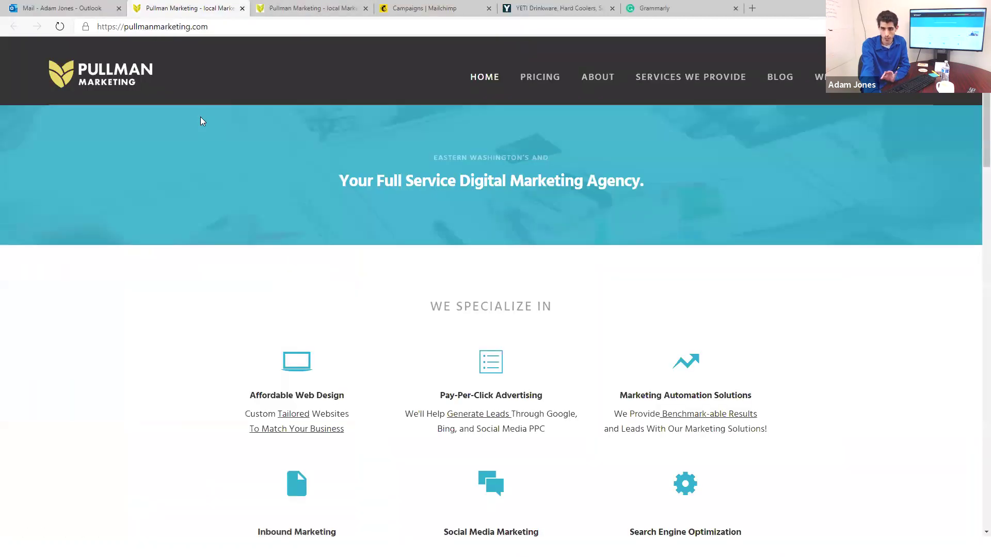
pyautogui.click(421, 6)
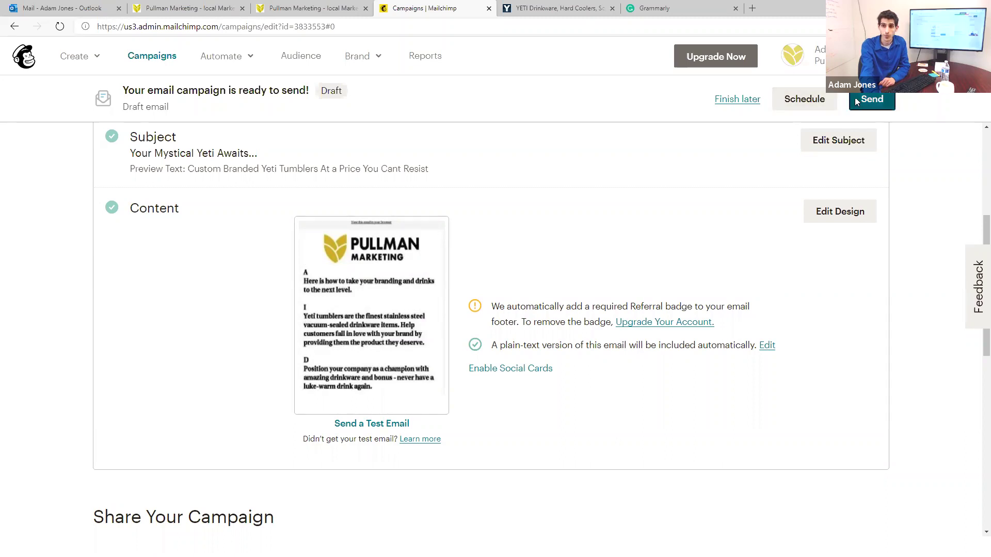
# Step: Instead of sending now, schedule delivery for May 5 2020 at 3:45 PM Pacific Time
pyautogui.click(863, 99)
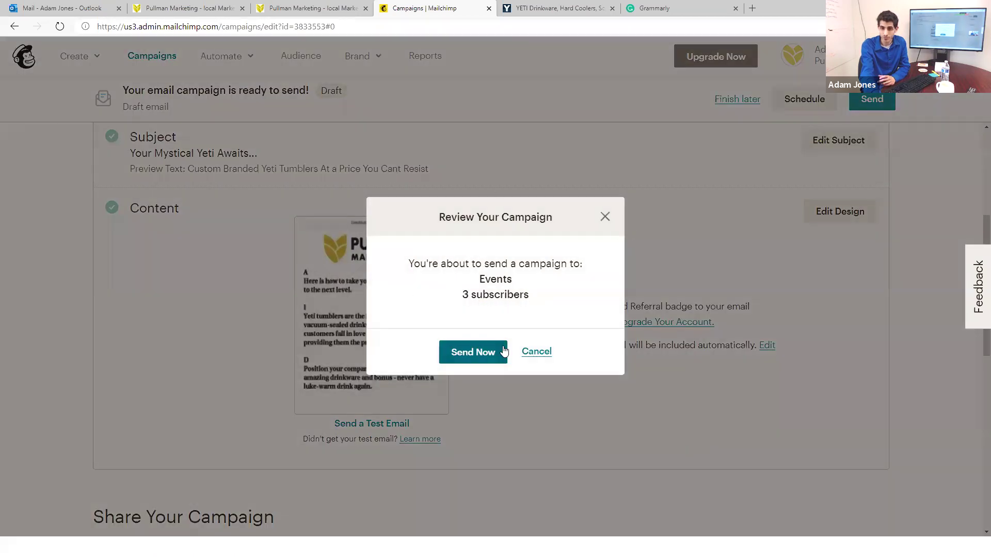
pyautogui.click(779, 139)
pyautogui.click(801, 100)
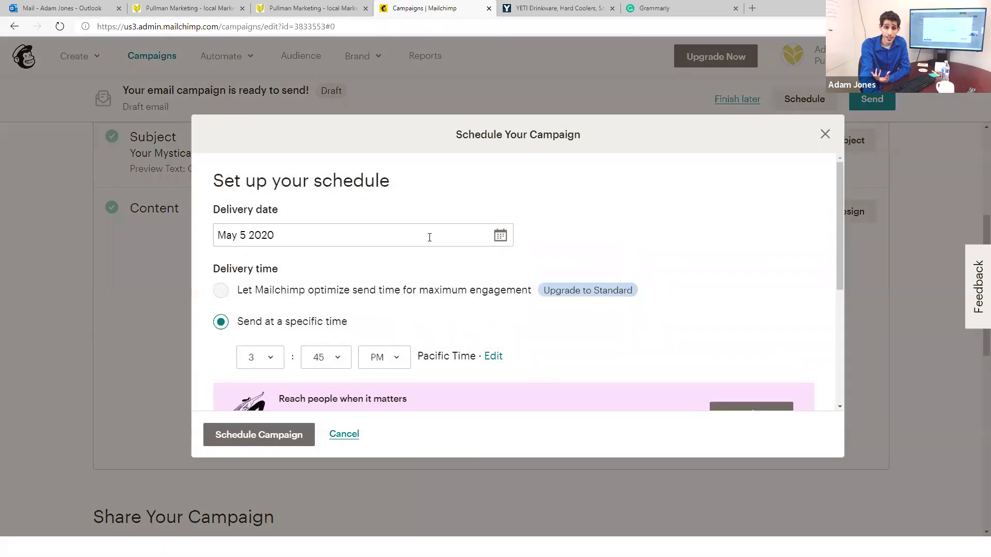
pyautogui.scroll(-1, 429, 237)
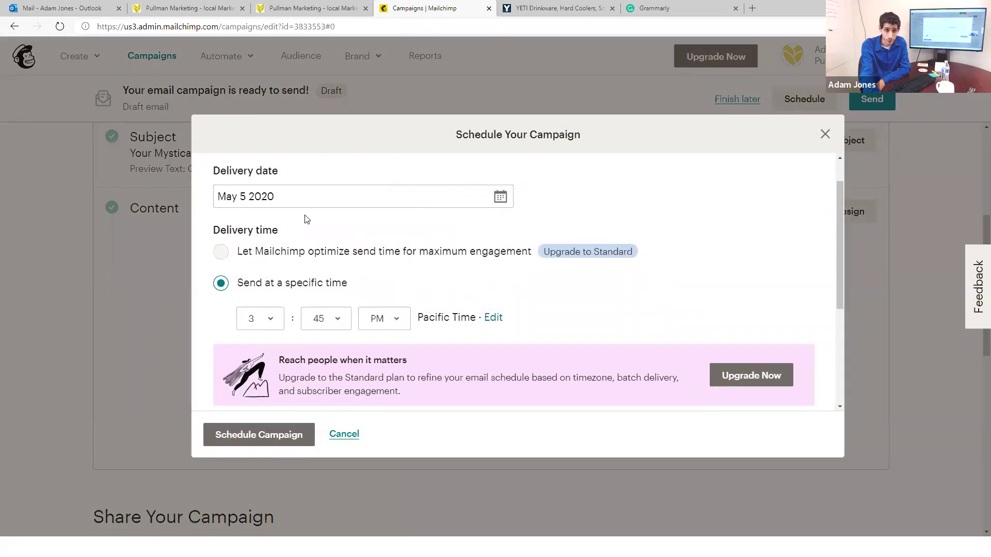
pyautogui.click(293, 196)
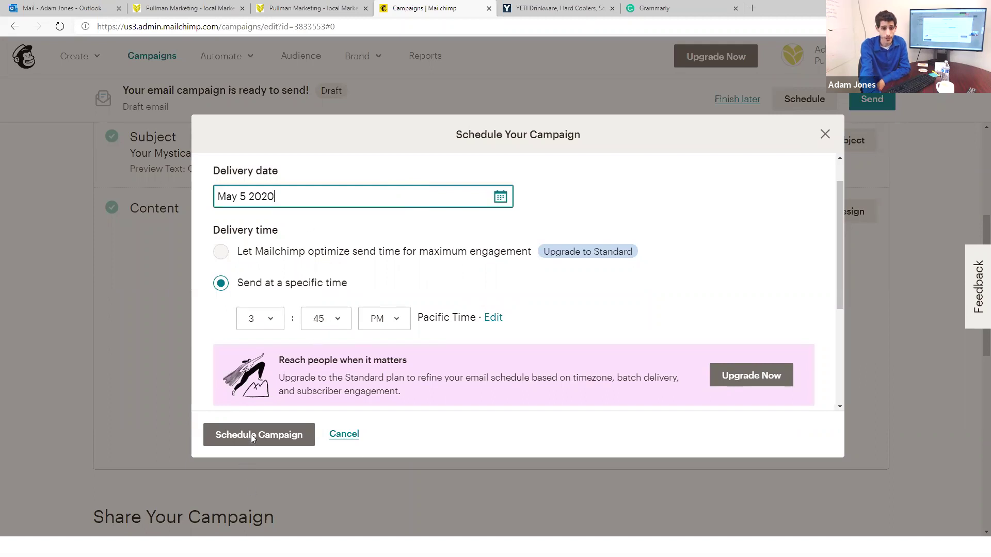
pyautogui.scroll(-1, 299, 353)
pyautogui.scroll(-2, 299, 354)
pyautogui.scroll(1, 284, 369)
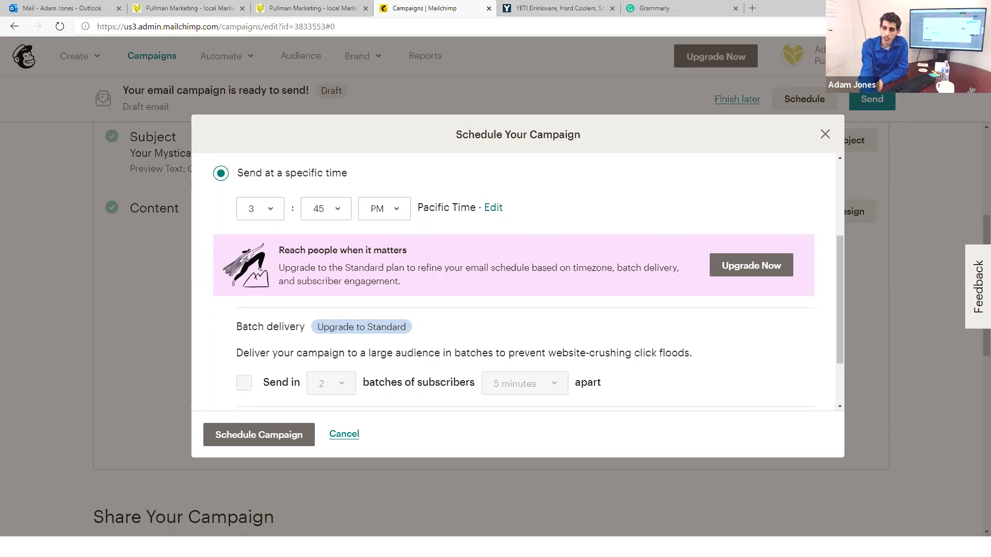
# Step: Confirm the 5/5/20 3:45 PM schedule, leaving batch delivery and Timewarp unused
pyautogui.scroll(2, 571, 295)
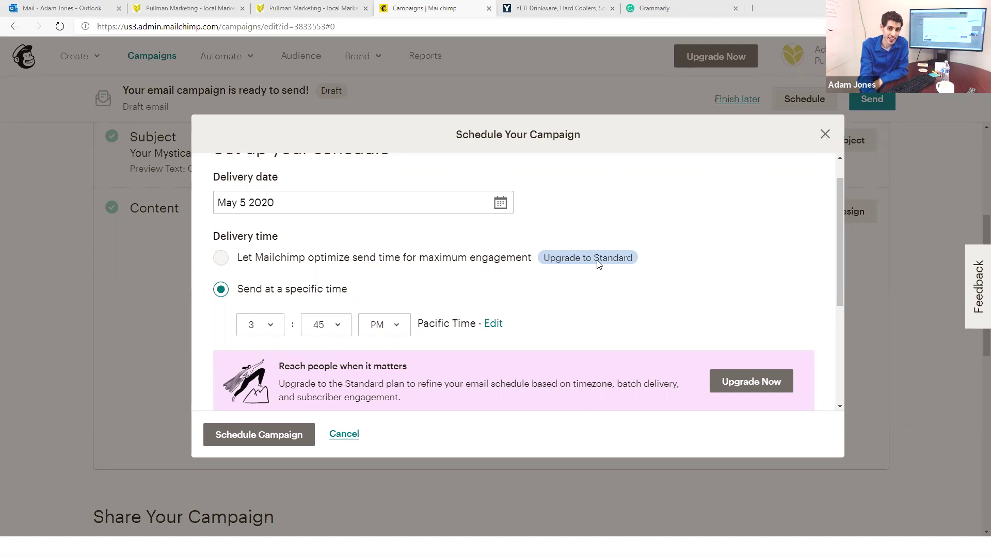
pyautogui.scroll(-3, 484, 288)
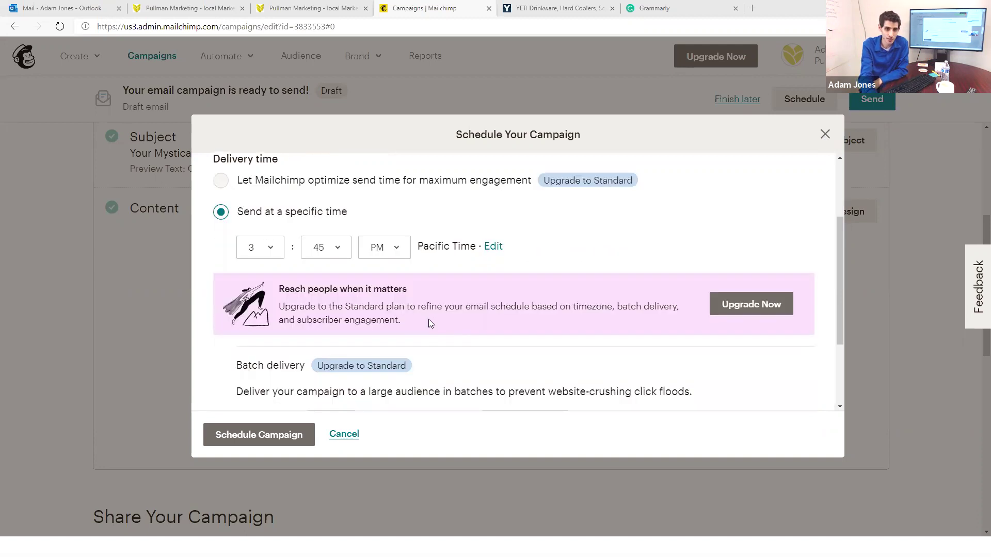
pyautogui.scroll(-2, 320, 227)
pyautogui.scroll(2, 310, 237)
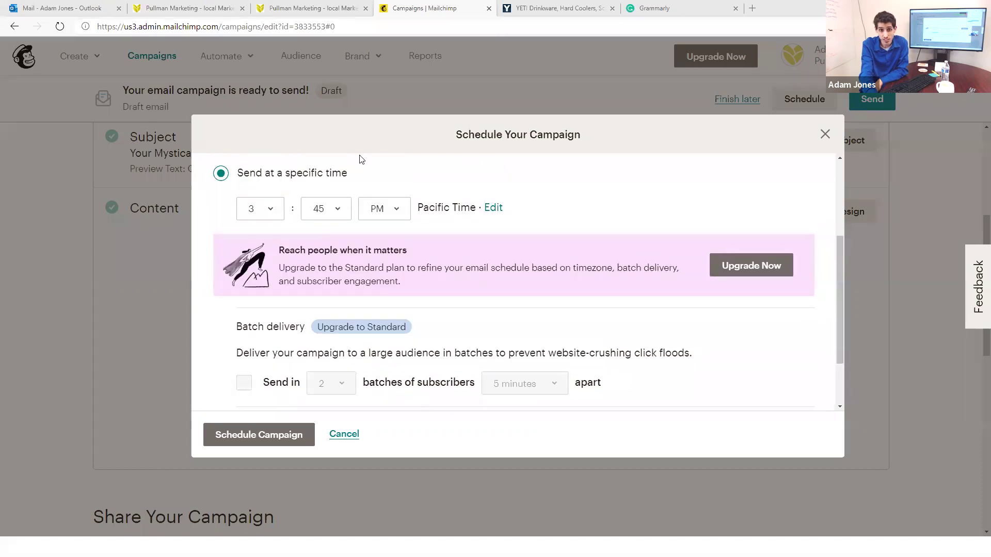
pyautogui.scroll(-2, 338, 270)
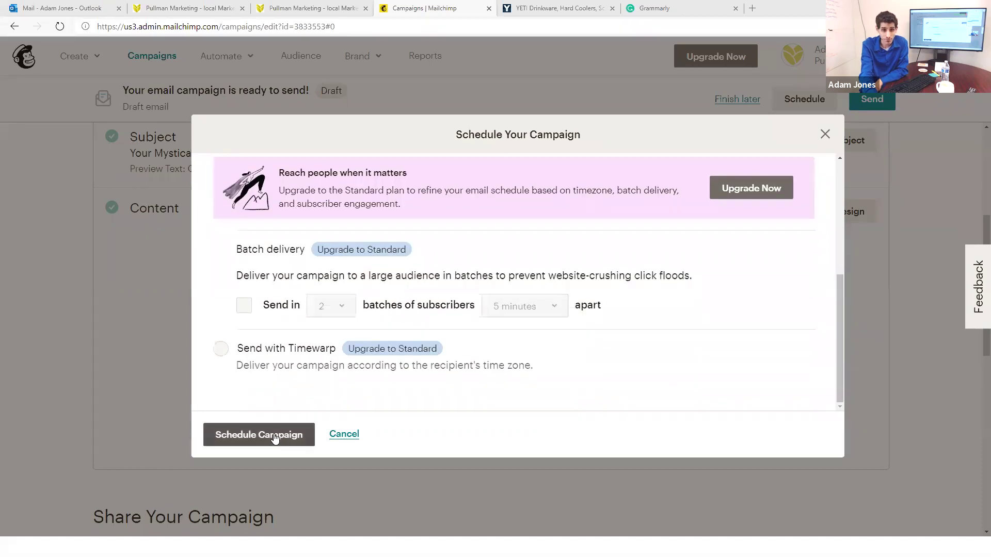
pyautogui.click(275, 437)
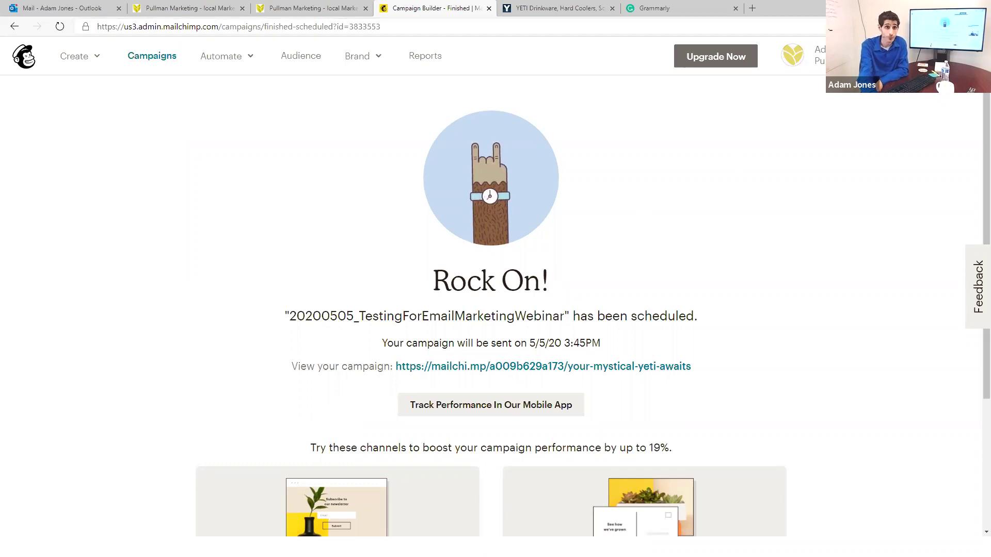
# Step: From the Campaigns overview, start a new campaign to see the campaign type choices
pyautogui.click(161, 57)
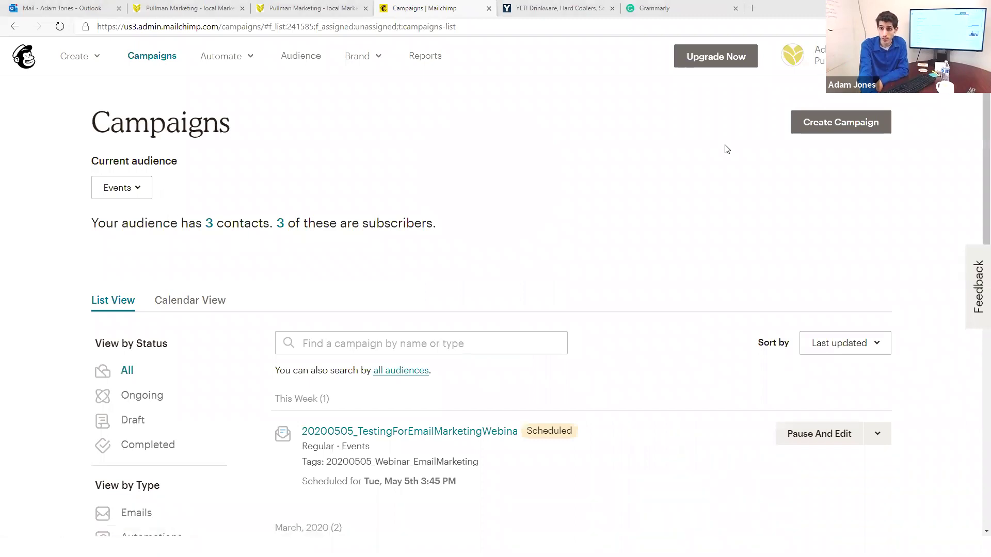
pyautogui.click(846, 128)
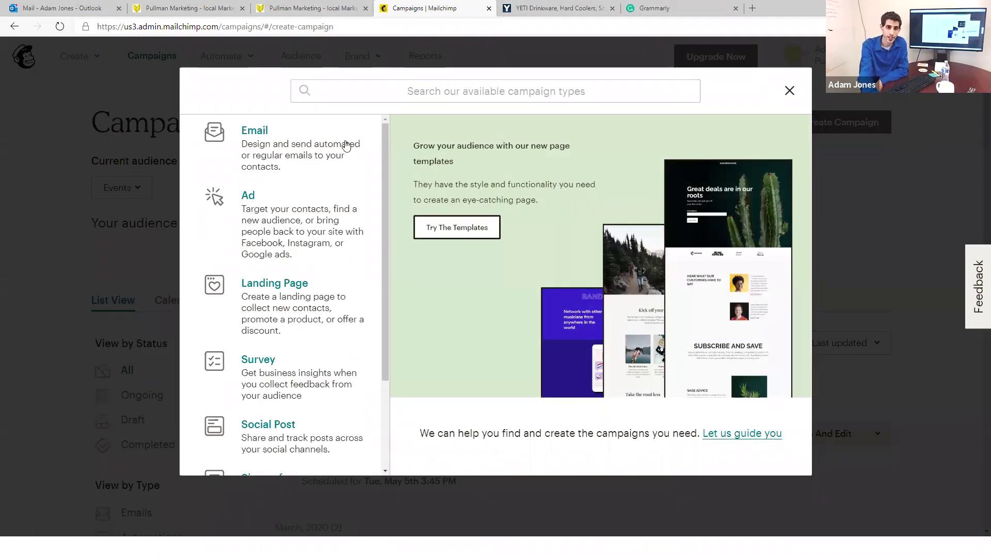
# Step: Create a regular email campaign named '20200505_MockupEmail'
pyautogui.click(310, 138)
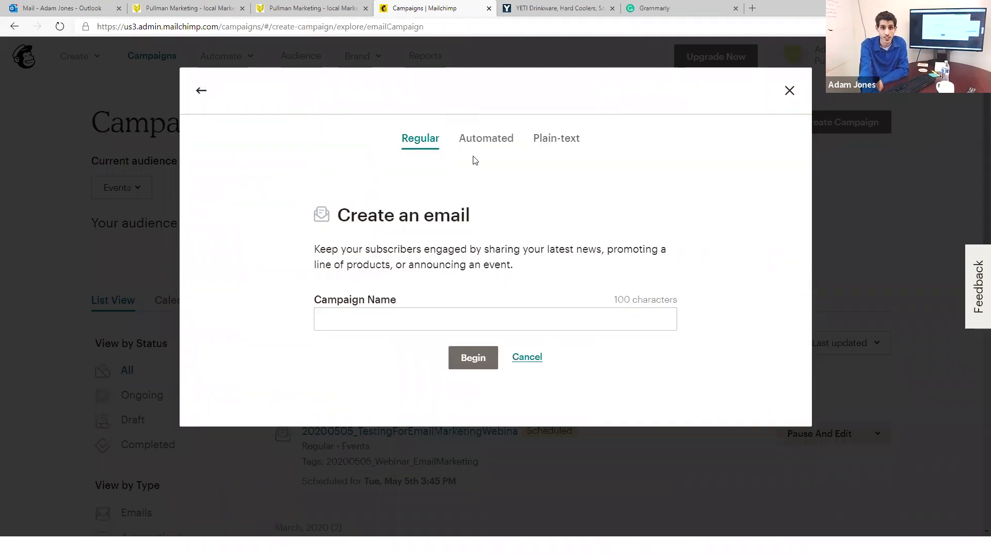
pyautogui.click(466, 320)
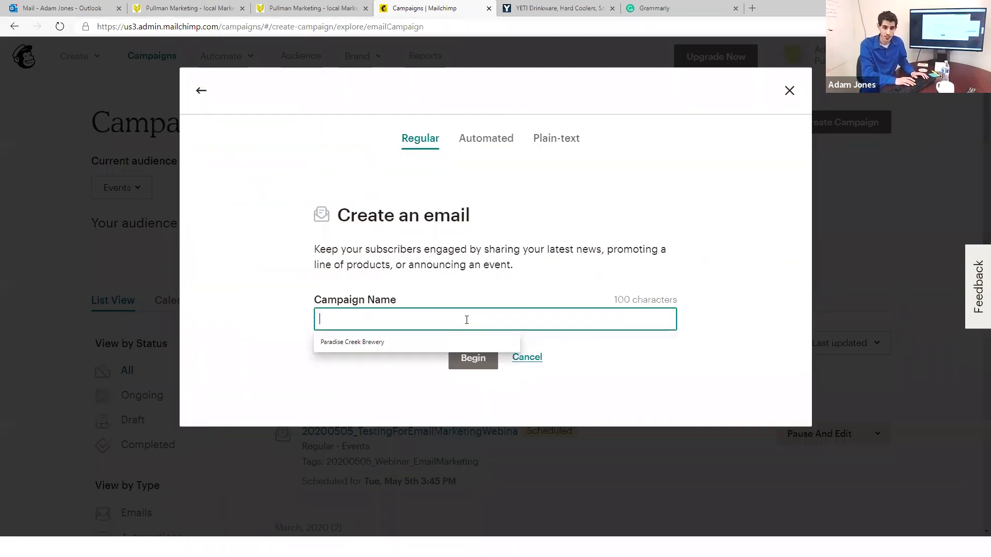
pyautogui.write('2020')
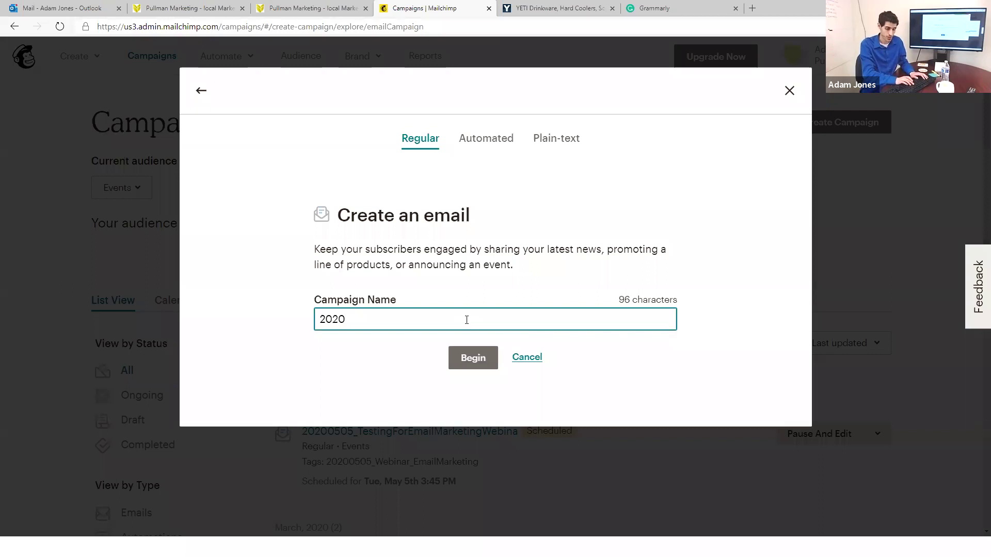
pyautogui.write('0505_')
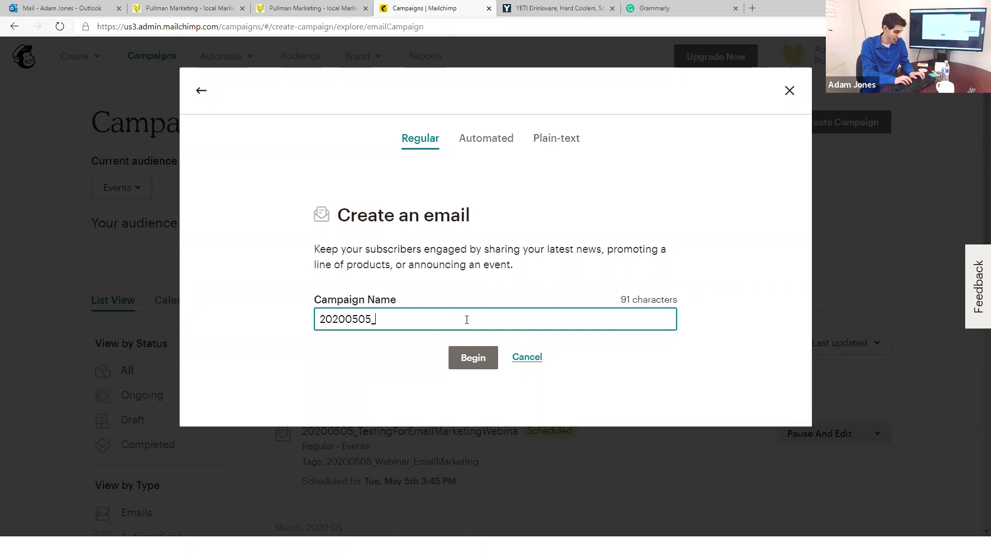
pyautogui.write('MockupEmail')
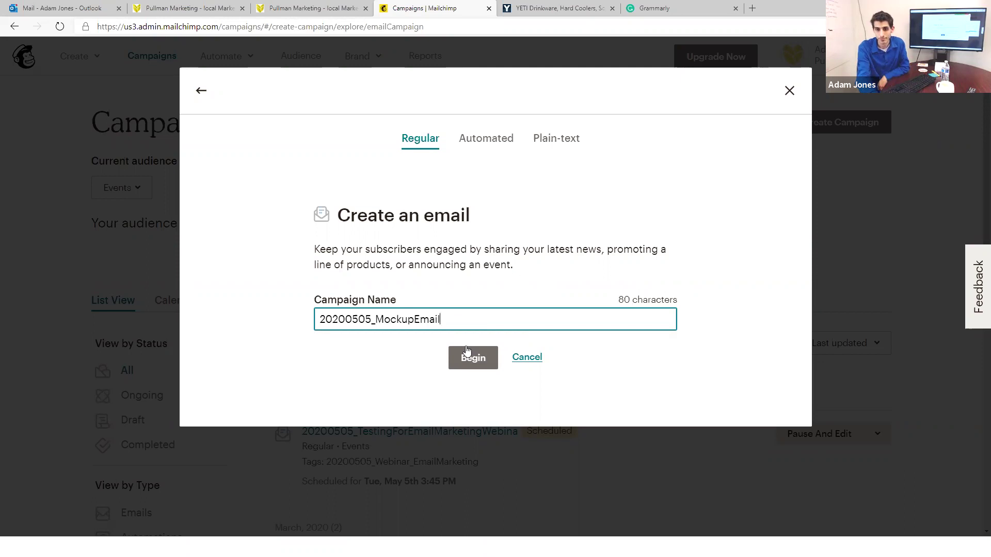
pyautogui.click(467, 354)
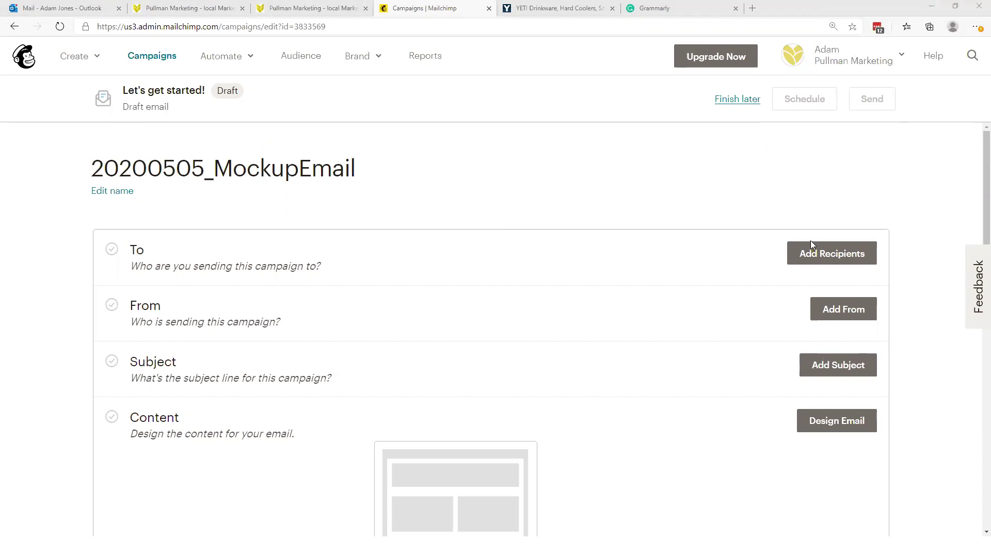
# Step: Set the recipients to all subscribed contacts in the Events audience (3 recipients)
pyautogui.click(803, 255)
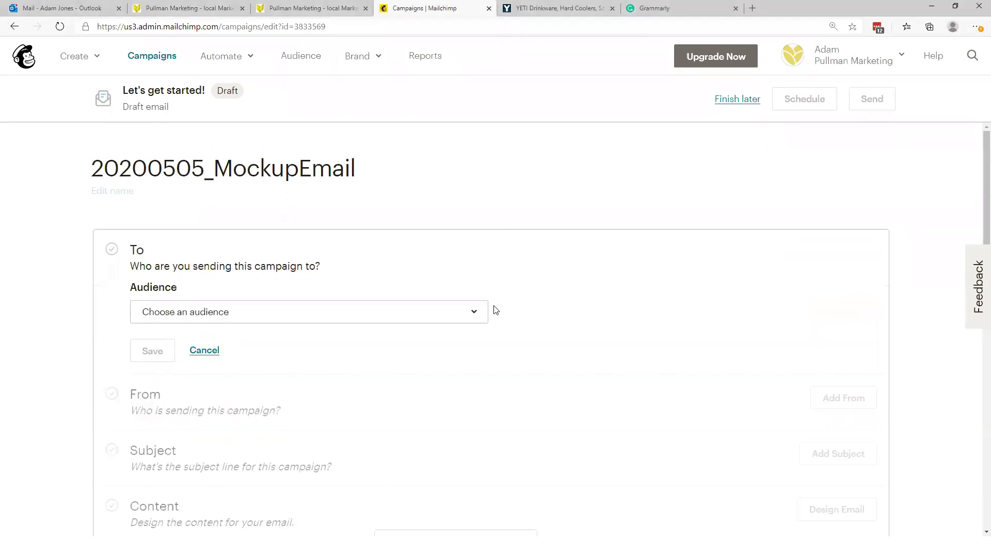
pyautogui.click(310, 316)
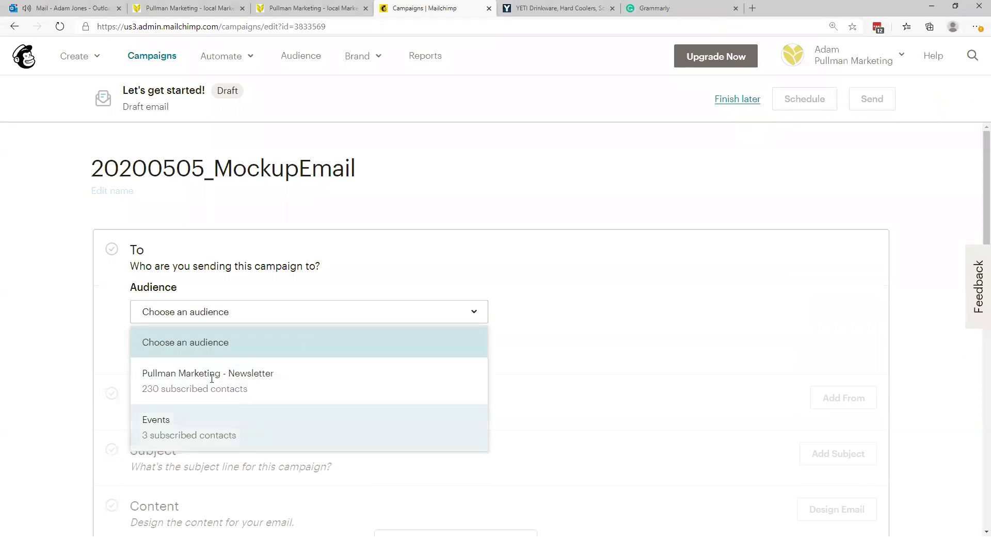
pyautogui.click(256, 431)
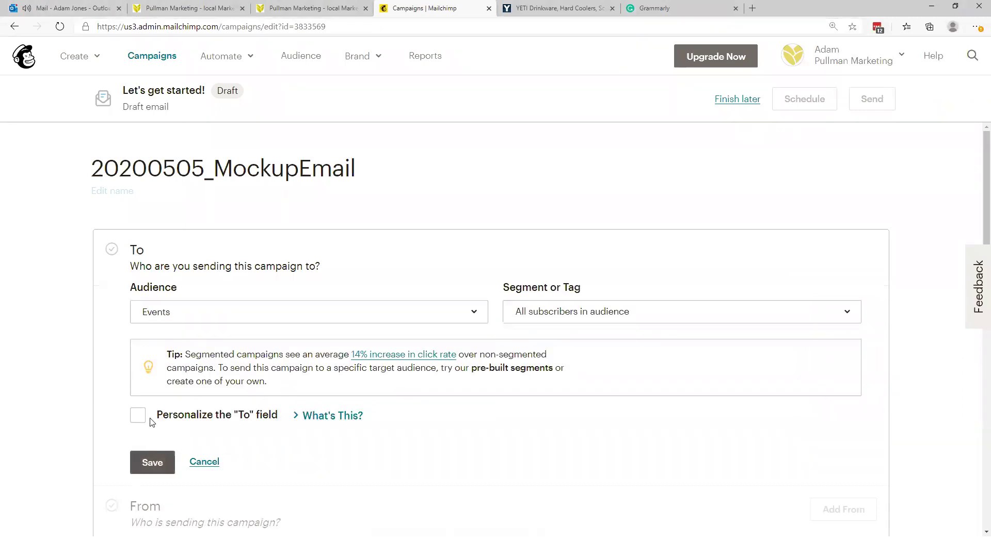
pyautogui.click(148, 464)
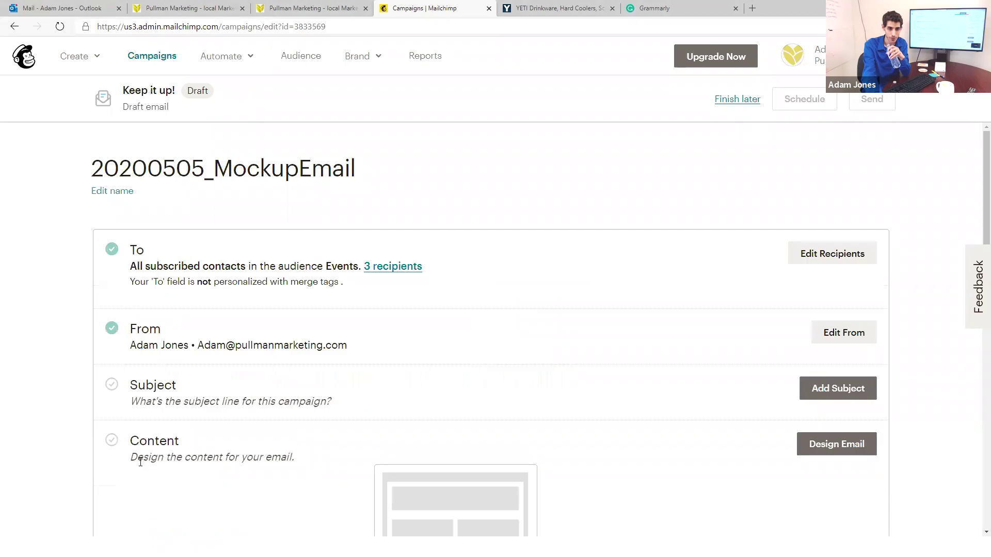
# Step: Begin entering the campaign's subject line in the Subject field
pyautogui.click(839, 393)
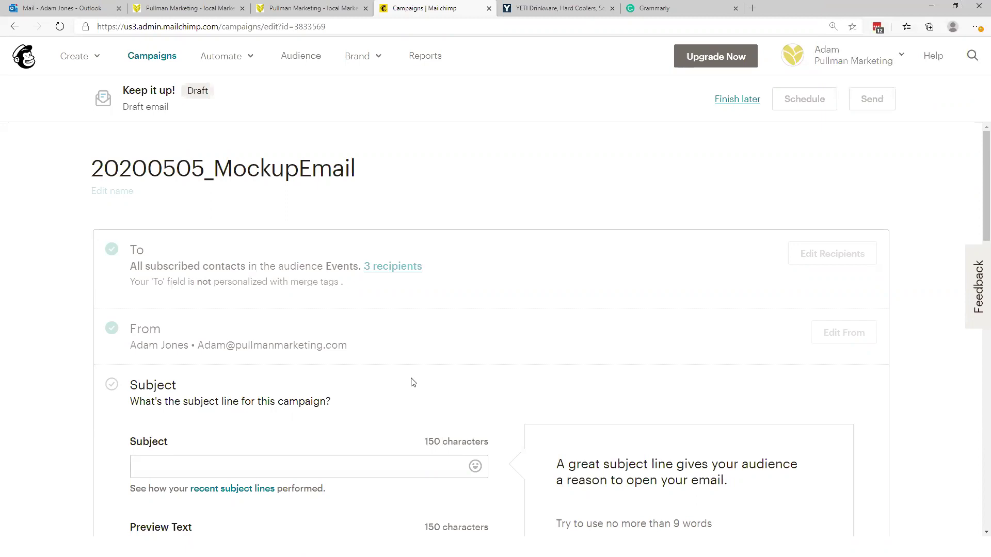
pyautogui.click(370, 467)
pyautogui.scroll(-3, 390, 447)
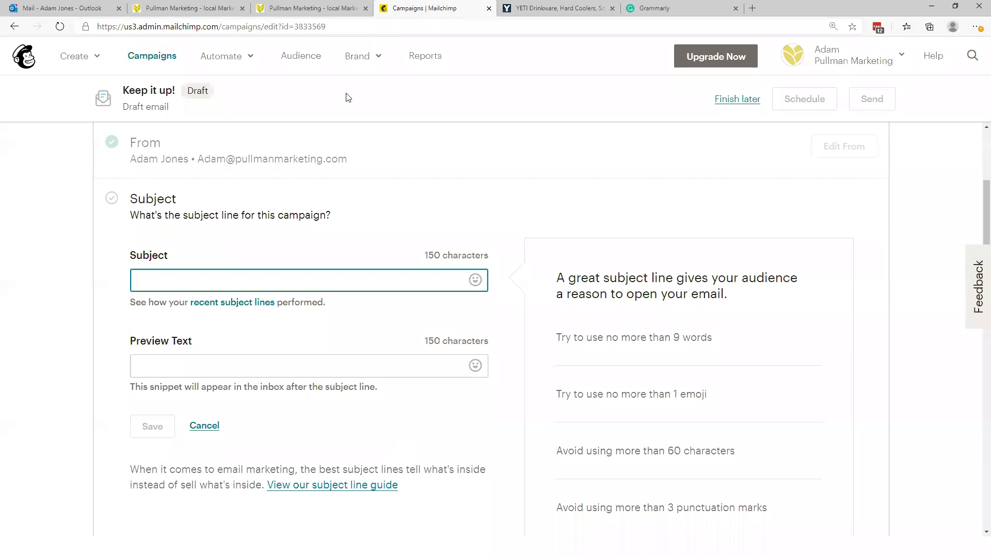
# Step: Open the Events audience in a new tab and go to its New Contacts list
pyautogui.middleClick(315, 55)
pyautogui.click(572, 4)
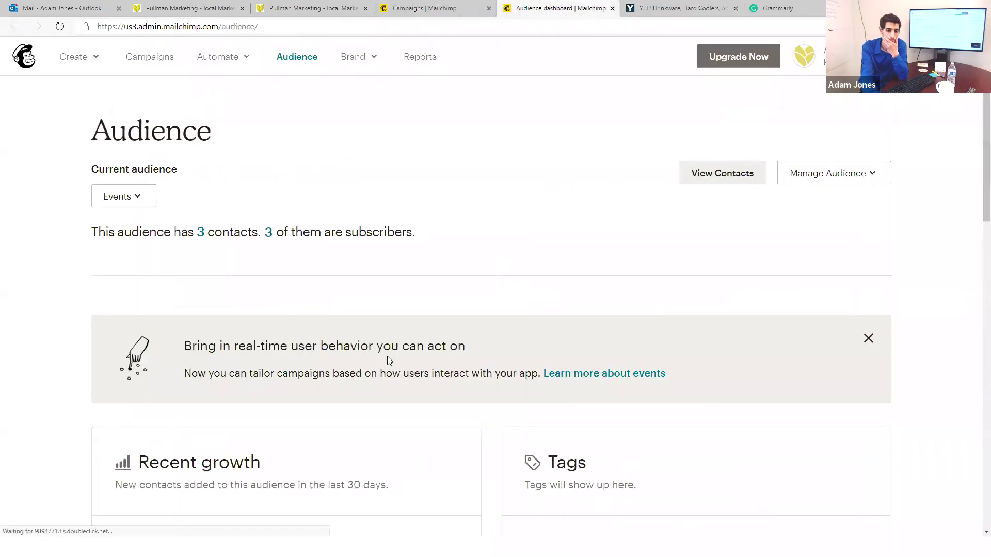
pyautogui.scroll(-6, 387, 358)
pyautogui.scroll(-3, 396, 372)
pyautogui.scroll(5, 268, 266)
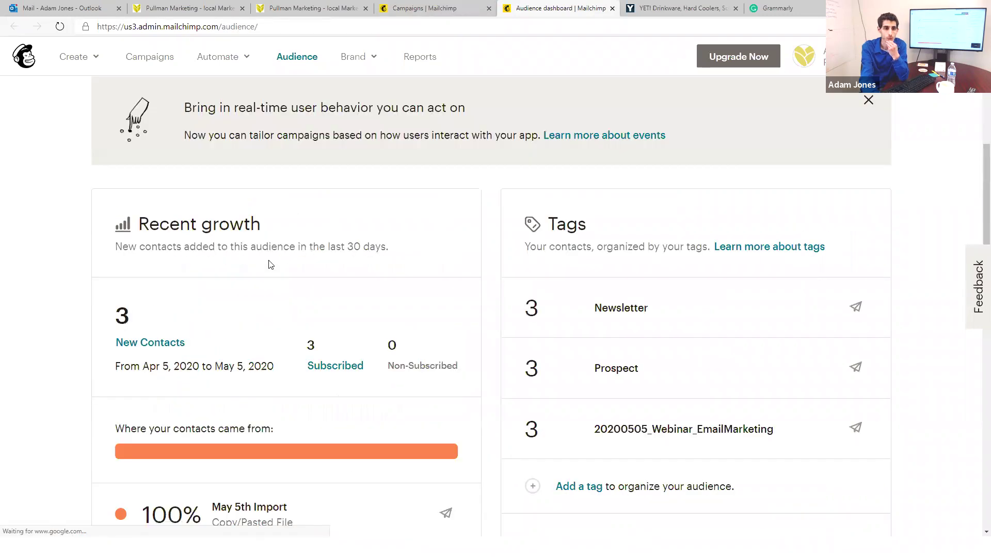
pyautogui.scroll(4, 191, 402)
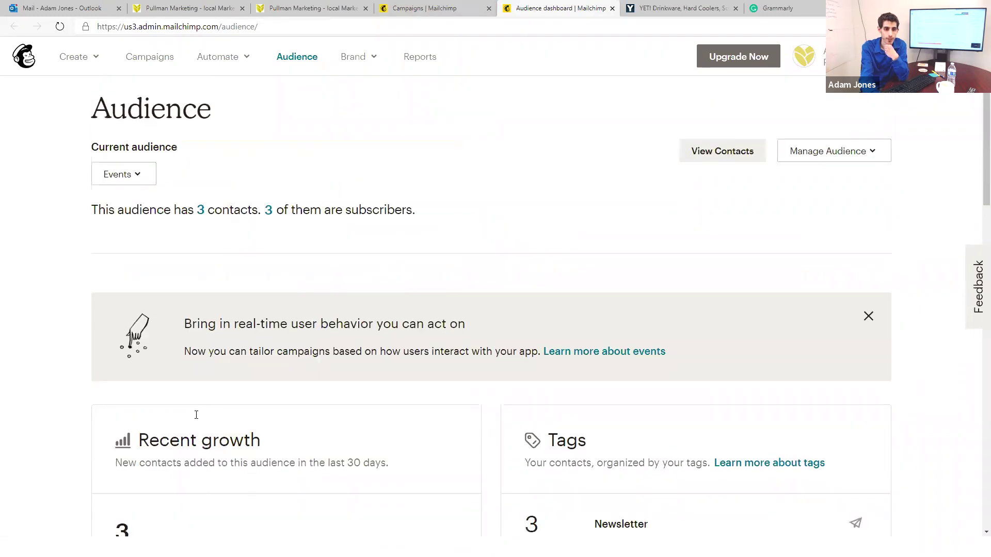
pyautogui.scroll(-4, 195, 413)
pyautogui.click(160, 376)
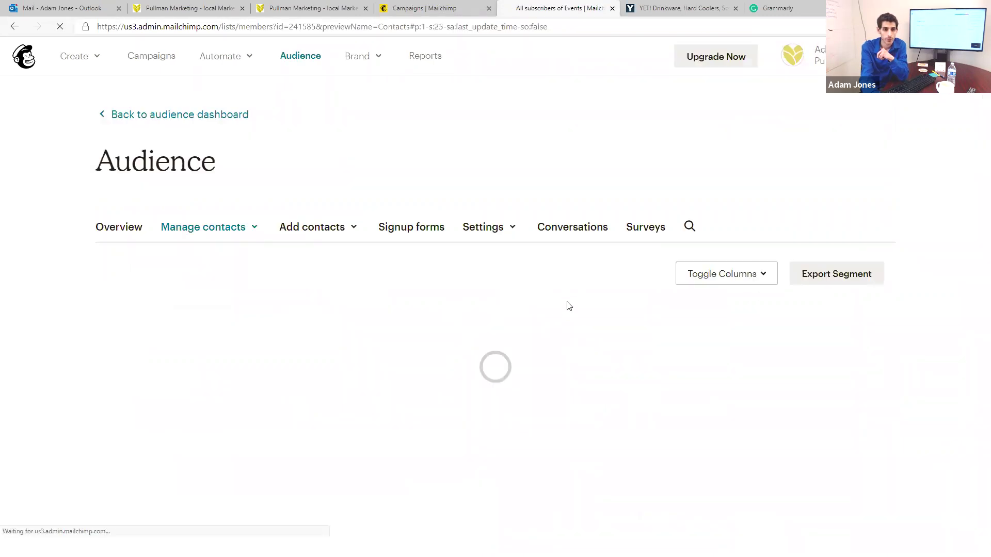
# Step: Review the subscribed contacts' Source and rating columns, then return to the campaign draft
pyautogui.scroll(-2, 510, 302)
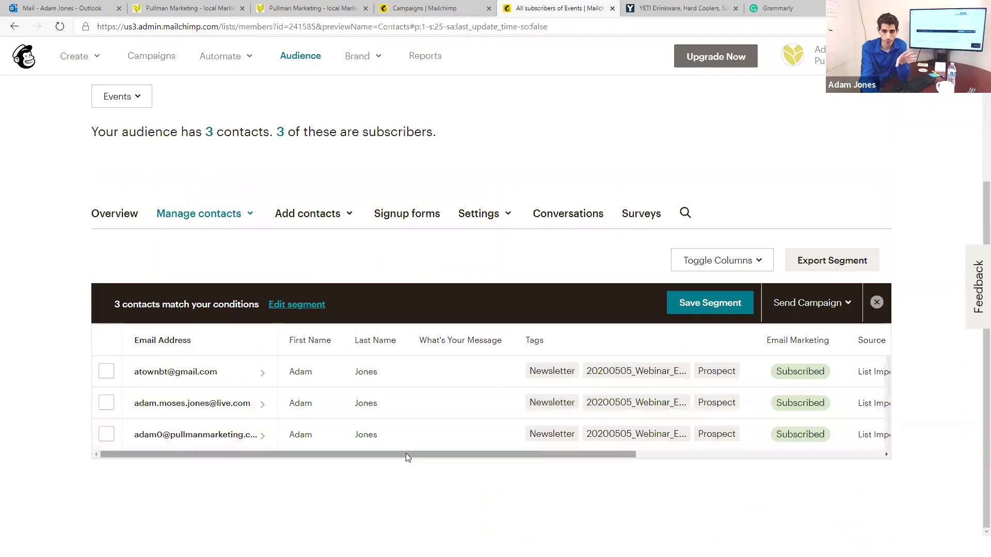
pyautogui.moveTo(407, 454); pyautogui.dragTo(689, 454)
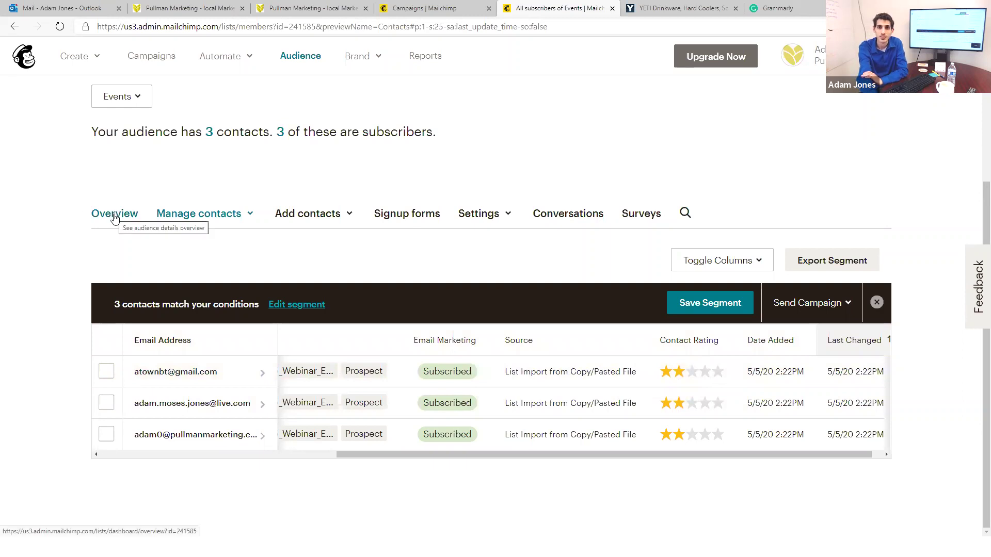
pyautogui.click(434, 7)
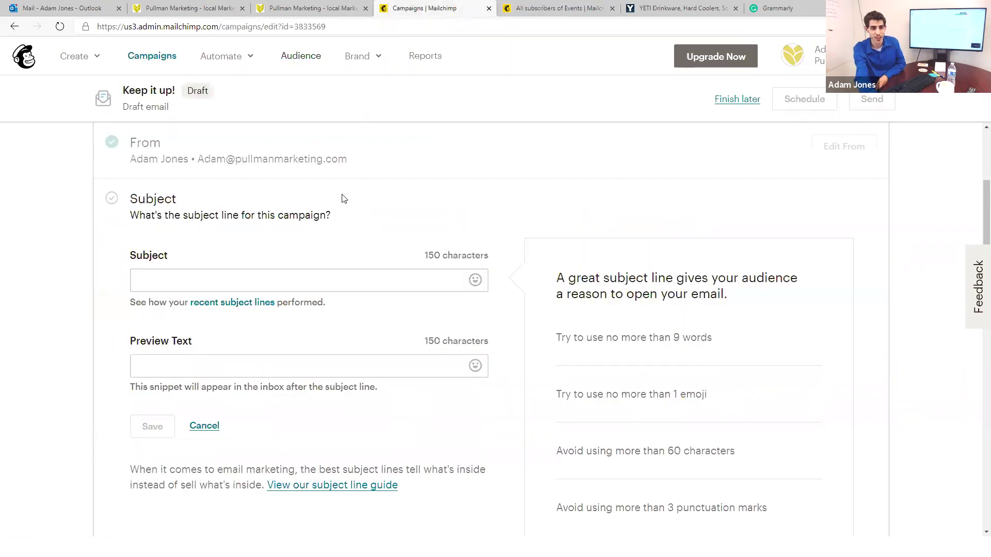
# Step: Enter 'Career Coaching -' as the campaign's subject line
pyautogui.click(346, 266)
pyautogui.scroll(-1, 346, 265)
pyautogui.scroll(1, 347, 265)
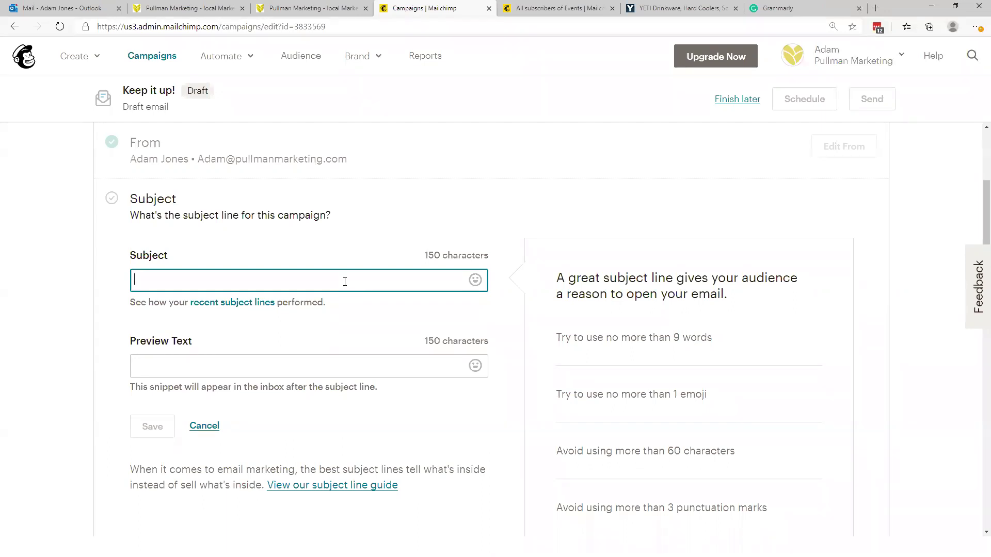
pyautogui.write('Career')
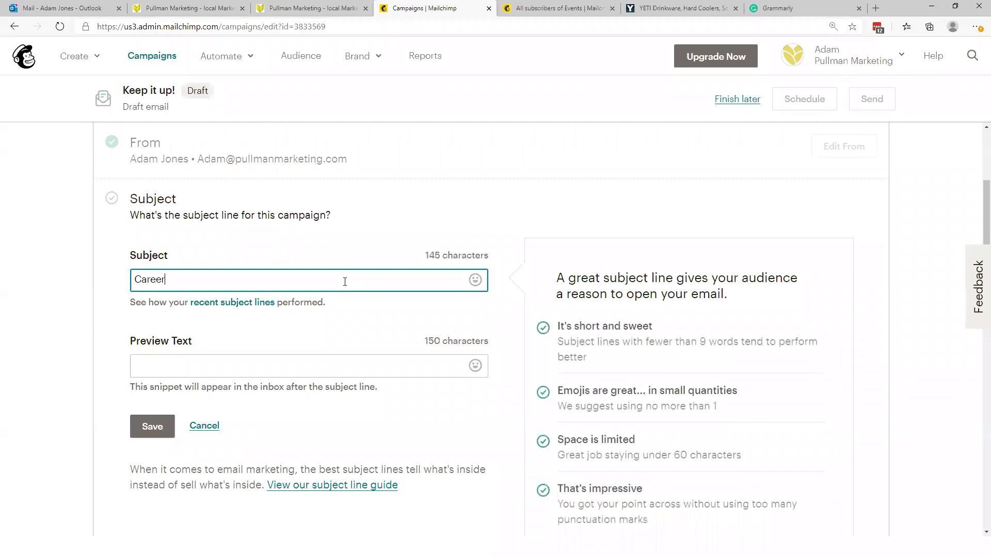
pyautogui.write(' Coaching -')
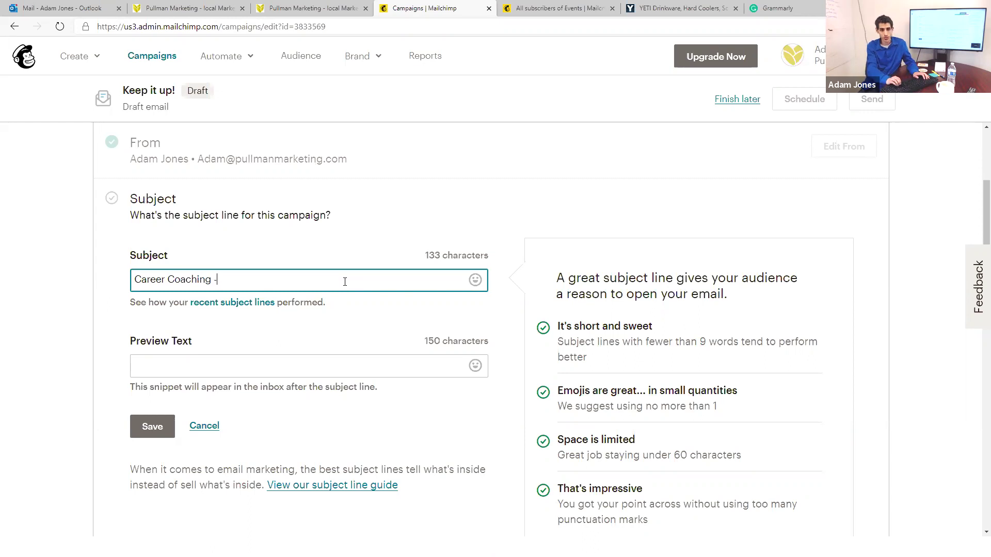
pyautogui.press('Home')
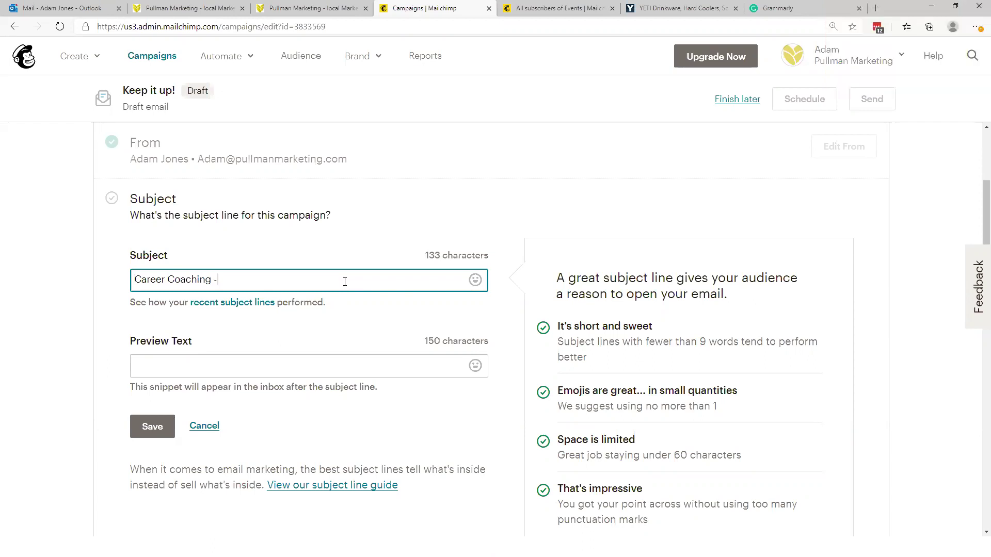
pyautogui.press('Tab')
pyautogui.press('Tab')
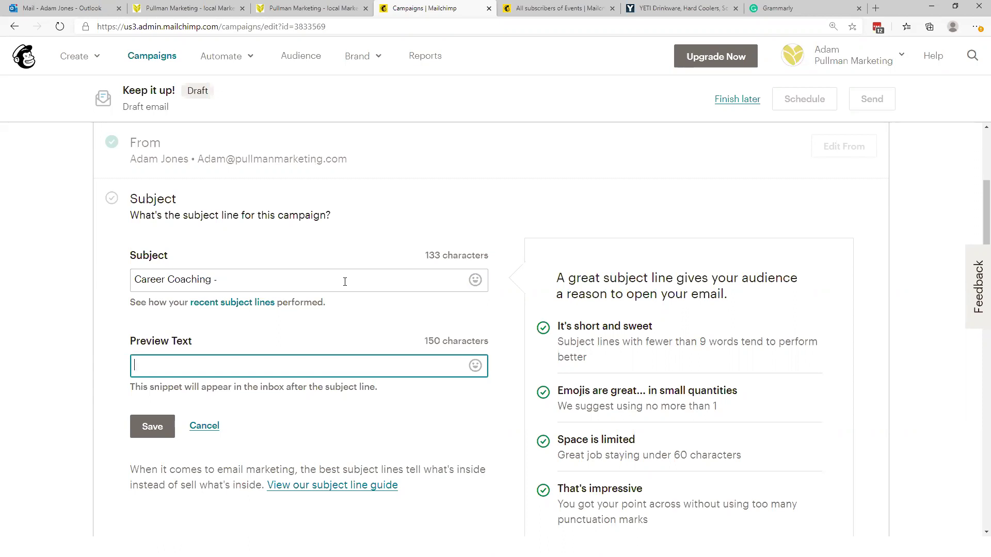
# Step: Start the preview text with 'Discover' and go back to the subject line
pyautogui.write('Discover')
pyautogui.hotkey('shift', 'Tab')
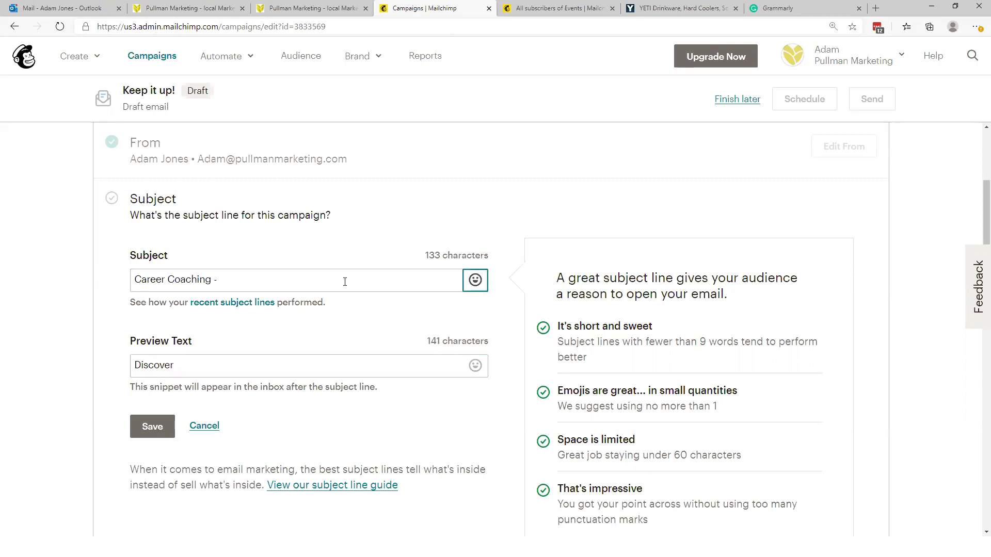
pyautogui.hotkey('shift', 'Tab')
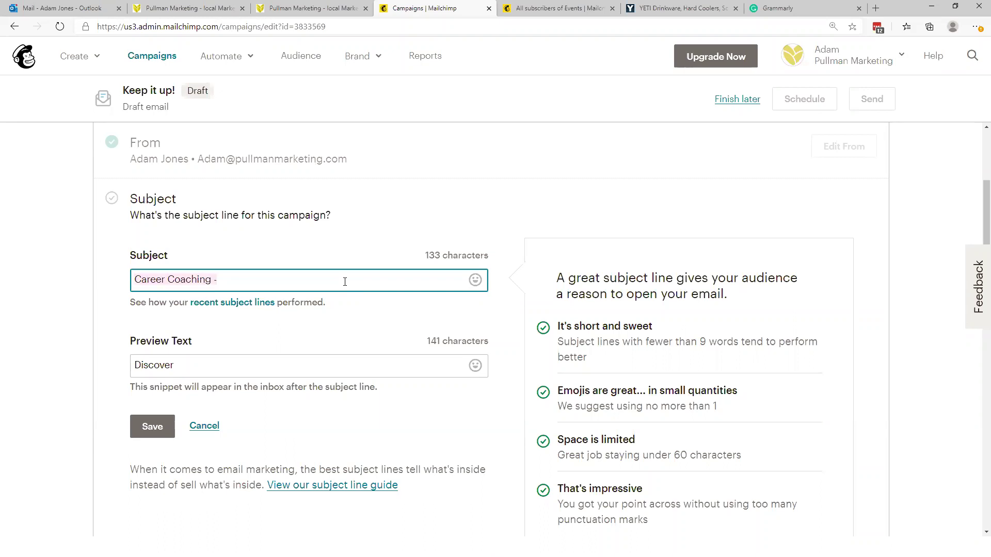
# Step: Retype the subject as 'Find The "RIght Fitting" Career Step'
pyautogui.write('Find the')
pyautogui.press('BackSpace')
pyautogui.press('BackSpace')
pyautogui.press('BackSpace')
pyautogui.write('The Re')
pyautogui.press('BackSpace')
pyautogui.write('Ight ')
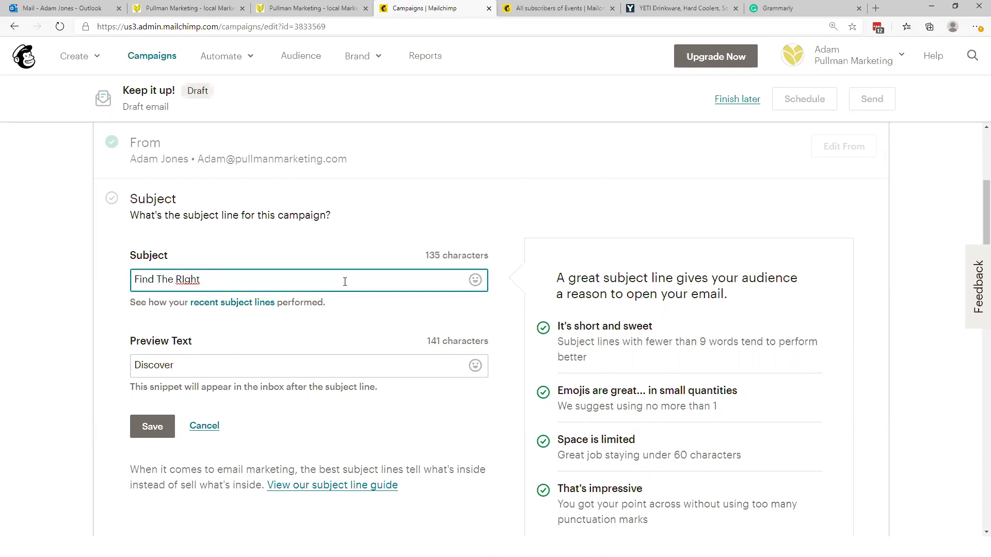
pyautogui.write('Fitting Career"')
pyautogui.press('BackSpace')
pyautogui.write('"')
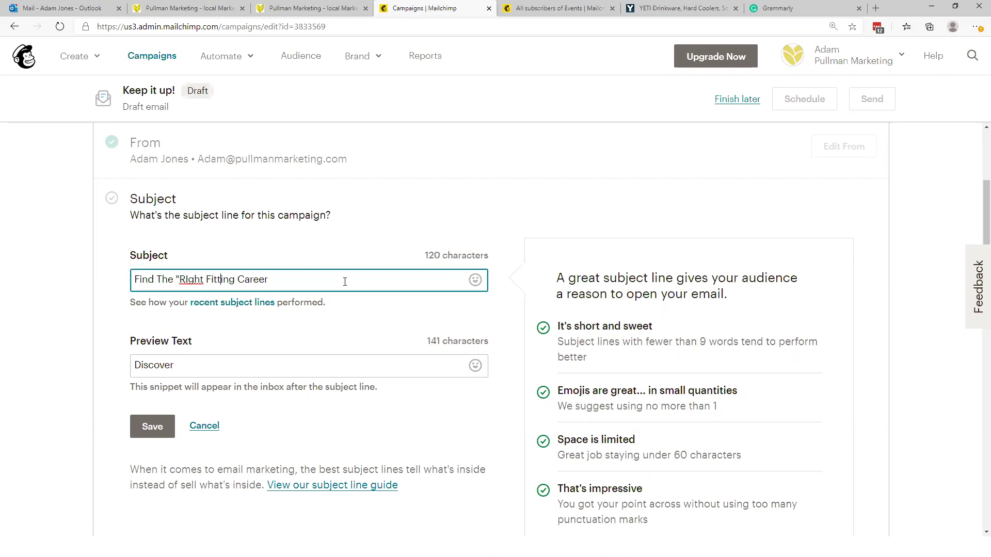
pyautogui.write('"')
pyautogui.press('Left')
pyautogui.press('Right')
pyautogui.write('Step')
# Step: Tidy the spacing between 'RIght' and 'Fitting' in the subject
pyautogui.click(208, 279)
pyautogui.press('BackSpace')
pyautogui.write('-')
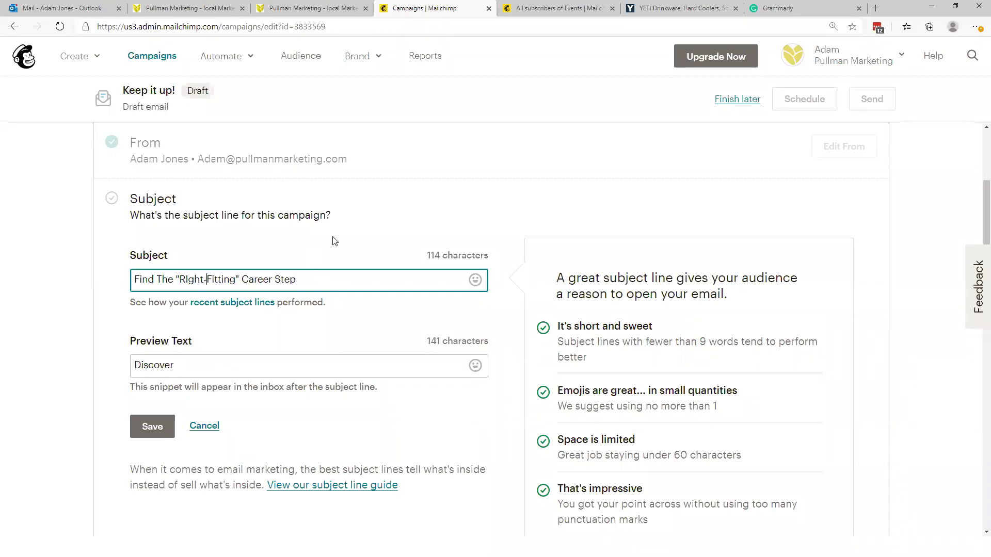
pyautogui.press('BackSpace')
# Step: Extend the preview text to 'Discover The Path Out Of Your Current Tedious Job'
pyautogui.press('Tab')
pyautogui.press('Tab')
pyautogui.press('Tab')
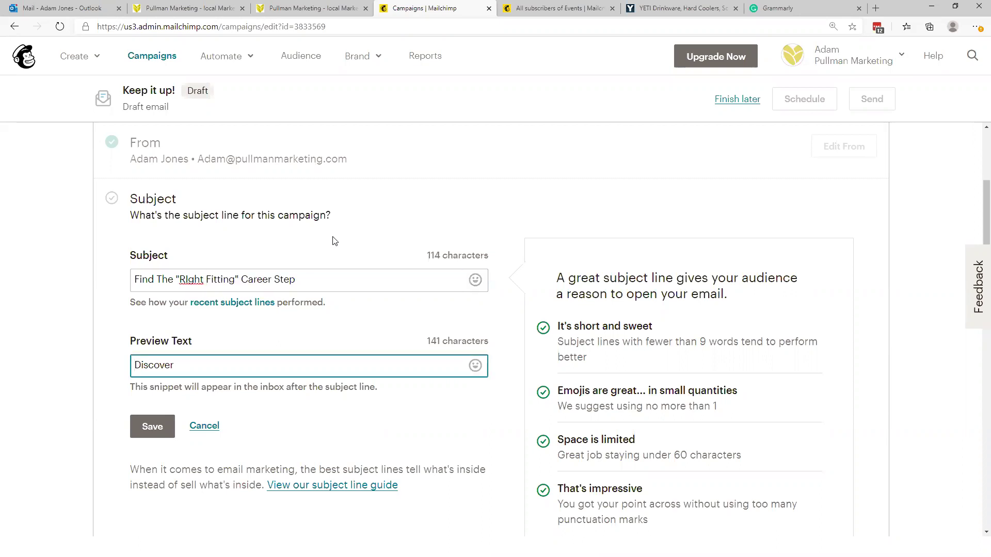
pyautogui.hotkey('shift', 'Tab')
pyautogui.press('End')
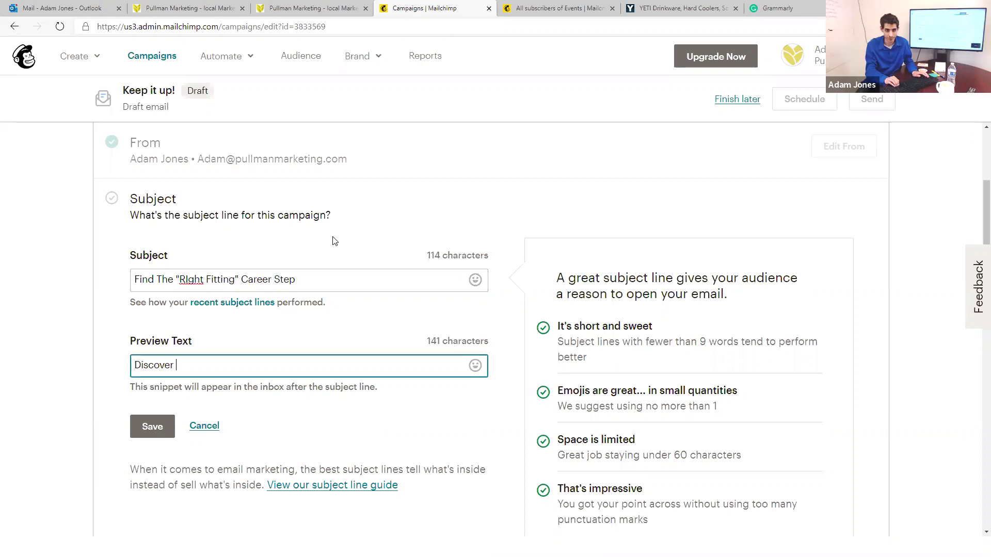
pyautogui.write('T')
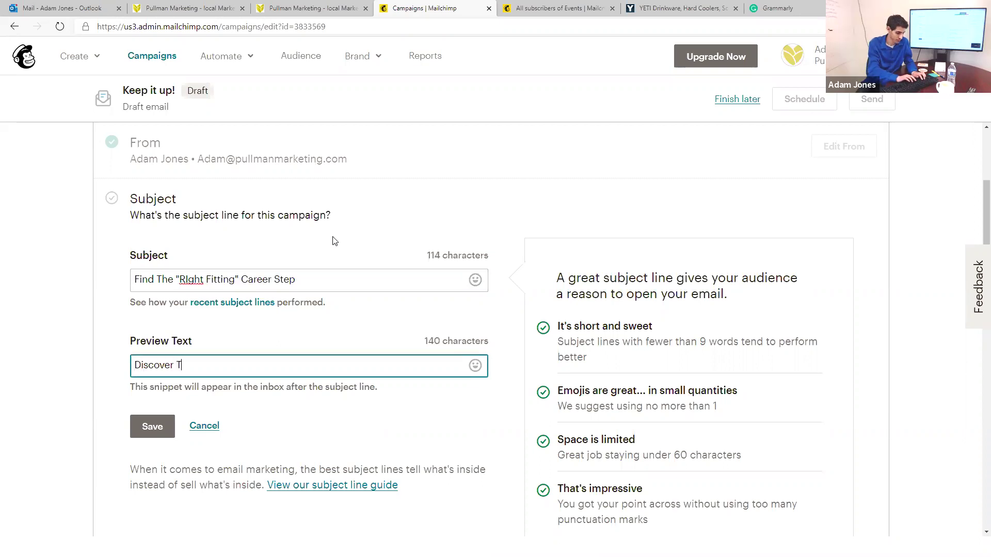
pyautogui.write('he ')
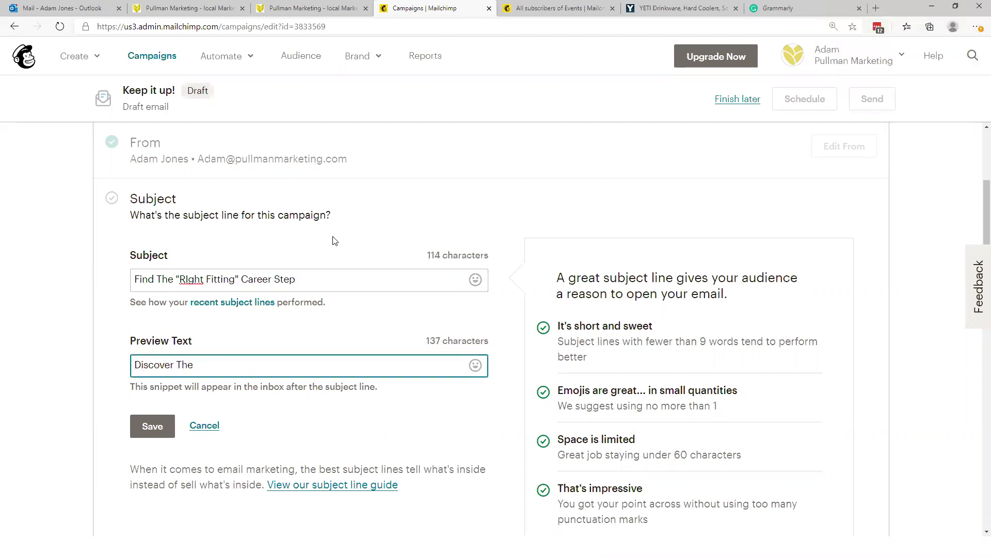
pyautogui.write('Path Out Of Your Current')
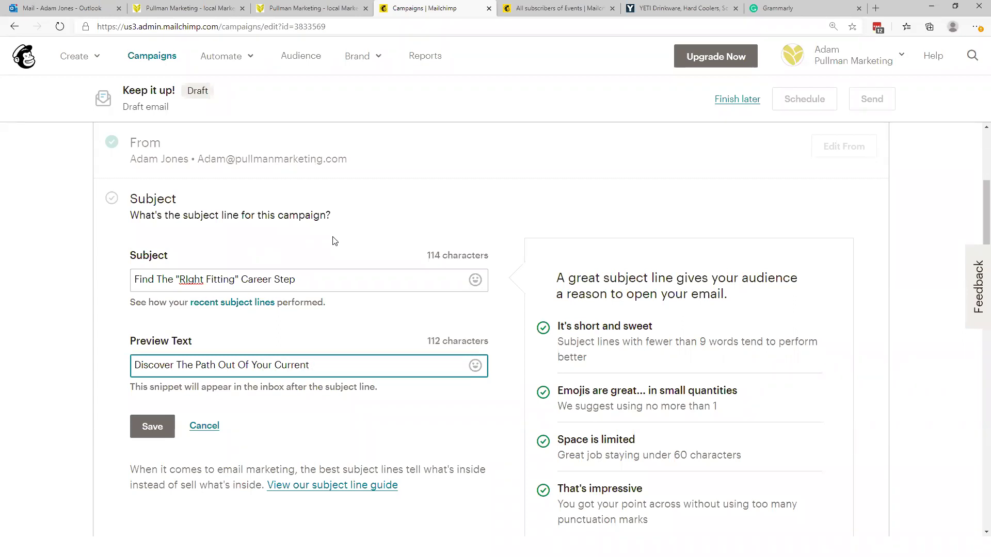
pyautogui.write('T')
pyautogui.write('edious ')
pyautogui.write('Position')
pyautogui.press('BackSpace')
pyautogui.press('BackSpace')
pyautogui.press('BackSpace')
pyautogui.press('BackSpace')
pyautogui.press('BackSpace')
pyautogui.press('BackSpace')
pyautogui.press('BackSpace')
pyautogui.press('BackSpace')
pyautogui.write('Job')
pyautogui.hotkey('shift', 'Tab')
pyautogui.hotkey('shift', 'Tab')
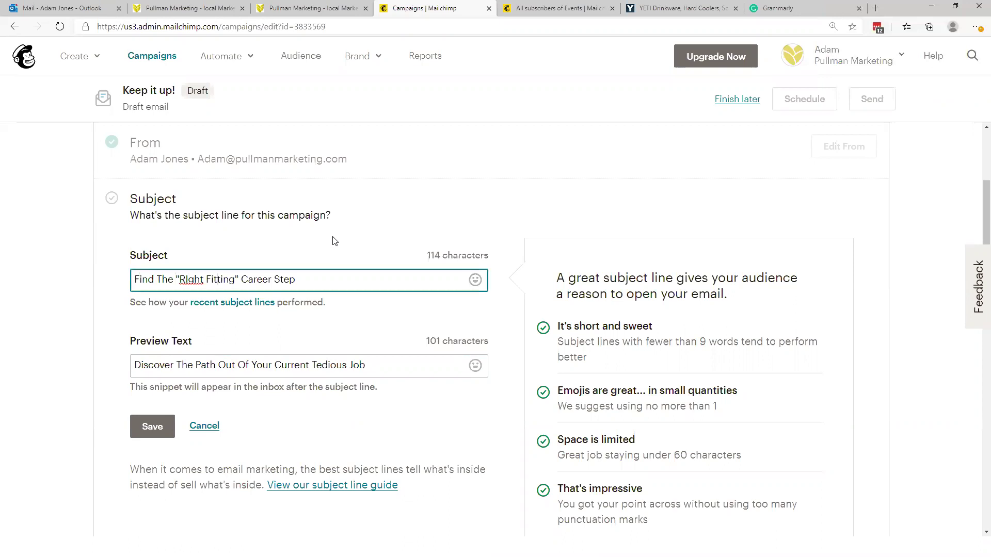
# Step: Remove the leading 'Find' wording and shorten 'Fitting' to 'Fit' in the subject
pyautogui.press('Left')
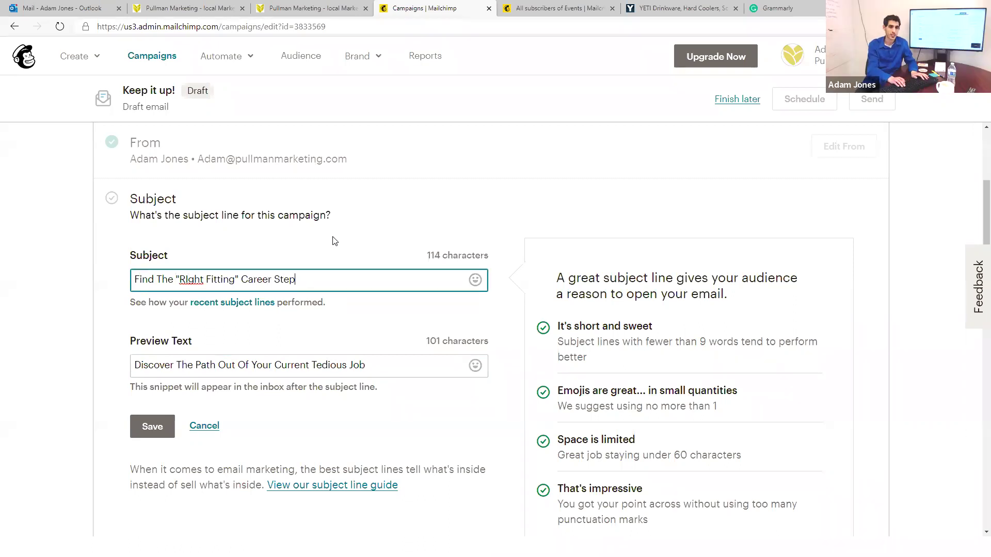
pyautogui.press('Left')
pyautogui.press('Left')
pyautogui.press('Left')
pyautogui.press('Left')
pyautogui.press('Left')
pyautogui.press('Left')
pyautogui.press('Left')
pyautogui.press('Left')
pyautogui.press('Delete')
pyautogui.press('BackSpace')
pyautogui.press('BackSpace')
pyautogui.press('BackSpace')
pyautogui.press('BackSpace')
pyautogui.press('BackSpace')
pyautogui.press('BackSpace')
pyautogui.press('BackSpace')
pyautogui.press('BackSpace')
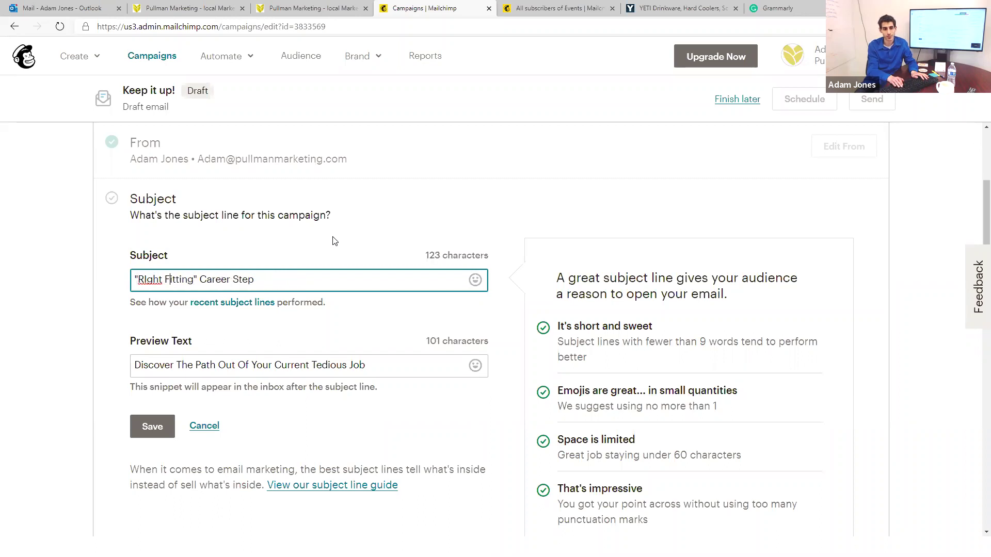
pyautogui.press('Delete')
pyautogui.press('BackSpace')
pyautogui.press('BackSpace')
pyautogui.press('BackSpace')
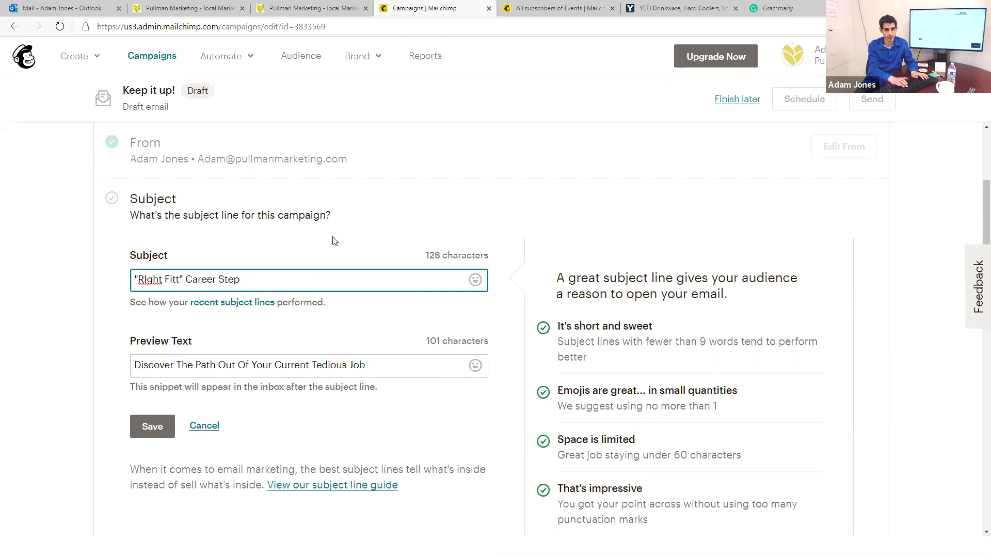
# Step: Append 'You Know You Need' and prefix 'The' to the subject line
pyautogui.press('End')
pyautogui.write('You Kno')
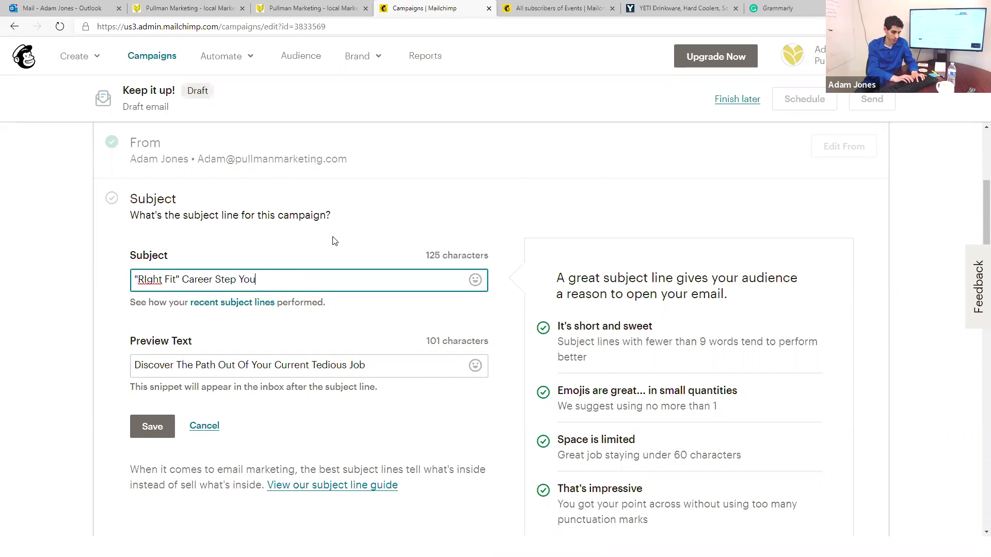
pyautogui.press('BackSpace')
pyautogui.press('BackSpace')
pyautogui.write('now You Need')
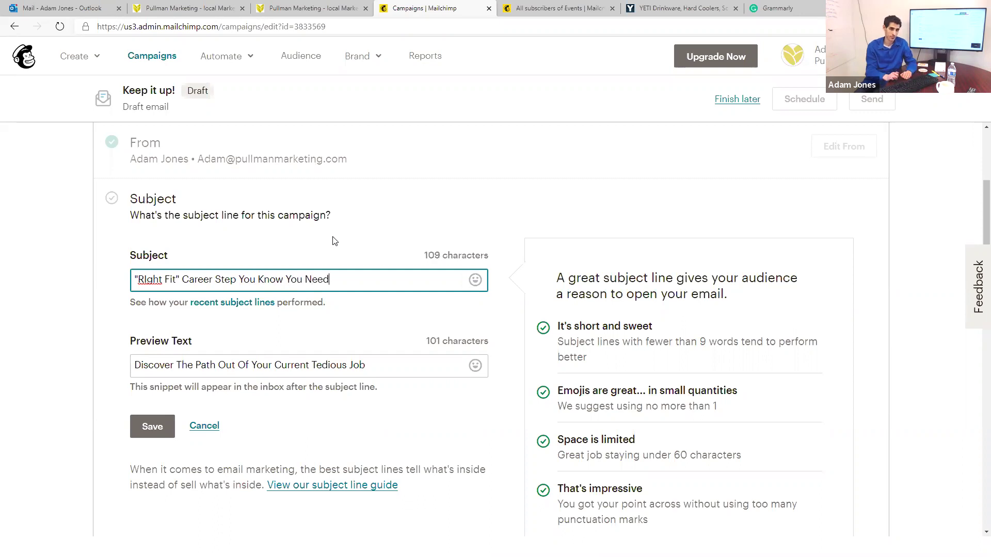
pyautogui.press('Home')
pyautogui.write('The')
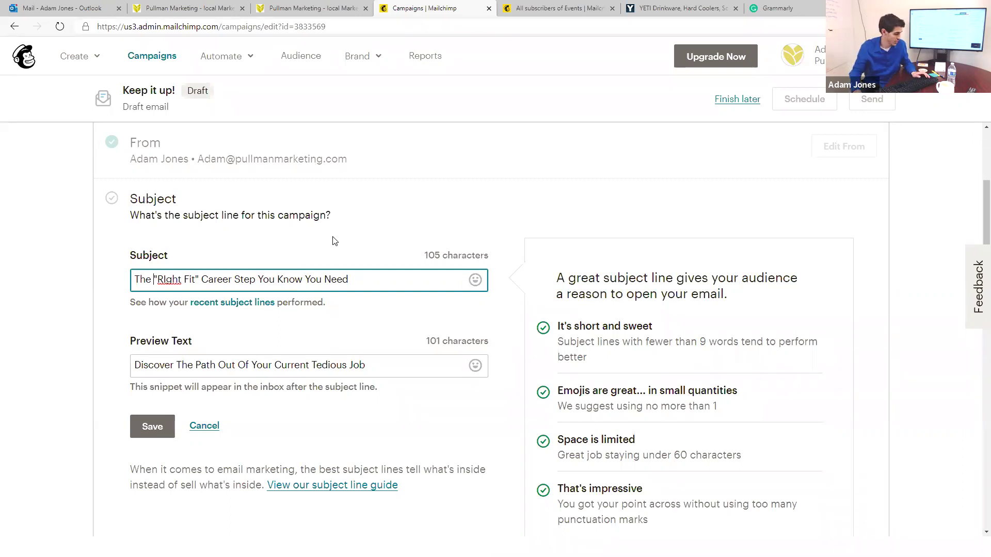
pyautogui.press('Tab')
pyautogui.press('Tab')
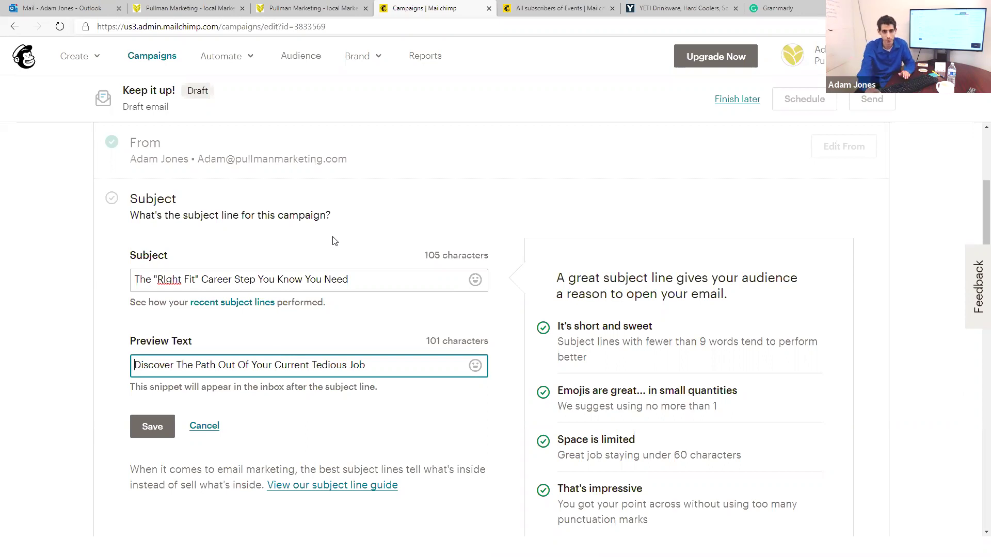
# Step: Reword the preview text to 'Discover The Path Out Of Your Tedious Routine'
pyautogui.doubleClick(289, 370)
pyautogui.press('BackSpace')
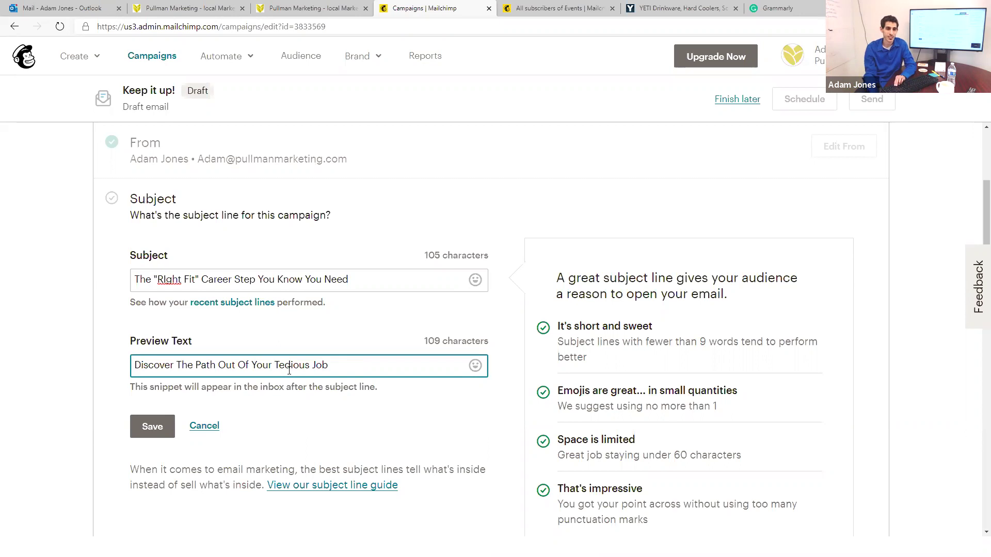
pyautogui.press('BackSpace')
pyautogui.press('BackSpace')
pyautogui.press('BackSpace')
pyautogui.press('BackSpace')
pyautogui.write('Royut')
pyautogui.press('BackSpace')
pyautogui.press('BackSpace')
pyautogui.press('BackSpace')
pyautogui.write('utine')
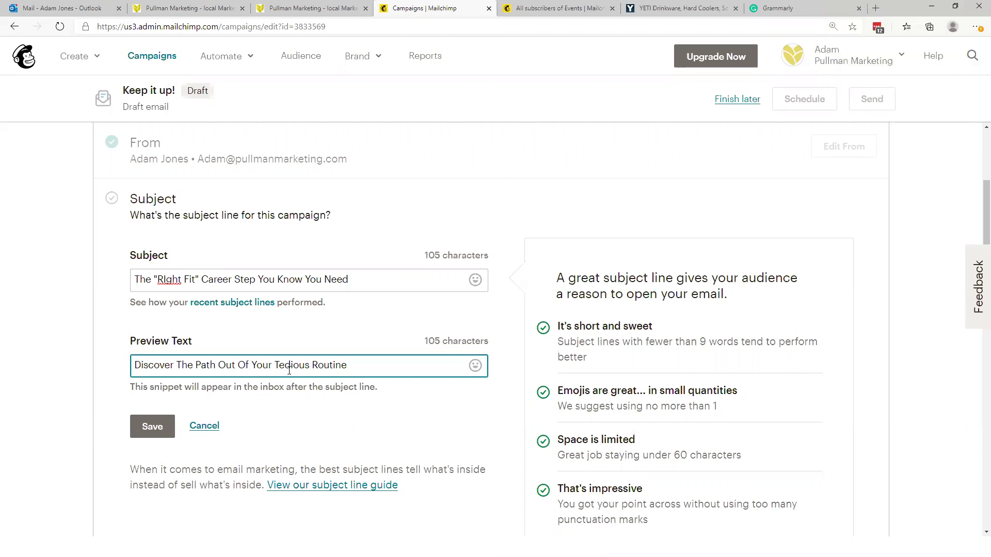
# Step: Browse the subject line's emoji picker and close it without choosing
pyautogui.click(473, 282)
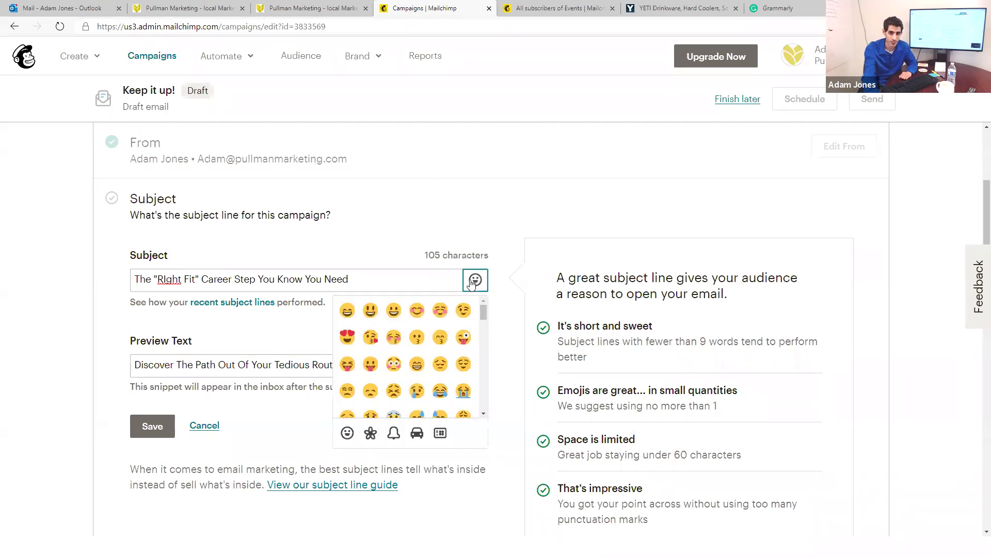
pyautogui.scroll(-4, 514, 369)
pyautogui.scroll(2, 394, 480)
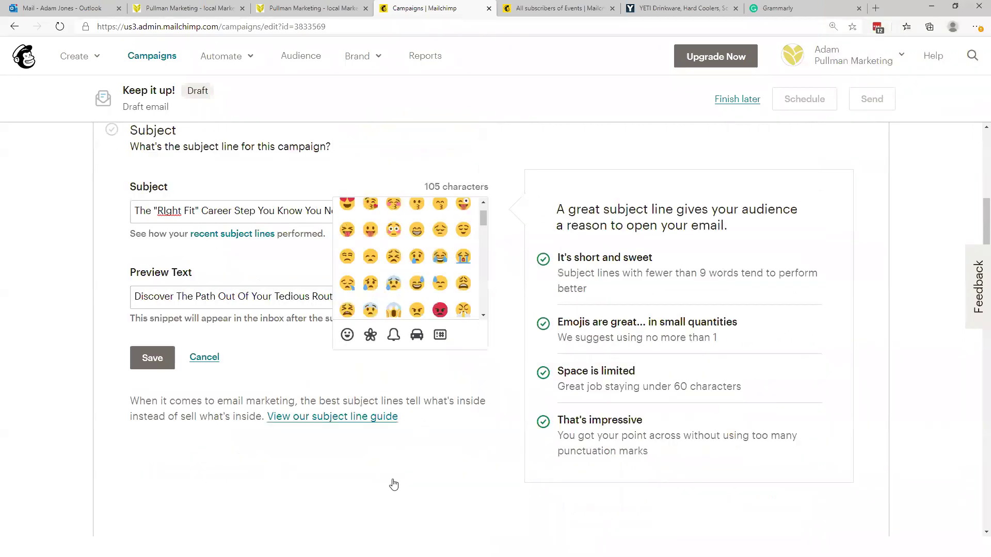
pyautogui.scroll(3, 393, 481)
pyautogui.click(283, 435)
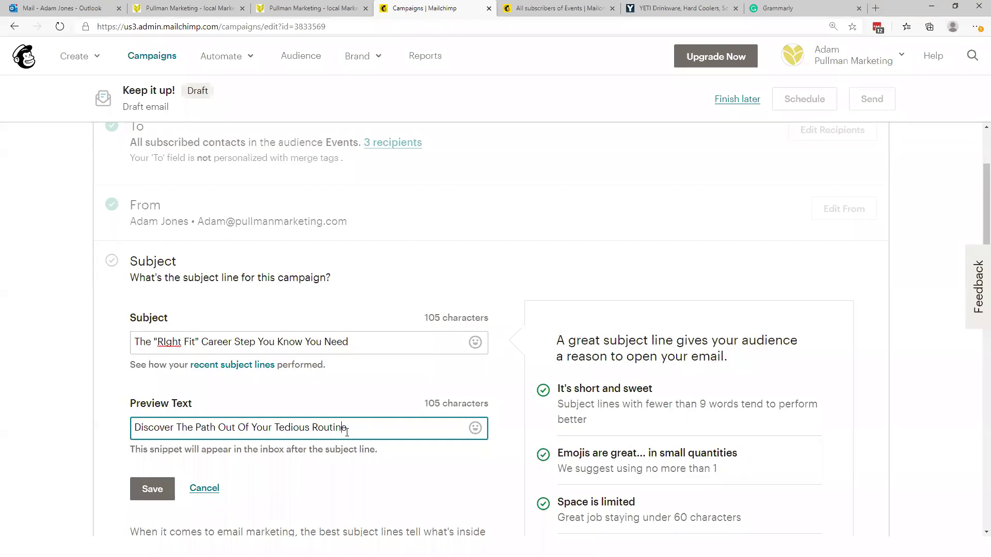
pyautogui.click(166, 345)
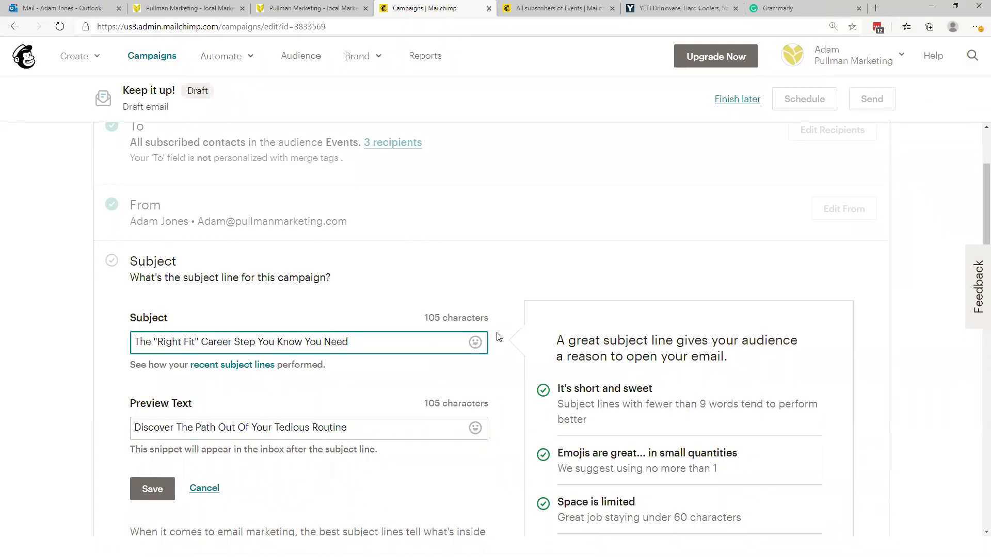
# Step: Add a clapping-hands emoji after 'You Need', with 'Right' spelled correctly in the subject
pyautogui.click(475, 343)
pyautogui.scroll(-5, 443, 409)
pyautogui.scroll(5, 444, 423)
pyautogui.scroll(1, 442, 422)
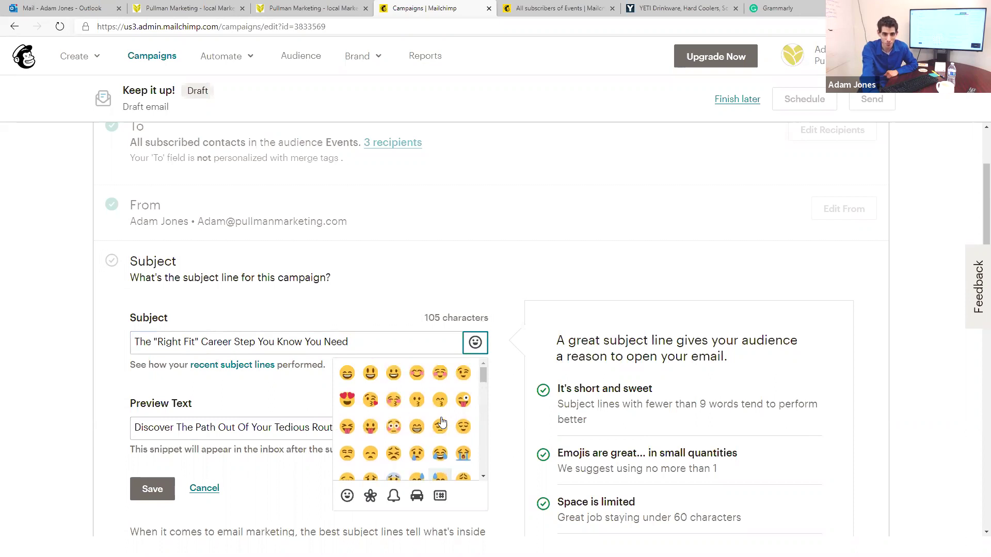
pyautogui.scroll(-3, 413, 436)
pyautogui.scroll(-6, 395, 453)
pyautogui.scroll(-6, 397, 453)
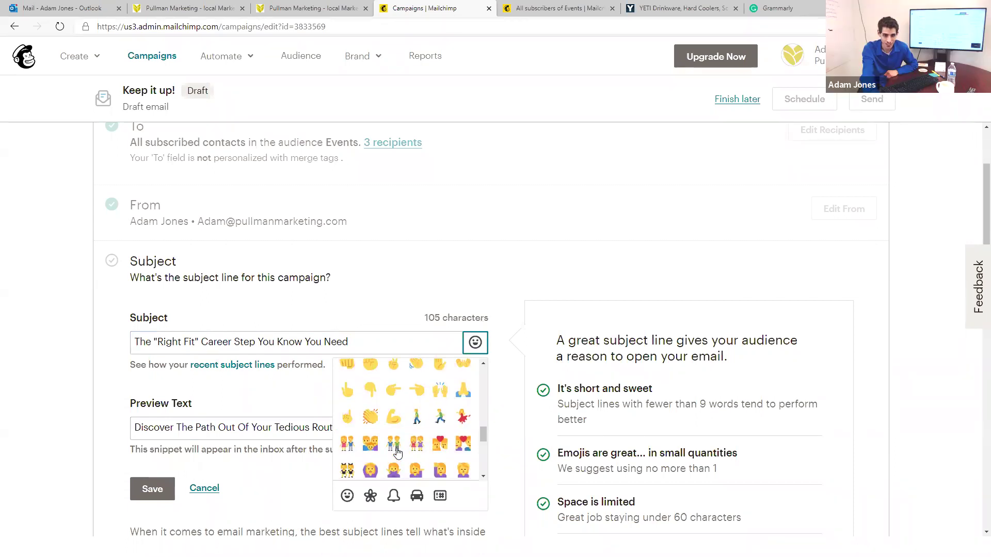
pyautogui.click(370, 418)
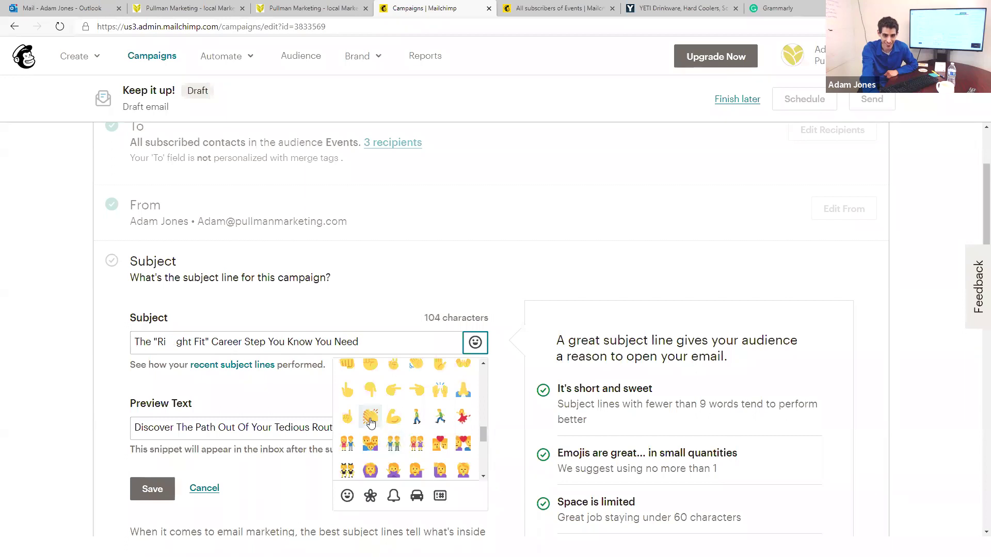
pyautogui.click(166, 342)
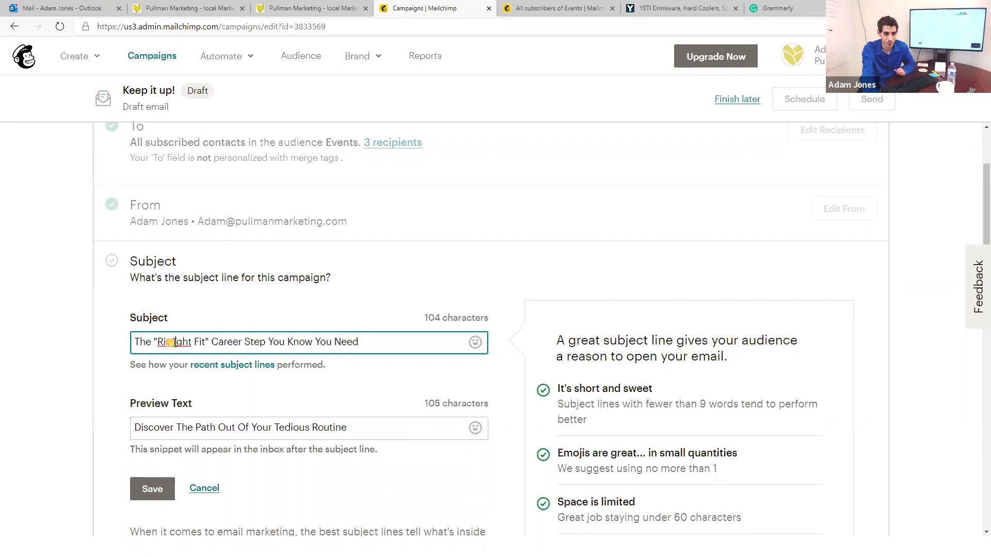
pyautogui.press('Delete')
pyautogui.click(367, 349)
pyautogui.write('👏')
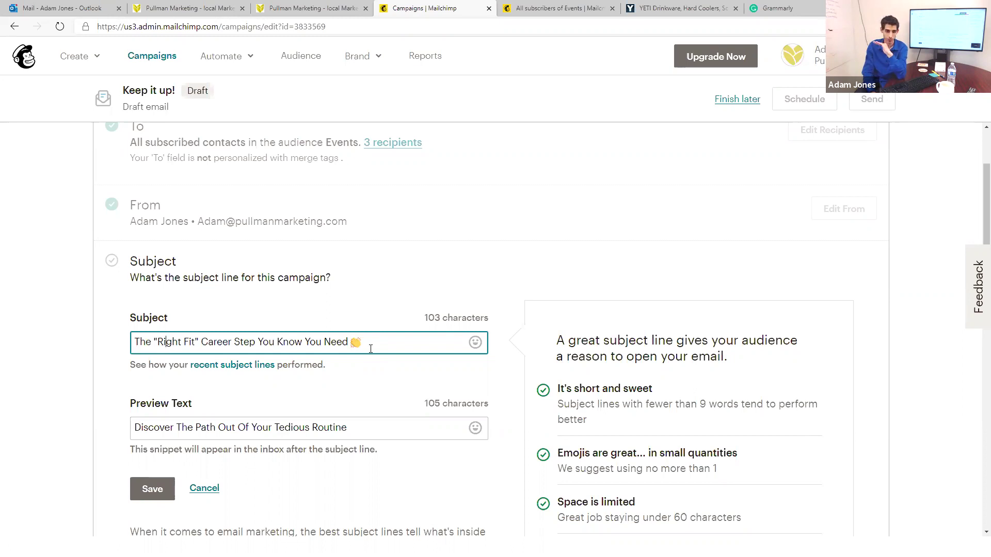
# Step: Browse the preview text emoji picker and close it without adding an emoji
pyautogui.click(473, 431)
pyautogui.click(466, 433)
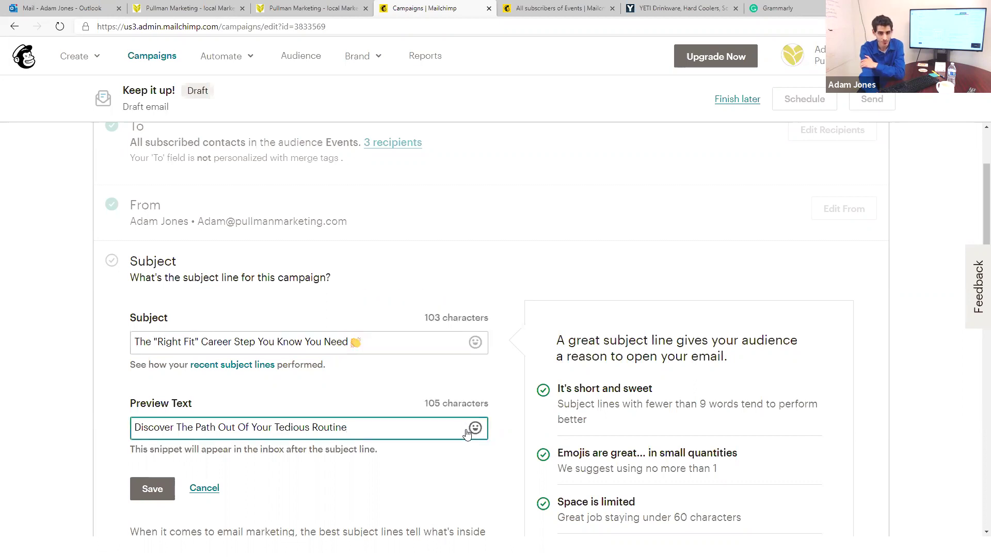
pyautogui.click(471, 428)
pyautogui.scroll(-3, 435, 351)
pyautogui.scroll(-10, 434, 358)
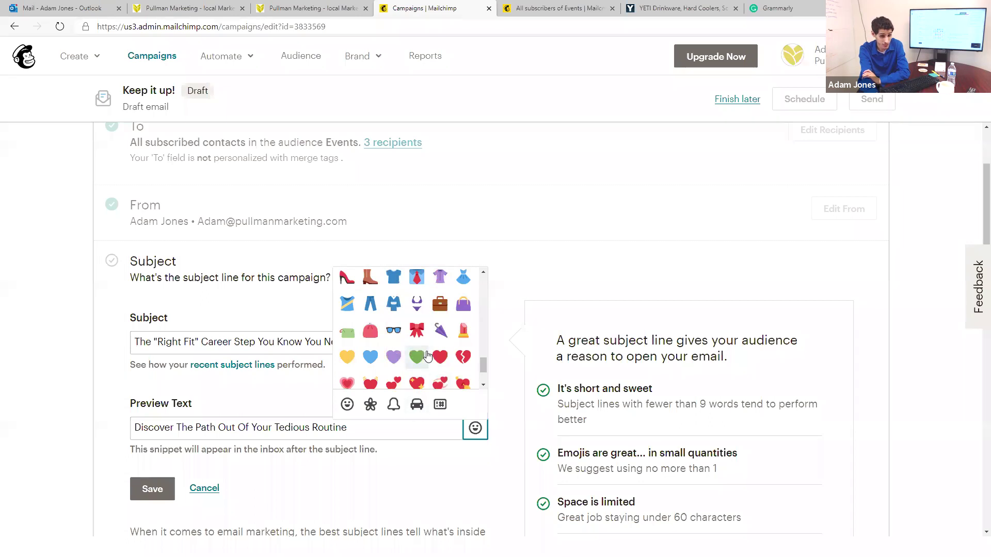
pyautogui.scroll(-3, 434, 357)
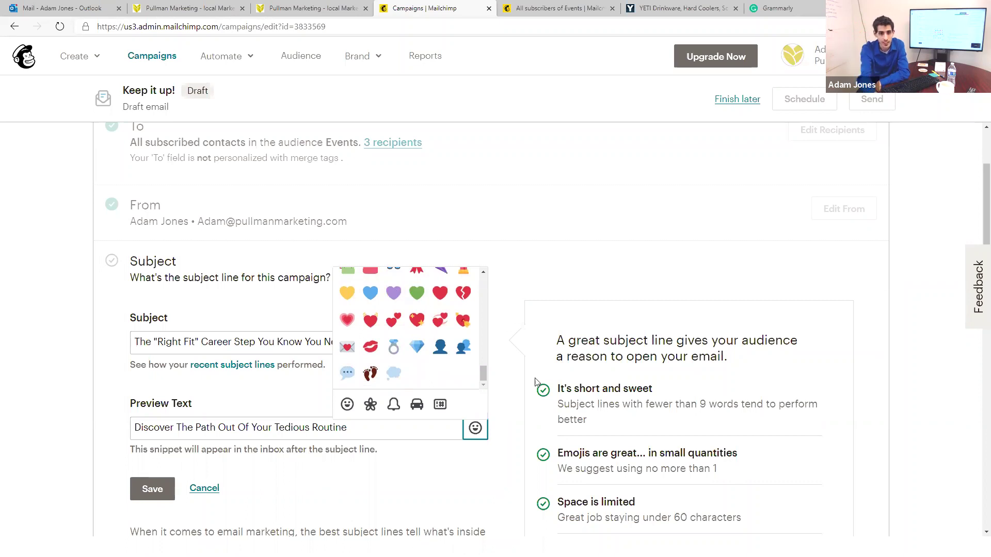
pyautogui.click(511, 369)
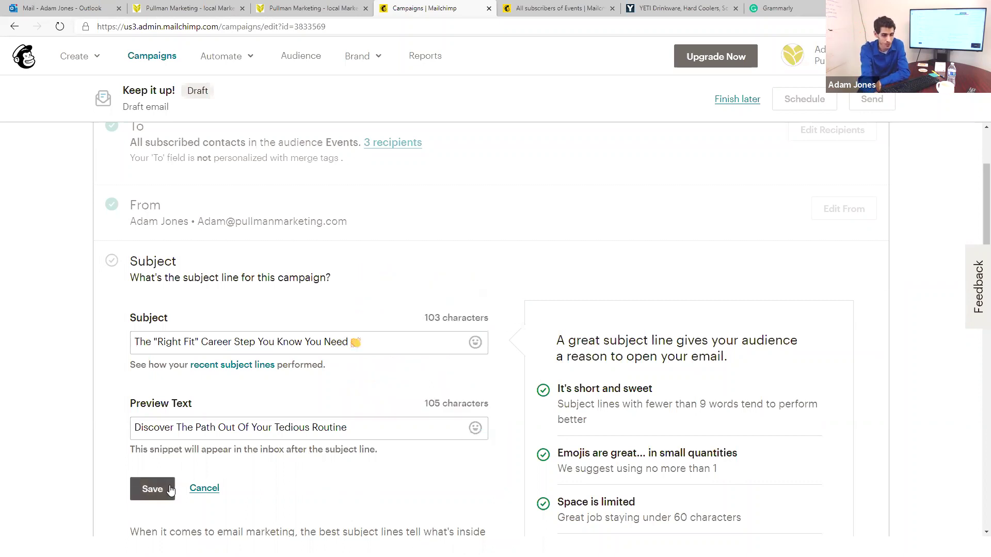
# Step: Save the subject and preview text and start designing the email
pyautogui.click(354, 334)
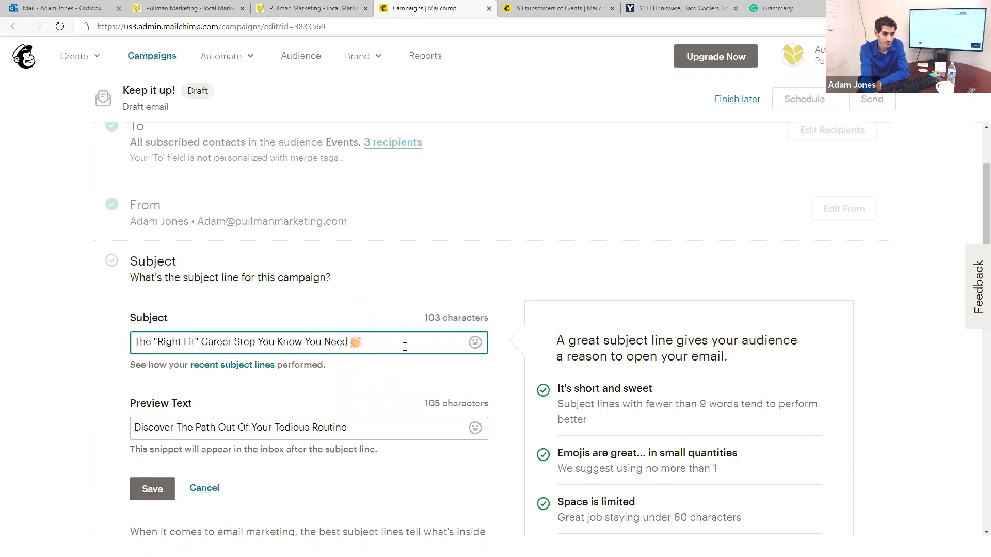
pyautogui.click(152, 489)
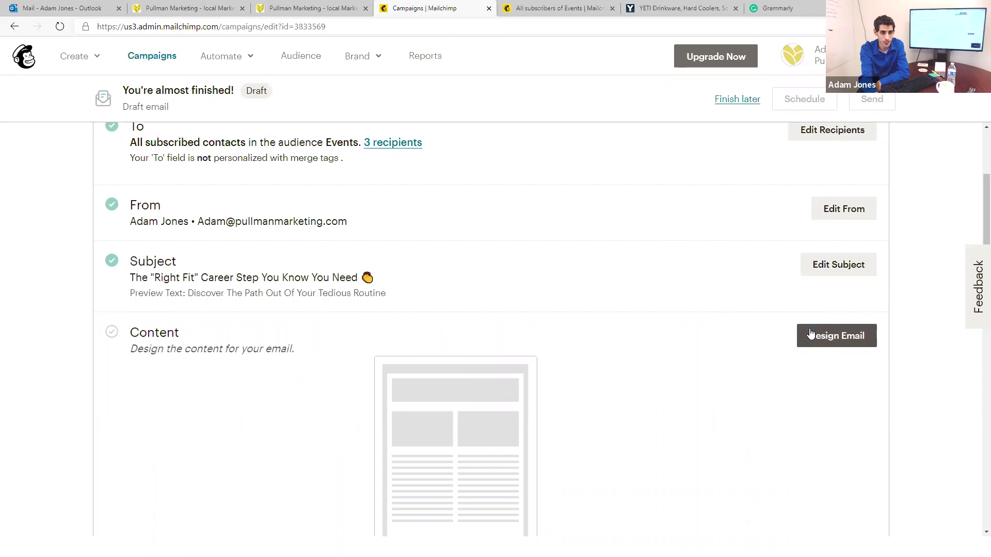
pyautogui.click(811, 334)
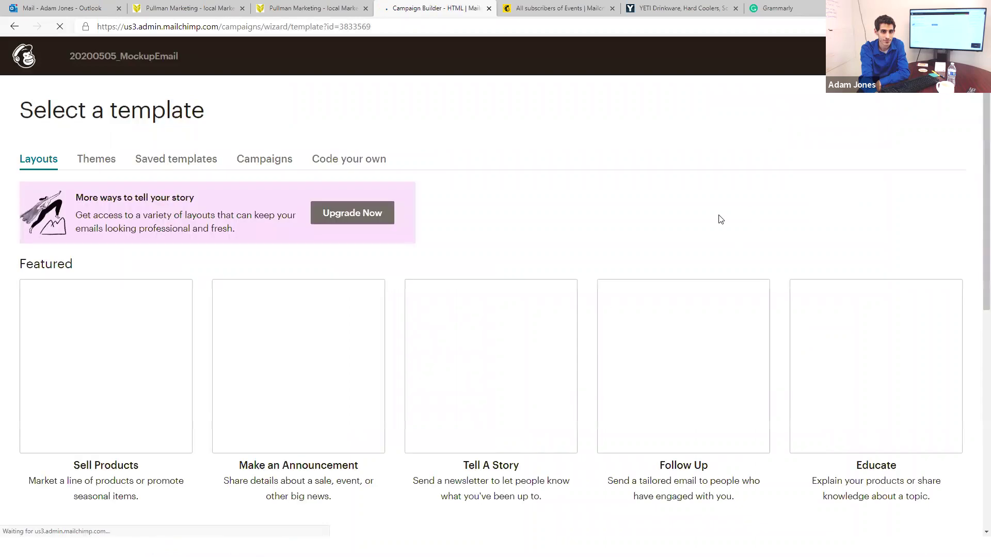
# Step: Choose the Basic 1 Column template for the 20200505_MockupEmail campaign
pyautogui.scroll(-6, 138, 360)
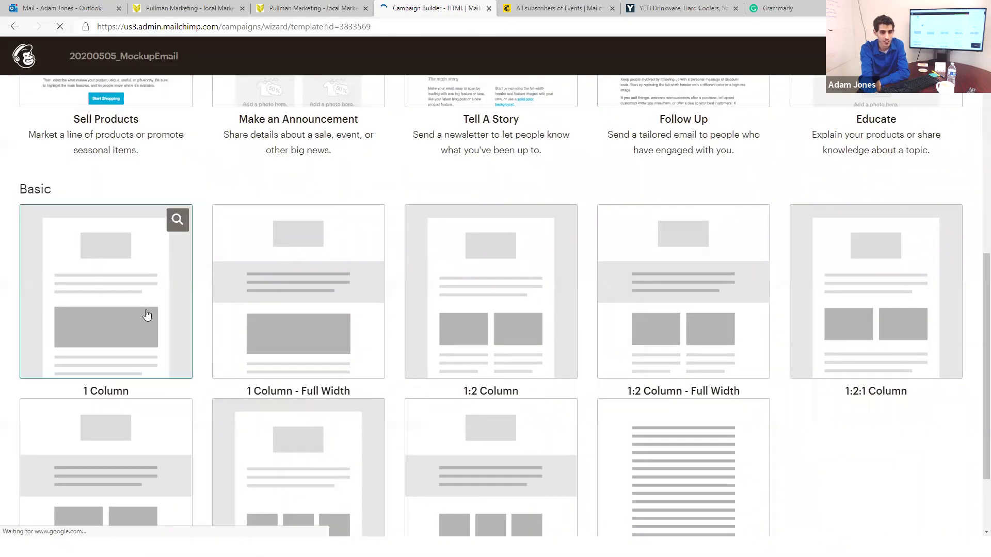
pyautogui.click(118, 309)
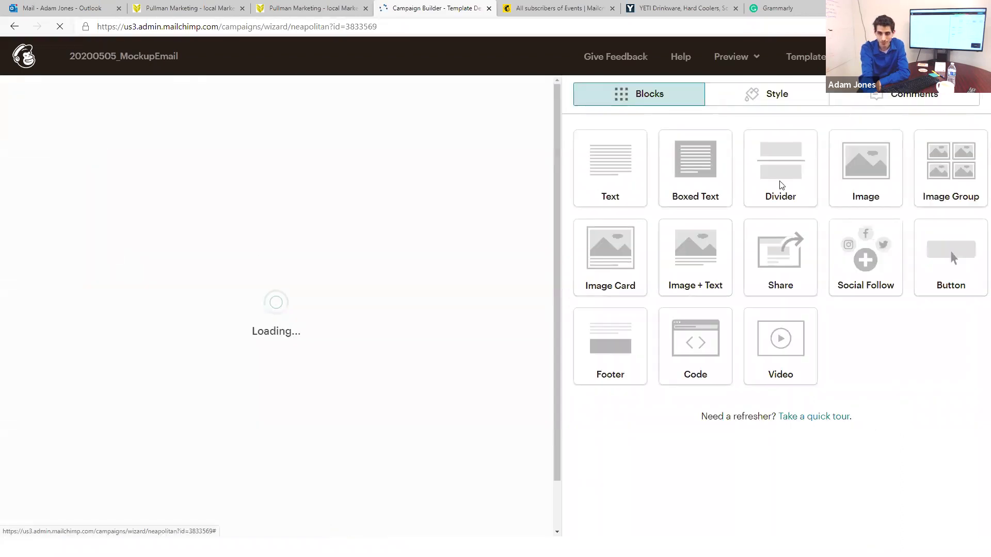
# Step: Load morethan-engineering.com in the Edge browser tab
pyautogui.click(568, 7)
pyautogui.click(557, 23)
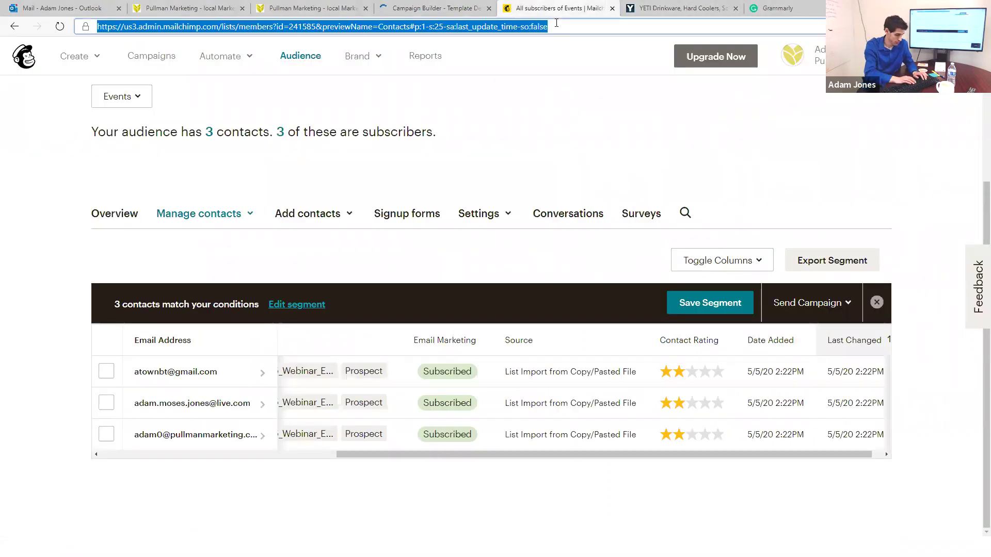
pyautogui.write('more-tha')
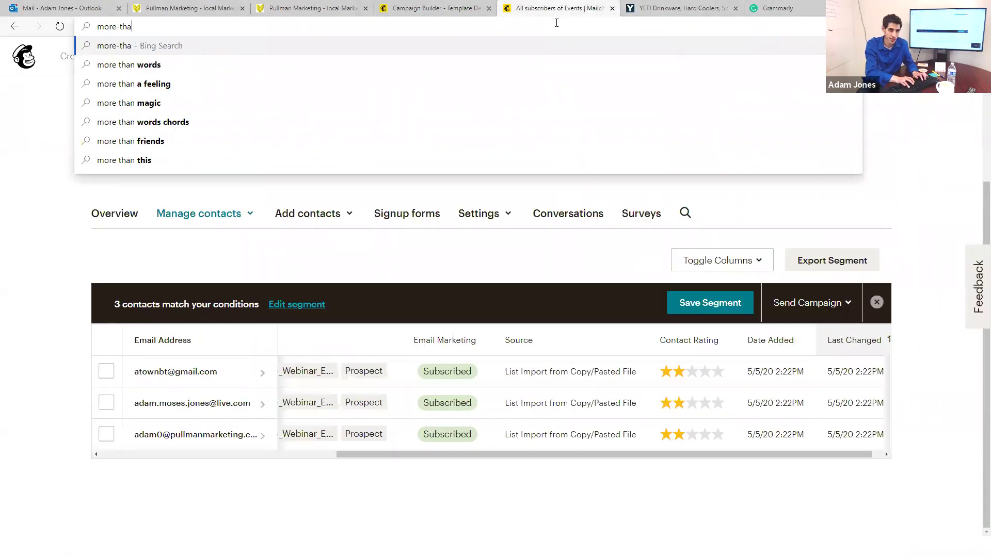
pyautogui.press('BackSpace')
pyautogui.press('BackSpace')
pyautogui.press('BackSpace')
pyautogui.write('ethan-engineering.com')
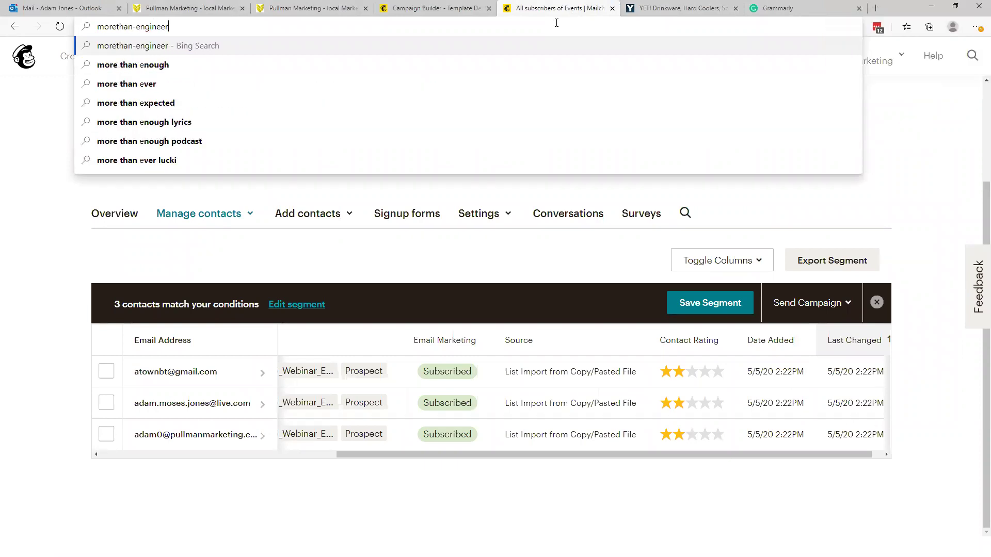
pyautogui.press('Return')
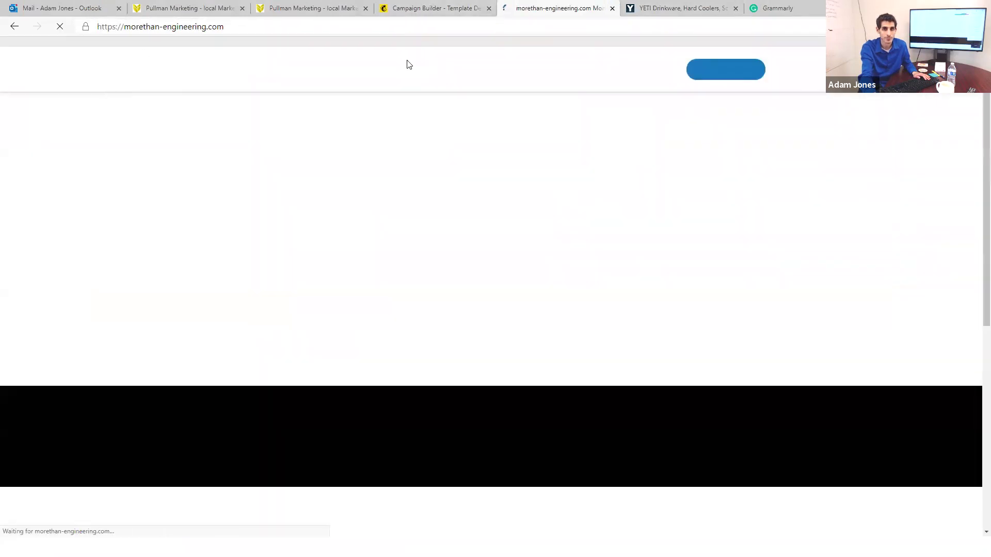
# Step: Save the site's logo image to Downloads as Horizontal-Logo.png
pyautogui.rightClick(277, 67)
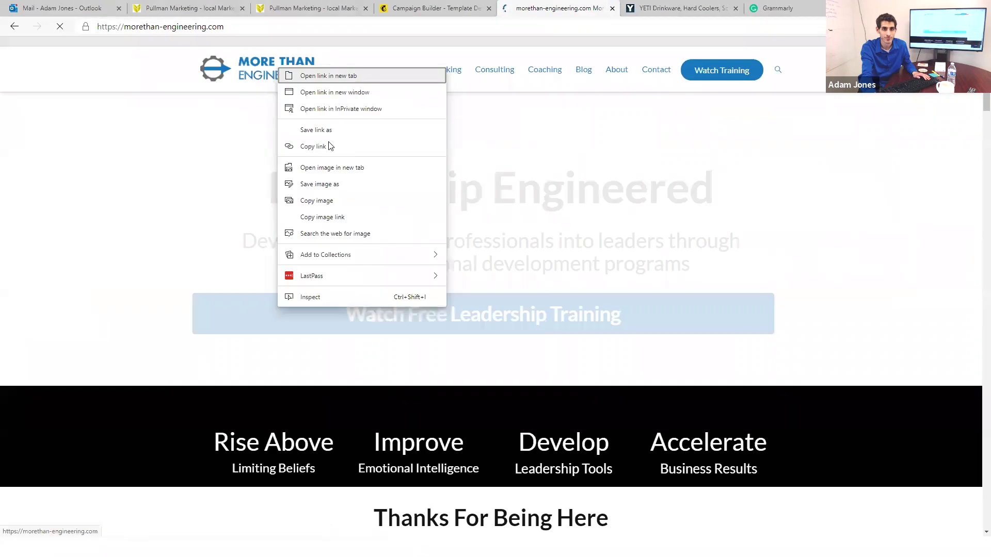
pyautogui.click(339, 186)
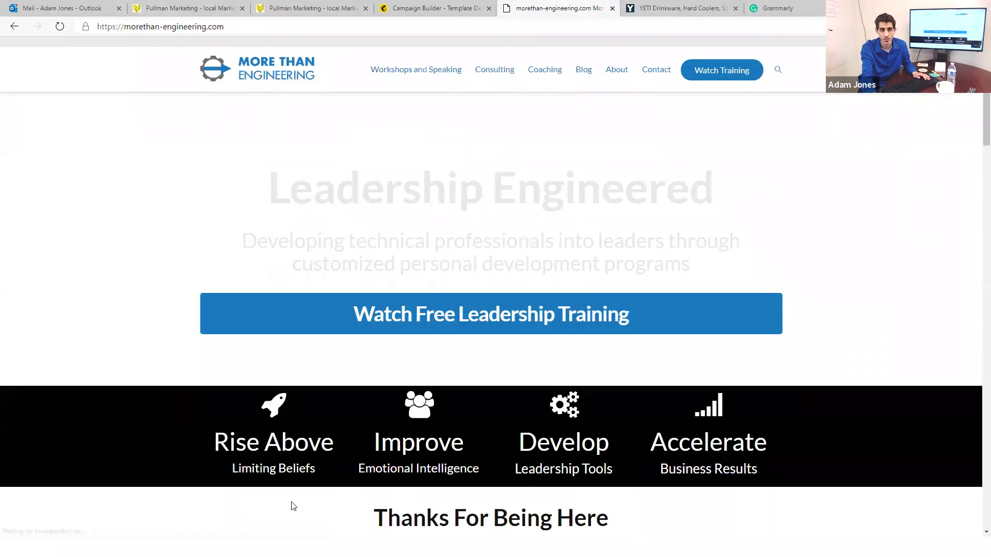
pyautogui.click(409, 262)
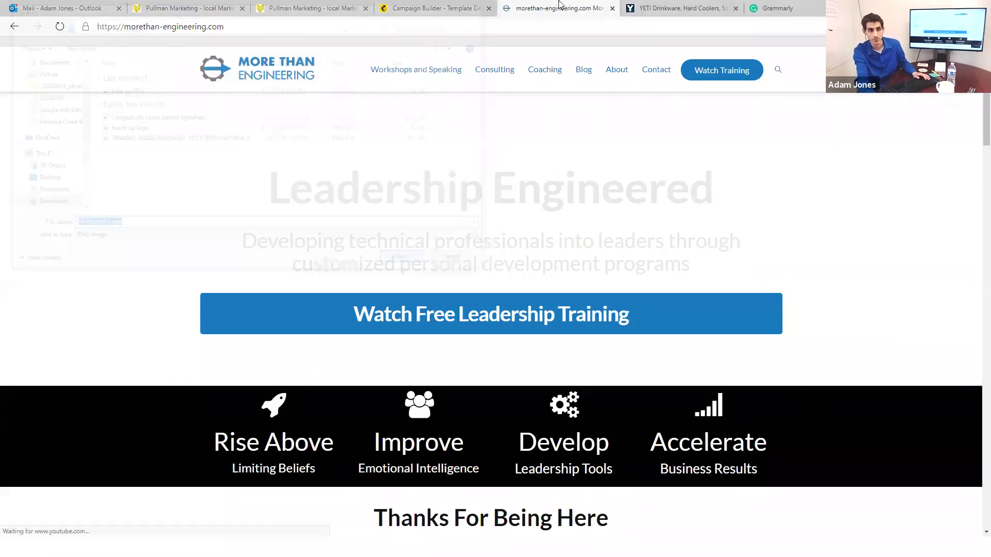
pyautogui.click(464, 4)
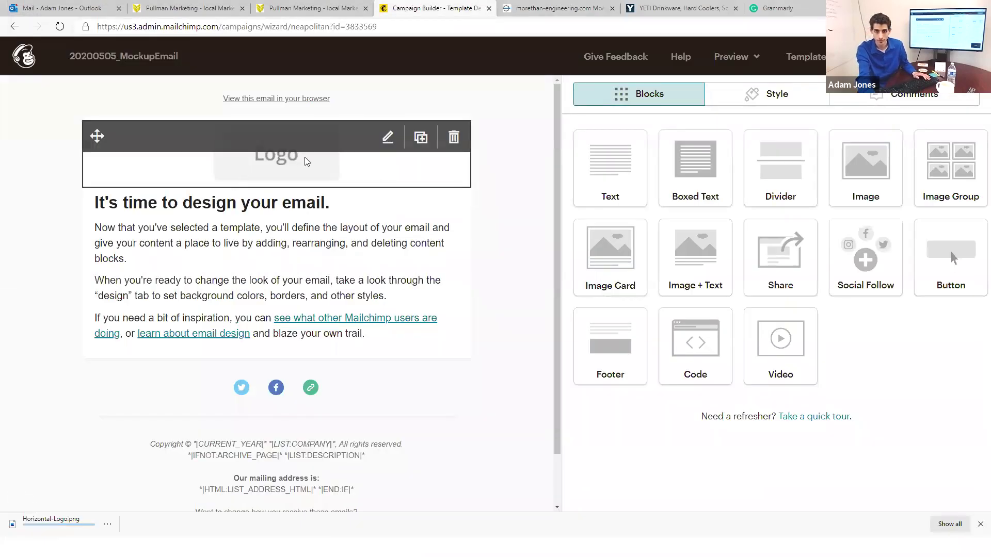
# Step: Replace the placeholder header logo with Horizontal-Logo.png and scale it to about 75%
pyautogui.click(329, 150)
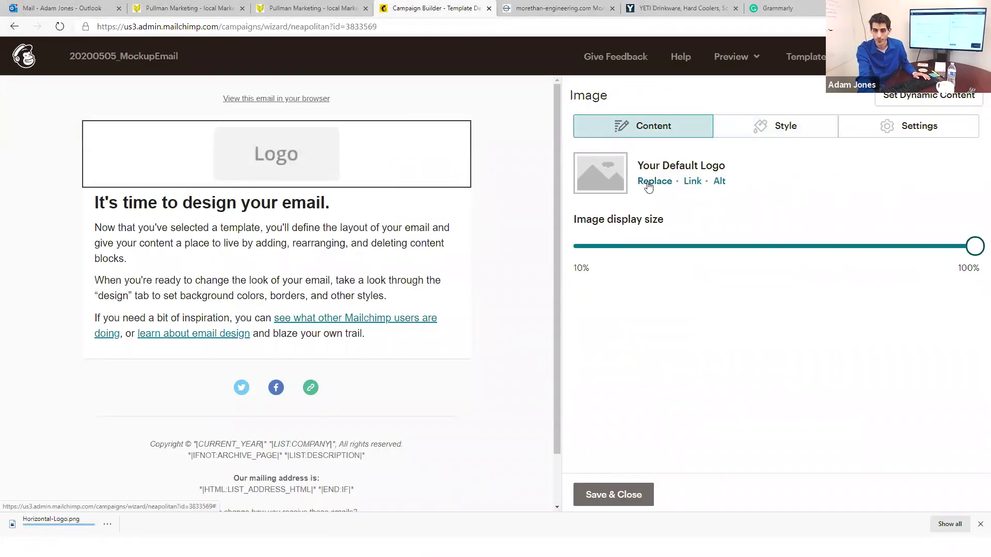
pyautogui.click(649, 187)
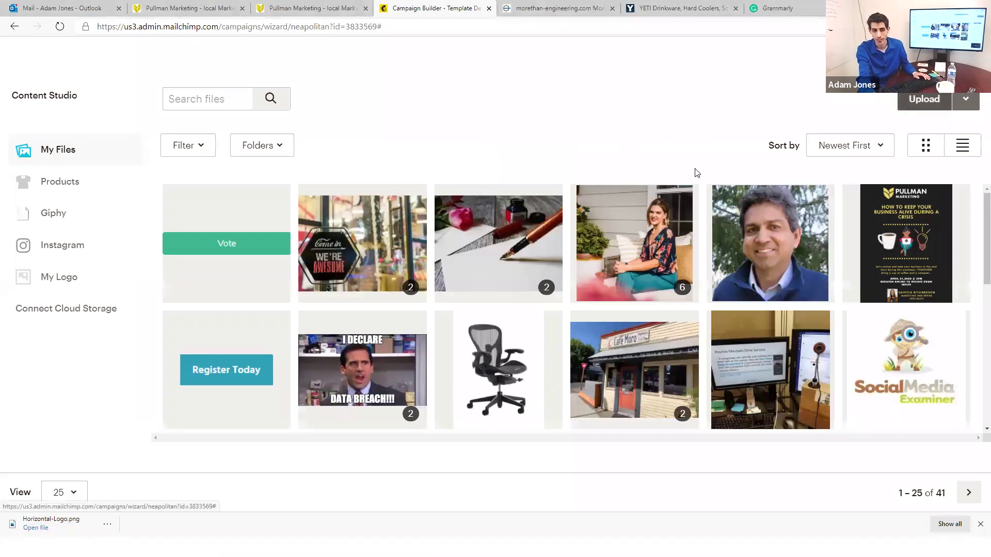
pyautogui.press('Escape')
pyautogui.moveTo(51, 521); pyautogui.dragTo(270, 162)
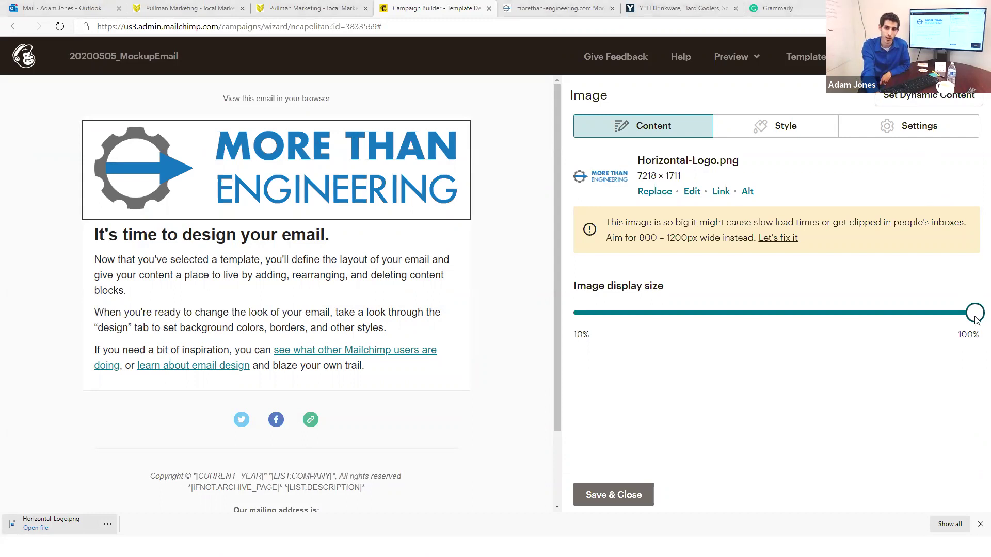
pyautogui.moveTo(975, 312); pyautogui.dragTo(880, 312)
# Step: Clear the text block's sample text and type the first outline line 'A'
pyautogui.click(345, 272)
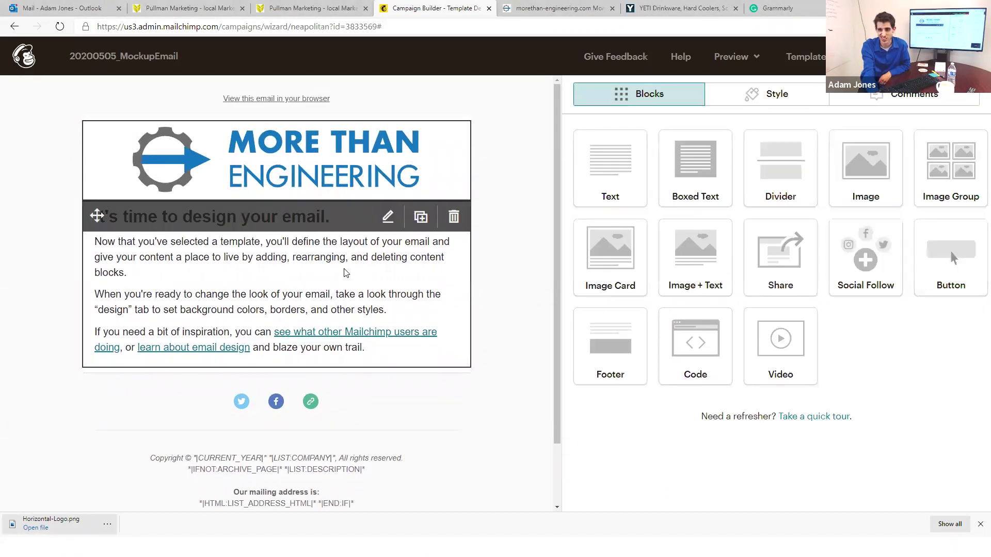
pyautogui.click(388, 217)
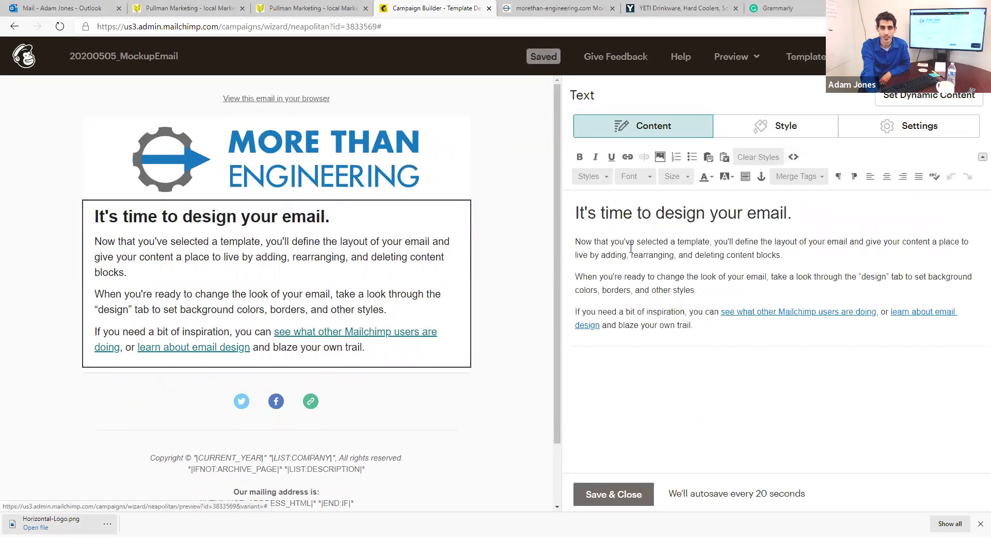
pyautogui.hotkey('ctrl', 'a')
pyautogui.press('Delete')
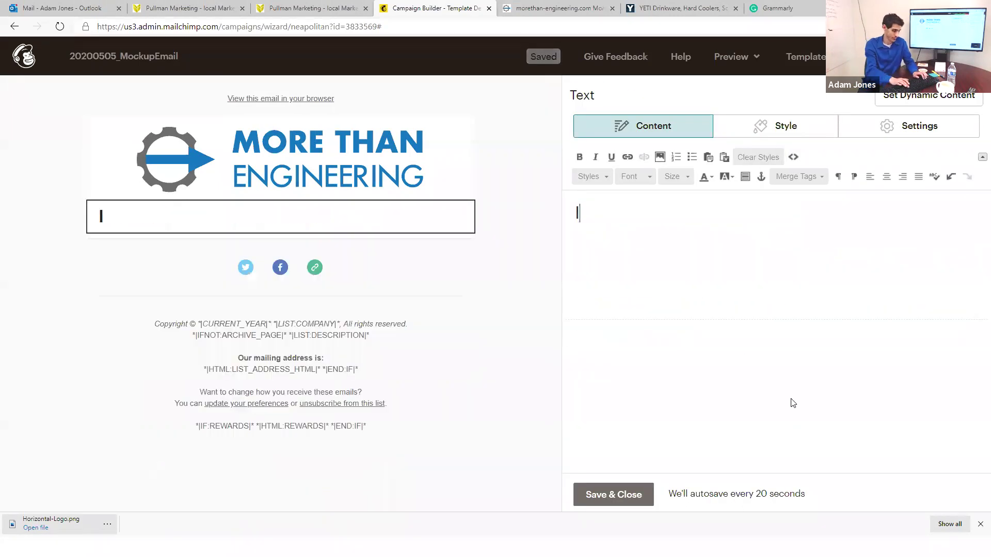
pyautogui.write('A')
pyautogui.press('BackSpace')
pyautogui.write('Ia')
pyautogui.press('Left')
pyautogui.press('BackSpace')
pyautogui.press('Delete')
pyautogui.write('A')
pyautogui.press('Return')
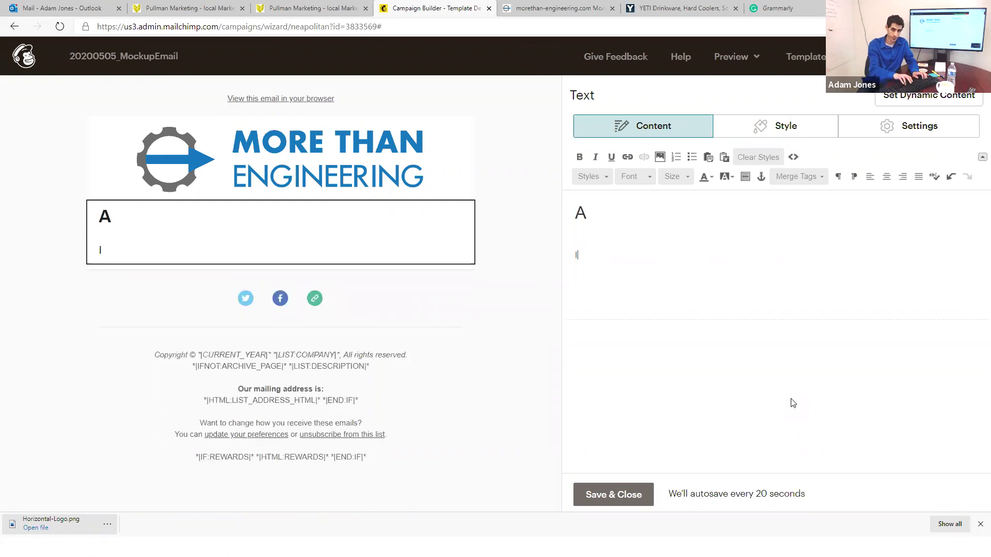
# Step: Add 'I', 'D', 'A' as separate lines and append ' -' to the first A
pyautogui.press('BackSpace')
pyautogui.hotkey('shift', 'Return')
pyautogui.write('I')
pyautogui.hotkey('shift', 'Return')
pyautogui.write('D')
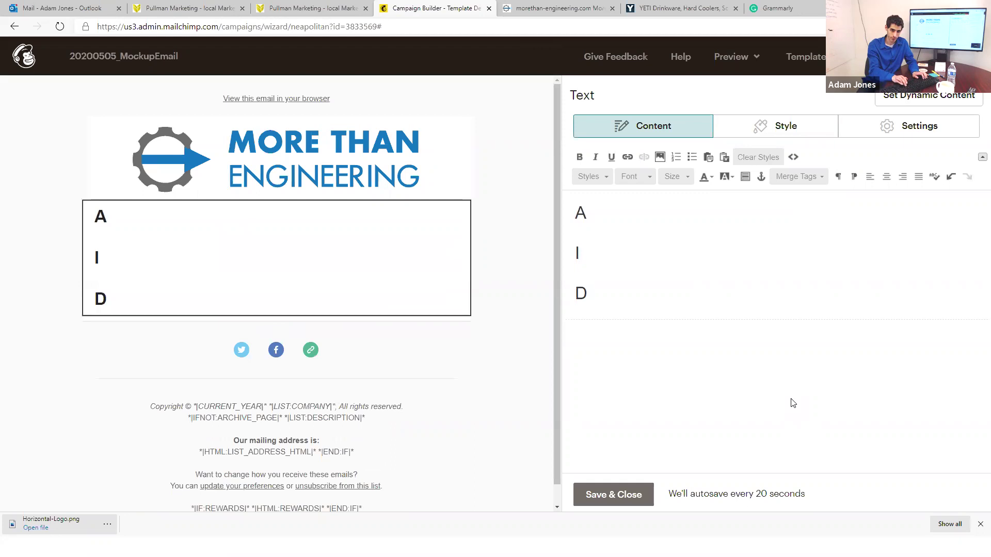
pyautogui.hotkey('shift', 'Return')
pyautogui.write('A')
pyautogui.press('Up')
pyautogui.press('Up')
pyautogui.press('Up')
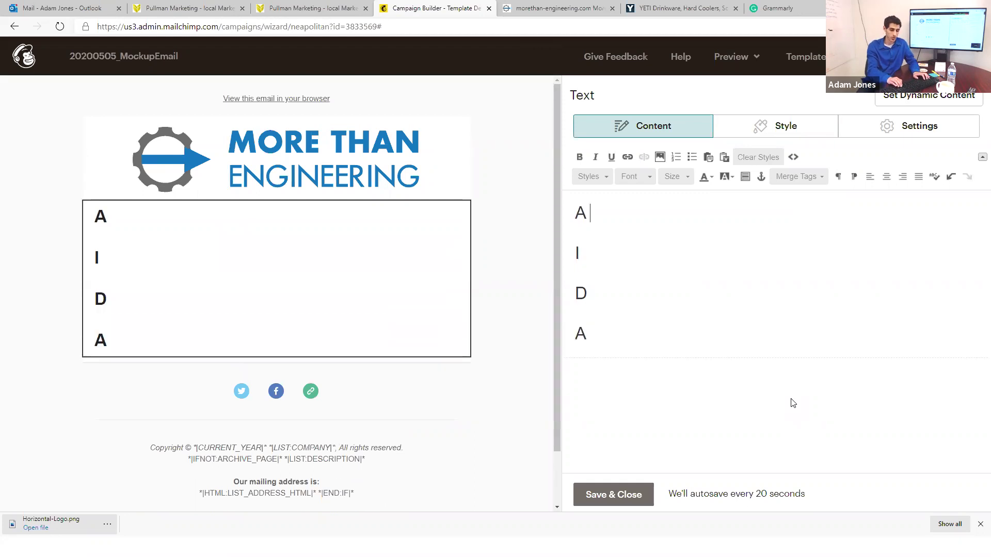
pyautogui.write('-')
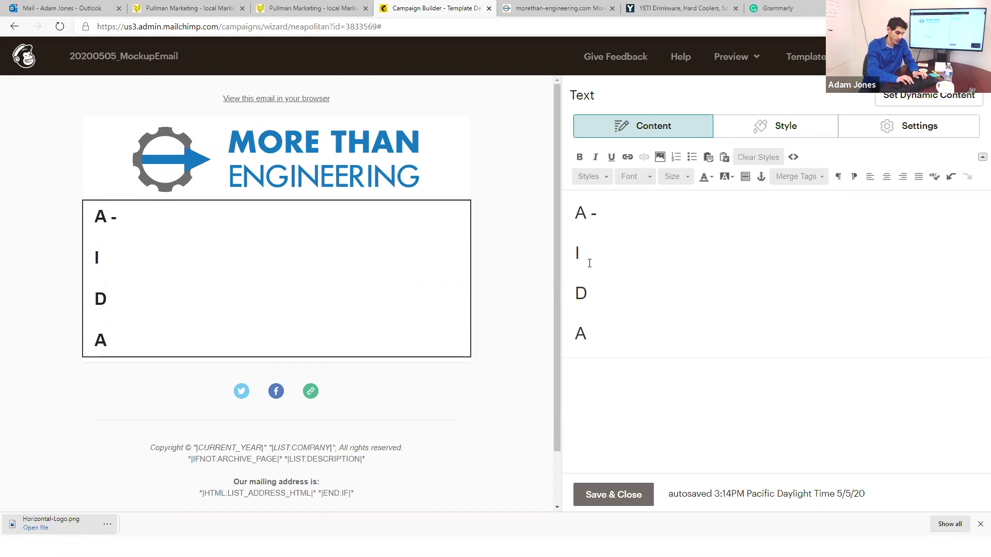
# Step: Type the draft headline 'Discovering Your Next Career Doesn't Have To Be Hard' after 'A -'
pyautogui.write('Disco')
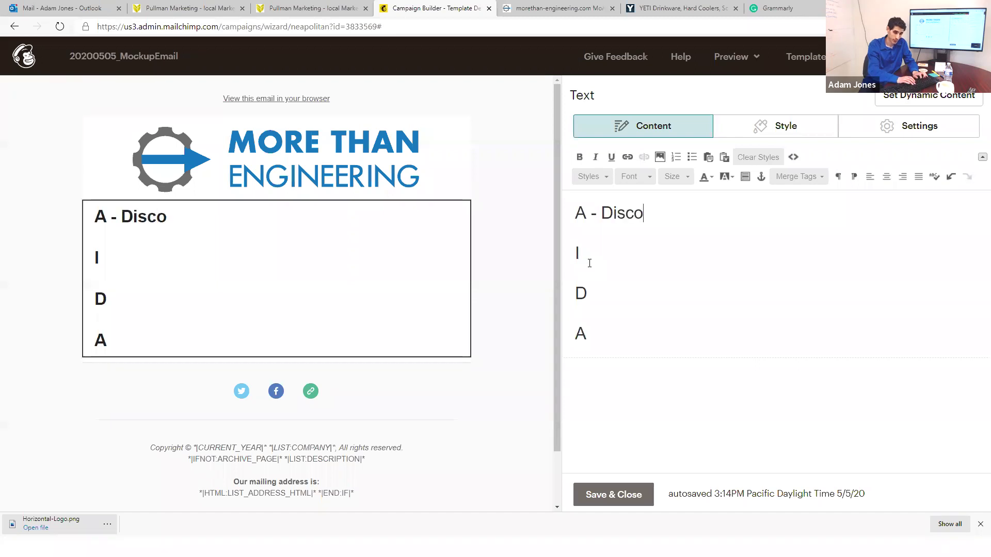
pyautogui.write('vering Your Next')
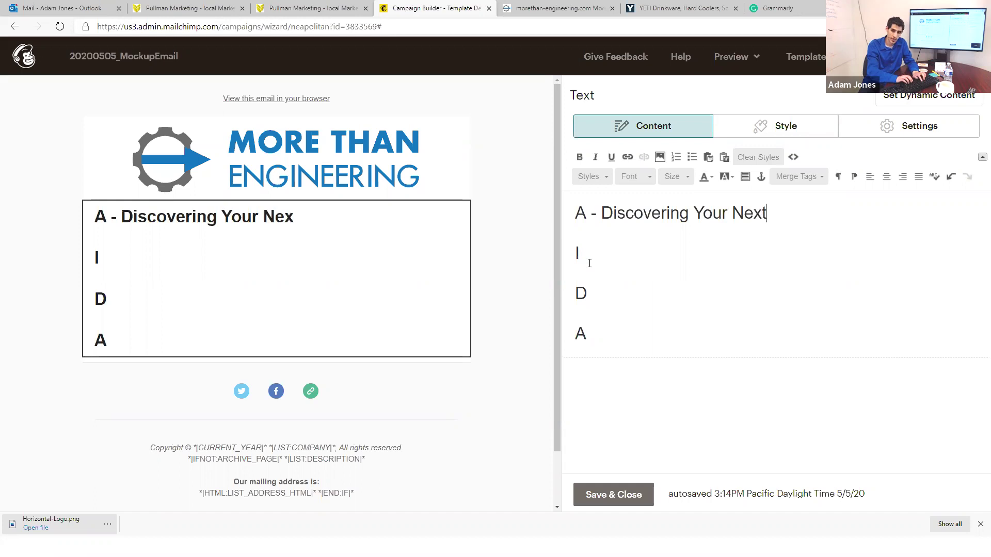
pyautogui.write(' Career Doesnt Have To')
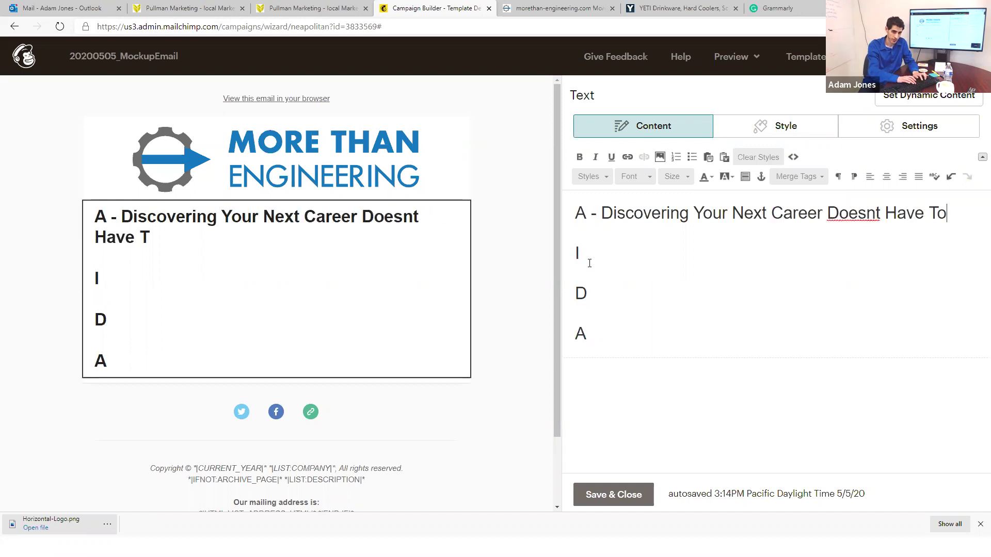
pyautogui.write(' Be Hard')
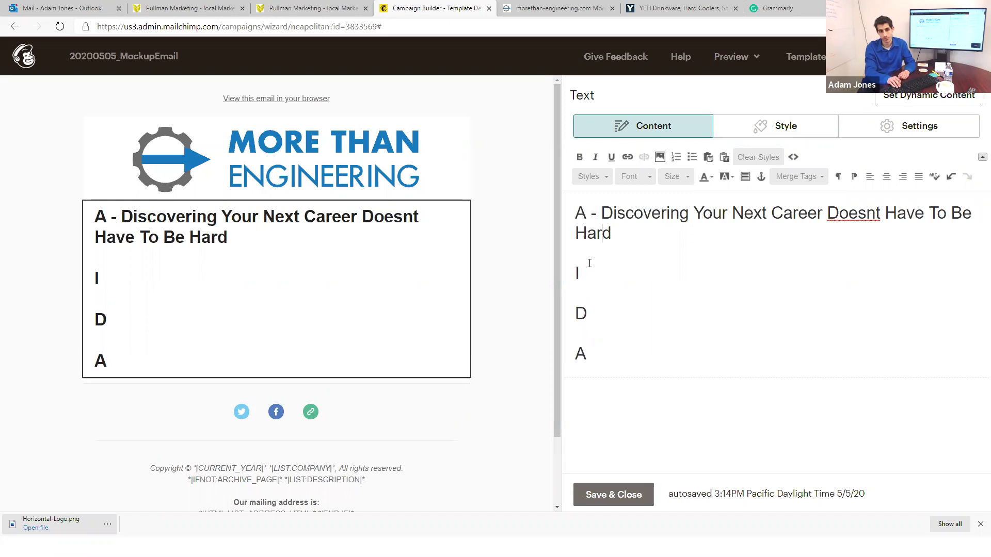
pyautogui.press('Left')
pyautogui.press('Left')
pyautogui.press('Left')
pyautogui.press('Left')
pyautogui.press('Left')
pyautogui.press('Left')
pyautogui.press('Left')
pyautogui.press('Left')
pyautogui.press('Left')
pyautogui.press('Left')
pyautogui.press('Left')
pyautogui.press('Left')
pyautogui.press('Left')
pyautogui.press('Left')
pyautogui.press('Left')
pyautogui.press('Left')
pyautogui.press('Left')
pyautogui.press('Left')
pyautogui.press('Left')
pyautogui.press('Left')
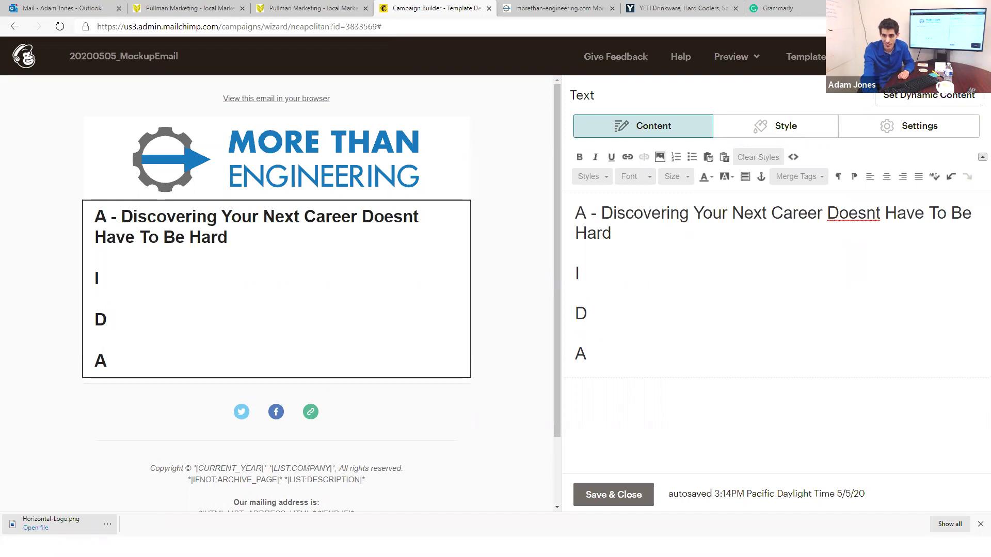
pyautogui.write("'")
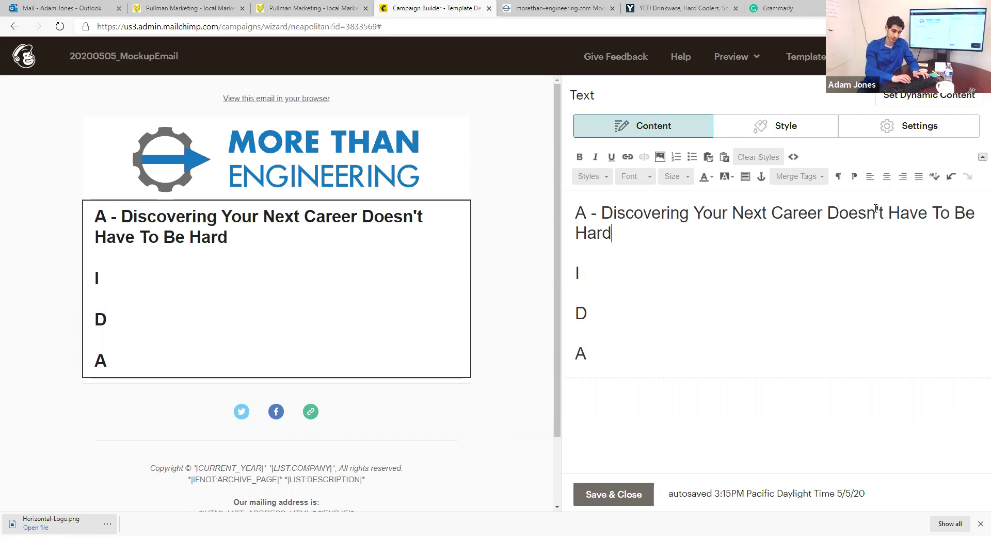
pyautogui.write(", We'll ")
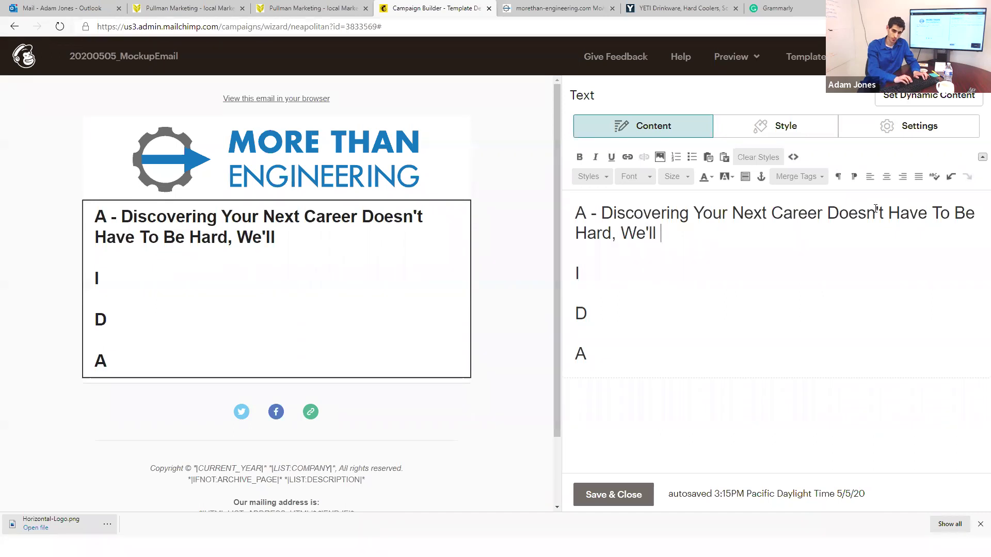
pyautogui.write('Walk You Through It.')
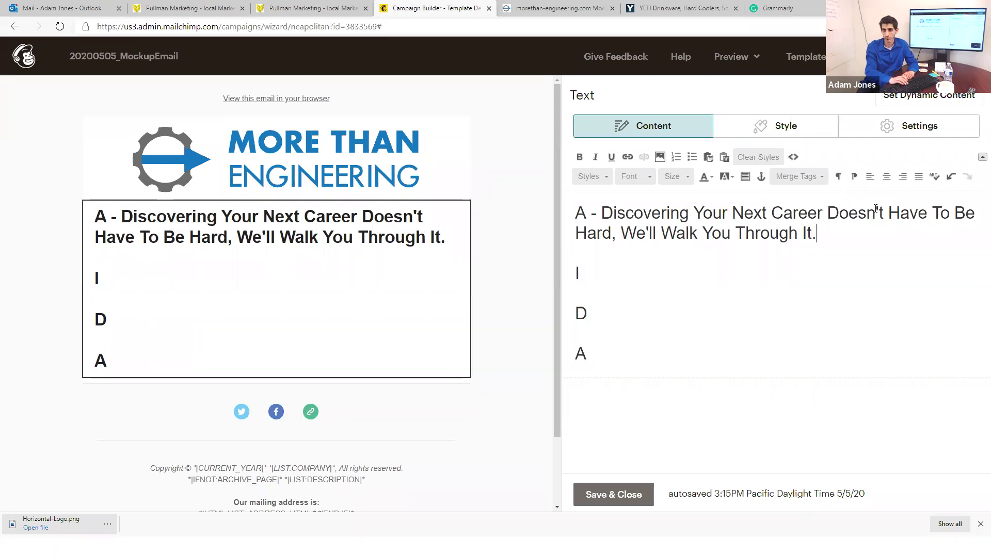
pyautogui.press('BackSpace')
pyautogui.press('BackSpace')
pyautogui.press('BackSpace')
pyautogui.press('BackSpace')
pyautogui.press('BackSpace')
pyautogui.press('BackSpace')
pyautogui.press('BackSpace')
pyautogui.press('BackSpace')
pyautogui.press('BackSpace')
pyautogui.press('BackSpace')
pyautogui.press('BackSpace')
pyautogui.press('BackSpace')
pyautogui.press('BackSpace')
pyautogui.press('BackSpace')
pyautogui.press('BackSpace')
pyautogui.press('BackSpace')
pyautogui.press('BackSpace')
pyautogui.press('BackSpace')
pyautogui.press('BackSpace')
pyautogui.press('BackSpace')
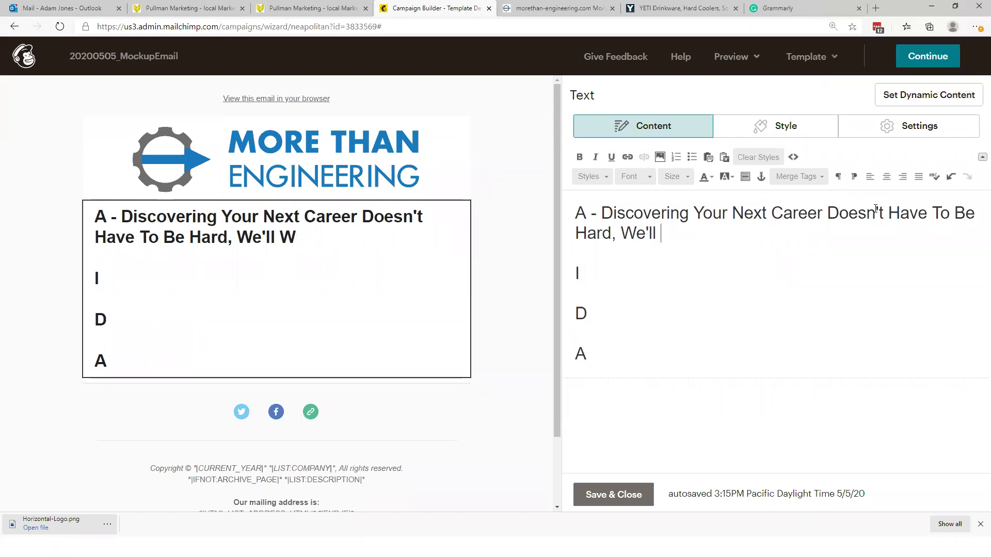
pyautogui.press('BackSpace')
pyautogui.press('BackSpace')
pyautogui.press('BackSpace')
pyautogui.press('BackSpace')
pyautogui.press('BackSpace')
pyautogui.press('BackSpace')
pyautogui.press('BackSpace')
pyautogui.press('BackSpace')
# Step: Rework the headline to 'Here are the steps to discovering Your Next Career', dropping 'Doesn't Have To Be Hard'
pyautogui.press('Up')
pyautogui.write('Here are the ')
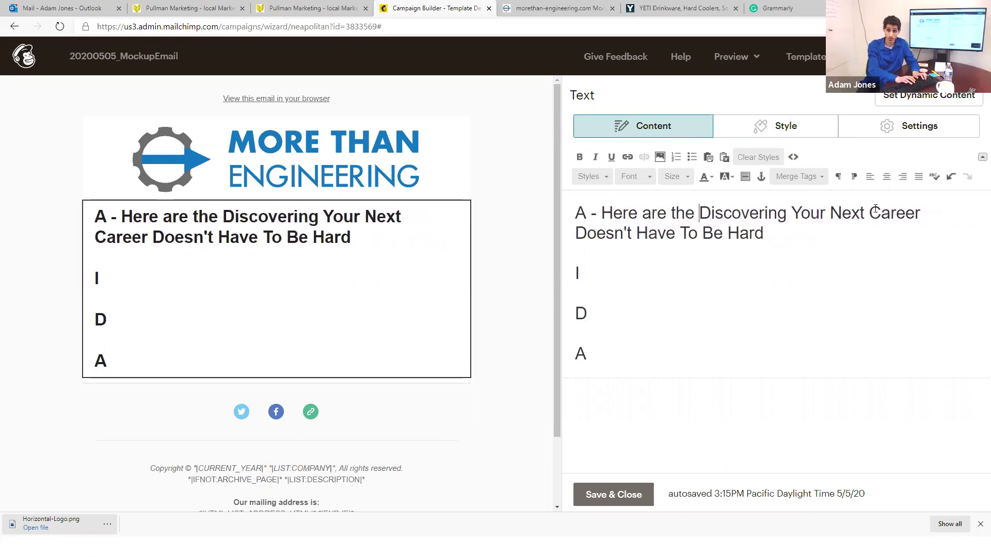
pyautogui.write('steps to')
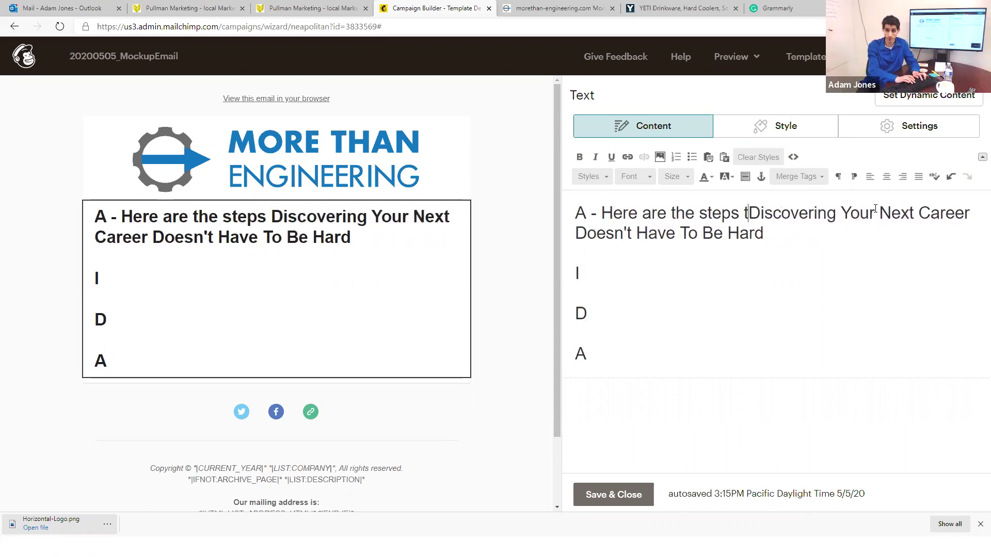
pyautogui.press('Delete')
pyautogui.write('s')
pyautogui.press('BackSpace')
pyautogui.write('d')
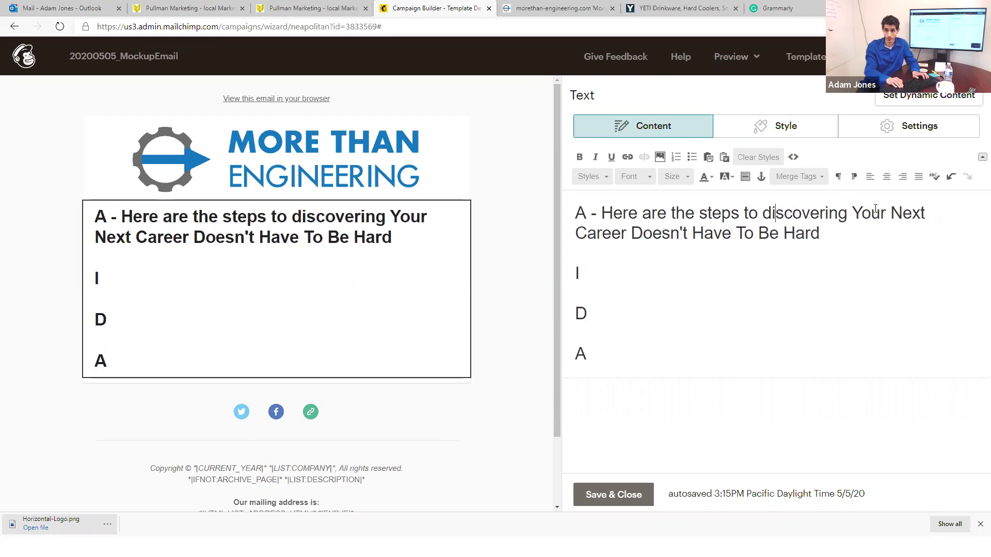
pyautogui.press('Down')
pyautogui.press('BackSpace')
pyautogui.press('BackSpace')
pyautogui.press('BackSpace')
pyautogui.press('BackSpace')
pyautogui.press('BackSpace')
pyautogui.press('BackSpace')
pyautogui.press('BackSpace')
pyautogui.press('BackSpace')
pyautogui.press('BackSpace')
pyautogui.press('BackSpace')
pyautogui.press('BackSpace')
pyautogui.press('BackSpace')
pyautogui.press('BackSpace')
pyautogui.press('BackSpace')
pyautogui.press('BackSpace')
pyautogui.press('BackSpace')
pyautogui.press('BackSpace')
pyautogui.press('BackSpace')
pyautogui.press('BackSpace')
pyautogui.press('BackSpace')
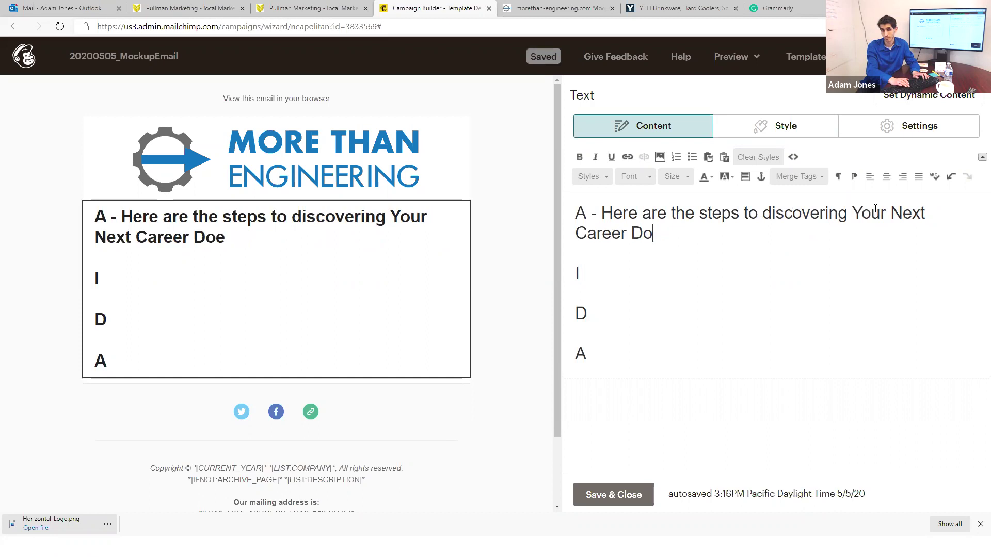
pyautogui.press('BackSpace')
pyautogui.press('BackSpace')
pyautogui.press('BackSpace')
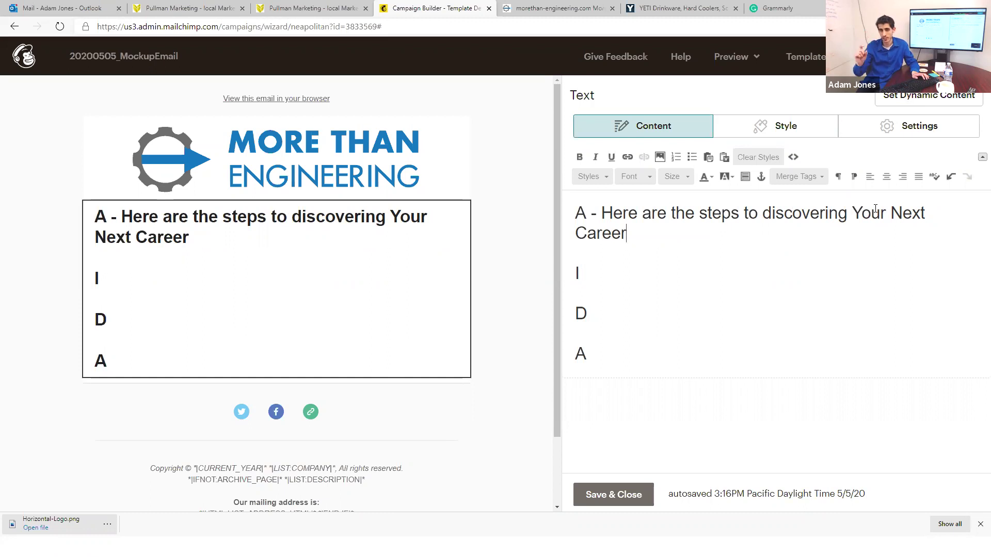
# Step: Capitalise it to 'Here Are The Steps To Discovering Your Next Career' and add '1.' after I
pyautogui.click(642, 216)
pyautogui.moveTo(643, 216); pyautogui.dragTo(712, 213)
pyautogui.write('A')
pyautogui.write('T')
pyautogui.write('S')
pyautogui.moveTo(773, 214); pyautogui.dragTo(760, 214)
pyautogui.write('DT')
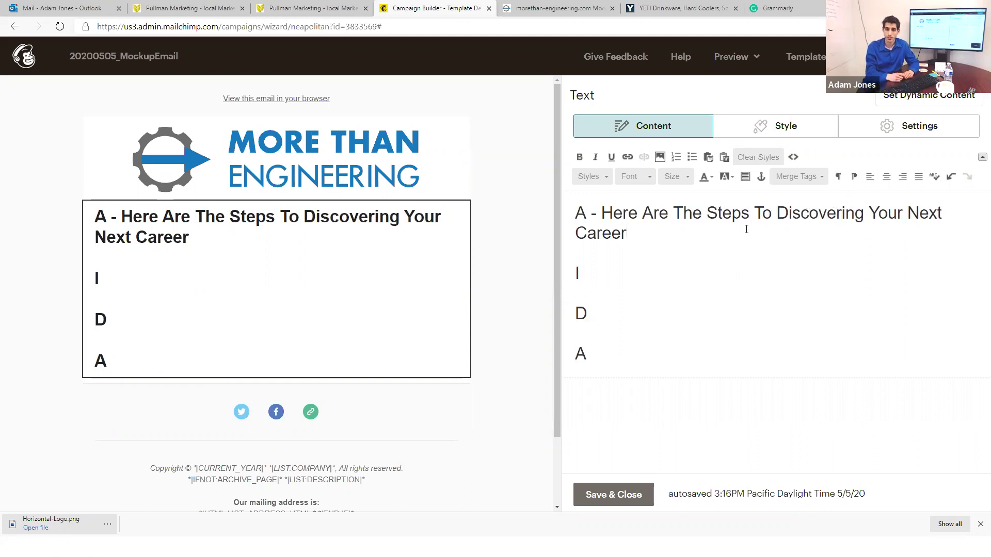
pyautogui.press('Down')
pyautogui.press('Down')
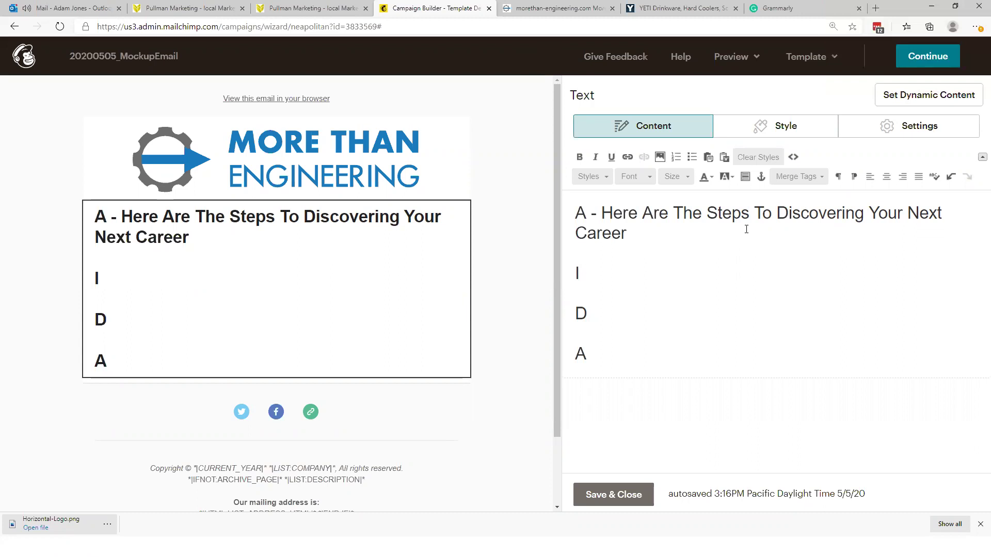
pyautogui.write('1.')
# Step: Add numbered lines '2.' and '3.', and move '1.' onto its own line below I
pyautogui.press('Return')
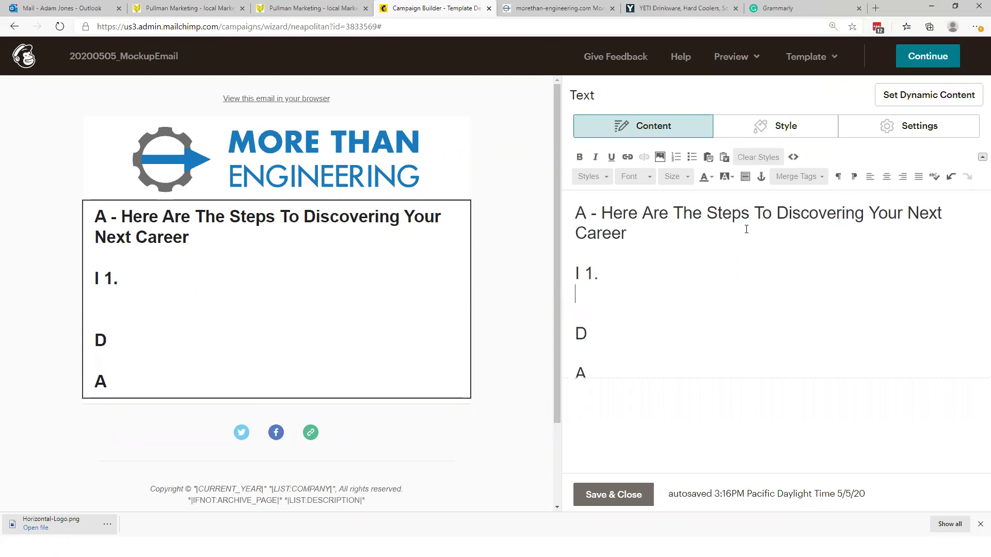
pyautogui.write('2.3')
pyautogui.press('BackSpace')
pyautogui.press('Return')
pyautogui.write('3.')
pyautogui.press('Up')
pyautogui.press('Up')
pyautogui.press('Return')
pyautogui.press('End')
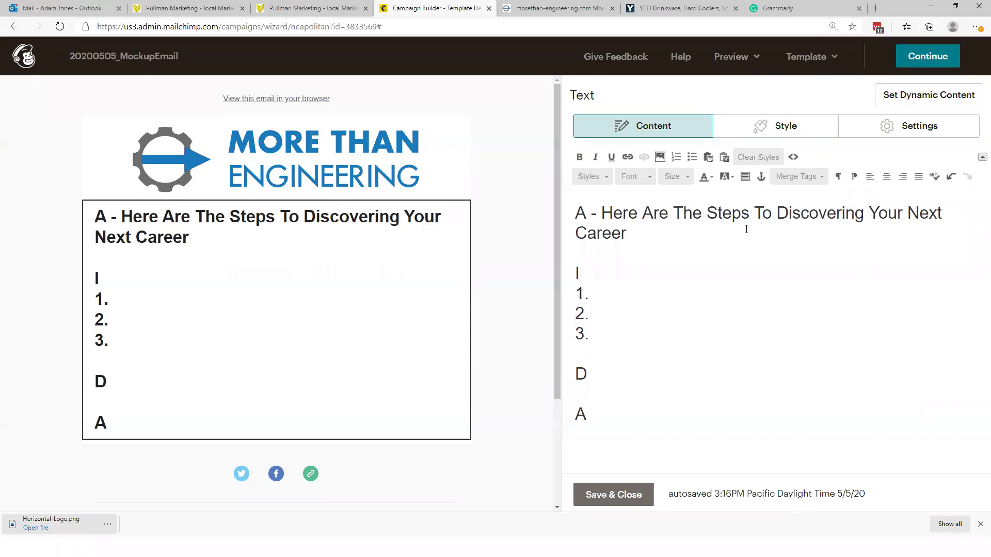
# Step: Write step 1 as 'Gain Clarity - If you have lost the "why" - why you do your job,'
pyautogui.write('Gain ')
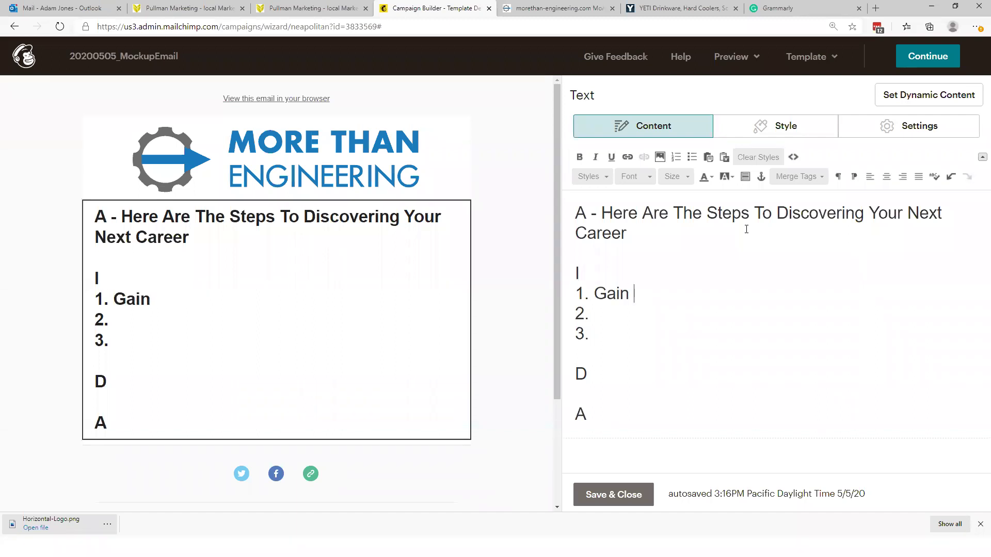
pyautogui.write('Clarity -')
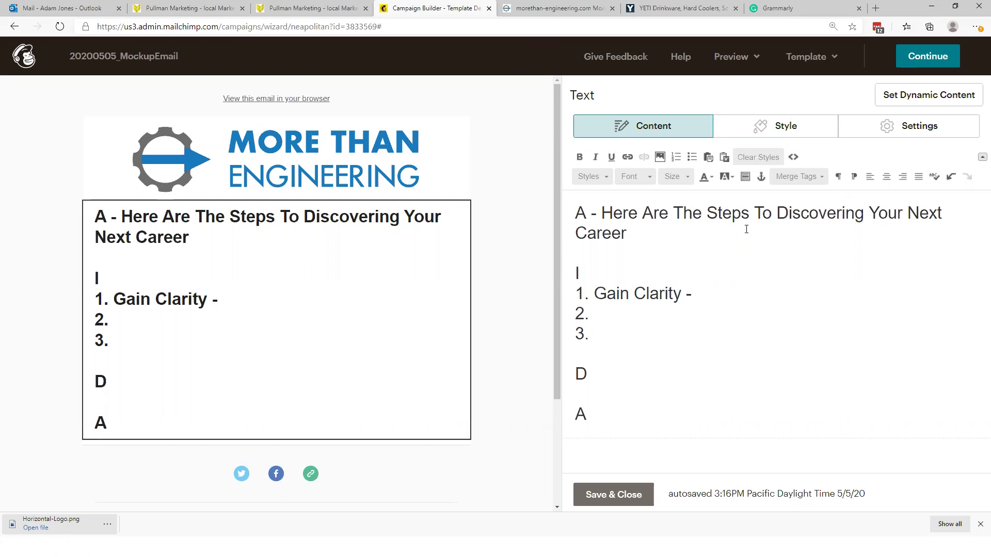
pyautogui.write('Seek perspect')
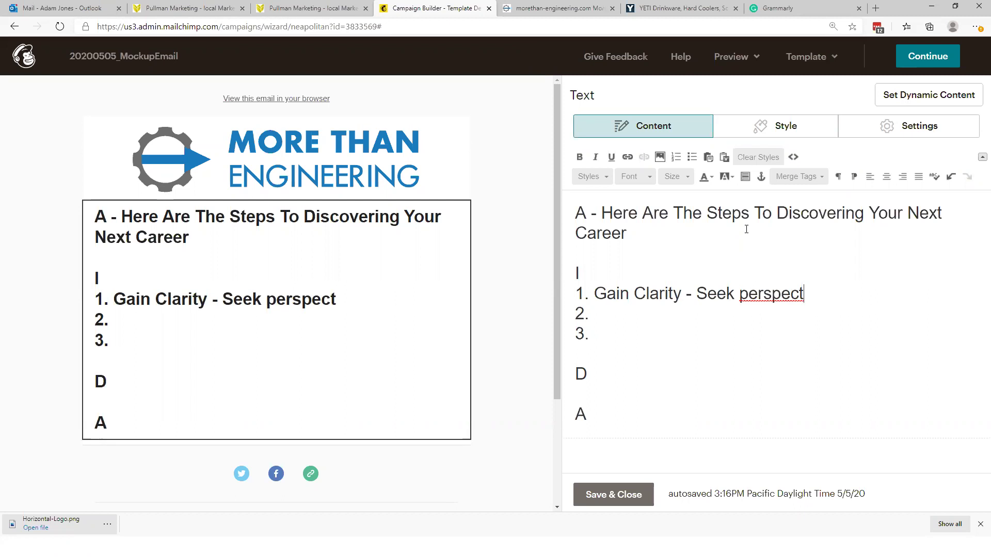
pyautogui.write('ive')
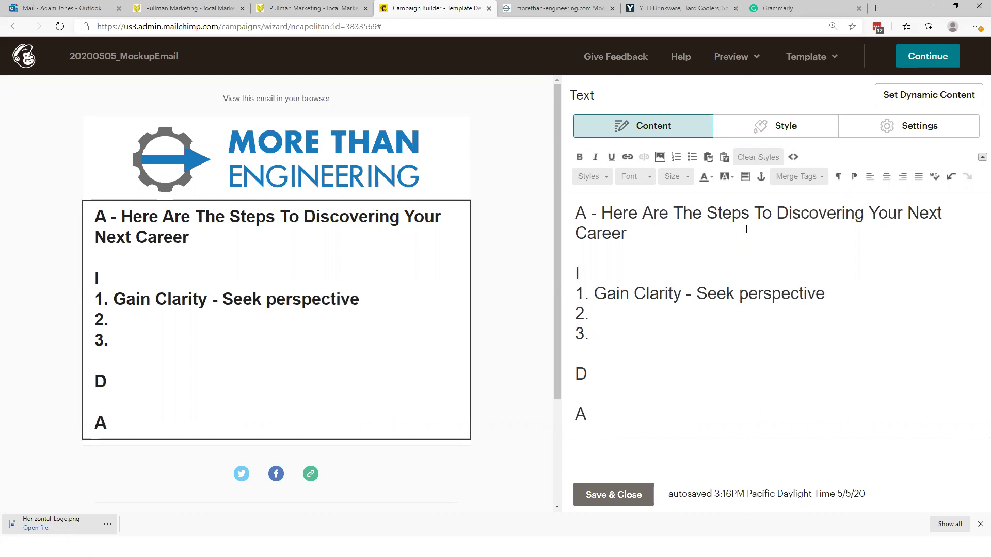
pyautogui.press('BackSpace')
pyautogui.press('BackSpace')
pyautogui.press('BackSpace')
pyautogui.press('BackSpace')
pyautogui.press('BackSpace')
pyautogui.press('BackSpace')
pyautogui.press('BackSpace')
pyautogui.press('BackSpace')
pyautogui.press('BackSpace')
pyautogui.press('BackSpace')
pyautogui.press('BackSpace')
pyautogui.press('BackSpace')
pyautogui.press('BackSpace')
pyautogui.press('BackSpace')
pyautogui.press('BackSpace')
pyautogui.press('BackSpace')
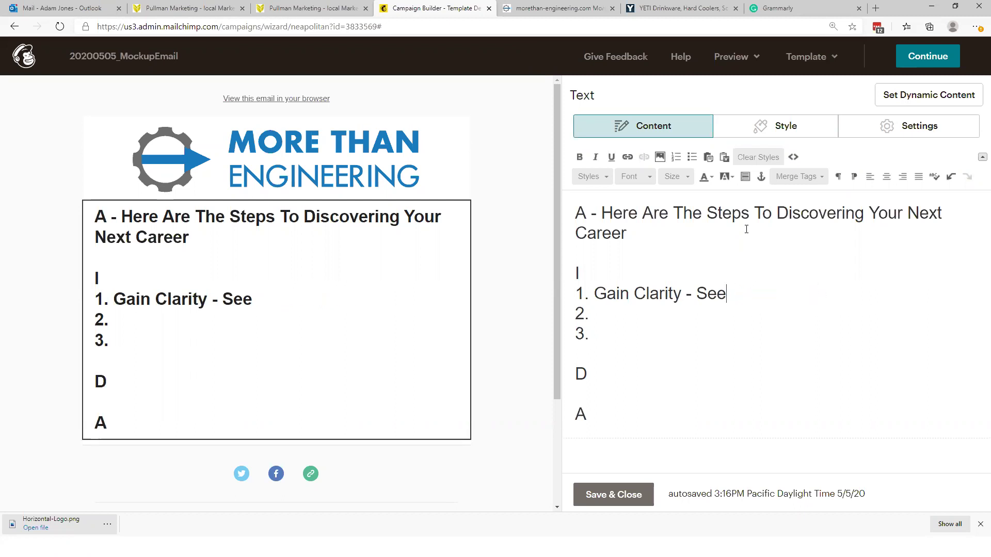
pyautogui.write('If you lo')
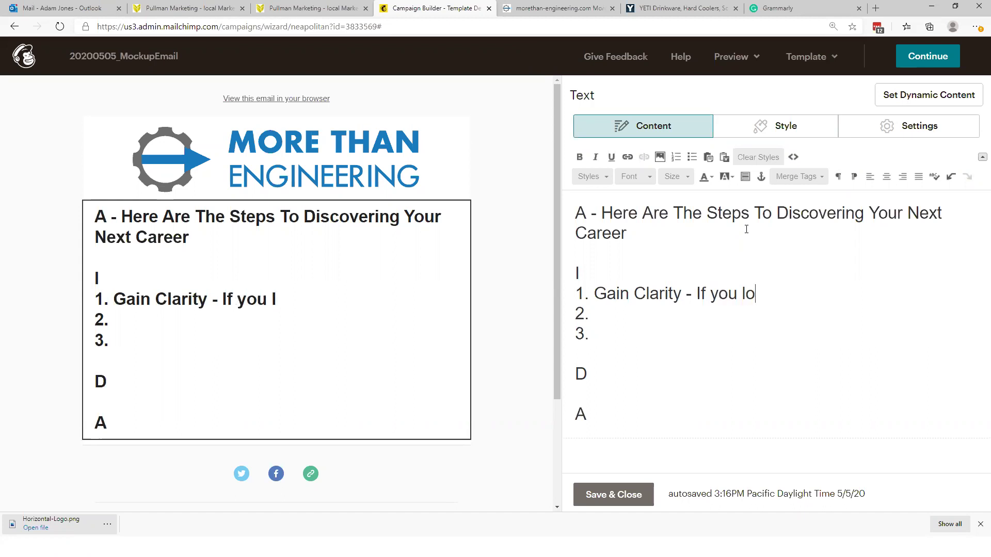
pyautogui.write('st "W')
pyautogui.press('BackSpace')
pyautogui.press('BackSpace')
pyautogui.press('BackSpace')
pyautogui.write('t')
pyautogui.press('BackSpace')
pyautogui.write('the "why"')
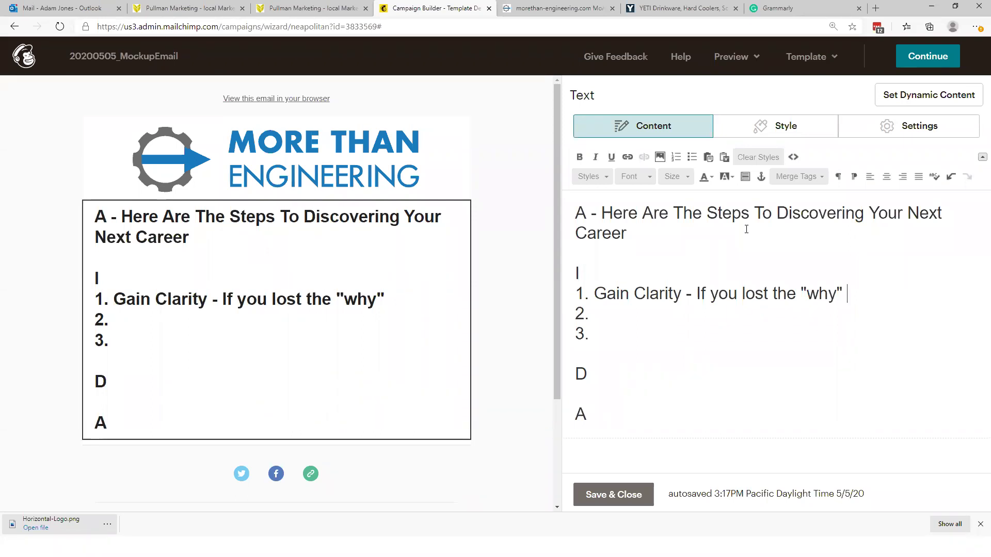
pyautogui.click(744, 293)
pyautogui.write('have')
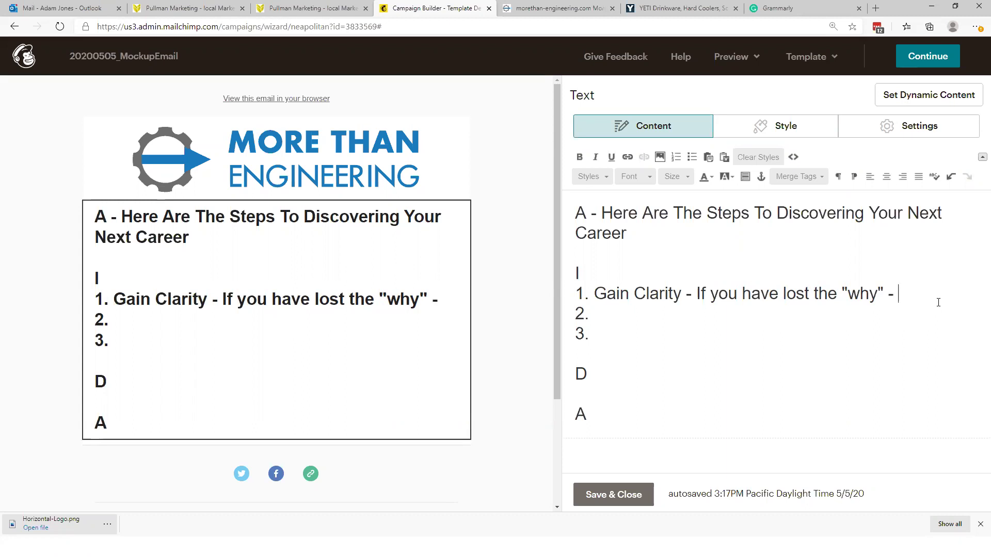
pyautogui.write('- why you do your')
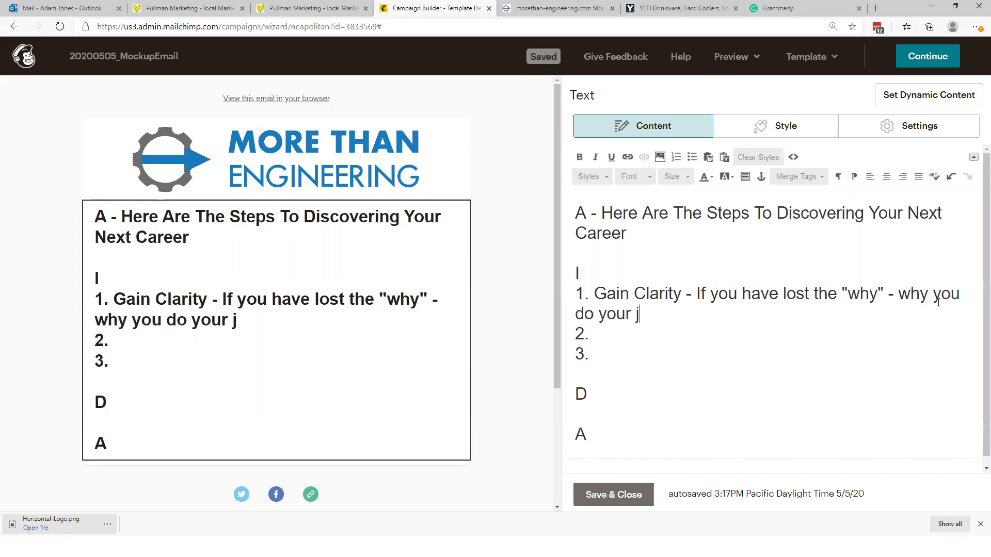
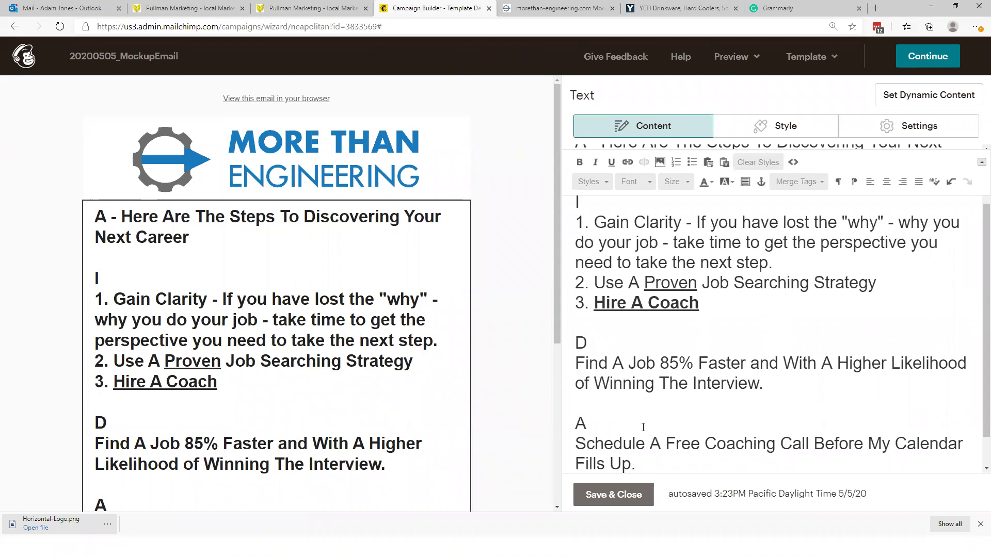
# Step: Insert blank lines after '3. Hire A Coach' to separate it from the D section
pyautogui.scroll(-1, 671, 431)
pyautogui.scroll(1, 735, 437)
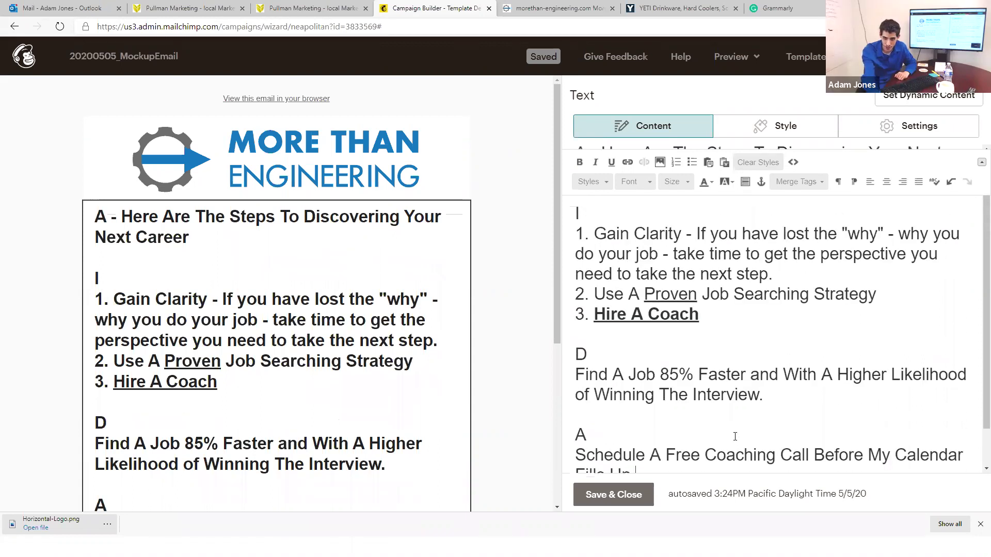
pyautogui.scroll(1, 737, 435)
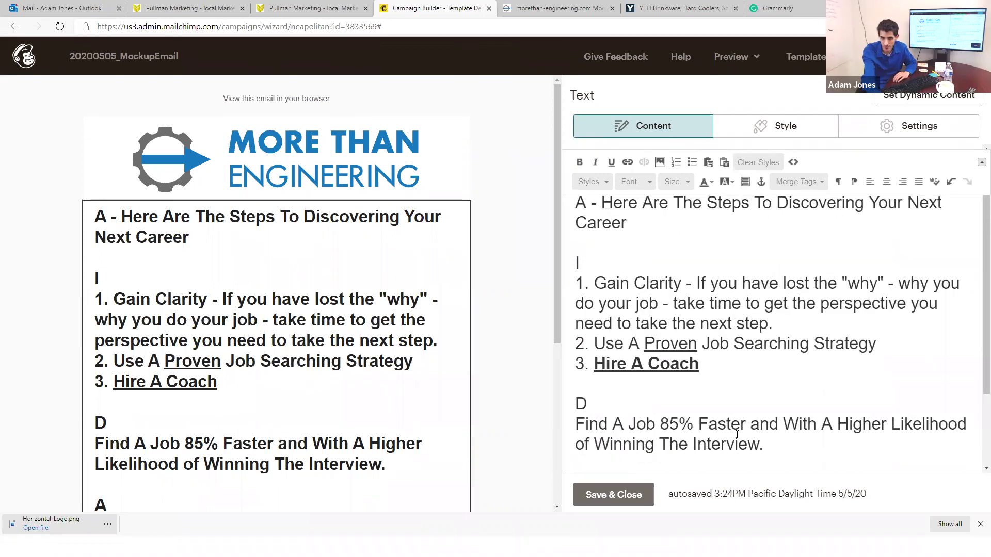
pyautogui.scroll(1, 737, 434)
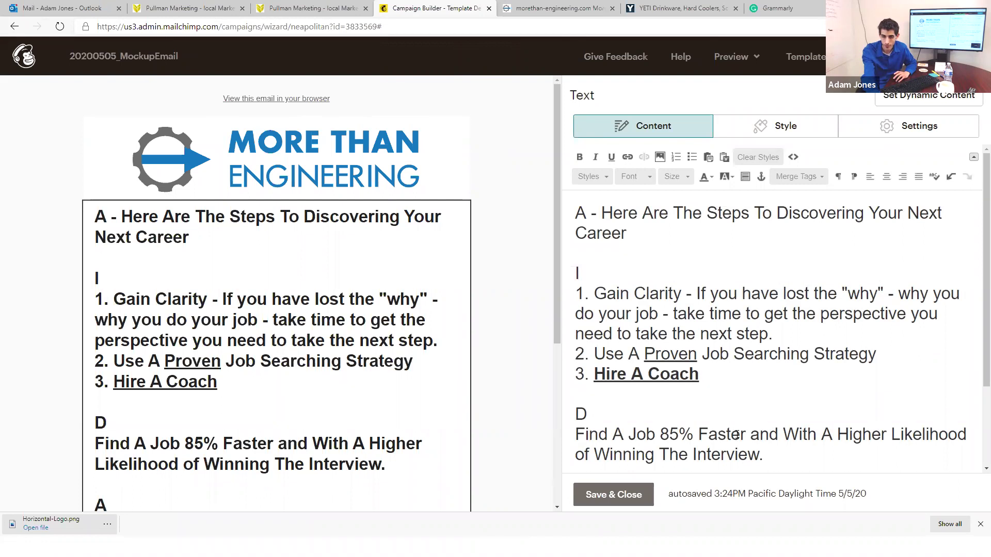
pyautogui.click(766, 371)
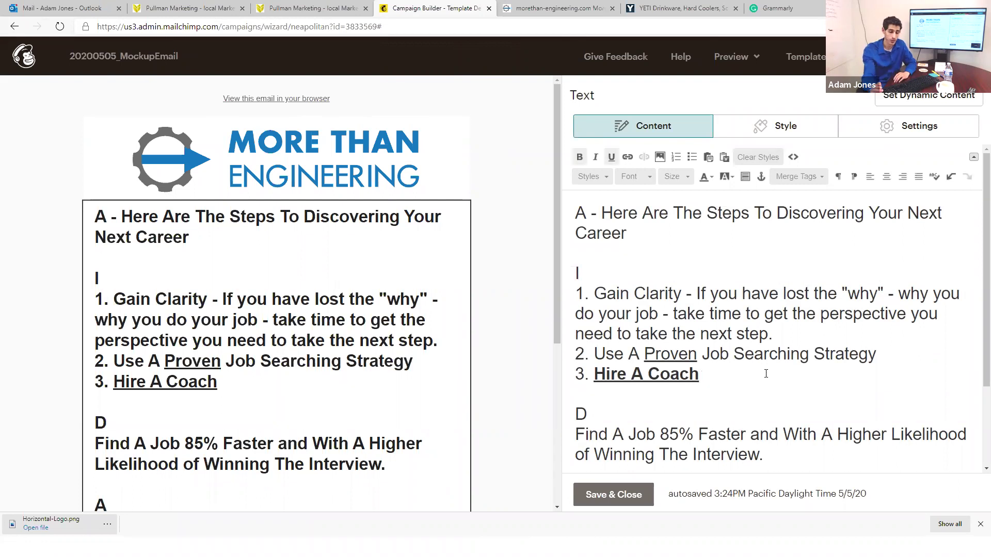
pyautogui.press('Return')
pyautogui.press('Return')
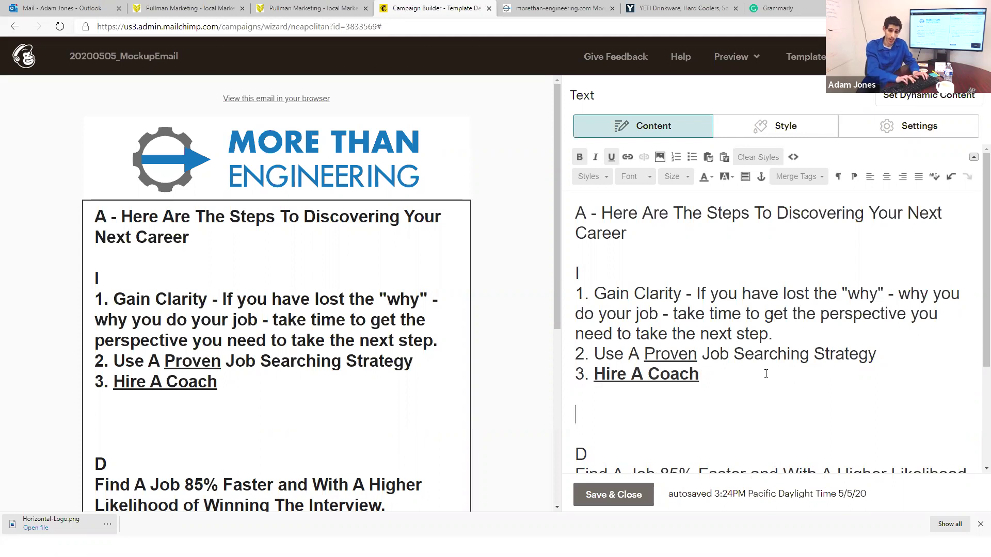
# Step: Type the testimonial about landing an interview with IBM within two weeks of working together
pyautogui.write('Rece')
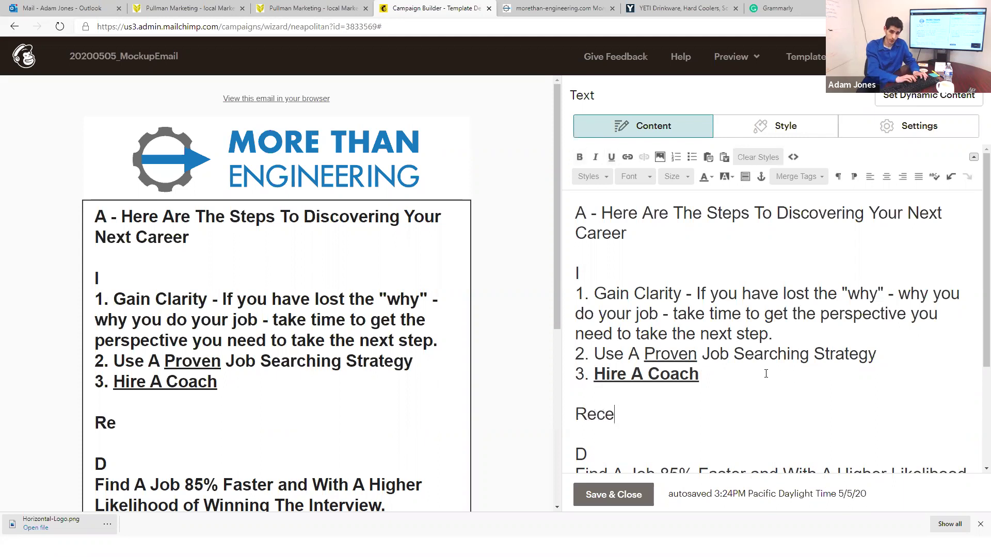
pyautogui.write('ntly I worked With')
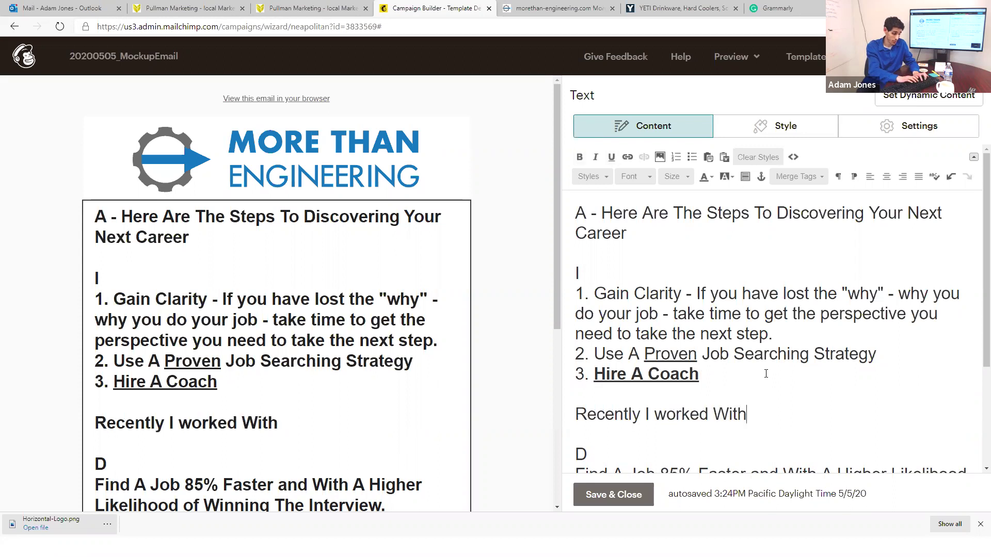
pyautogui.write(' Bob - a')
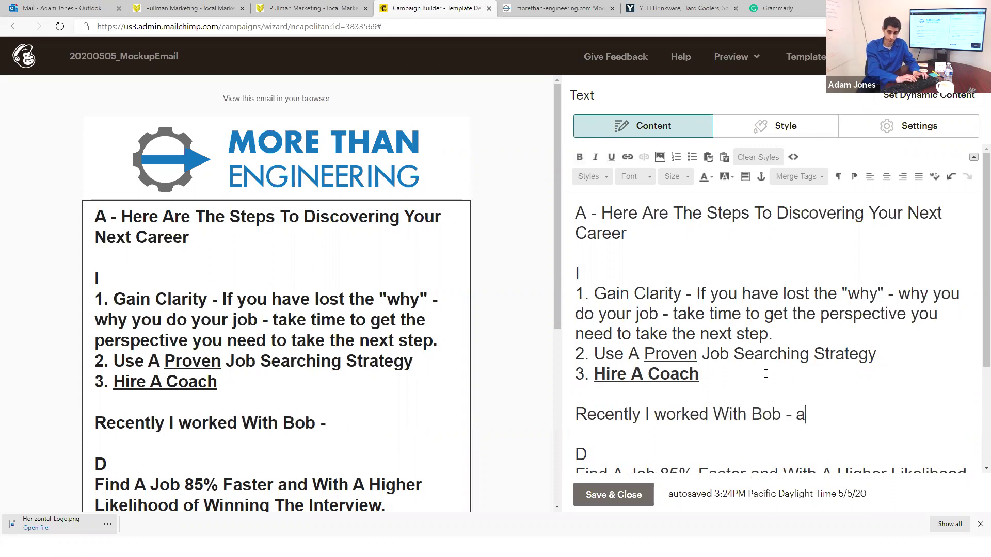
pyautogui.write('nd we were able to')
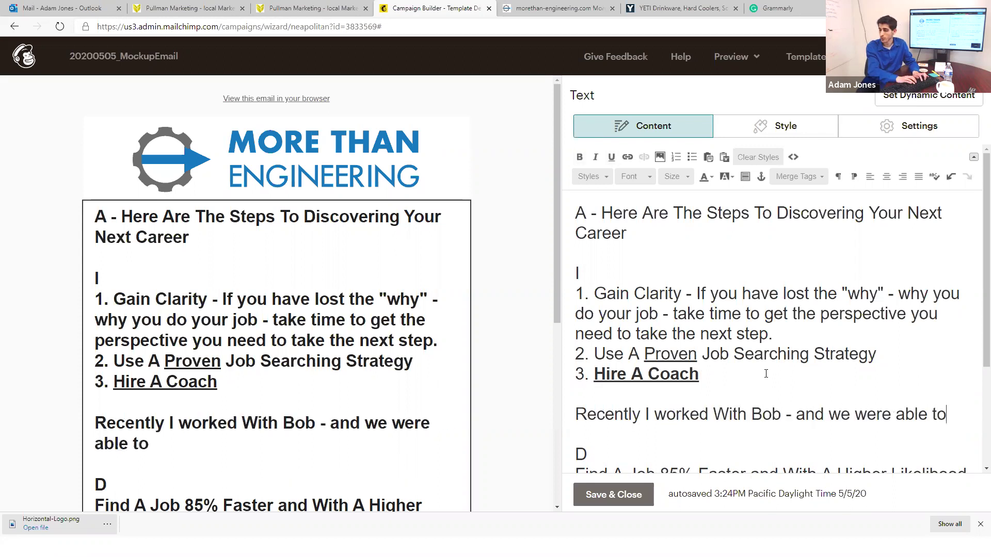
pyautogui.write(' help u')
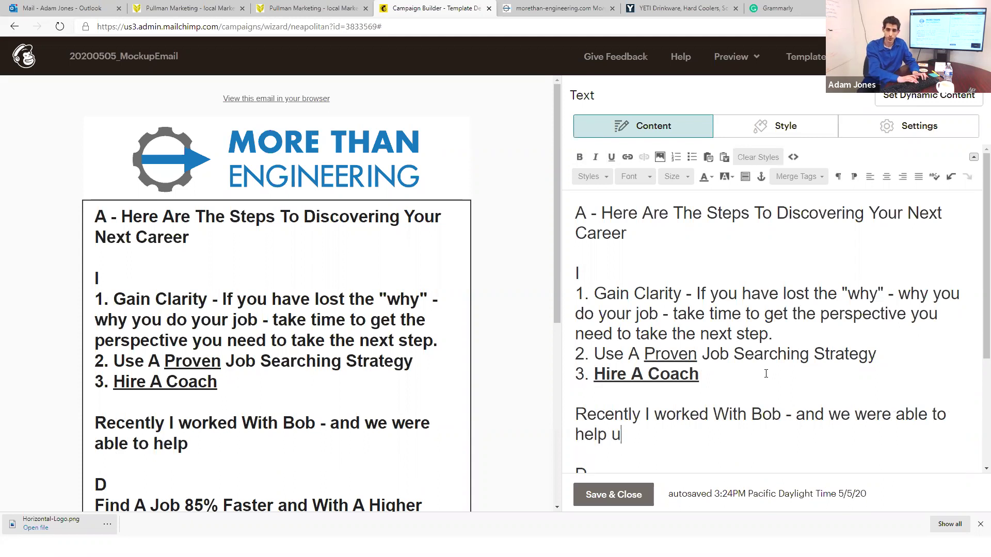
pyautogui.press('BackSpace')
pyautogui.write('impleme')
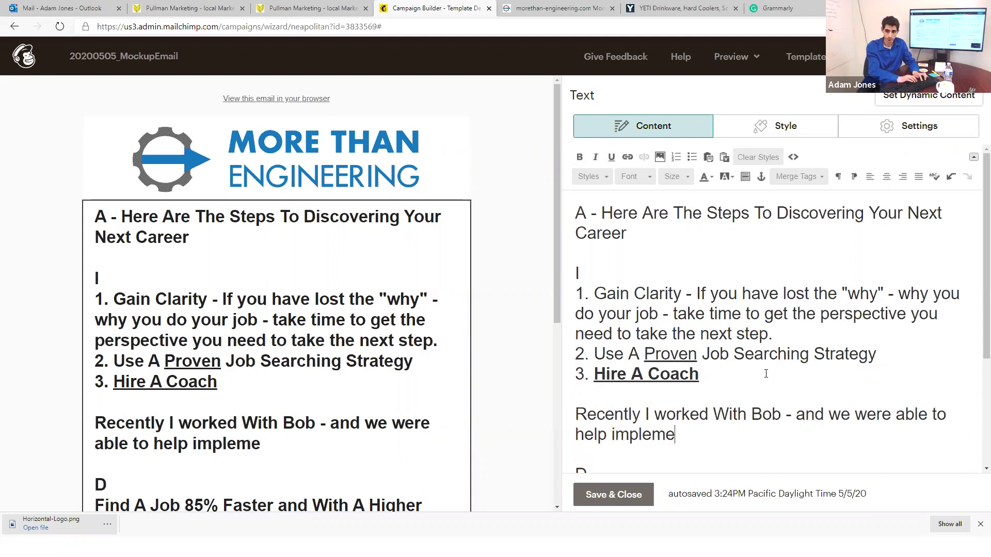
pyautogui.write('nt a proven st')
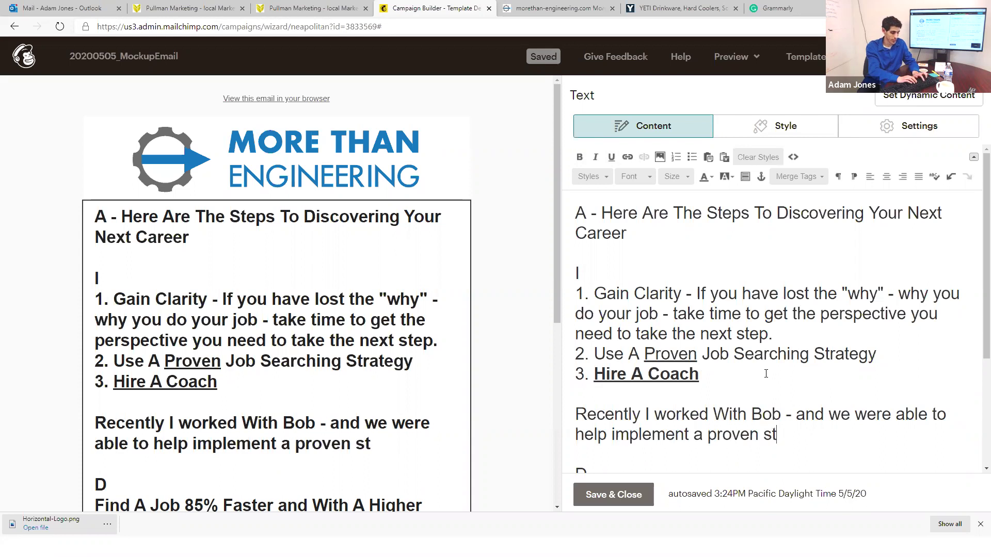
pyautogui.write('rtategy and')
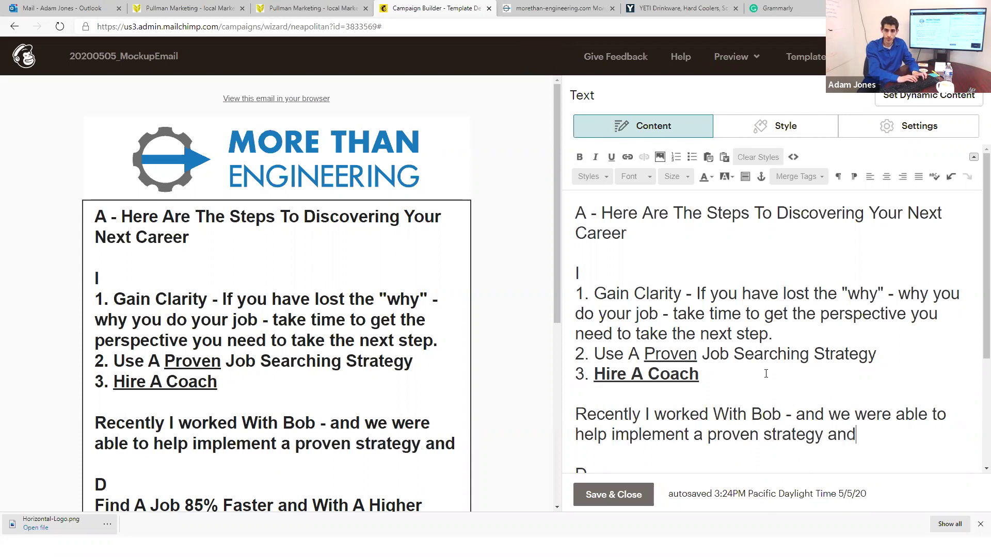
pyautogui.write(' he was able to get ')
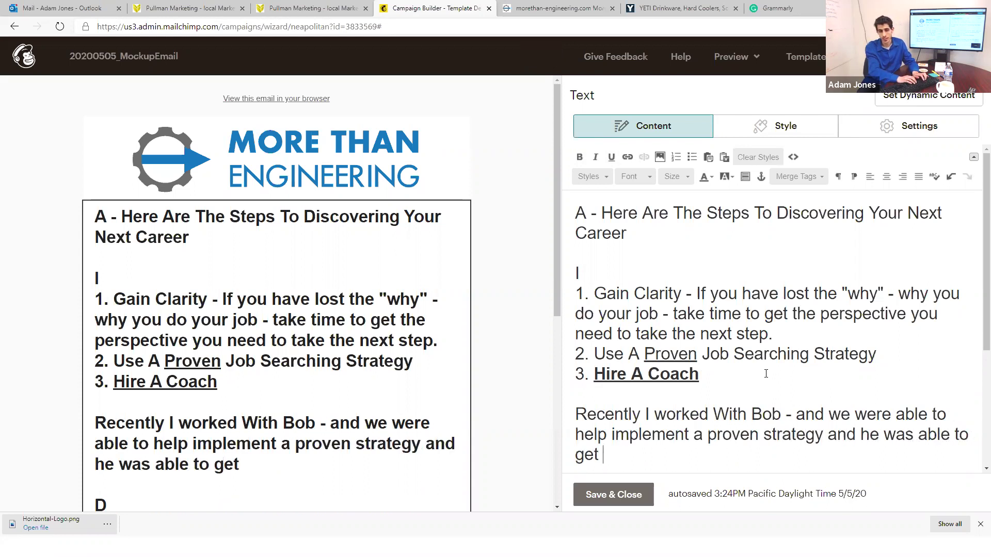
pyautogui.write('an interview iwth')
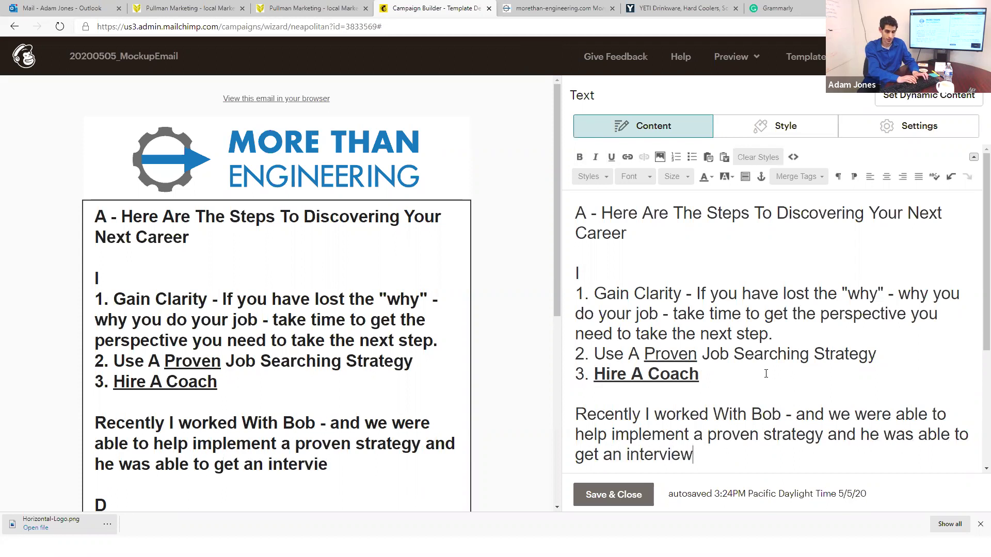
pyautogui.press('BackSpace')
pyautogui.press('BackSpace')
pyautogui.press('BackSpace')
pyautogui.press('BackSpace')
pyautogui.write('with ')
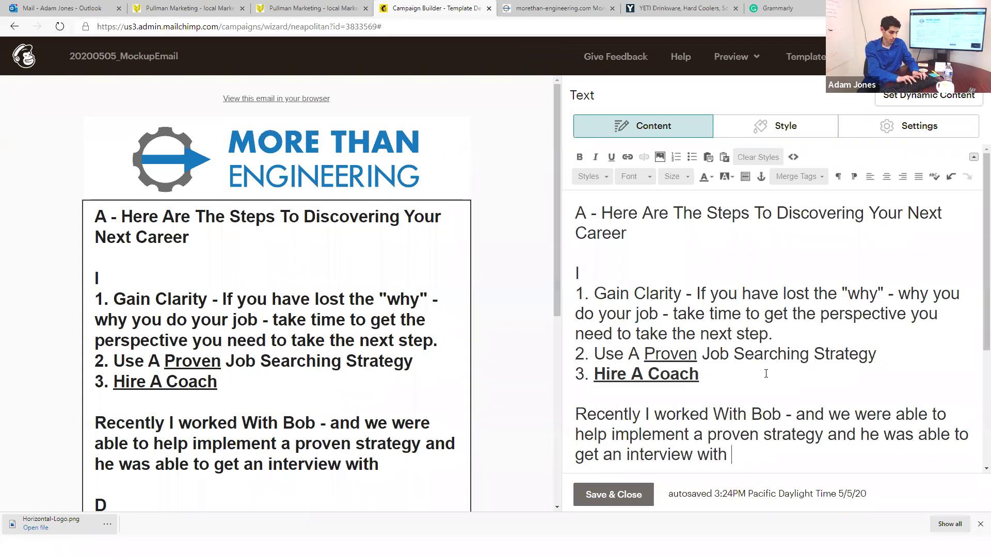
pyautogui.write('IBM within')
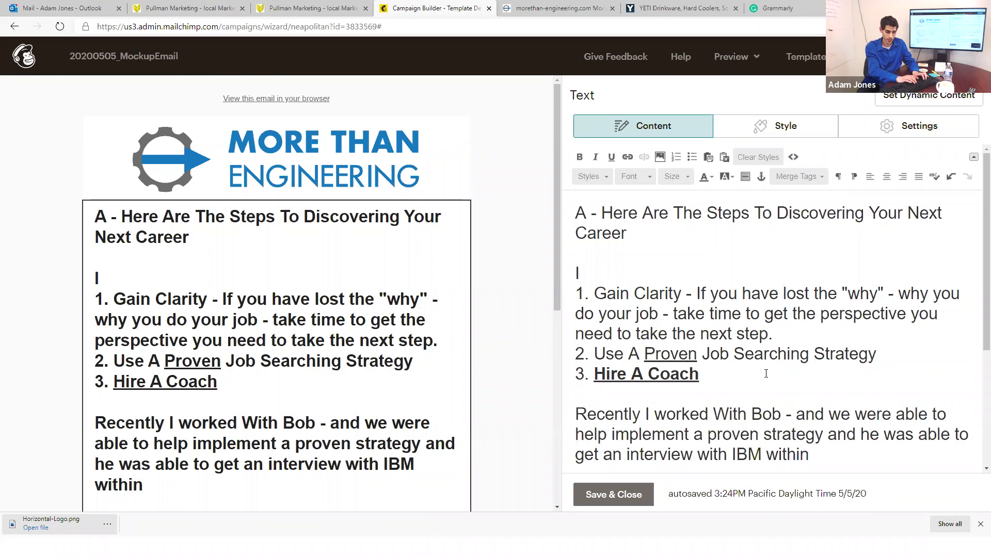
pyautogui.write(' two-weeks o')
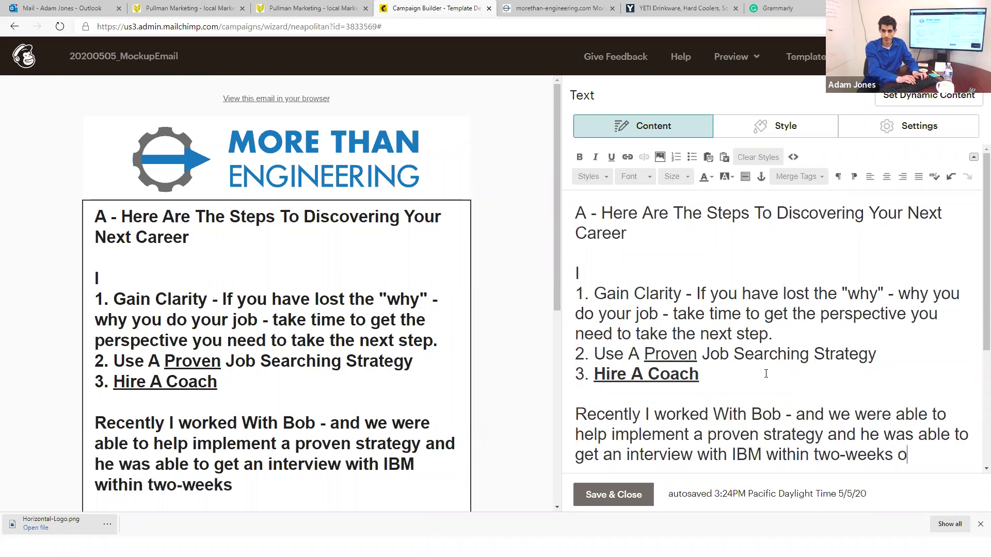
pyautogui.write('f us working together')
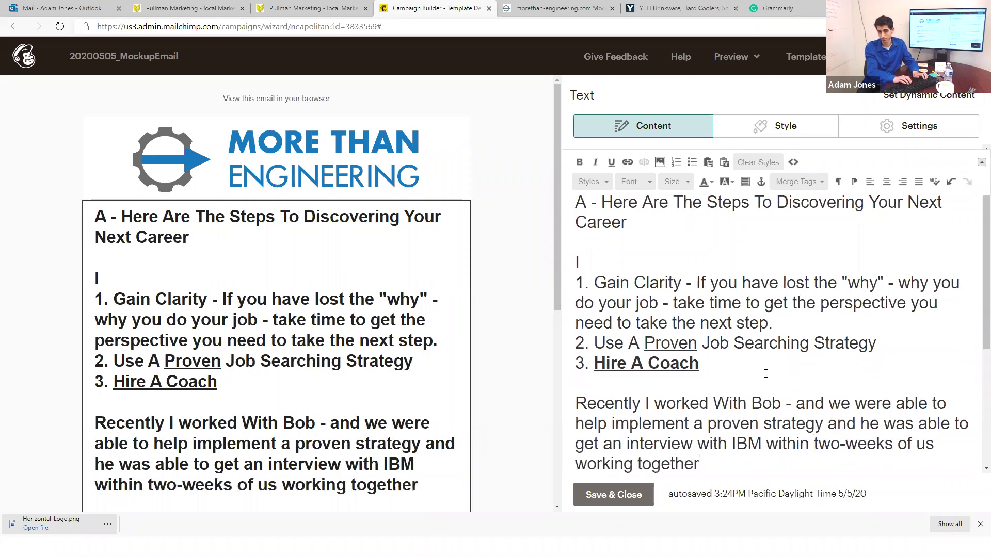
pyautogui.write('.')
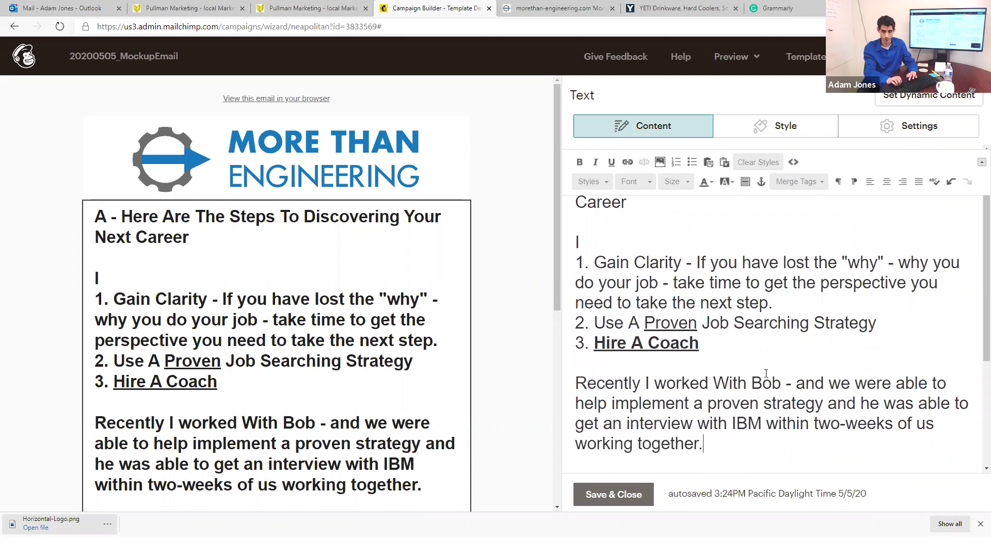
# Step: Add the D line and the pasted text, then type the closing line 'Be Like Bob'
pyautogui.press('Return')
pyautogui.press('Return')
pyautogui.write('D')
pyautogui.press('Return')
pyautogui.write('Find A Job 85% Faster and With A Higher Likelihood of Winning The Interview.')
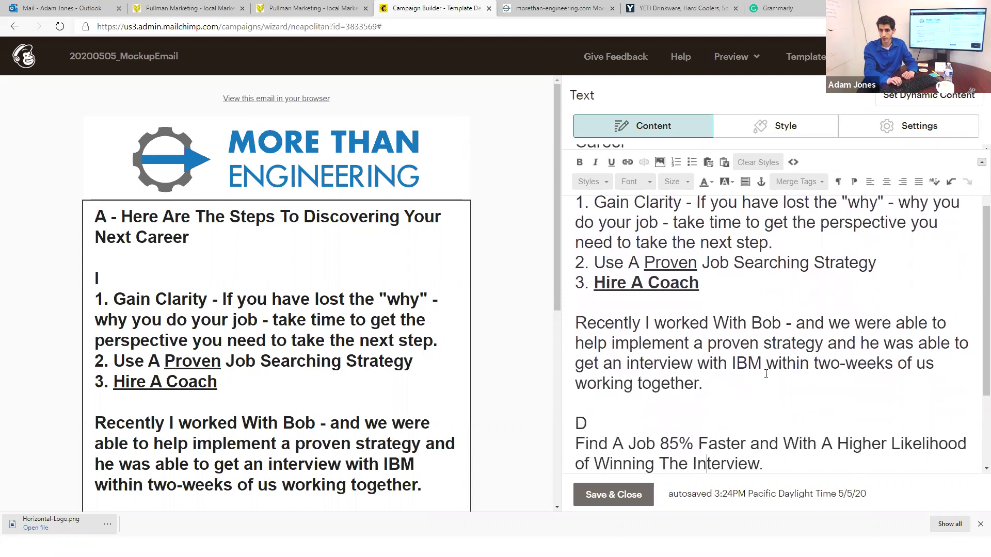
pyautogui.press('Return')
pyautogui.press('Up')
pyautogui.press('Up')
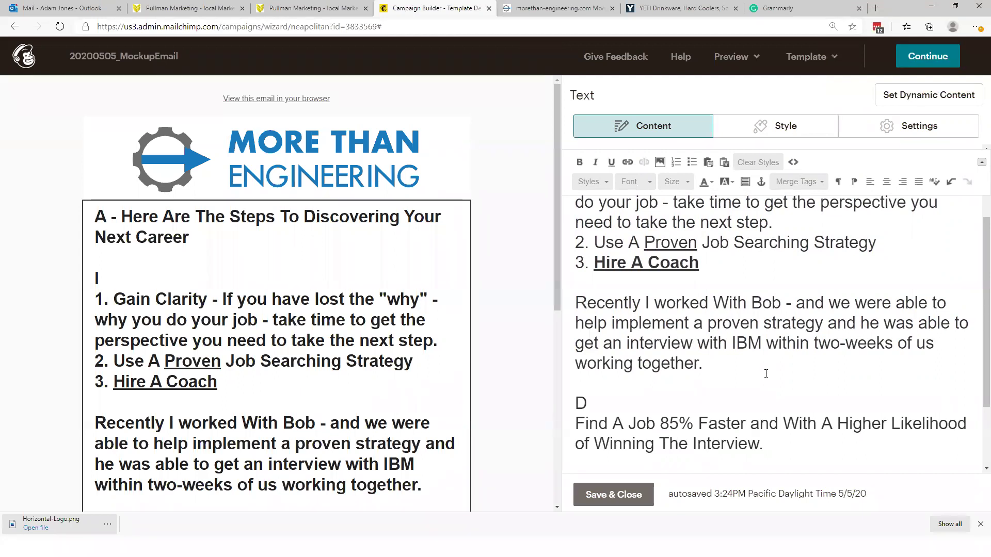
pyautogui.write('B')
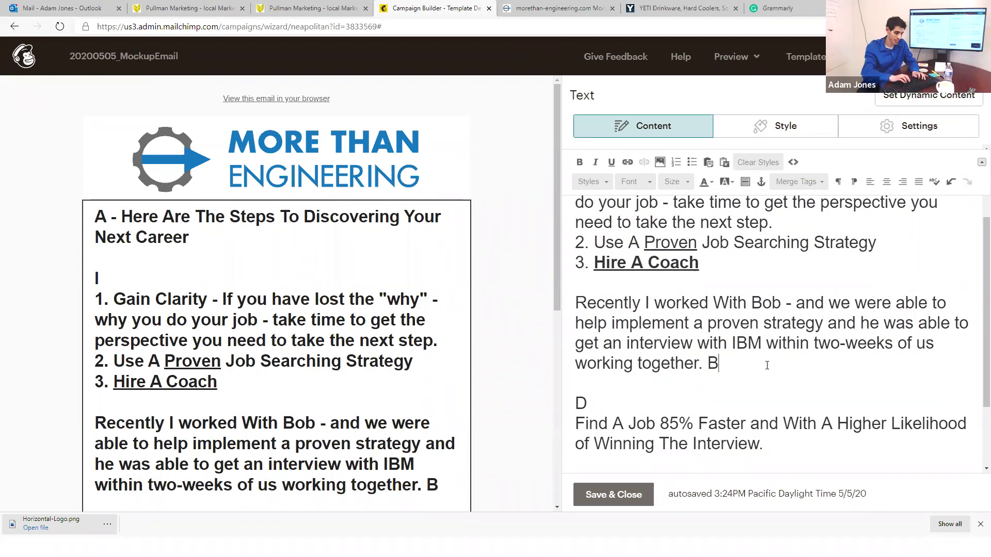
pyautogui.write('e Like Bob.')
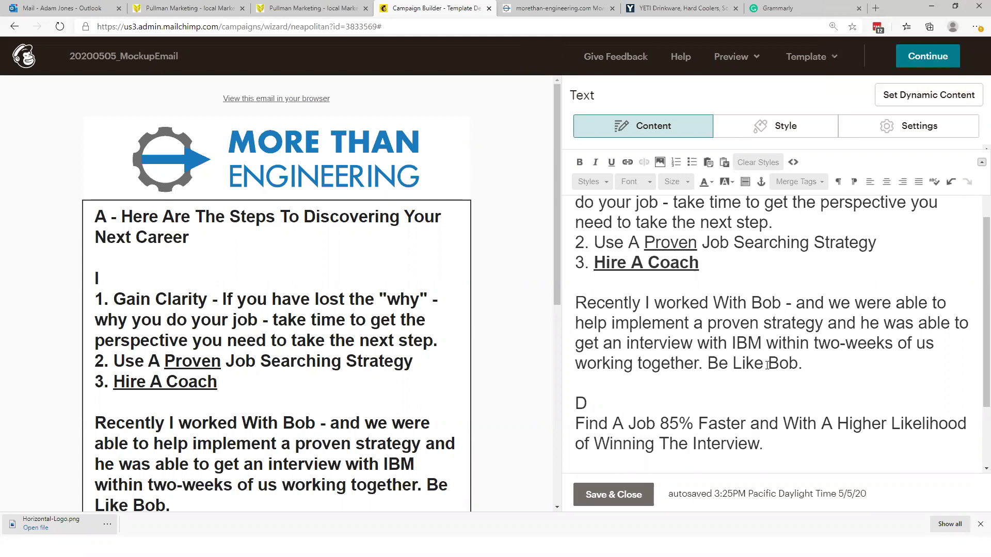
pyautogui.scroll(-1, 761, 391)
# Step: Select all the email text and paste it over the Grammarly document's contents
pyautogui.scroll(3, 761, 391)
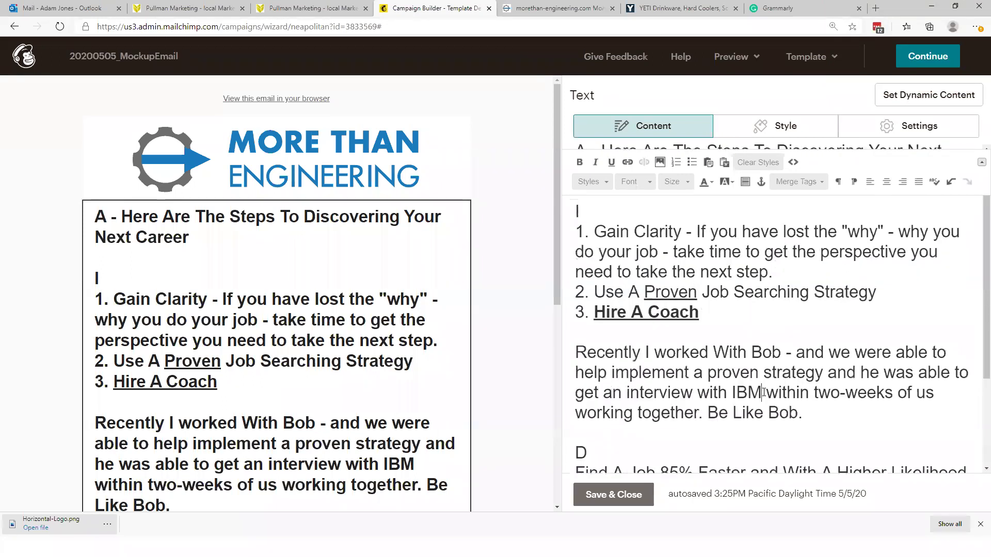
pyautogui.hotkey('ctrl', 'a')
pyautogui.hotkey('ctrl', 'c')
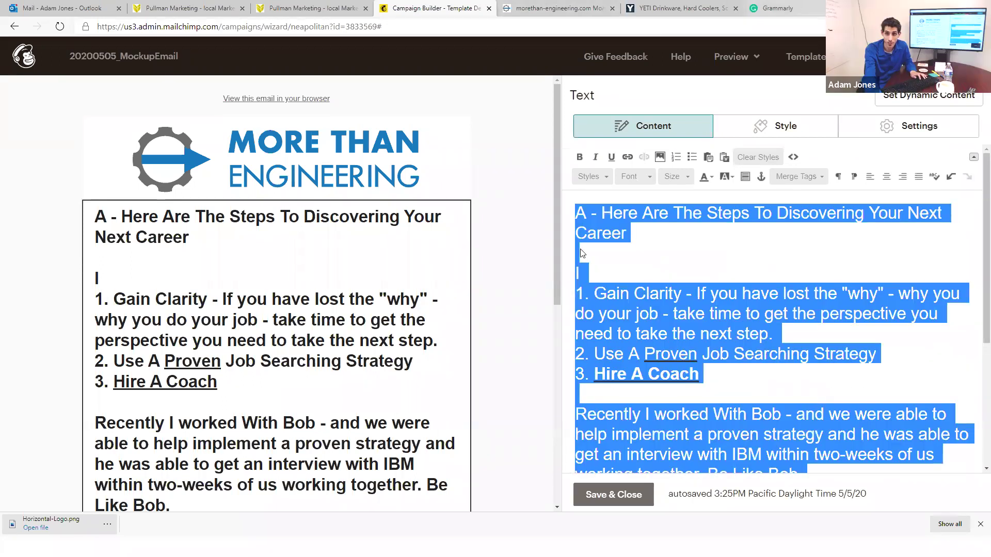
pyautogui.click(793, 7)
pyautogui.hotkey('ctrl', 'a')
pyautogui.hotkey('ctrl', 'v')
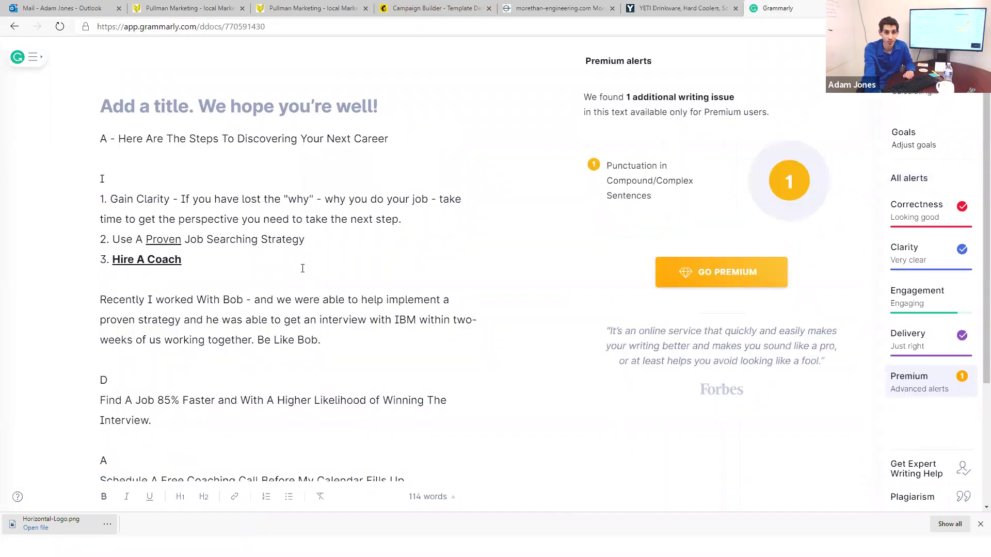
# Step: In Grammarly, delete the extra blank line after 'Be Like Bob.', undoing an accidental paragraph deletion
pyautogui.scroll(-3, 257, 256)
pyautogui.scroll(2, 257, 256)
pyautogui.doubleClick(248, 283)
pyautogui.tripleClick(249, 283)
pyautogui.press('BackSpace')
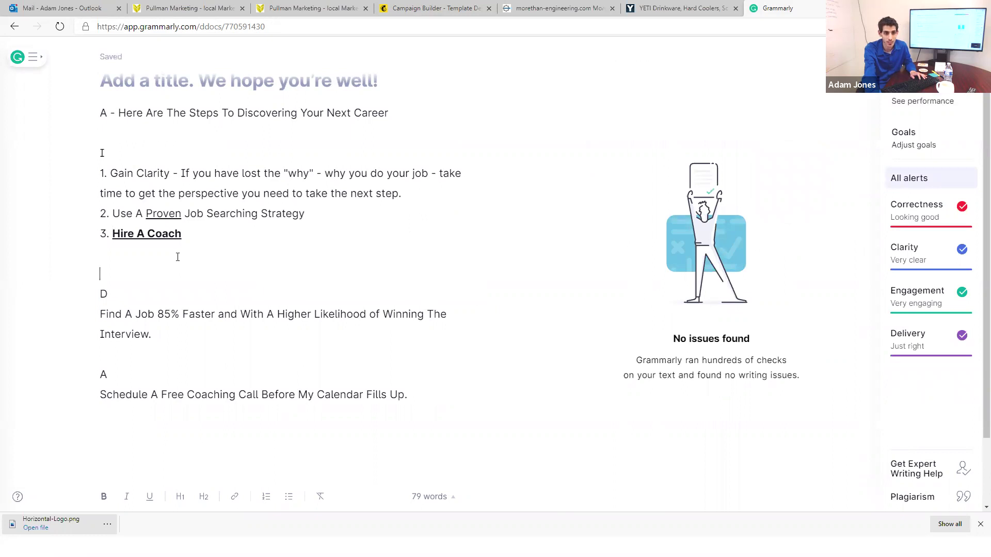
pyautogui.hotkey('ctrl', 'z')
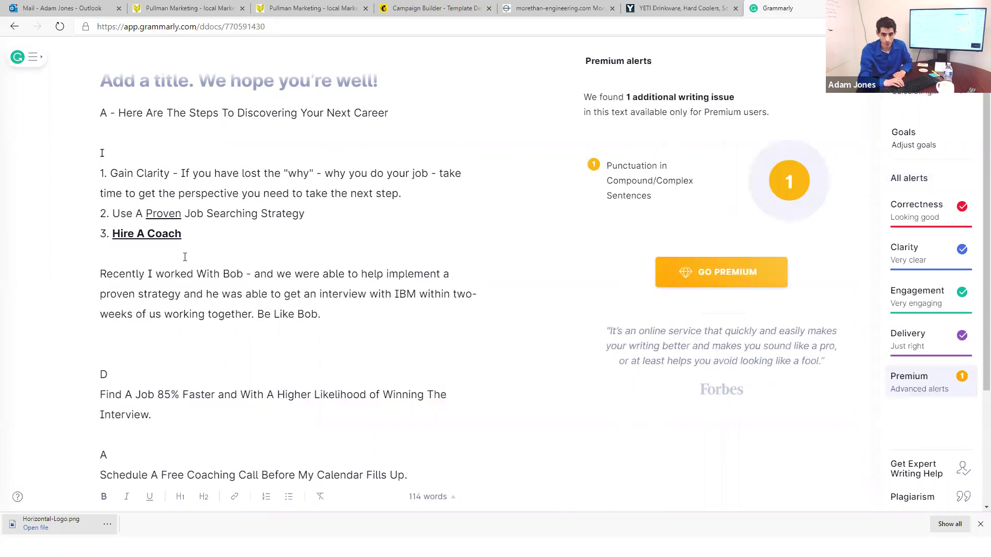
pyautogui.press('BackSpace')
pyautogui.press('Up')
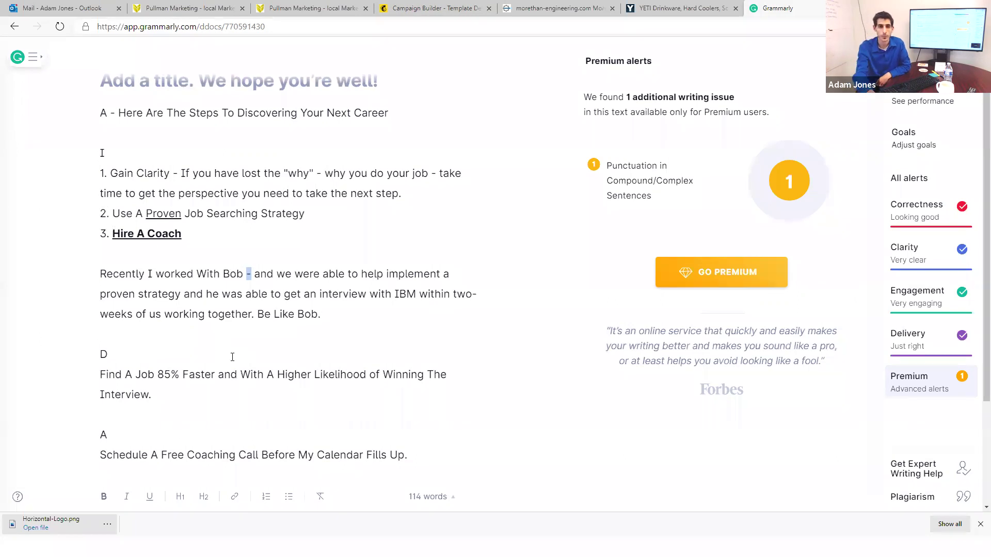
# Step: Return to the Mailchimp campaign builder and Save & Close the text block
pyautogui.click(549, 6)
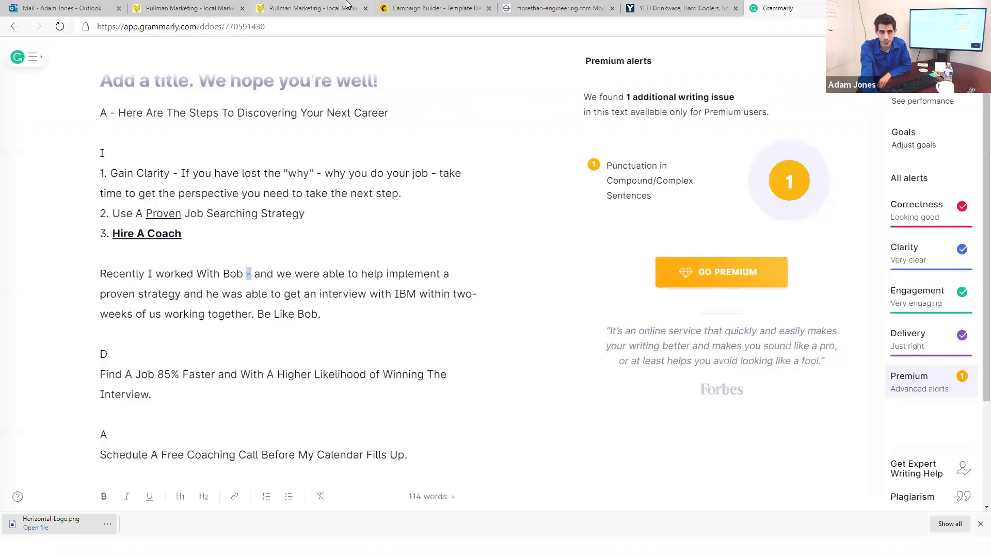
pyautogui.click(347, 6)
pyautogui.click(82, 6)
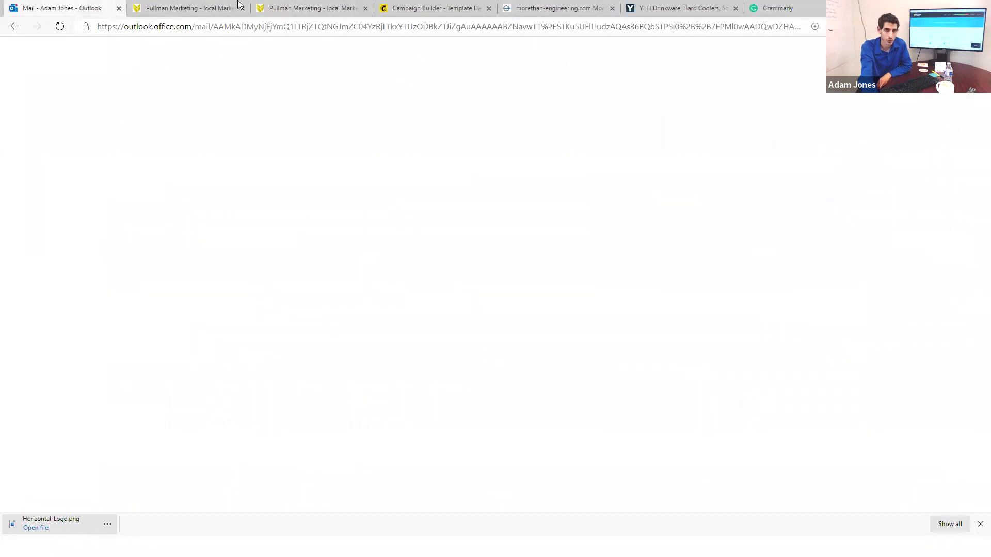
pyautogui.click(515, 6)
pyautogui.click(477, 6)
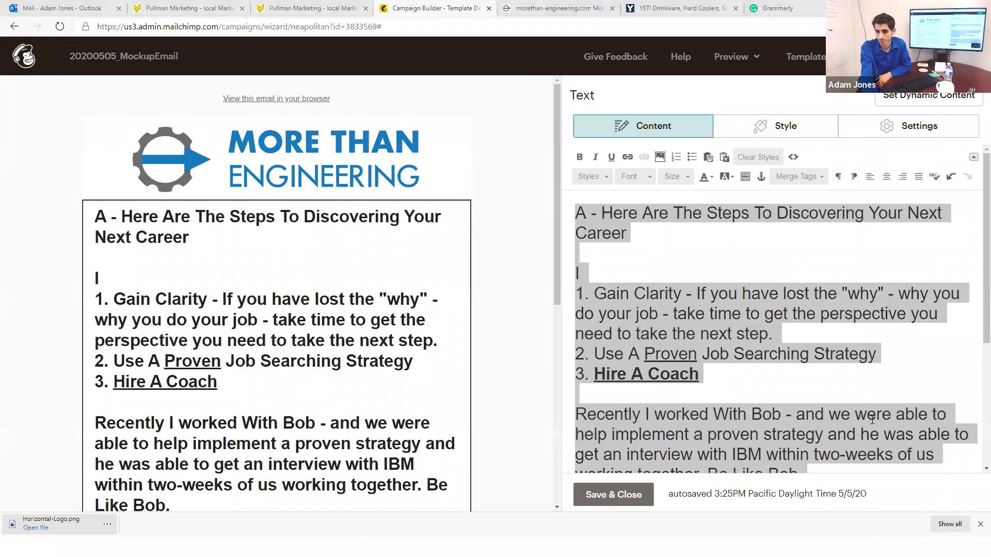
pyautogui.click(638, 496)
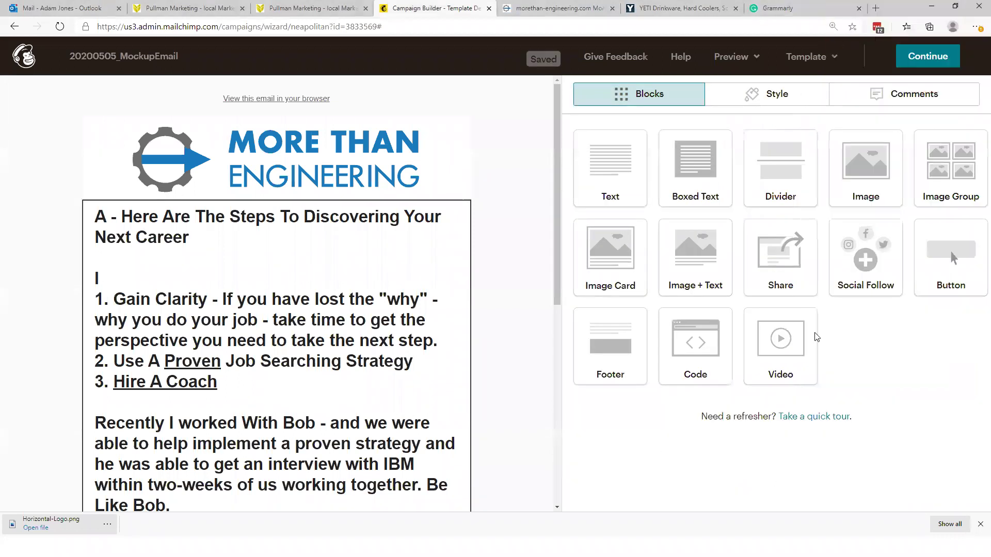
# Step: Continue to the review checklist and look over the To, From, Subject and Content items
pyautogui.click(928, 56)
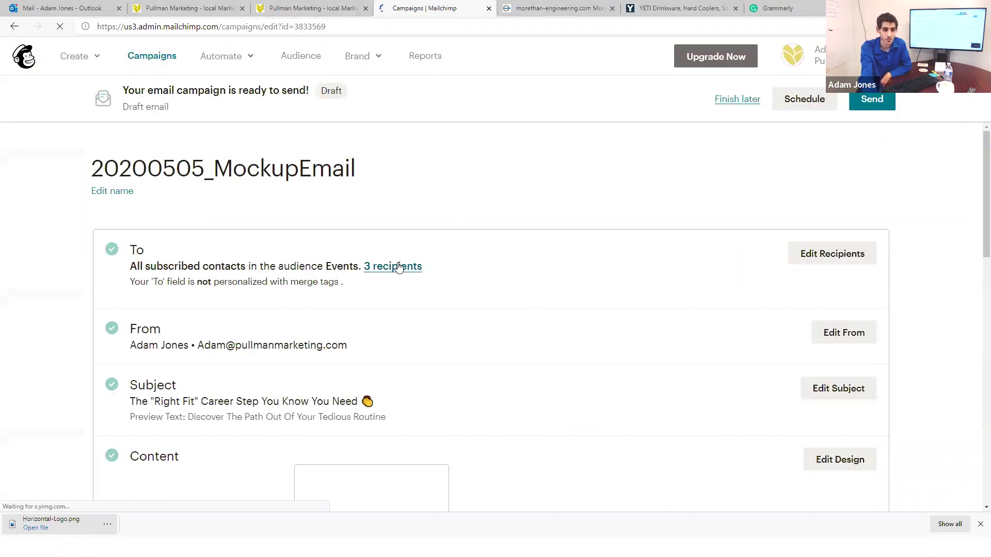
pyautogui.scroll(-7, 395, 309)
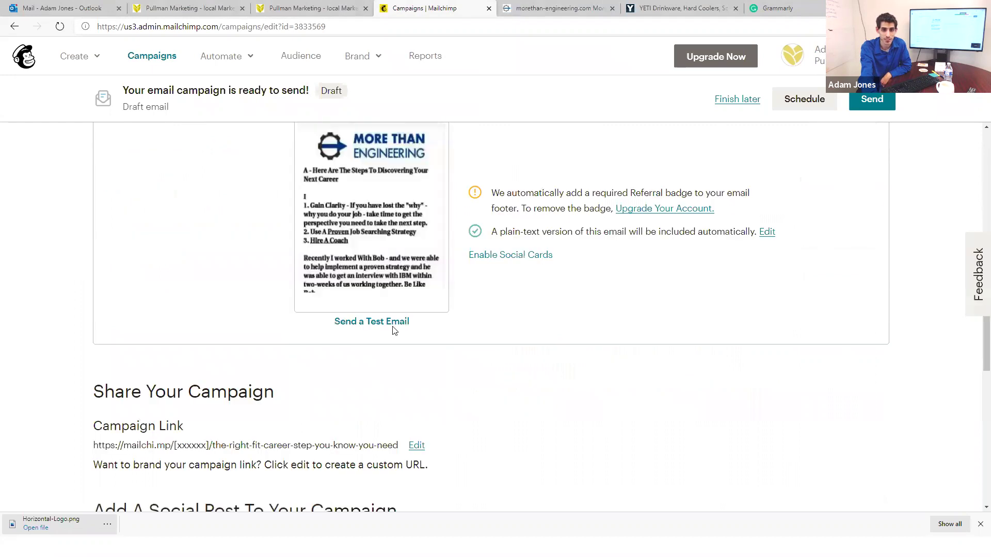
pyautogui.scroll(3, 805, 371)
pyautogui.scroll(-7, 825, 336)
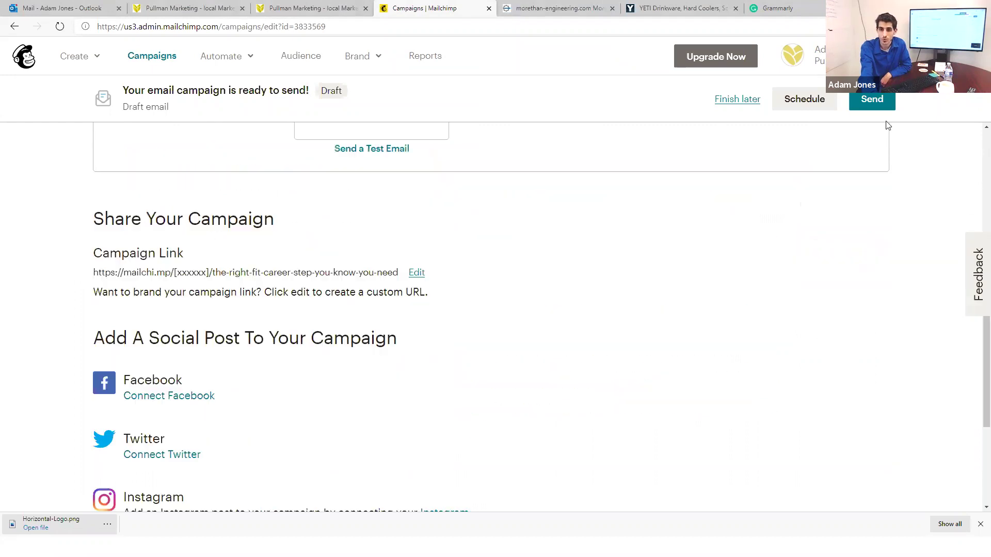
# Step: Send the 20200505_MockupEmail campaign now to the Events audience, then go to the Campaigns list
pyautogui.click(865, 103)
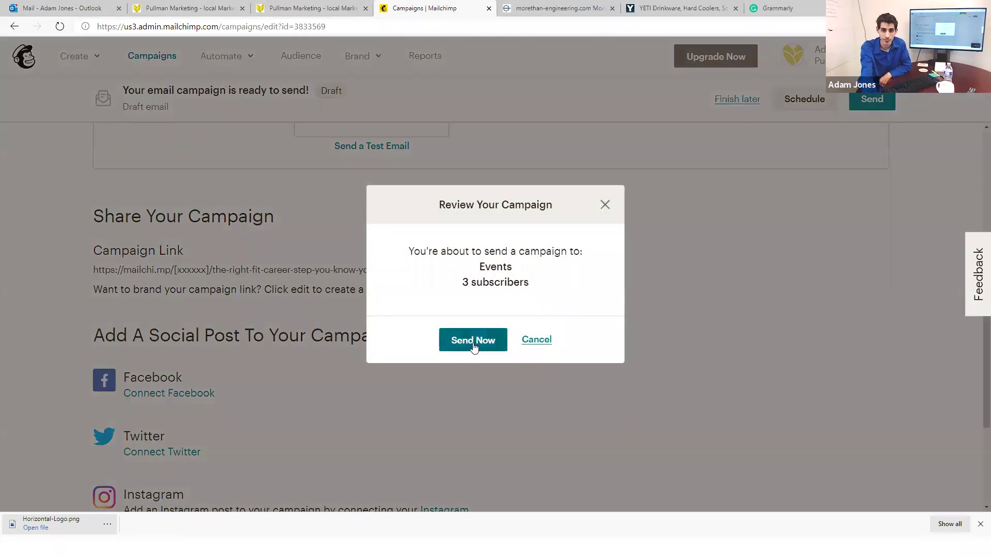
pyautogui.click(474, 343)
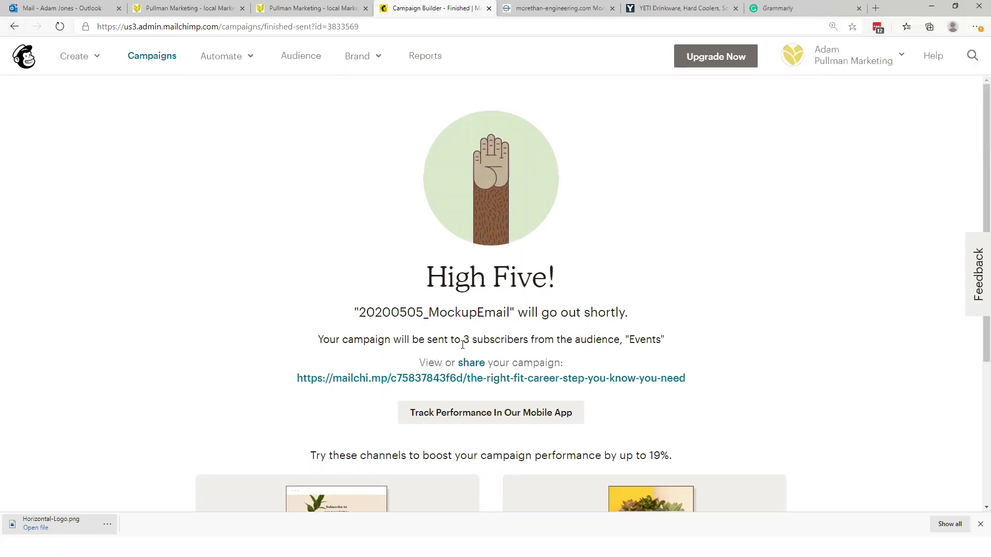
pyautogui.scroll(-1, 522, 268)
pyautogui.hotkey('alt', 'Left')
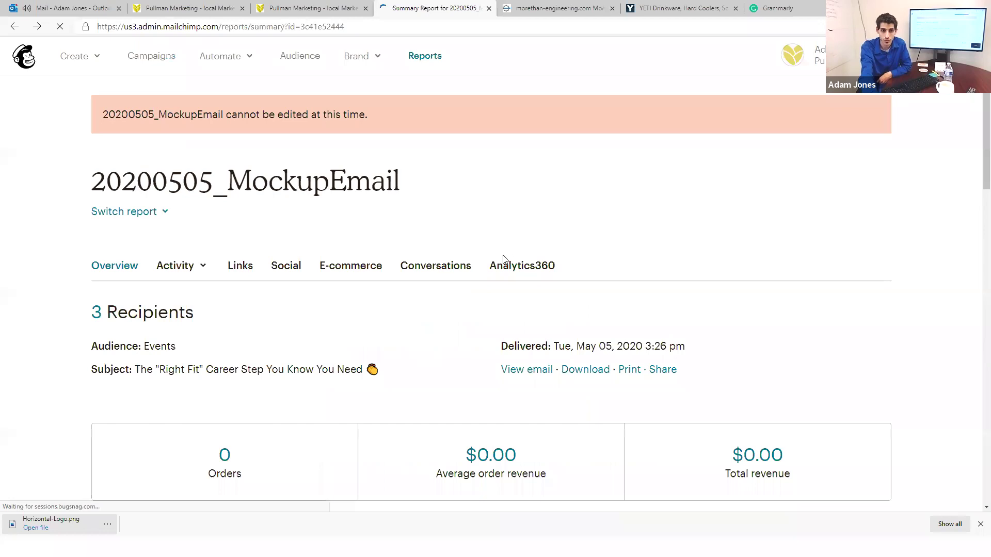
pyautogui.scroll(-5, 462, 277)
pyautogui.scroll(5, 365, 223)
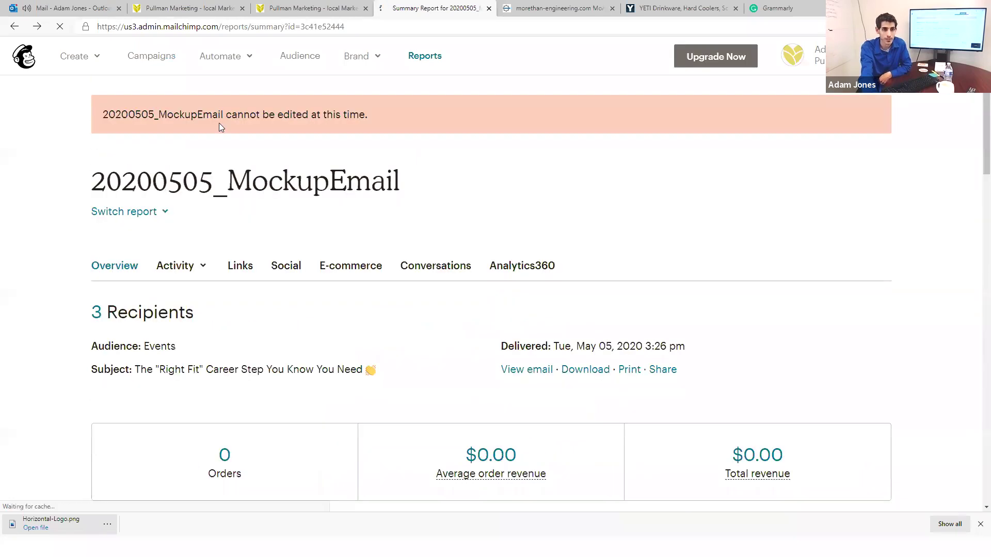
pyautogui.click(153, 58)
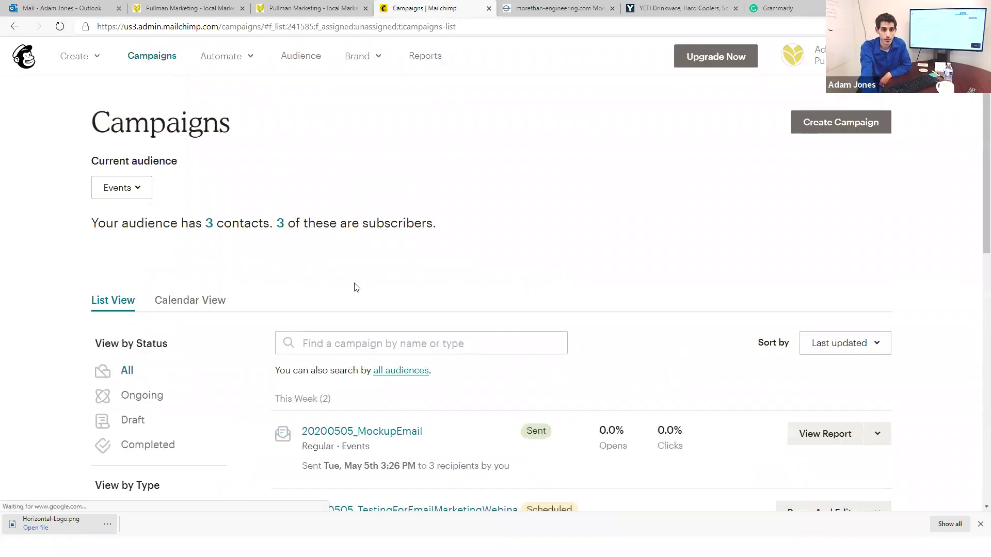
pyautogui.scroll(-1, 859, 358)
# Step: Replicate the sent campaign as a new draft and send a test email to your own address
pyautogui.click(883, 376)
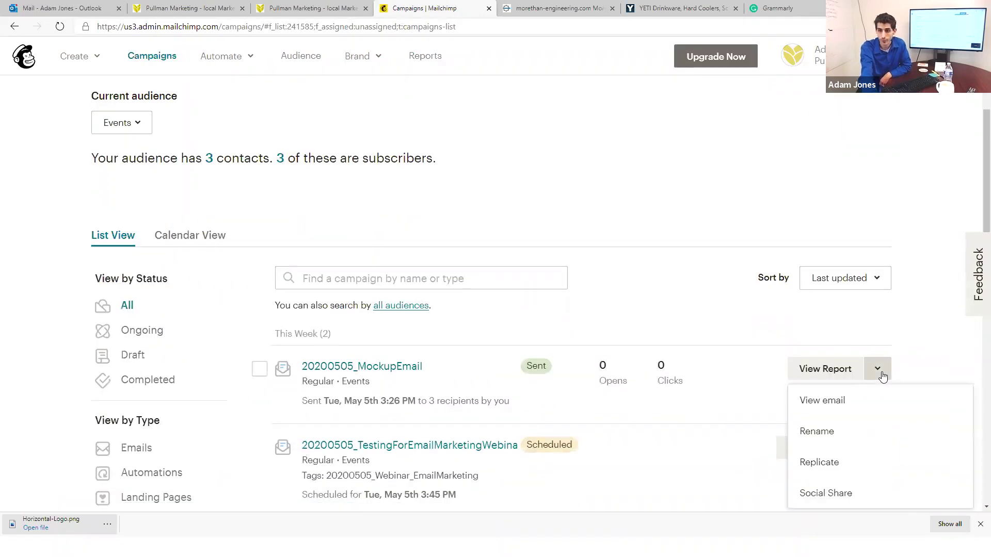
pyautogui.click(821, 462)
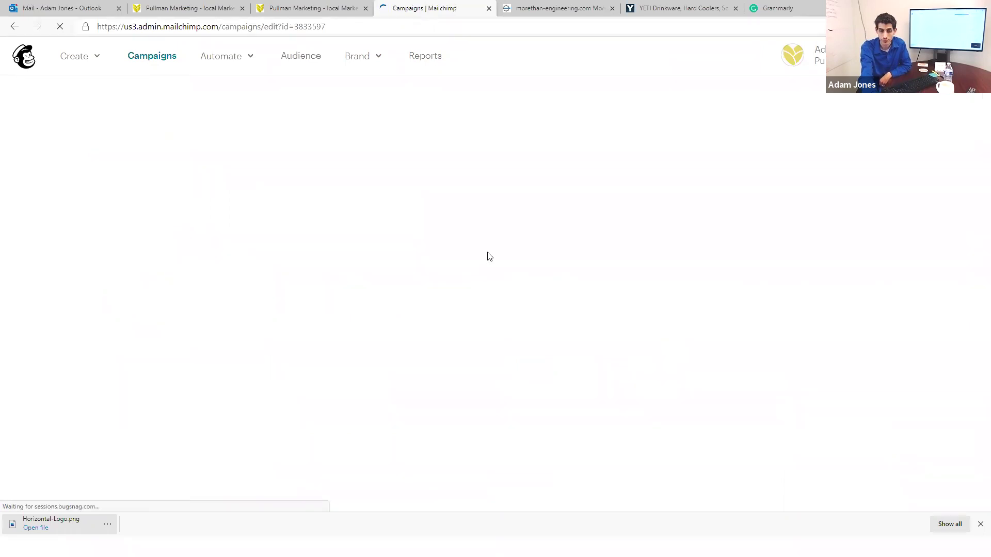
pyautogui.scroll(-8, 305, 274)
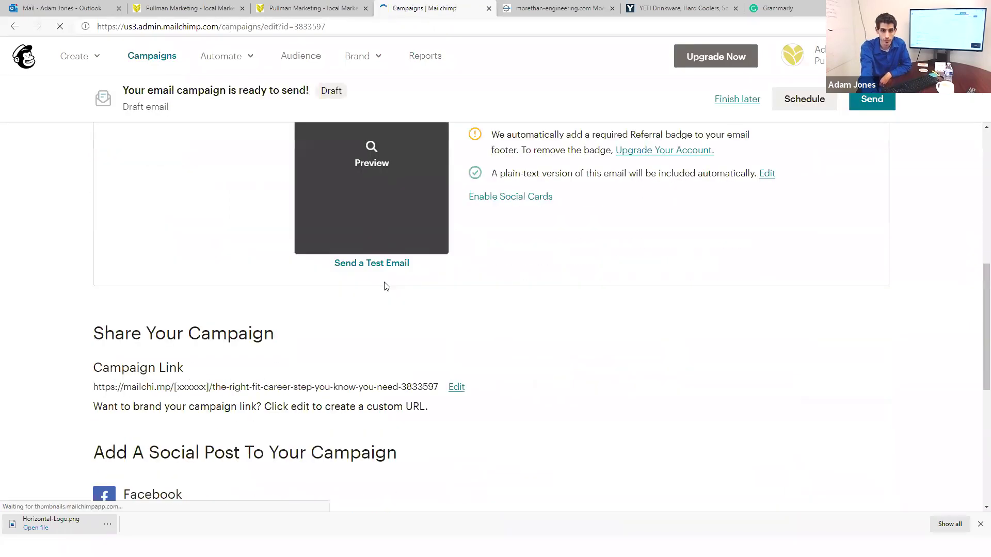
pyautogui.click(384, 271)
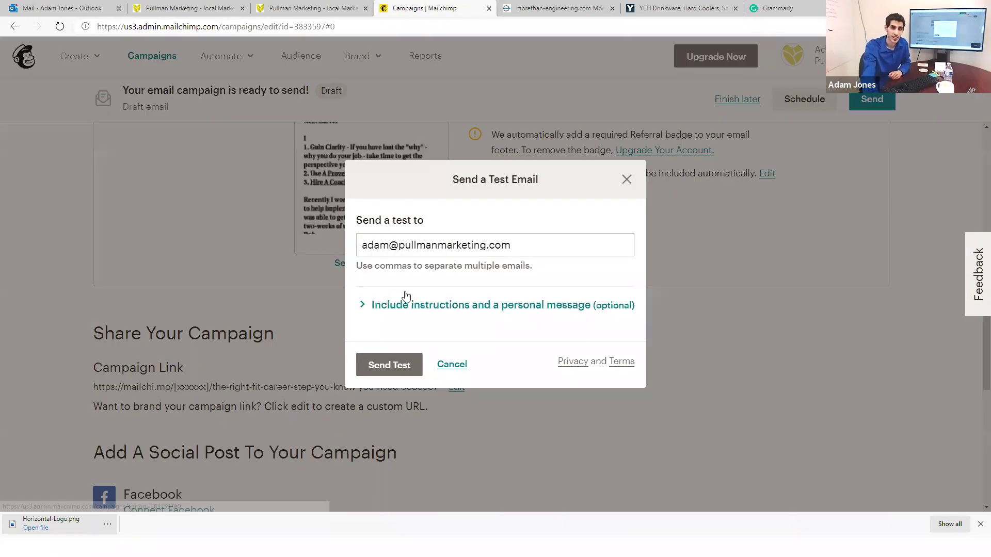
pyautogui.click(391, 366)
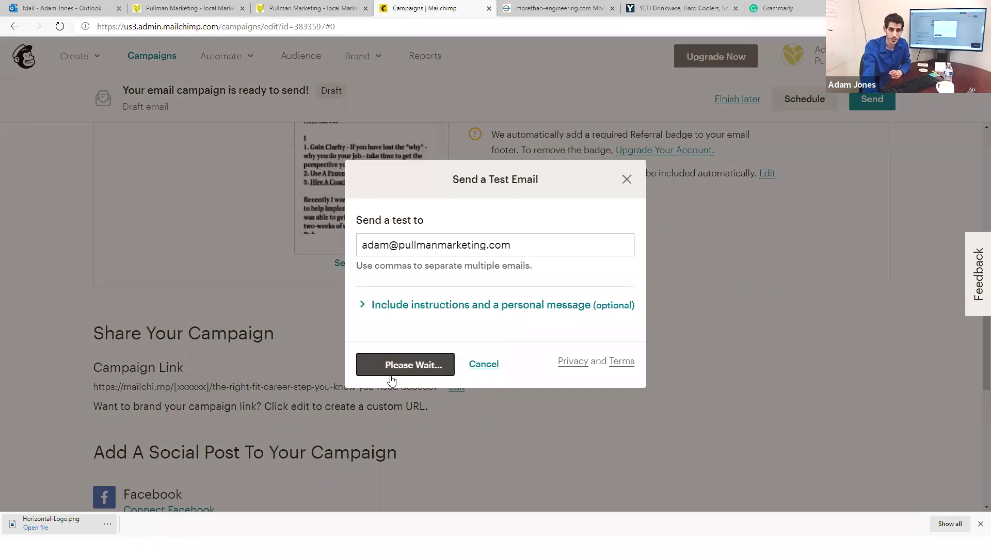
# Step: In Outlook, move the [Test] 'Right Fit' email into Client Website Notifications and open that folder
pyautogui.click(66, 5)
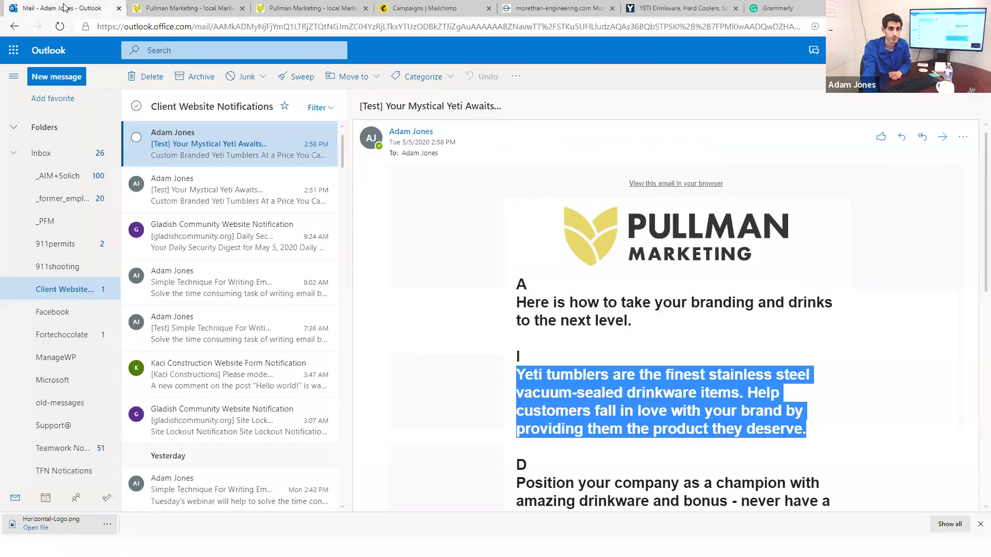
pyautogui.click(213, 170)
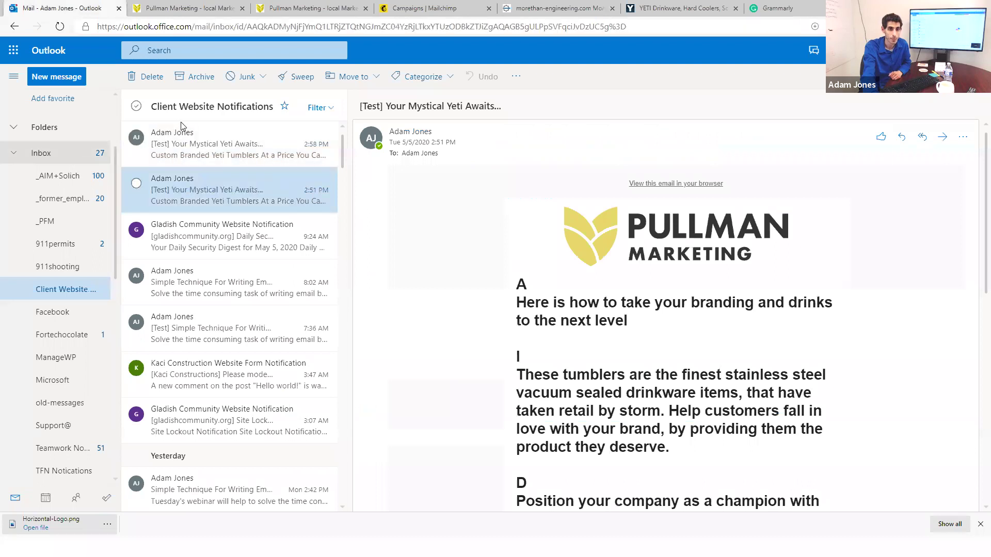
pyautogui.hotkey('ctrl', 'shift', 'i')
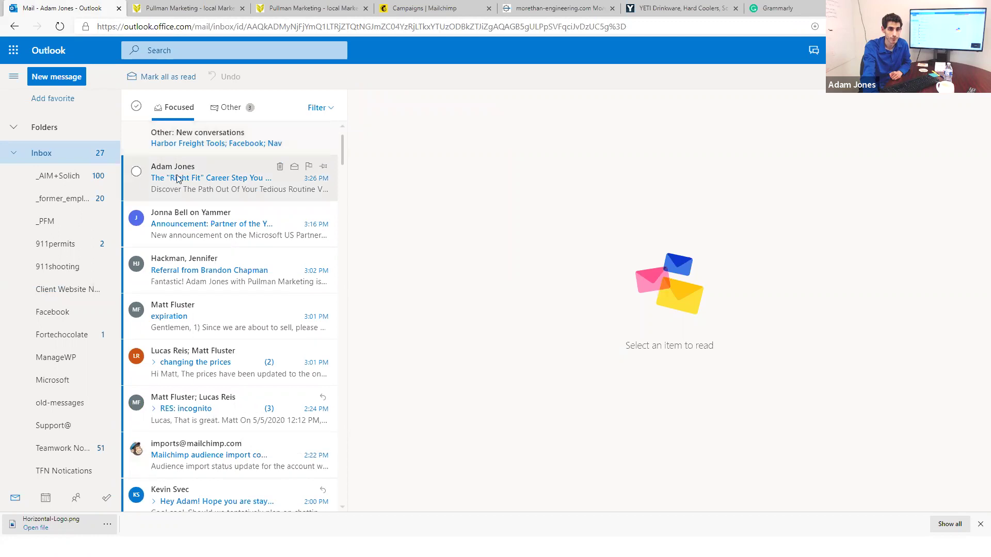
pyautogui.moveTo(76, 336); pyautogui.dragTo(76, 291)
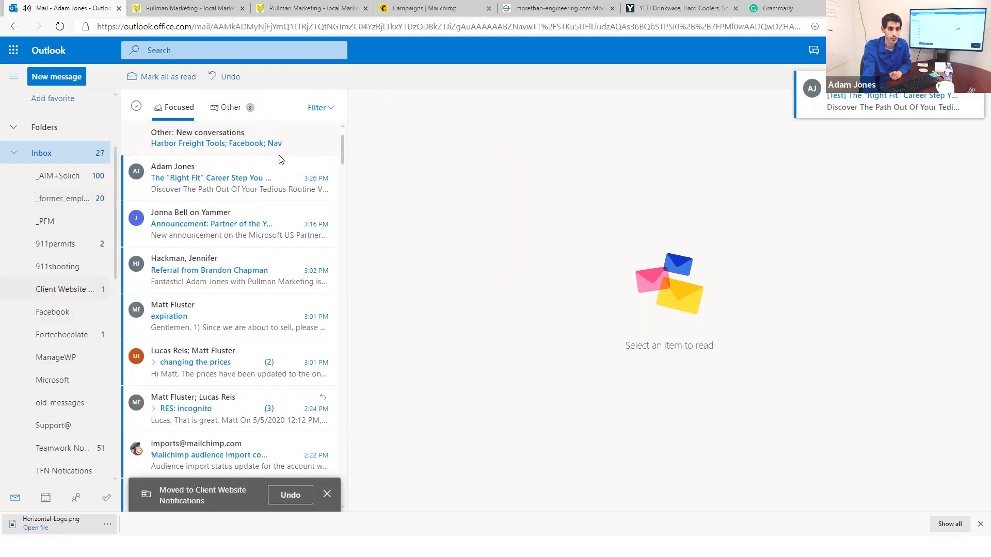
pyautogui.click(76, 290)
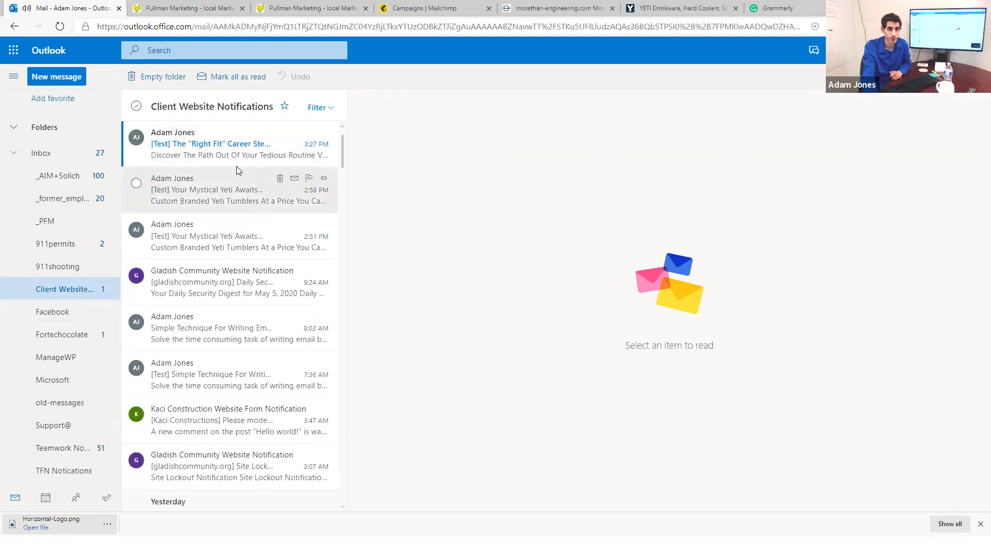
pyautogui.moveTo(344, 157); pyautogui.dragTo(361, 163)
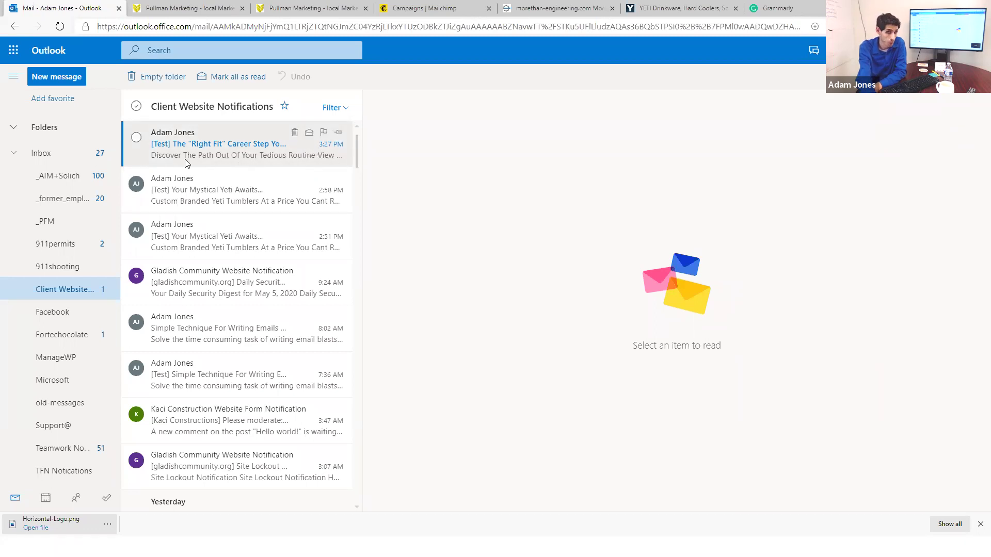
# Step: Open the [Test] 'Right Fit' Career Step email and review its steps, testimonial and coaching-call close
pyautogui.click(203, 151)
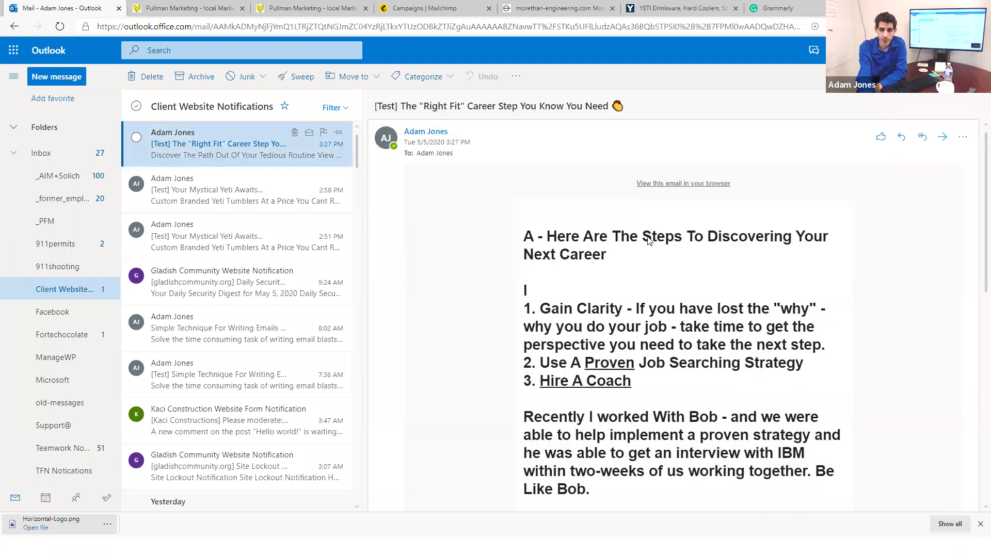
pyautogui.scroll(-1, 480, 230)
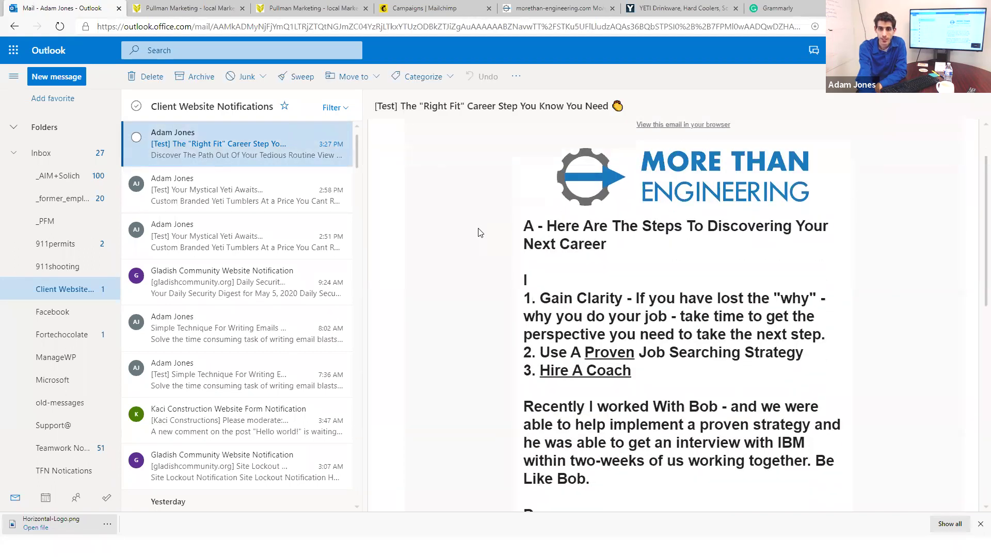
pyautogui.tripleClick(636, 229)
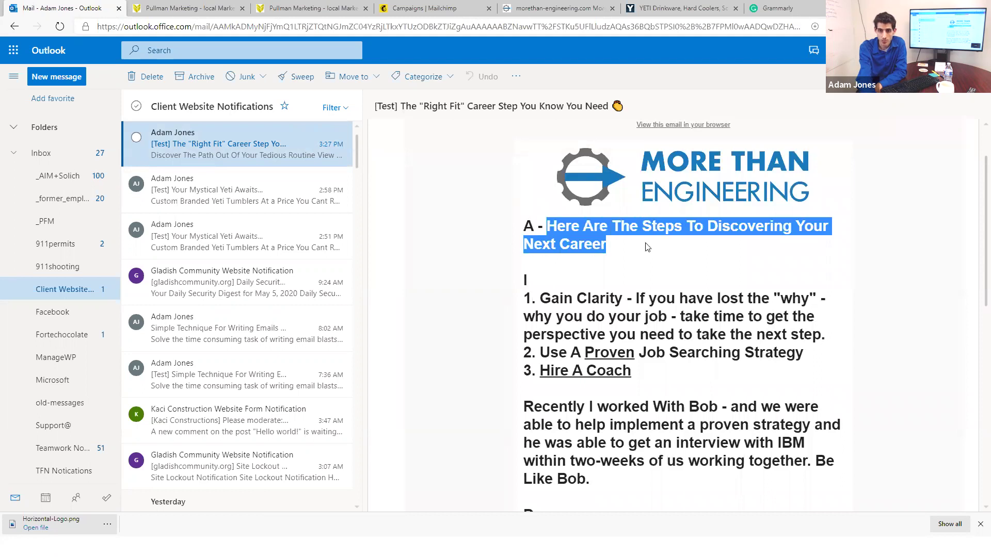
pyautogui.scroll(-1, 559, 253)
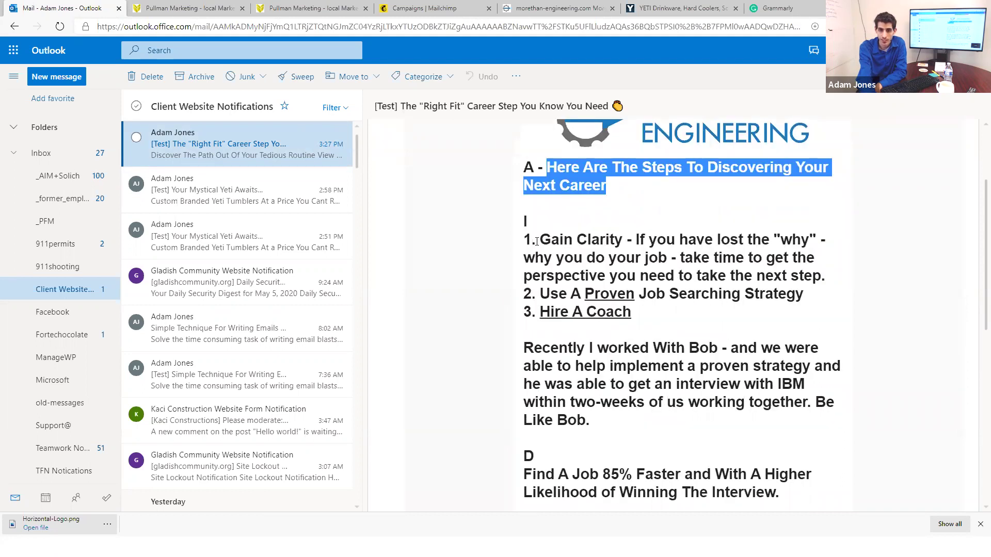
pyautogui.moveTo(537, 241); pyautogui.dragTo(662, 258)
pyautogui.scroll(-1, 562, 277)
pyautogui.moveTo(522, 181); pyautogui.dragTo(622, 367)
pyautogui.click(653, 377)
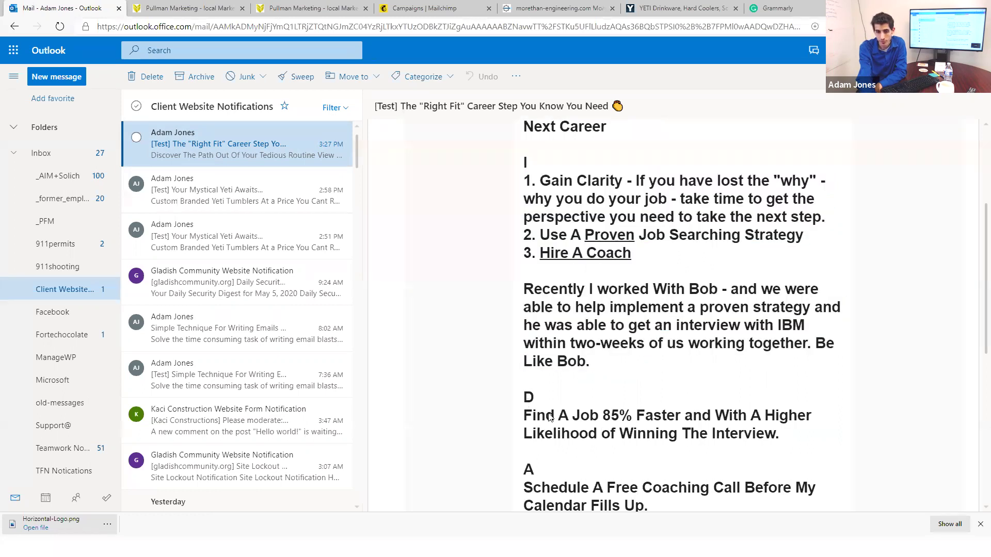
pyautogui.moveTo(524, 395); pyautogui.dragTo(807, 450)
pyautogui.scroll(-1, 754, 433)
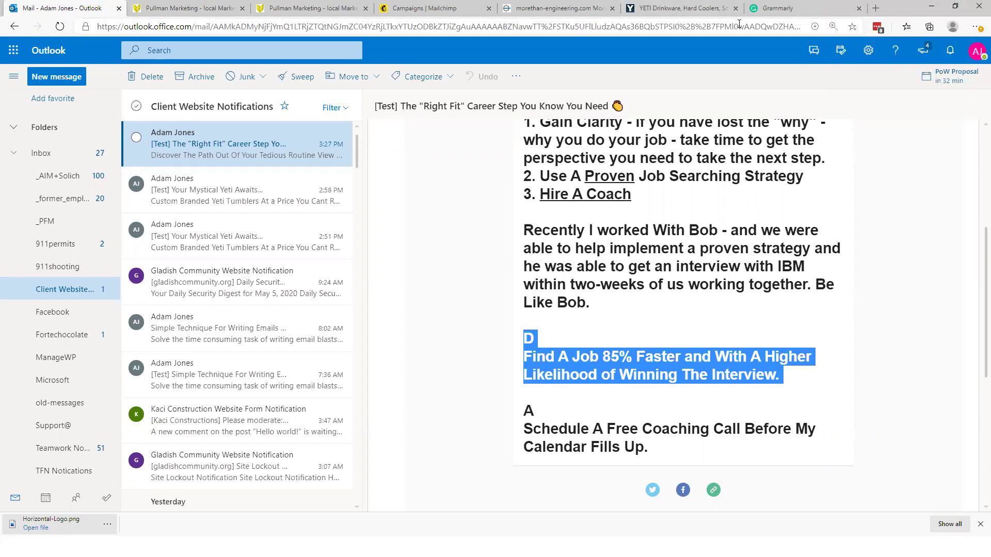
pyautogui.hotkey('alt', 'Tab')
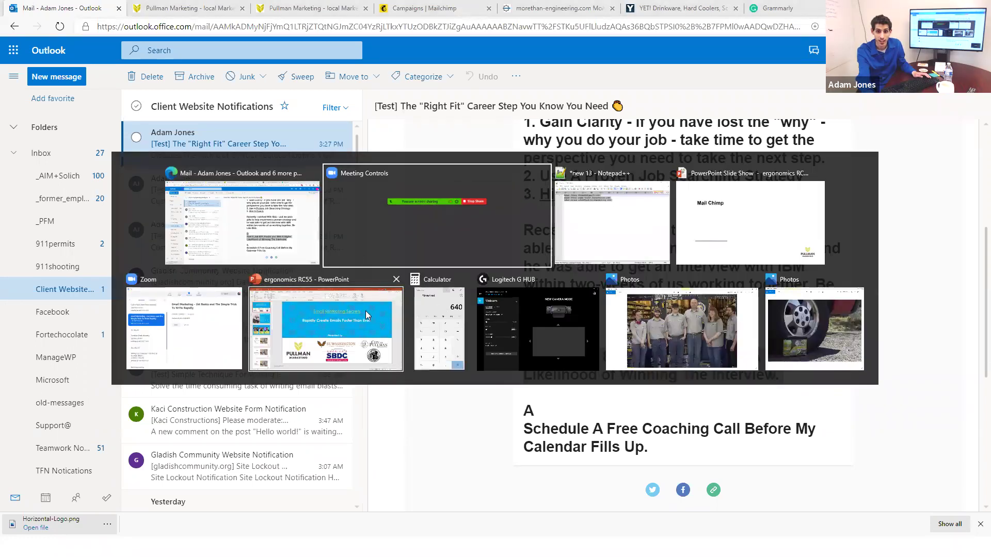
# Step: Run the ergonomics RC55 slide show from the beginning, ending on slide 14 'Thank You For Attending'
pyautogui.click(340, 324)
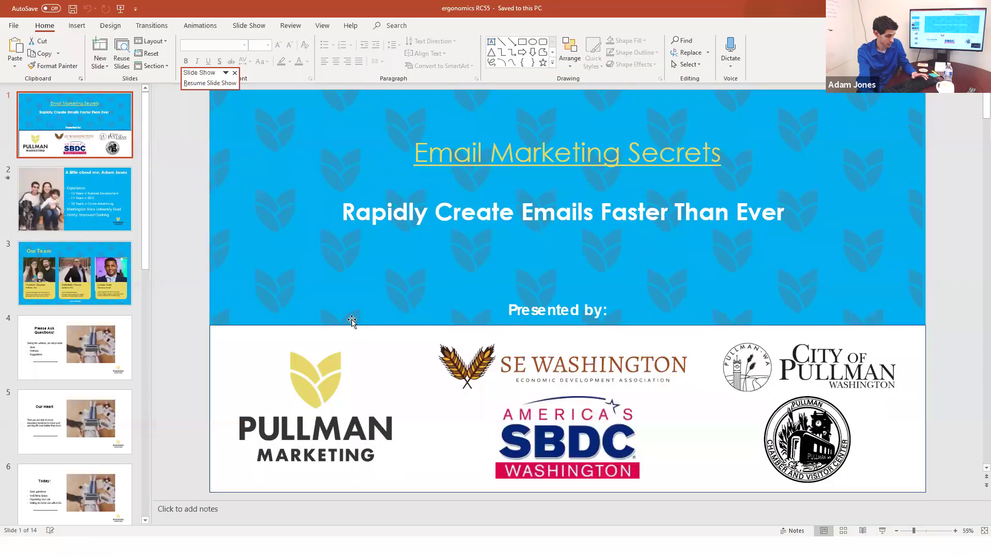
pyautogui.press('Escape')
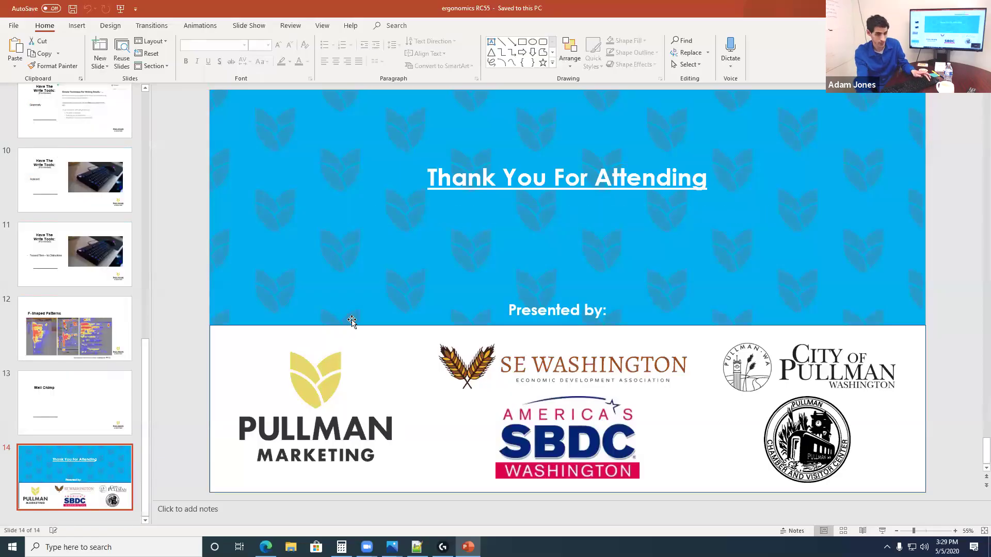
pyautogui.press('F5')
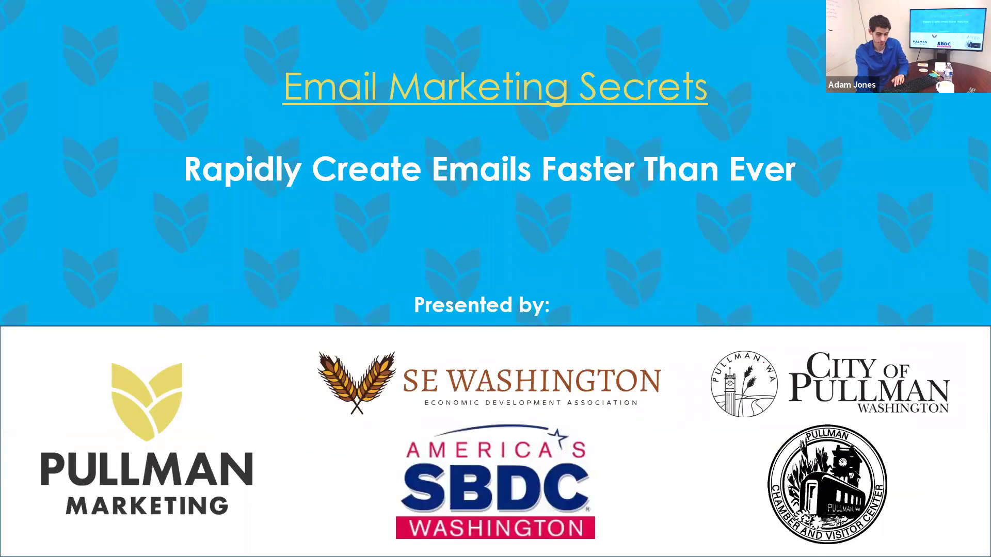
pyautogui.press('Right')
pyautogui.press('Right')
pyautogui.press('Right')
pyautogui.press('Right')
pyautogui.press('Right')
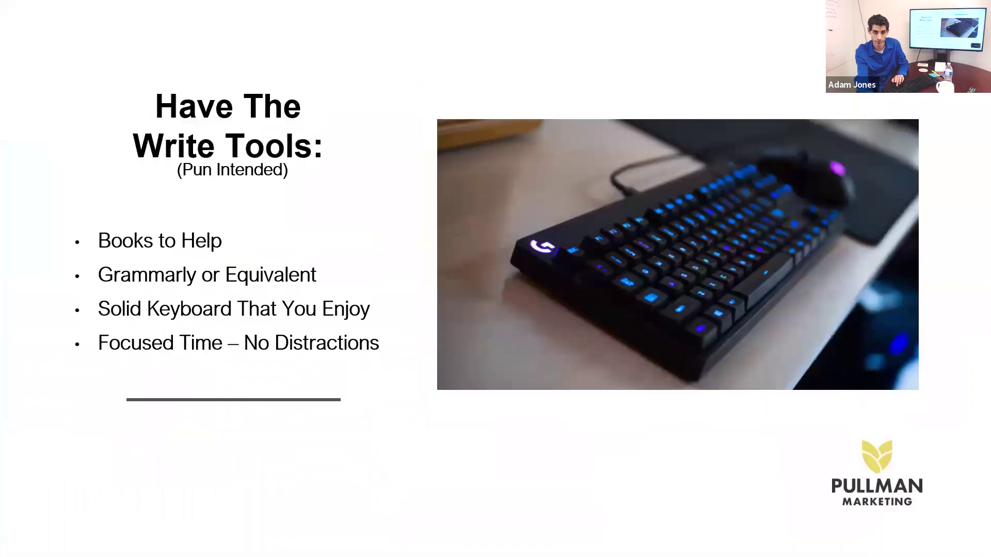
pyautogui.press('Right')
pyautogui.press('Right')
pyautogui.press('Right')
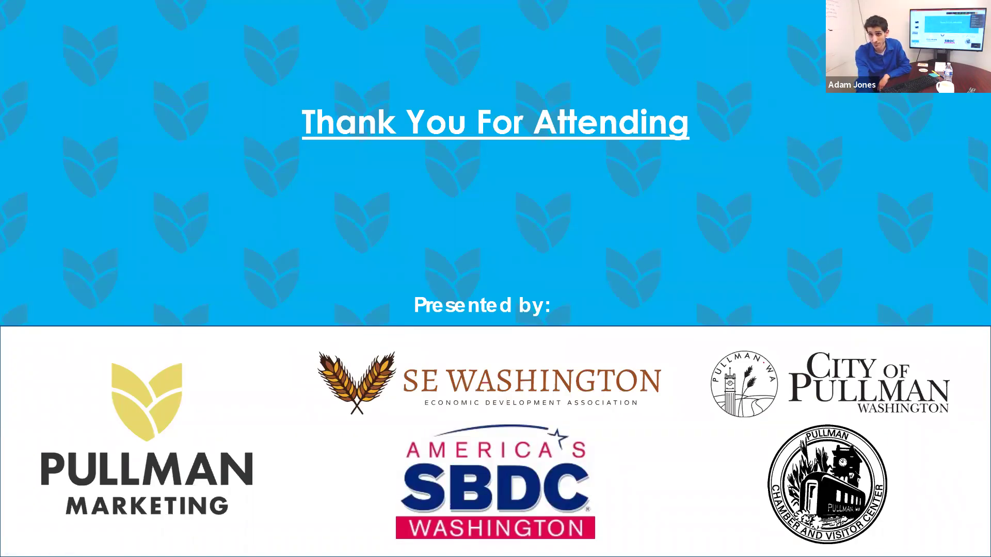
pyautogui.press('Escape')
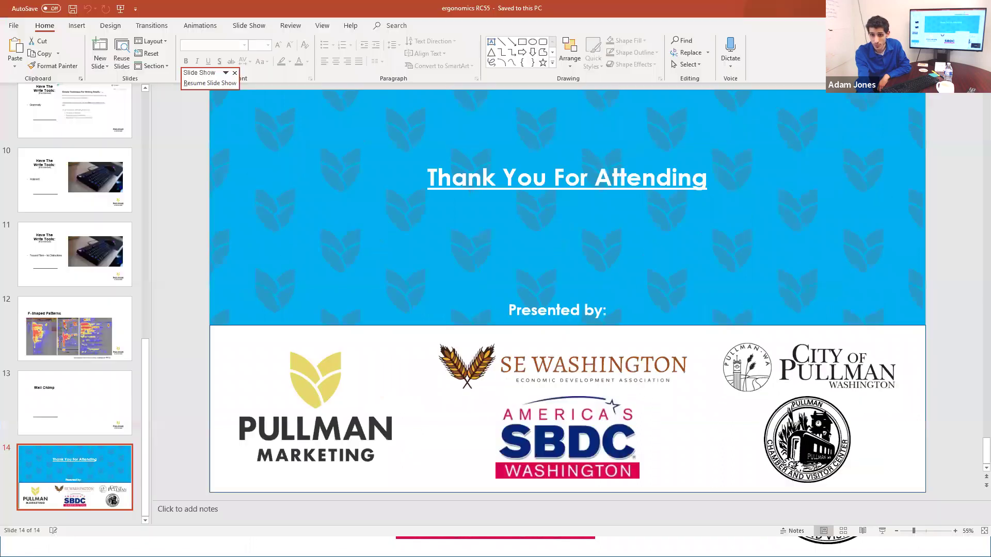